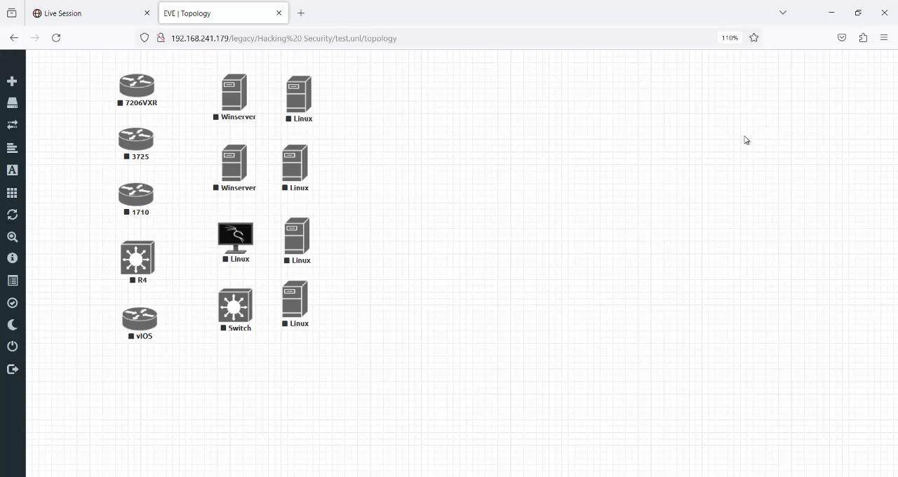
# - View the 64-bit VMware image on the kali.org download page linked in Kali Setup.pdf in Microsoft Edge, and return to the PDF
pyautogui.moveTo(495, 474)
pyautogui.click(478, 422)
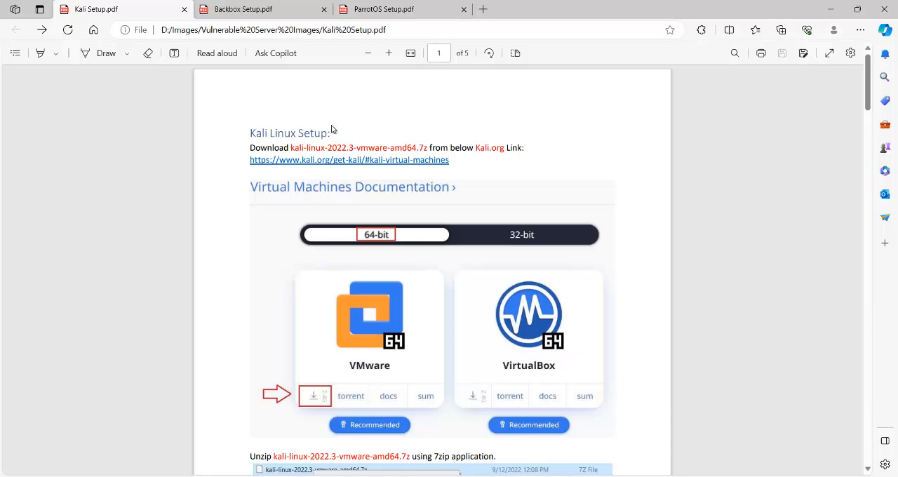
pyautogui.click(334, 164)
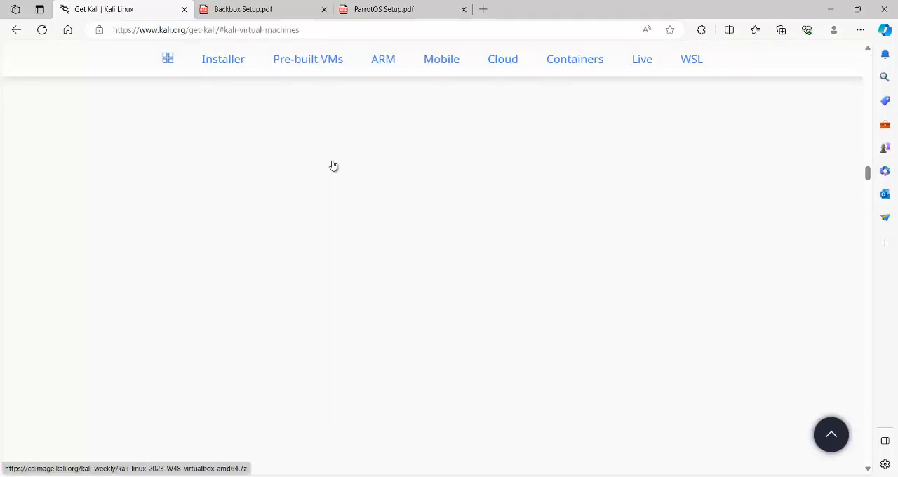
pyautogui.scroll(-2, 231, 239)
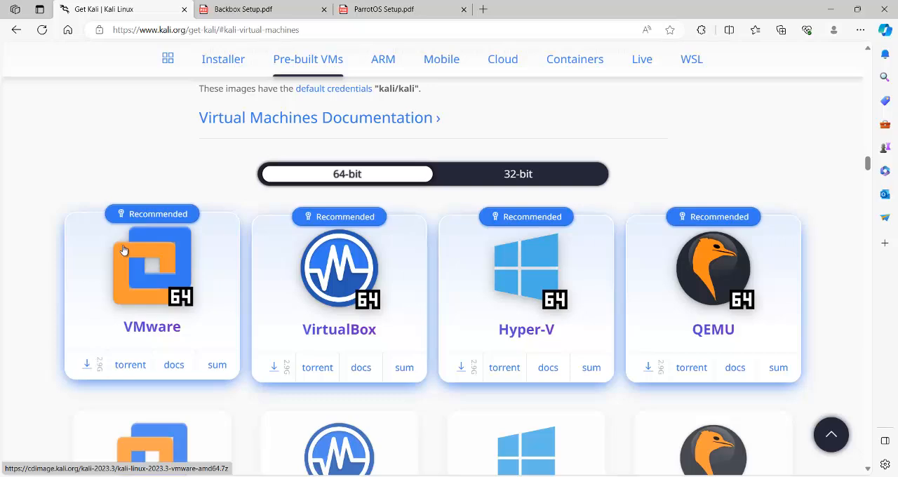
pyautogui.click(17, 31)
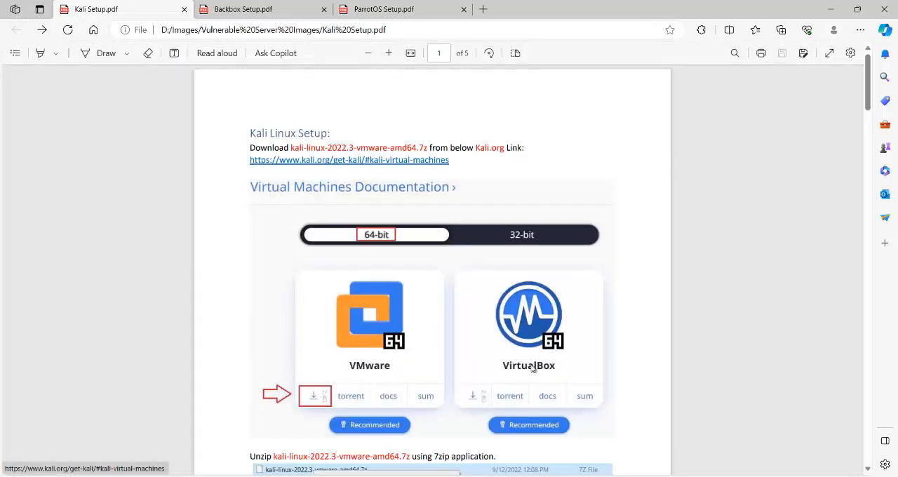
# - In File Explorer, extract the kali-linux-2023.3-vmware-amd64 archive to D:\Images\Vulnerable Server Images\kali-linux-2023.3-vmware-amd64, and close the extracted-files window
pyautogui.moveTo(426, 476)
pyautogui.click(451, 441)
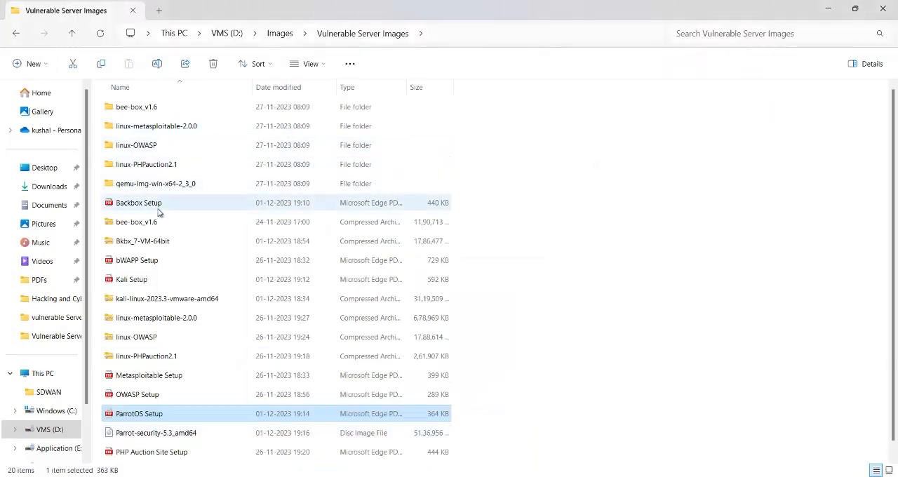
pyautogui.click(152, 302)
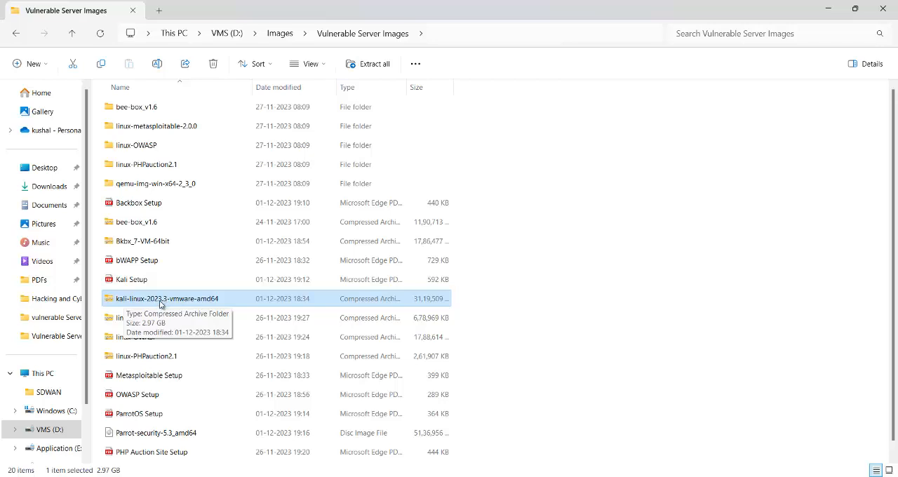
pyautogui.rightClick(162, 301)
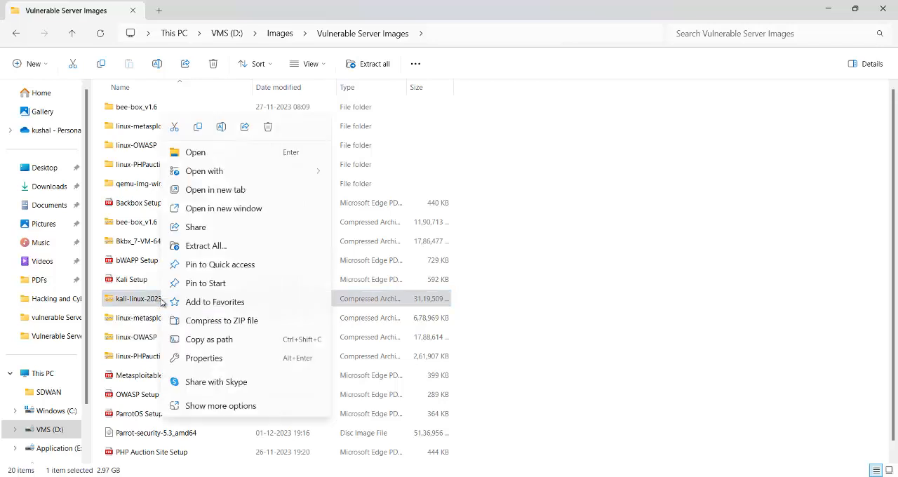
pyautogui.click(206, 246)
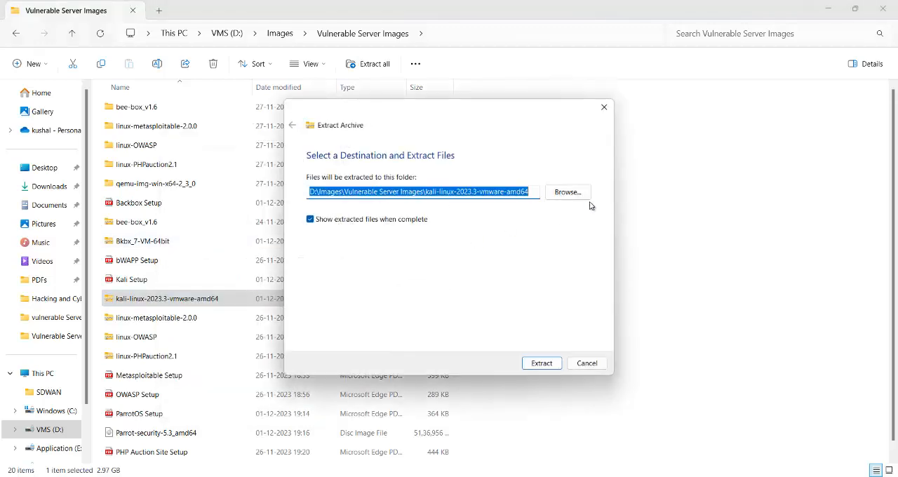
pyautogui.click(542, 364)
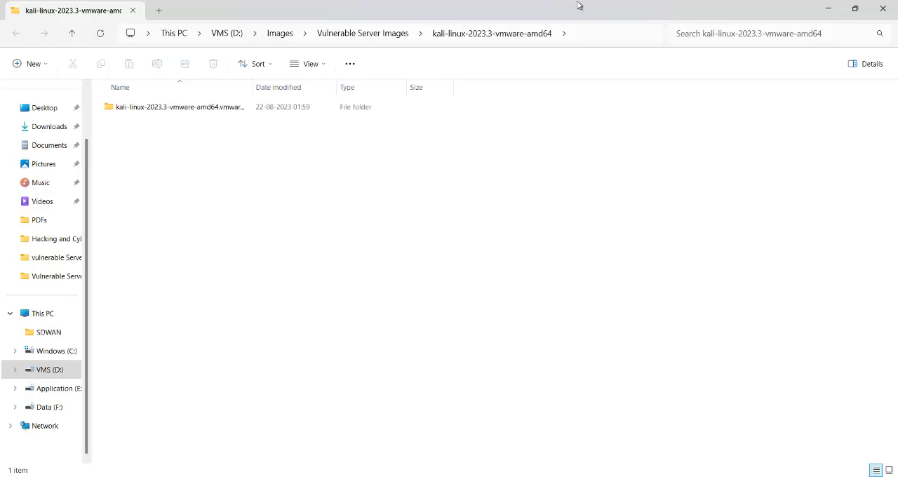
pyautogui.click(885, 8)
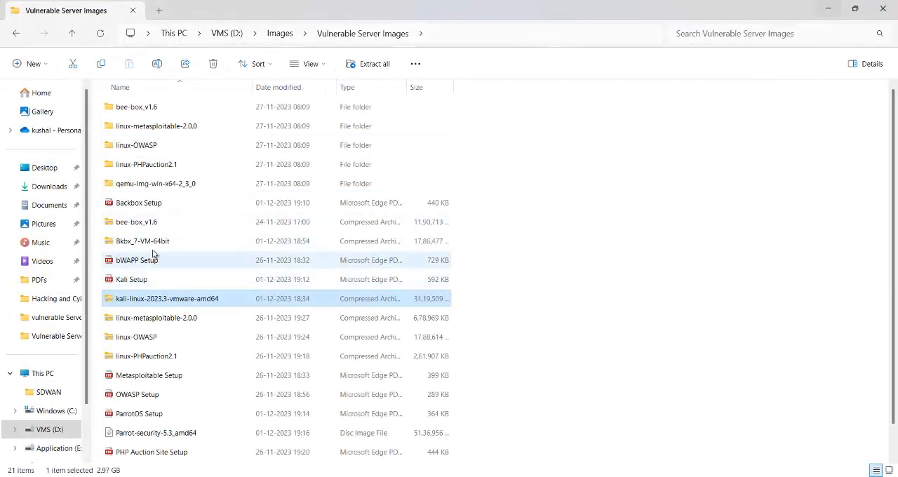
# - Examine the extracted files inside the kali-linux-2023.3-vmware-amd64.vmwarevm subfolder of the kali-linux-2023.3-vmware-amd64 folder
pyautogui.scroll(-1, 277, 307)
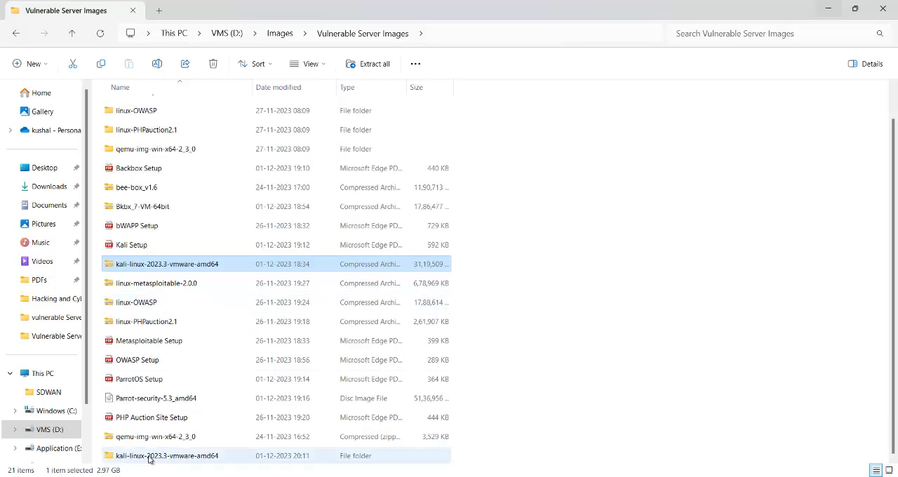
pyautogui.doubleClick(195, 458)
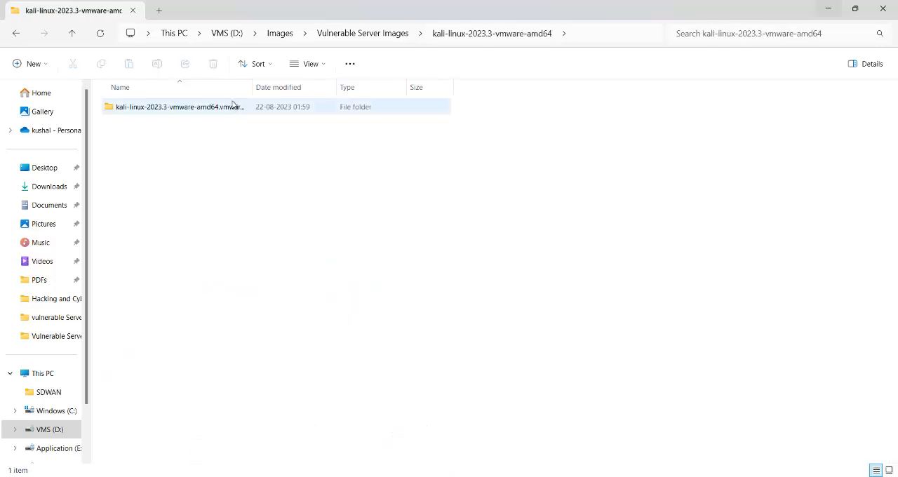
pyautogui.moveTo(252, 87); pyautogui.dragTo(294, 88)
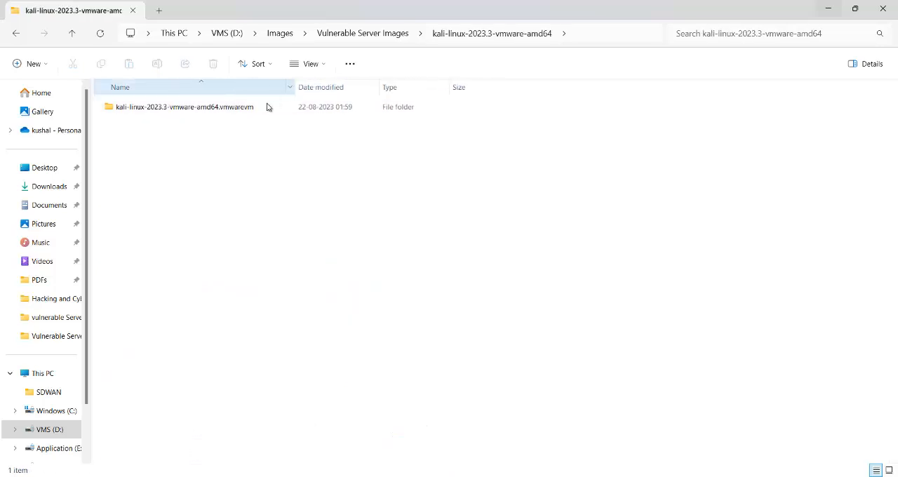
pyautogui.doubleClick(214, 109)
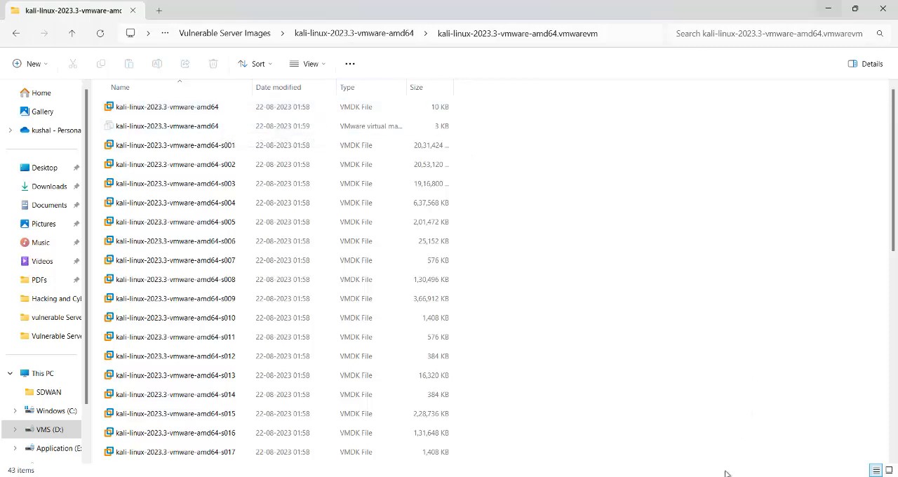
# - Switch to VMware Workstation, hide the library, and start opening an existing virtual machine from the VMS (D:) drive
pyautogui.click(766, 424)
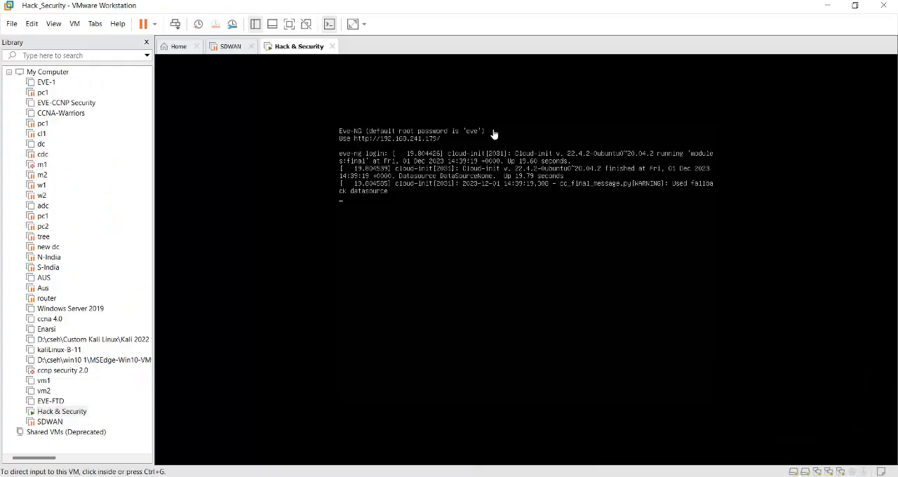
pyautogui.click(147, 42)
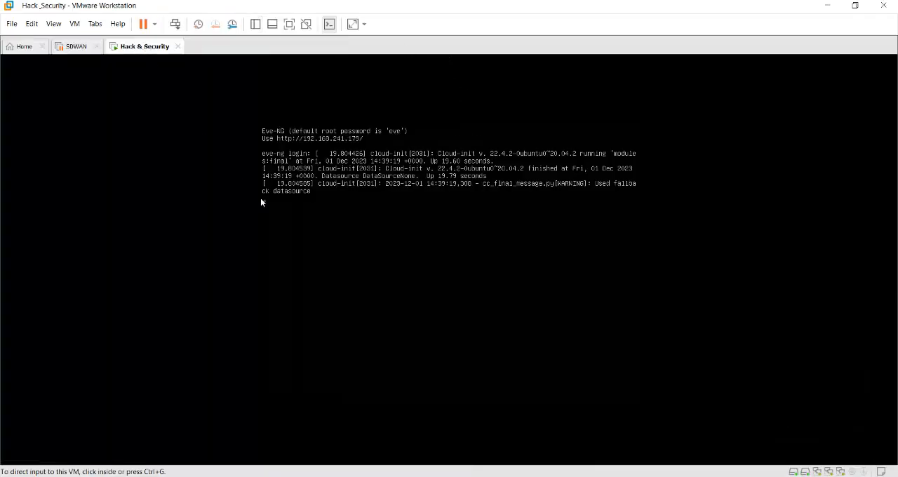
pyautogui.click(21, 48)
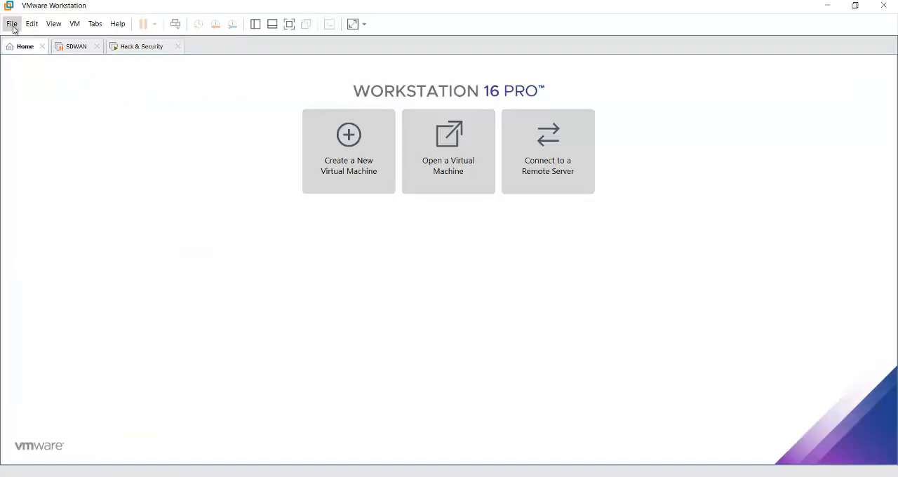
pyautogui.click(13, 26)
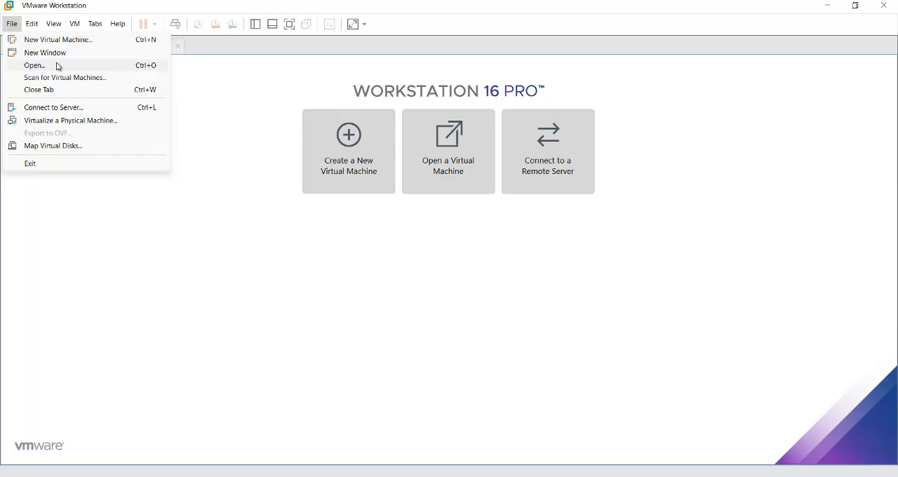
pyautogui.click(58, 65)
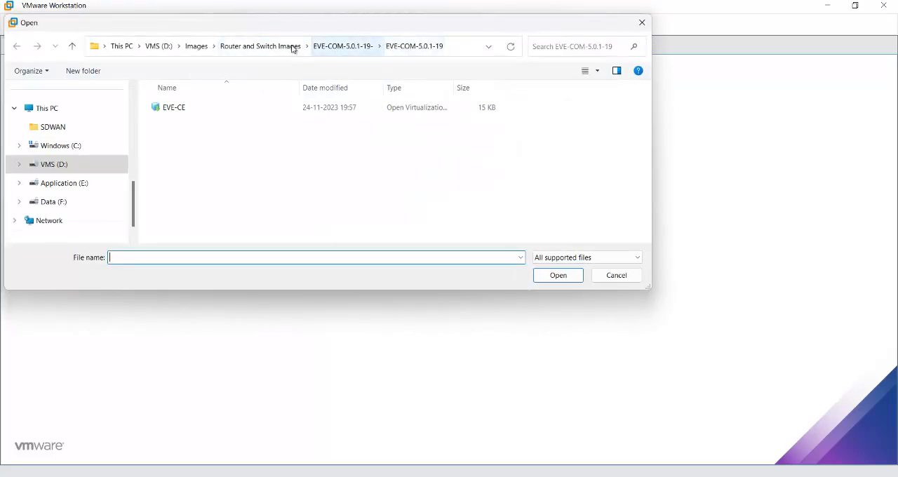
pyautogui.click(159, 51)
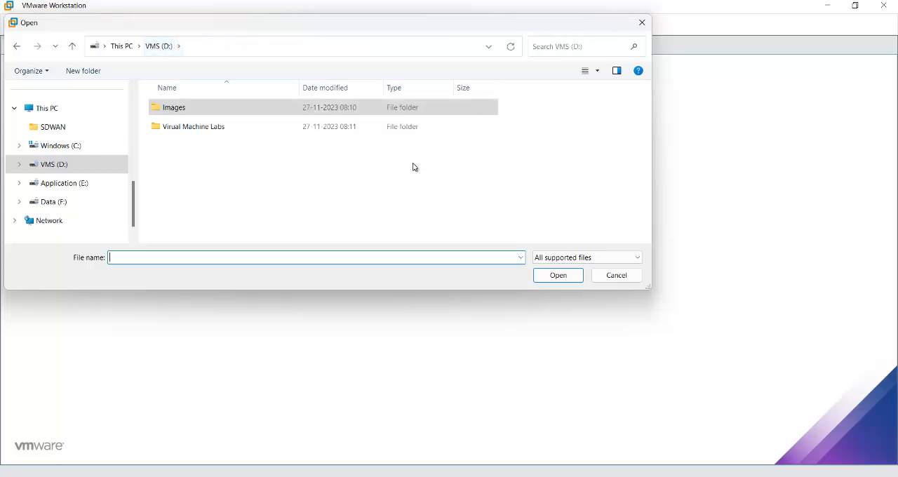
pyautogui.doubleClick(236, 126)
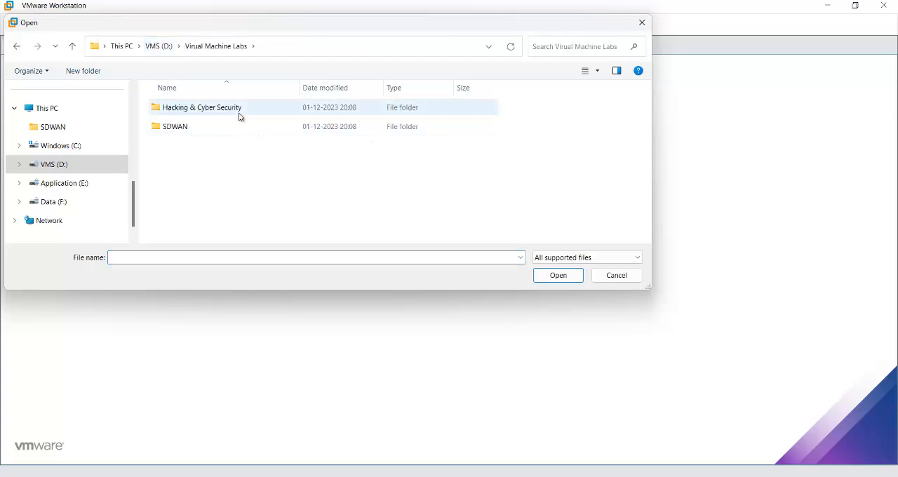
pyautogui.doubleClick(240, 115)
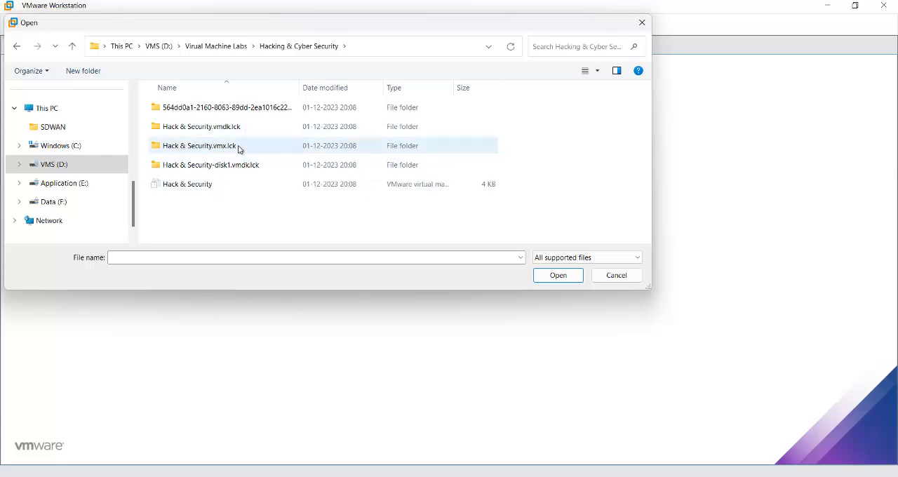
pyautogui.click(73, 46)
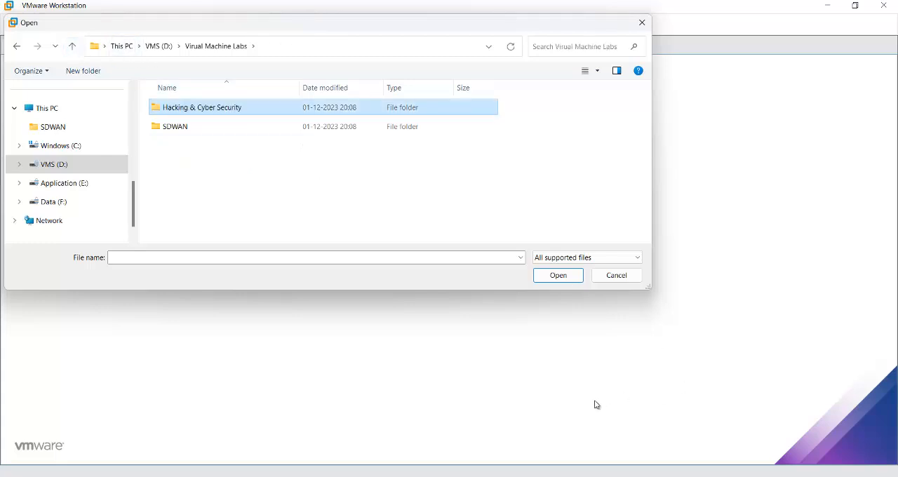
pyautogui.click(373, 431)
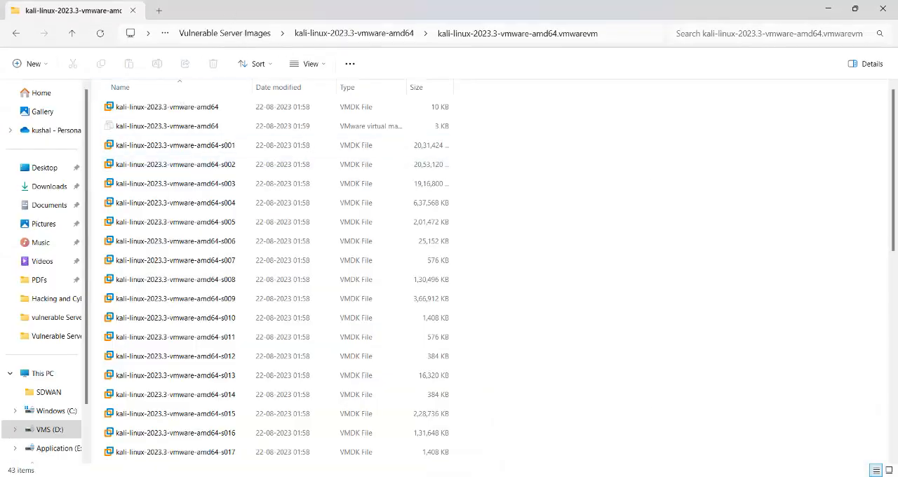
pyautogui.moveTo(682, 476)
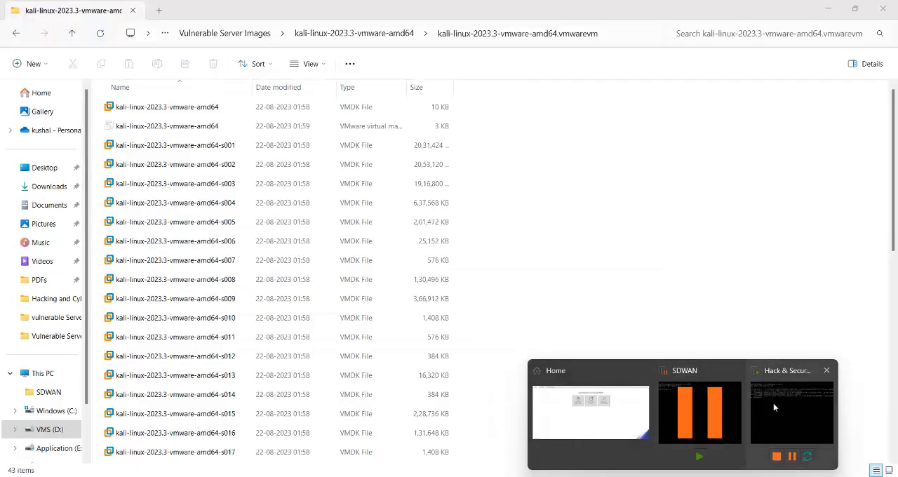
pyautogui.click(775, 404)
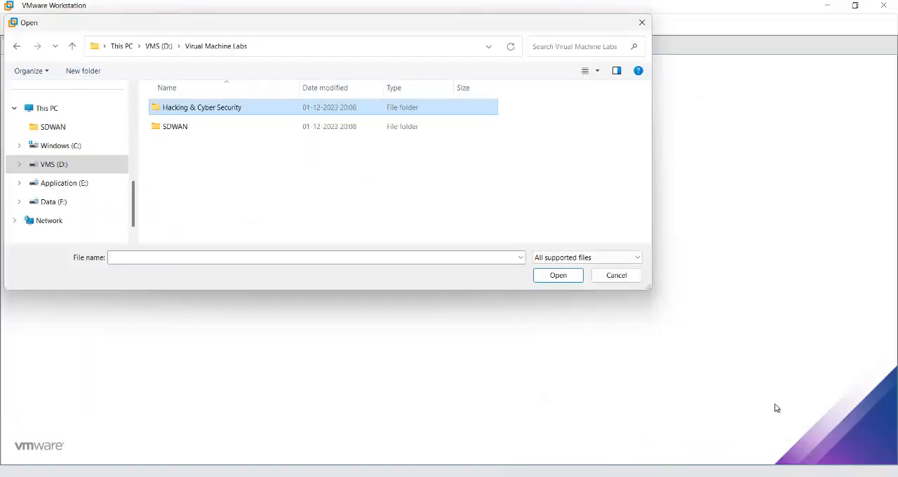
pyautogui.click(157, 47)
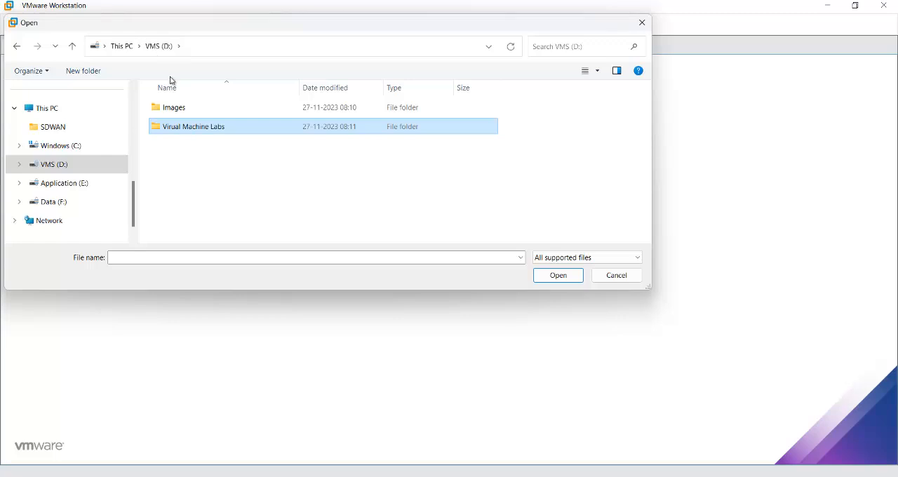
# - Open the kali-linux-2023.3-vmware-amd64 virtual machine file from Images\Vulnerable Server Images\kali-linux-2023.3-vmware-amd64\kali-linux-2023.3-vmware-amd64.vmwarevm
pyautogui.click(181, 111)
pyautogui.doubleClick(181, 111)
pyautogui.doubleClick(257, 148)
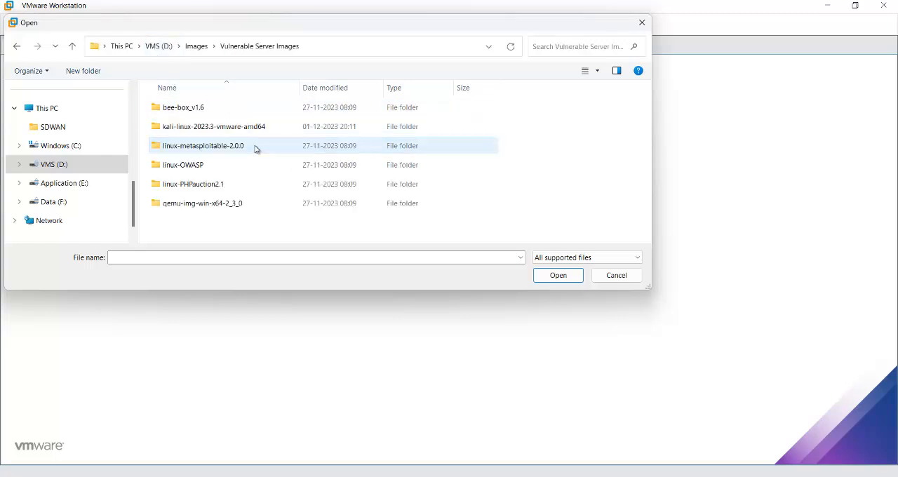
pyautogui.doubleClick(218, 129)
pyautogui.doubleClick(240, 112)
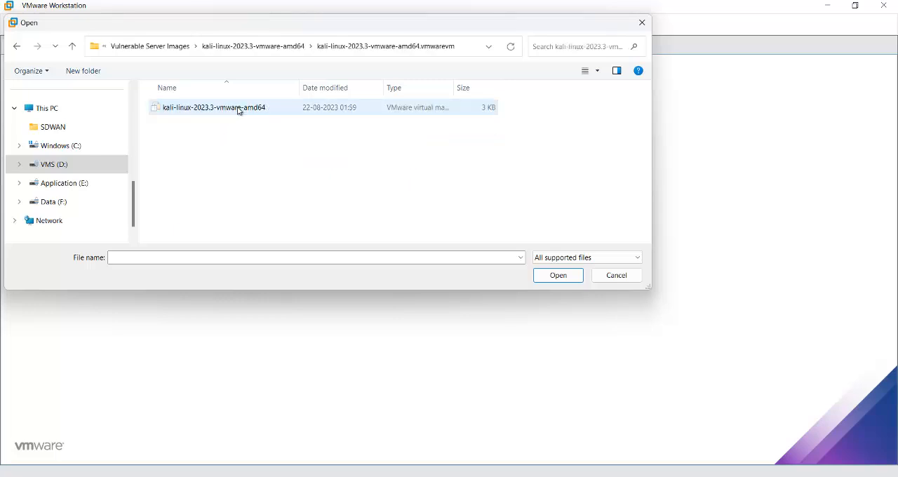
pyautogui.doubleClick(182, 108)
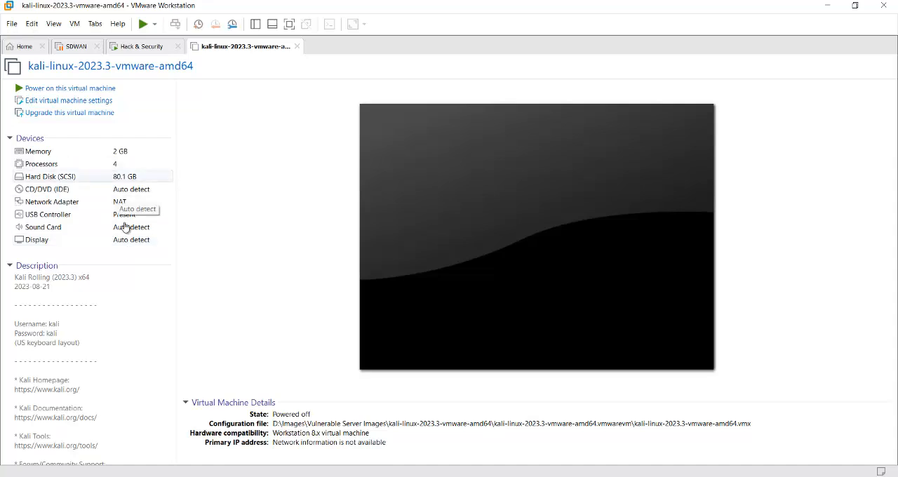
# - Power on the kali-linux-2023.3-vmware-amd64 virtual machine and boot the Kali GNU/Linux entry
pyautogui.click(103, 90)
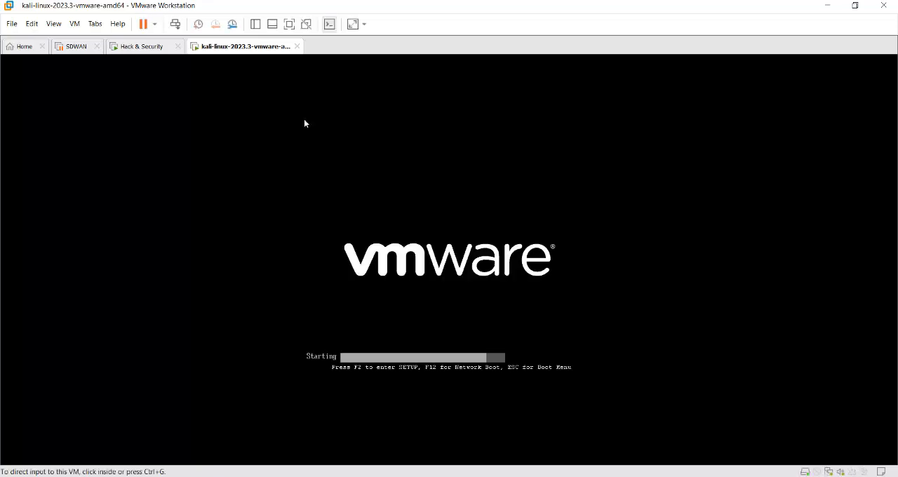
pyautogui.click(428, 185)
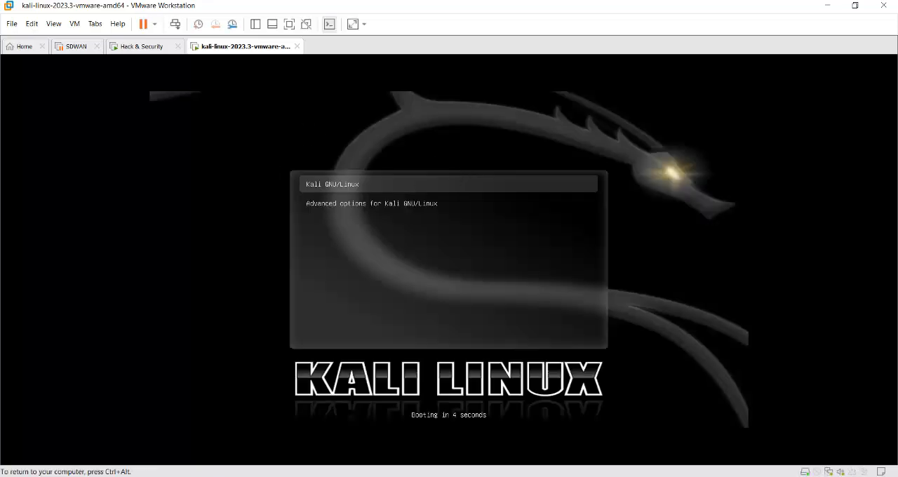
pyautogui.press('Return')
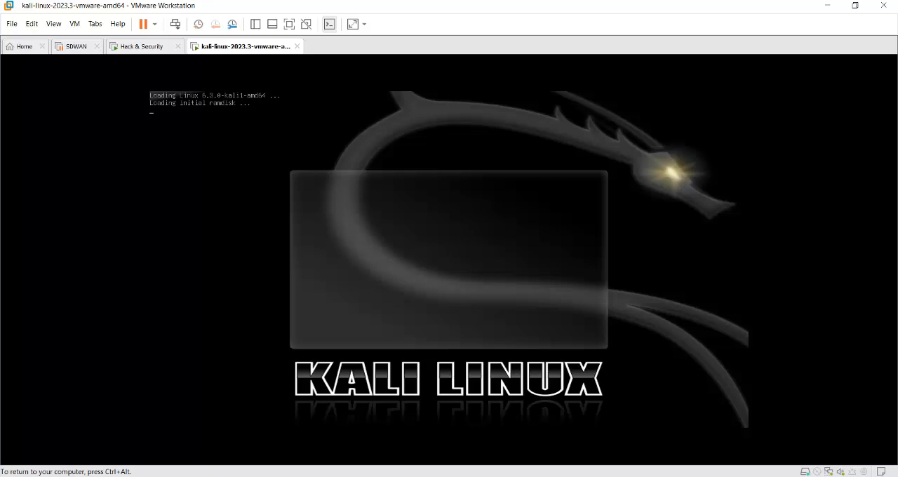
# - Switch to the Kali Setup PDF in Edge, look up the Kali login credentials, and return to VMware Workstation
pyautogui.hotkey('ctrl', 'alt')
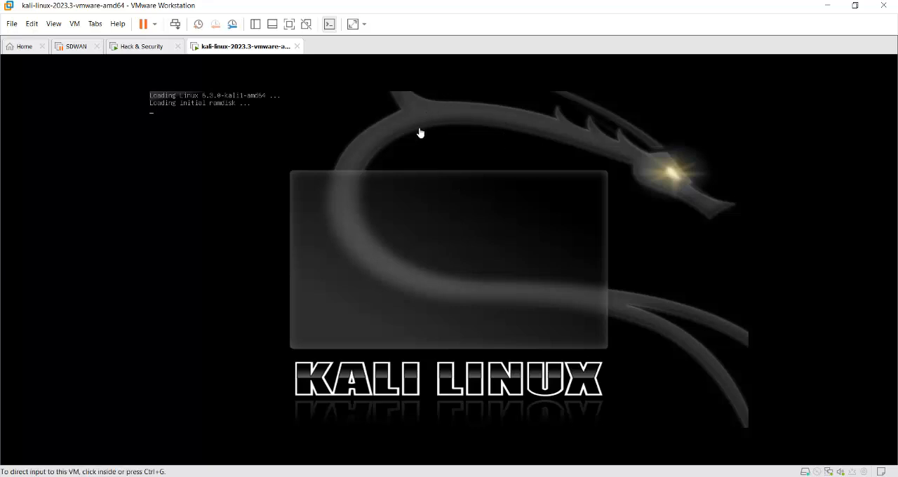
pyautogui.moveTo(477, 476)
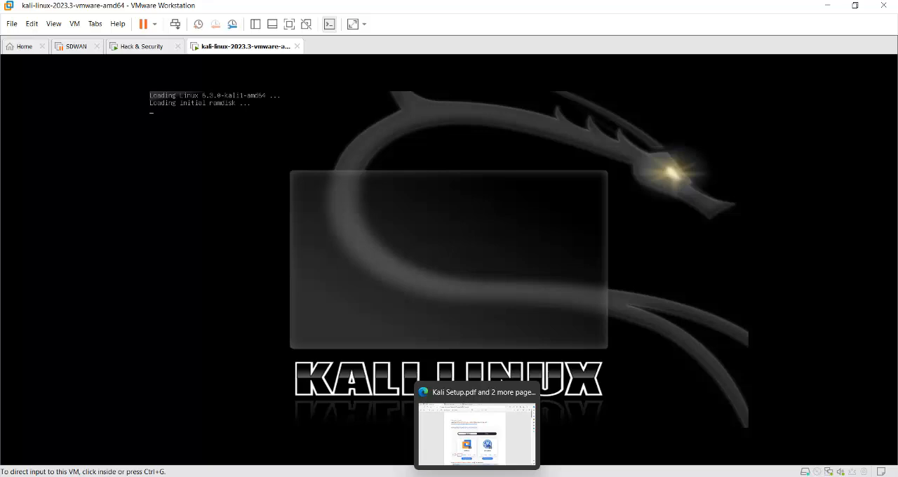
pyautogui.click(477, 450)
pyautogui.scroll(-20, 429, 232)
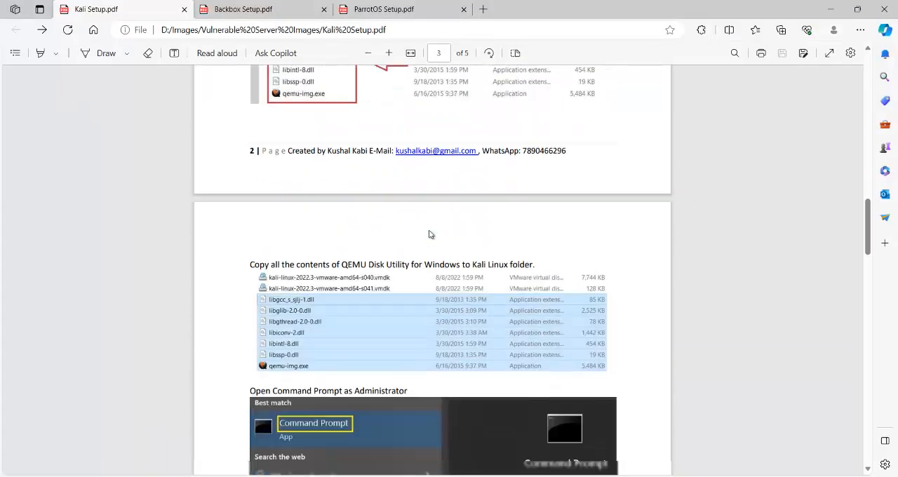
pyautogui.scroll(-10, 430, 234)
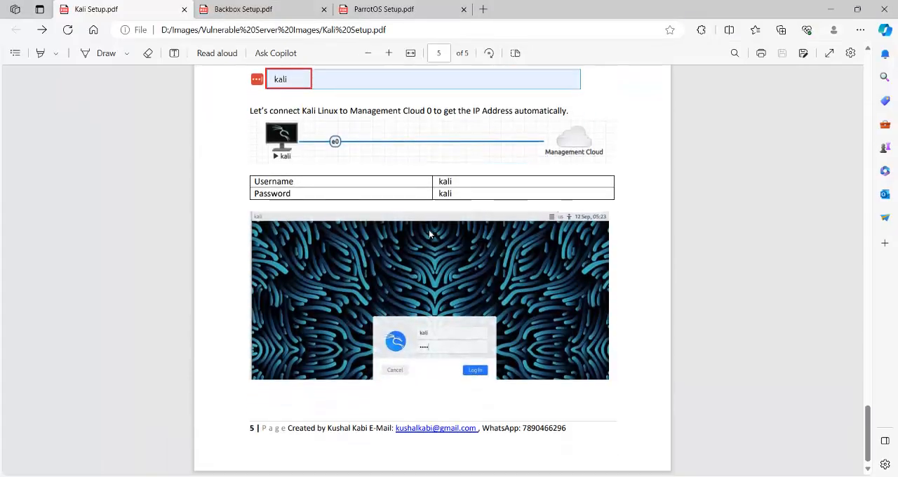
pyautogui.scroll(2, 450, 341)
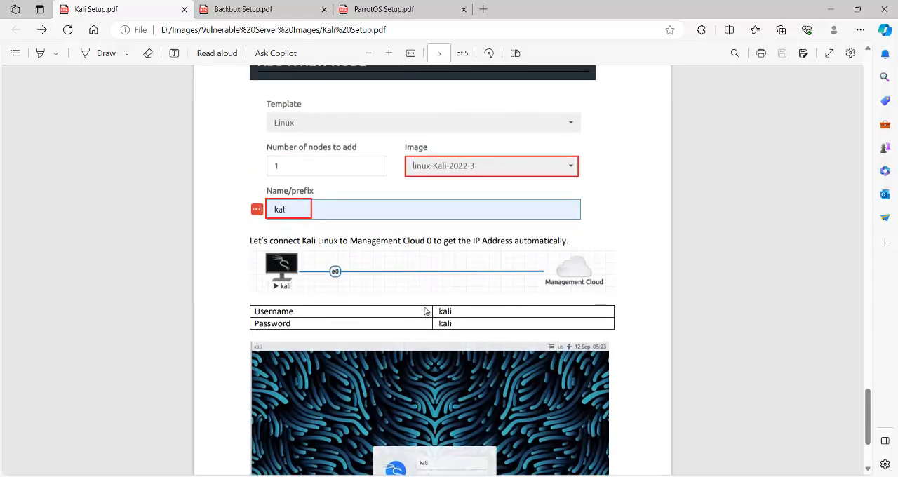
pyautogui.scroll(20, 451, 317)
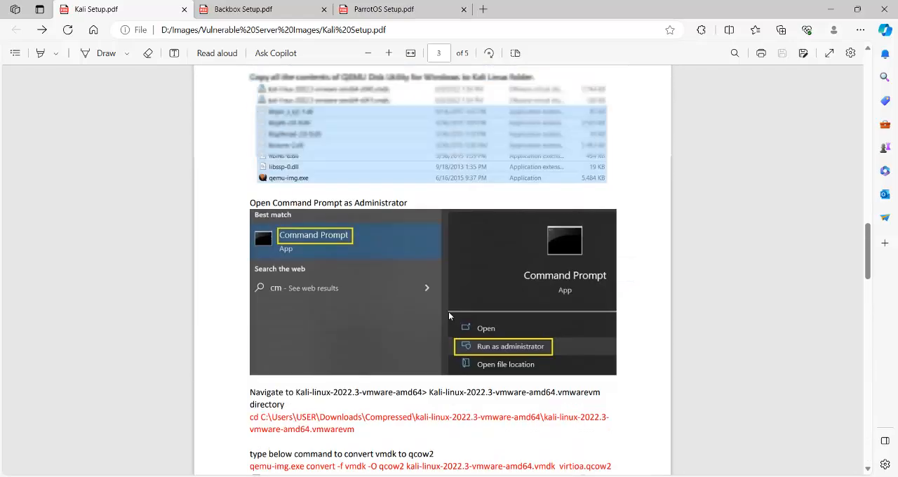
pyautogui.click(830, 9)
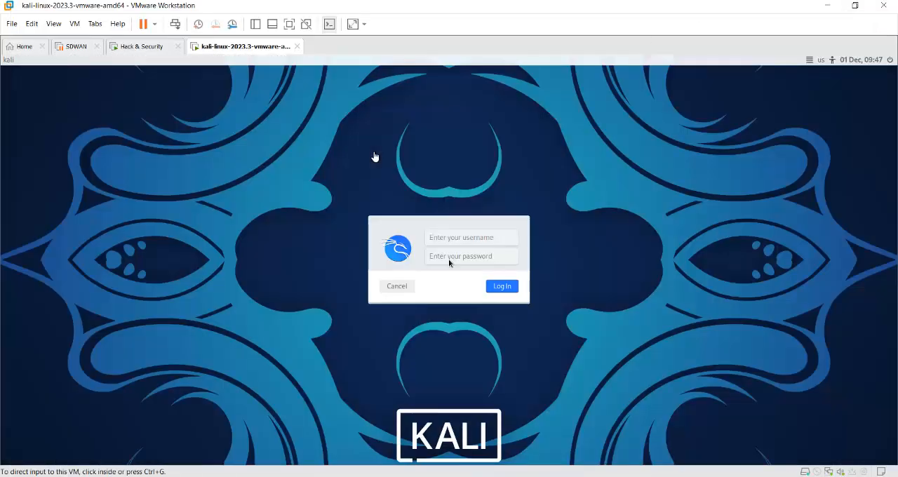
# - Log in to the Kali virtual machine as the kali user with the account password
pyautogui.click(447, 236)
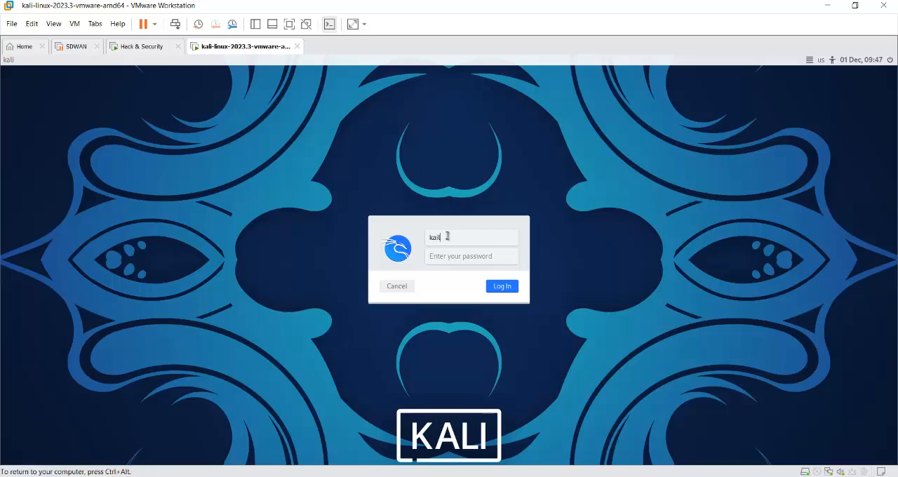
pyautogui.click(449, 256)
pyautogui.write('kal')
pyautogui.write('i')
pyautogui.click(506, 286)
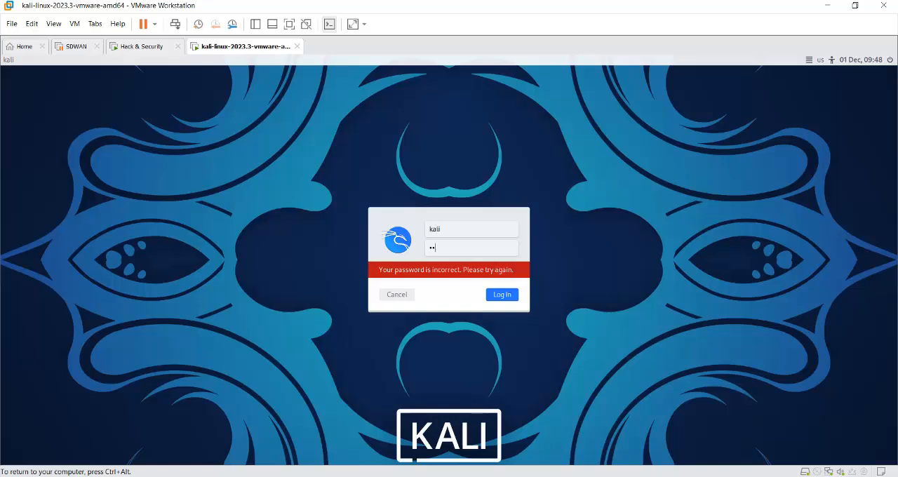
pyautogui.write('li')
pyautogui.click(505, 293)
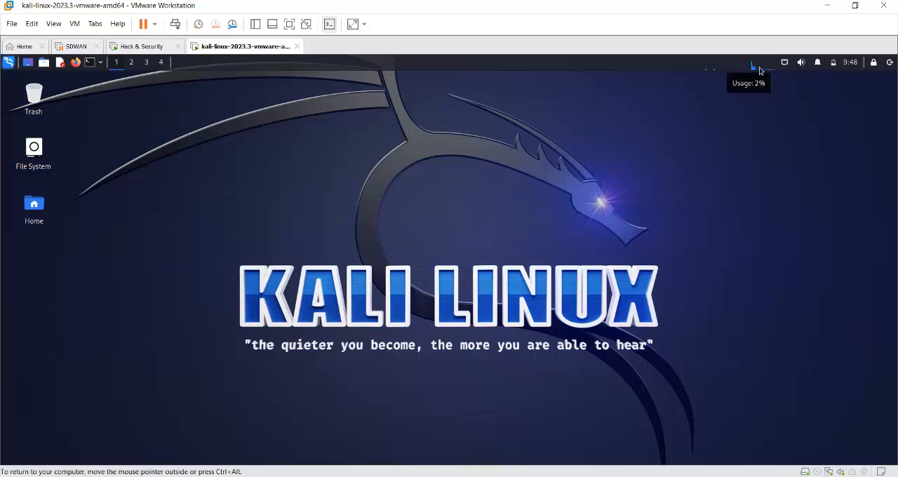
# - Open a terminal with enlarged text and a wider window, and switch to root using sudo su with the account password
pyautogui.click(90, 63)
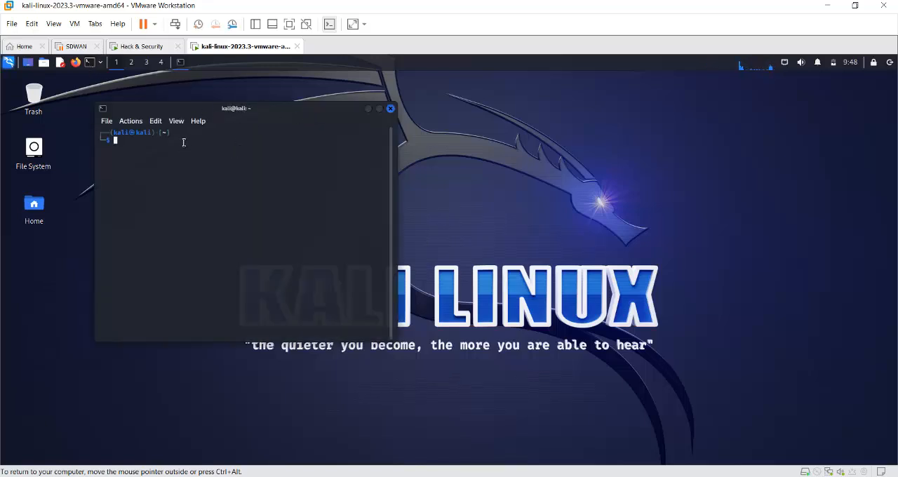
pyautogui.press('Return')
pyautogui.write('sudo su')
pyautogui.click(109, 124)
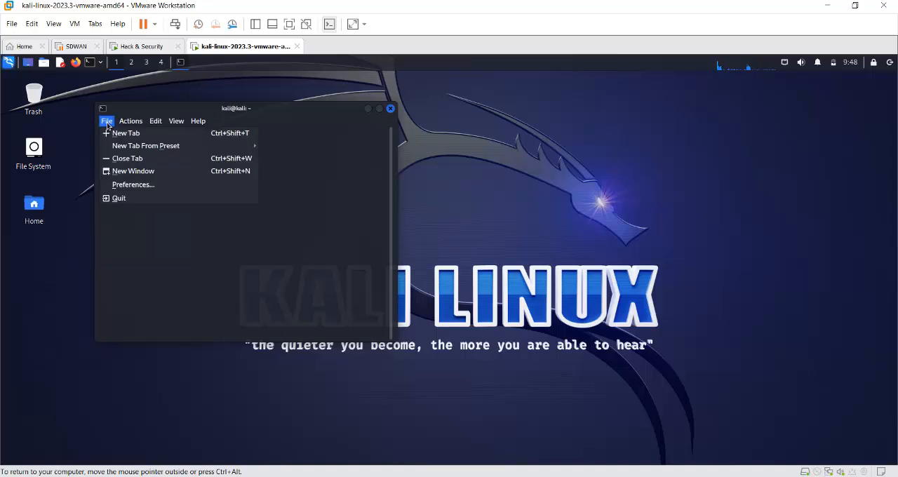
pyautogui.moveTo(130, 123)
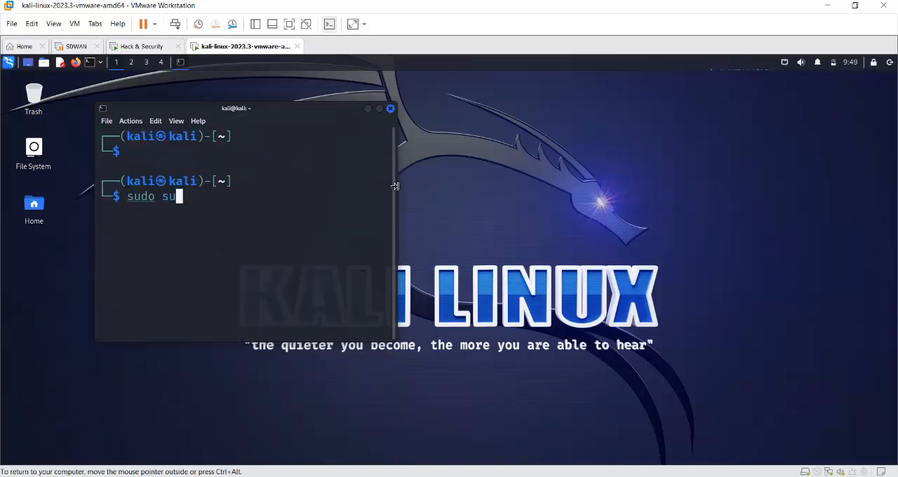
pyautogui.moveTo(395, 186); pyautogui.dragTo(687, 181)
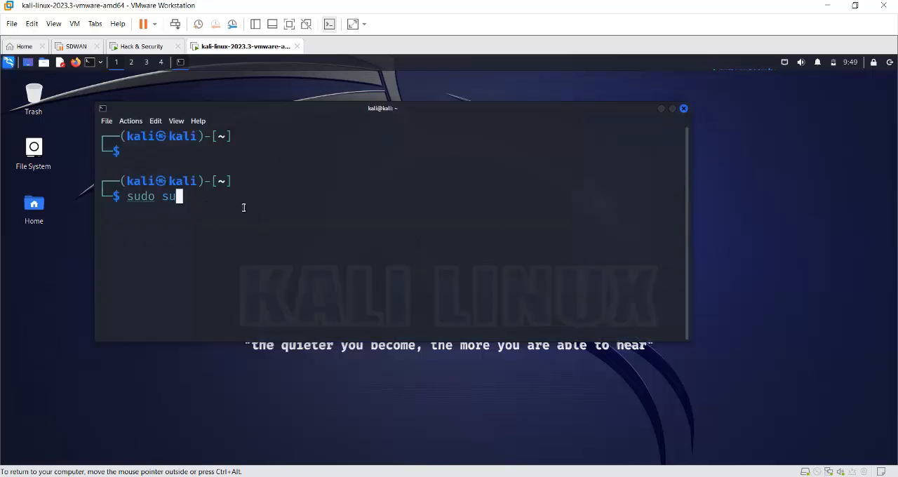
pyautogui.press('Return')
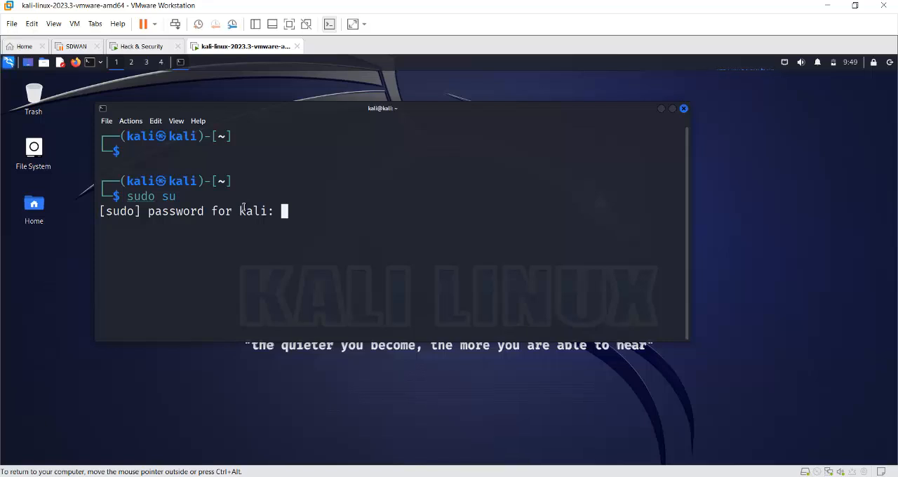
pyautogui.press('Return')
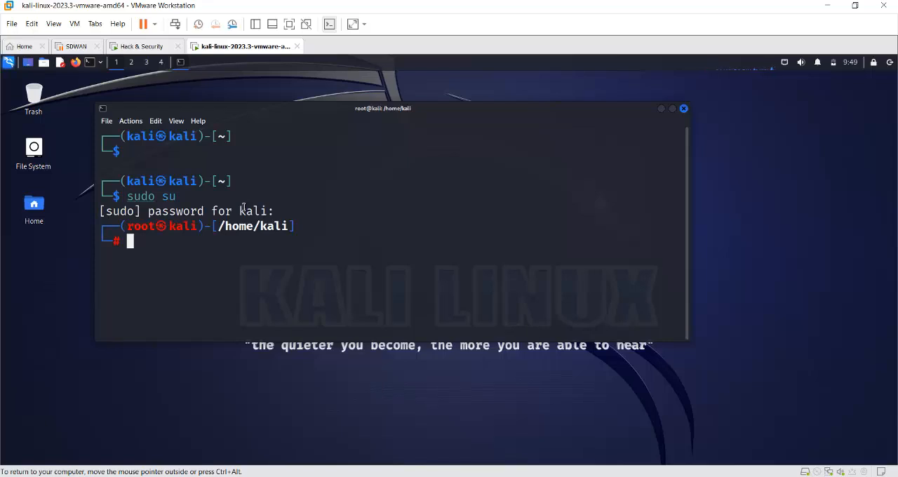
# - Test internet connectivity by pinging 8.8.8.8, and stop the ping after a few replies
pyautogui.write('ping')
pyautogui.write('8.8.8.8')
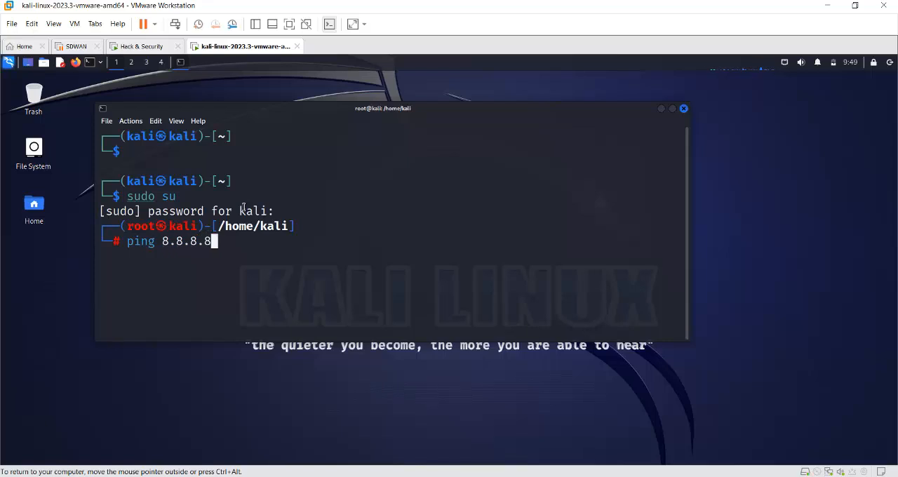
pyautogui.press('Return')
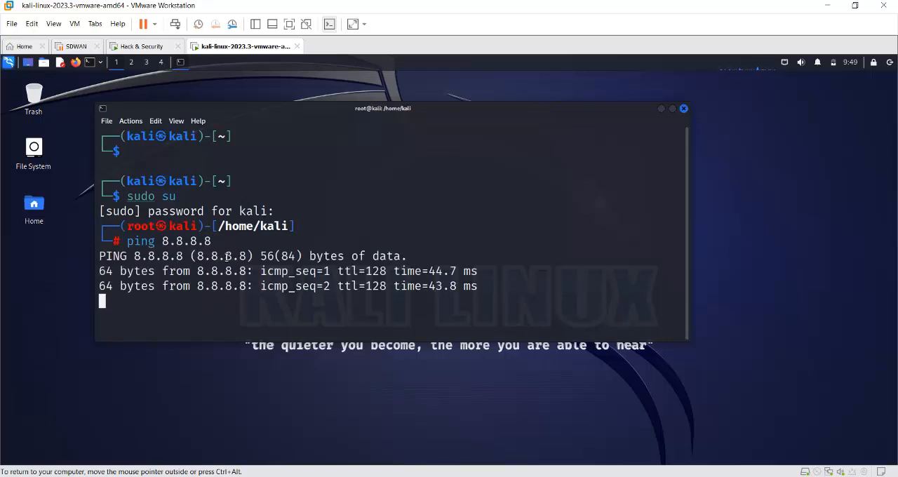
pyautogui.hotkey('ctrl', 'c')
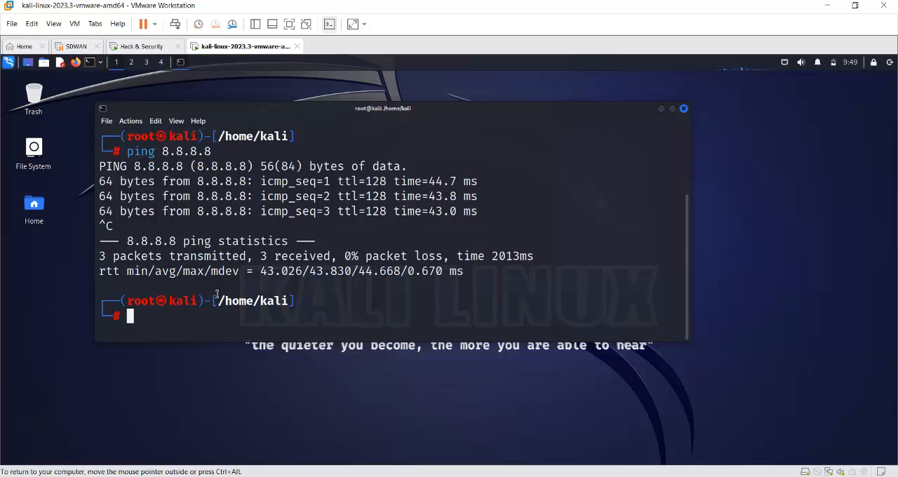
# - Refresh the Kali package lists with apt-get update
pyautogui.write('apy-get ')
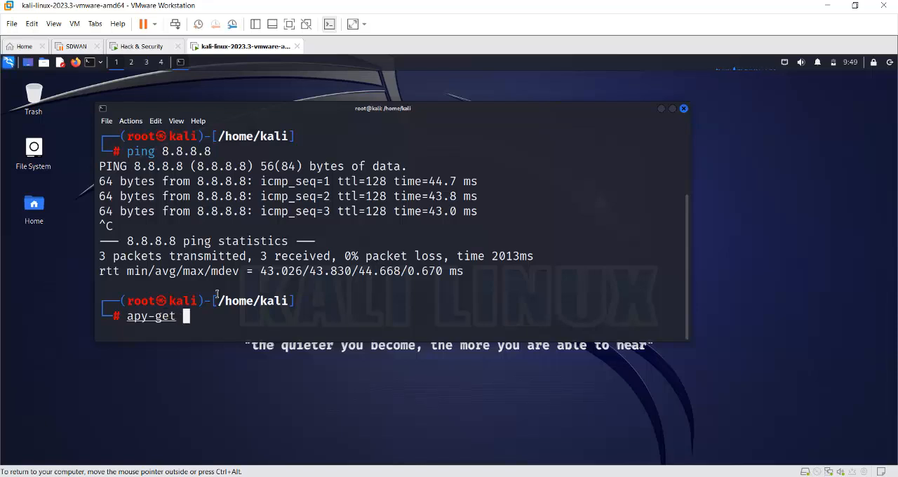
pyautogui.write('upda')
pyautogui.press('Tab')
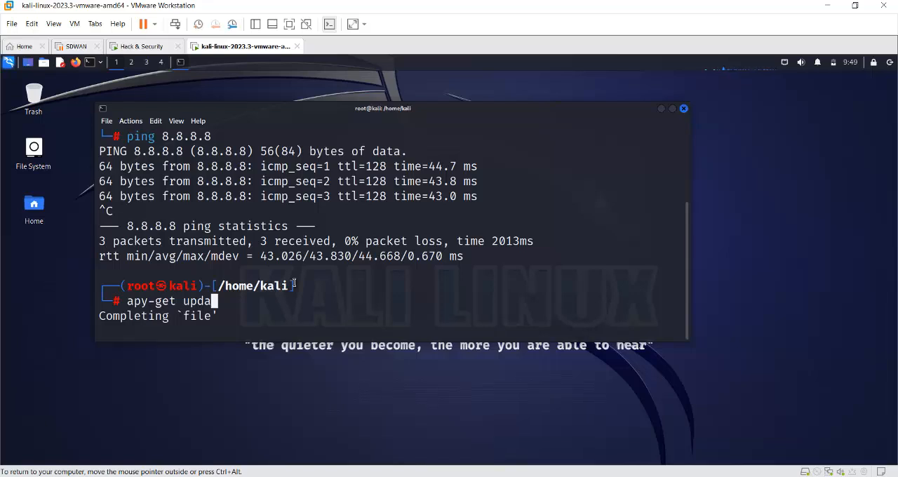
pyautogui.press('BackSpace')
pyautogui.press('BackSpace')
pyautogui.press('BackSpace')
pyautogui.press('BackSpace')
pyautogui.press('BackSpace')
pyautogui.press('BackSpace')
pyautogui.press('BackSpace')
pyautogui.press('BackSpace')
pyautogui.press('BackSpace')
pyautogui.press('BackSpace')
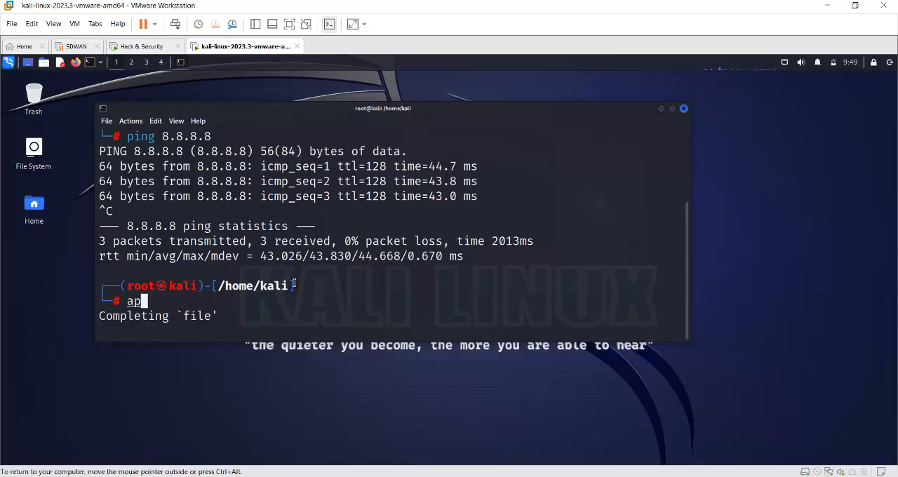
pyautogui.write('t-get ')
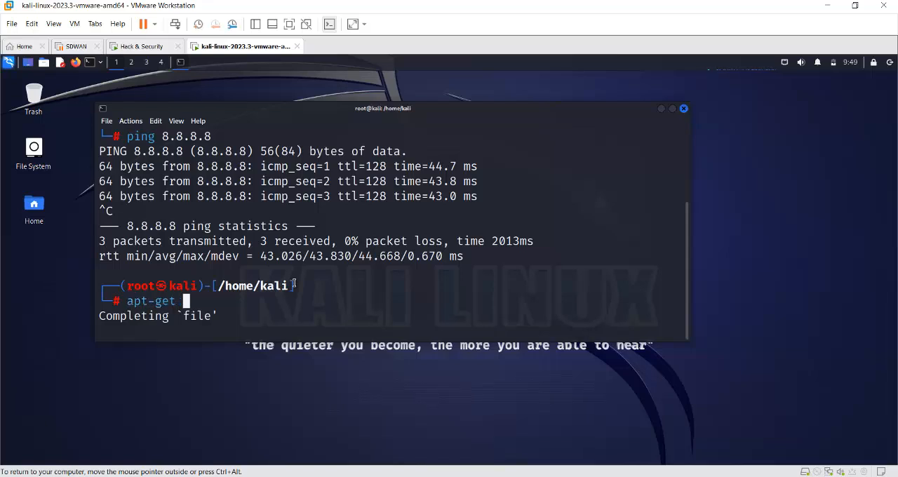
pyautogui.write('update')
pyautogui.press('Return')
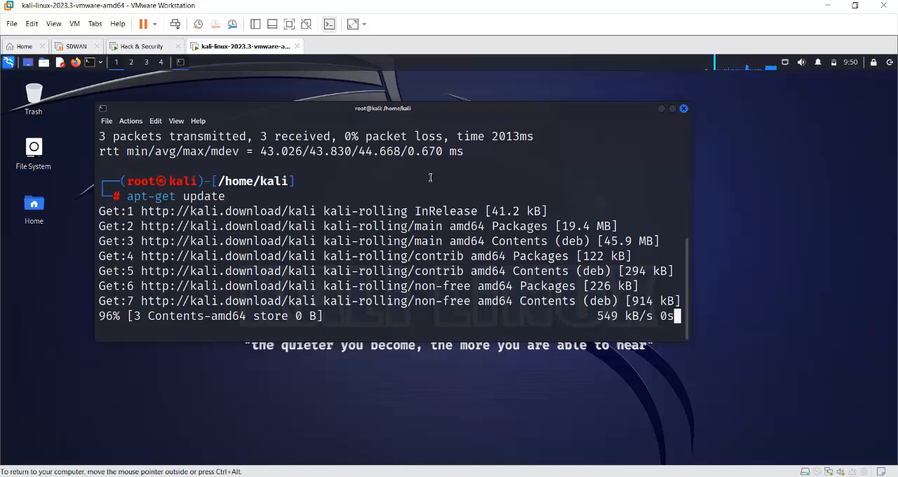
pyautogui.press('Return')
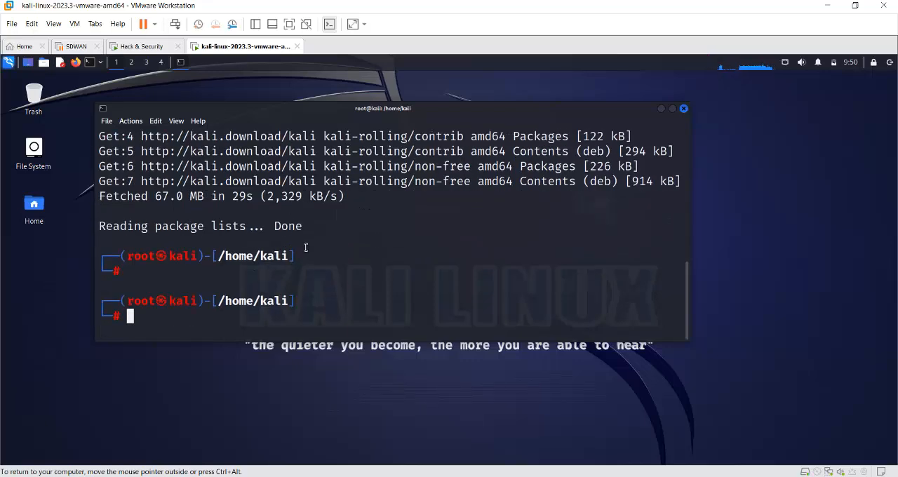
# - Upgrade the installed packages with apt-get upgrade, answering Y to continue
pyautogui.press('Up')
pyautogui.press('Left')
pyautogui.press('Left')
pyautogui.press('Left')
pyautogui.press('Left')
pyautogui.press('Left')
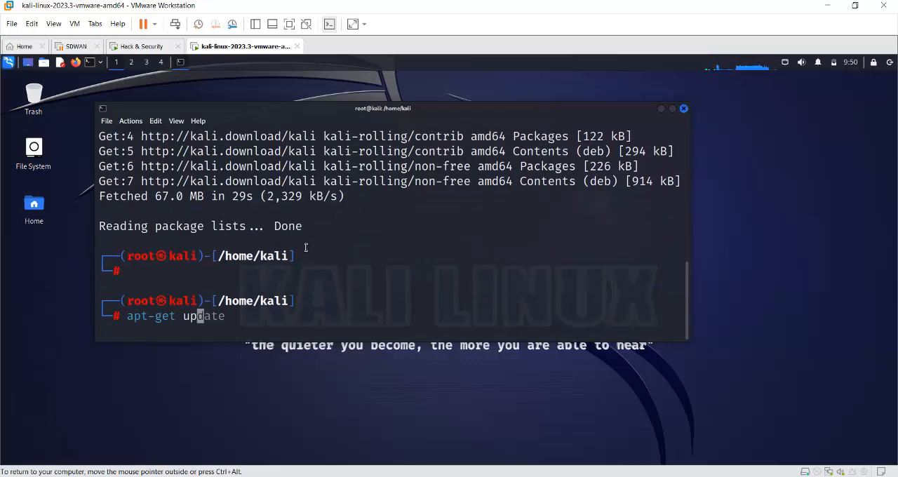
pyautogui.write('g')
pyautogui.press('BackSpace')
pyautogui.write('pgrade')
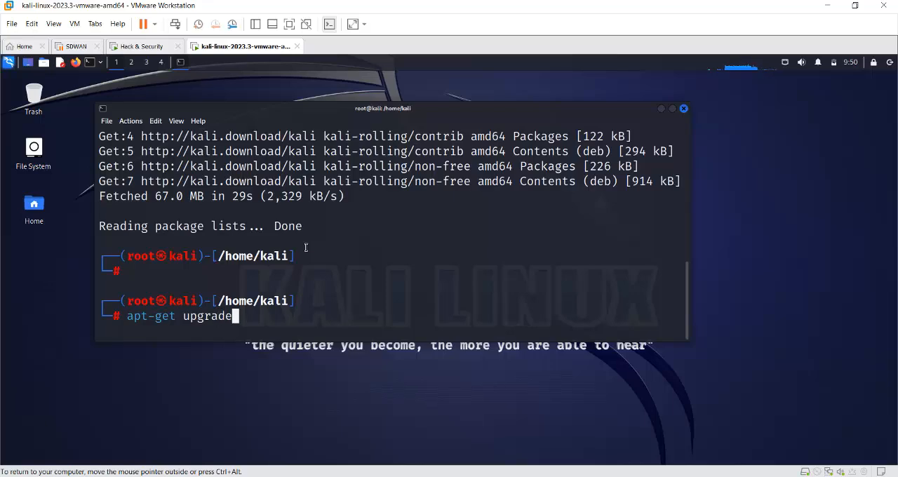
pyautogui.press('Return')
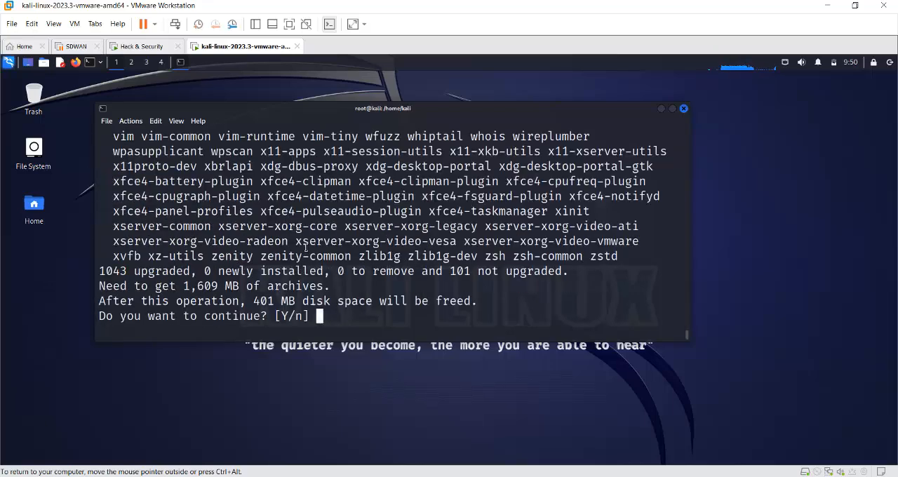
pyautogui.write('y')
pyautogui.press('BackSpace')
pyautogui.write('Y')
pyautogui.press('Return')
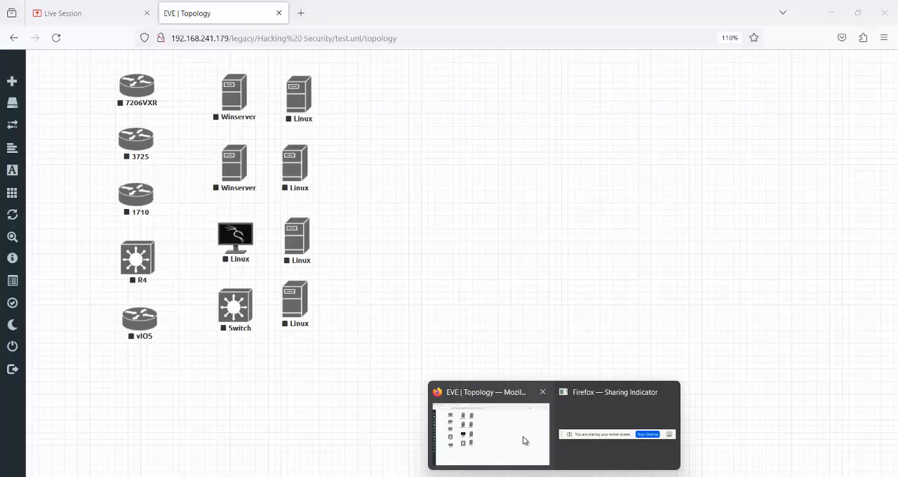
# - Switch to the Live Session page in Firefox, check the participant list and chat messages, and return to VMware Workstation
pyautogui.click(523, 440)
pyautogui.click(66, 13)
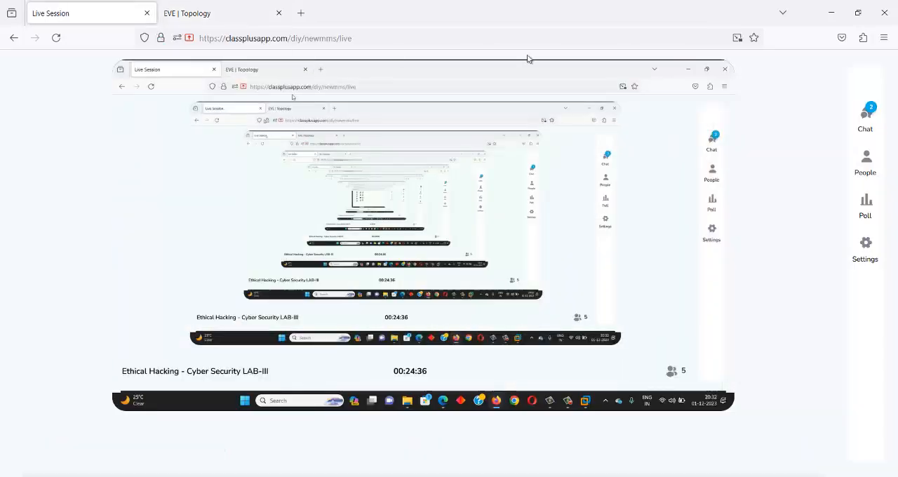
pyautogui.click(873, 162)
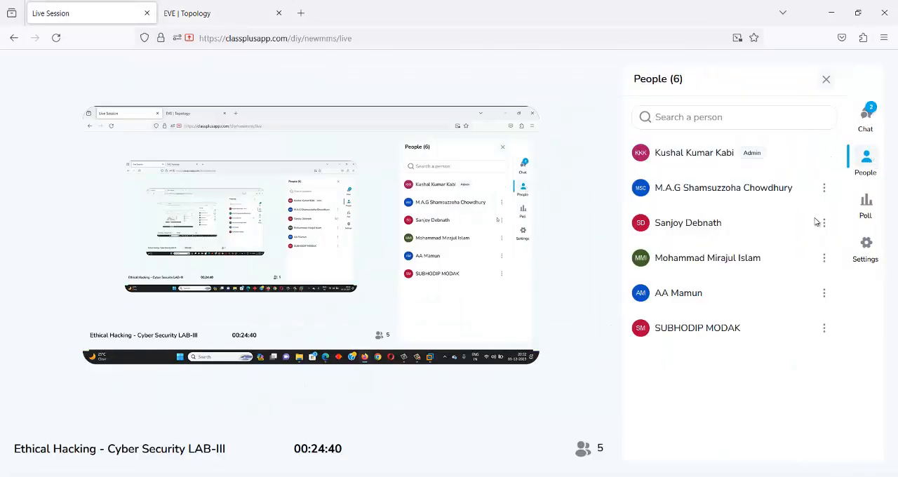
pyautogui.click(866, 116)
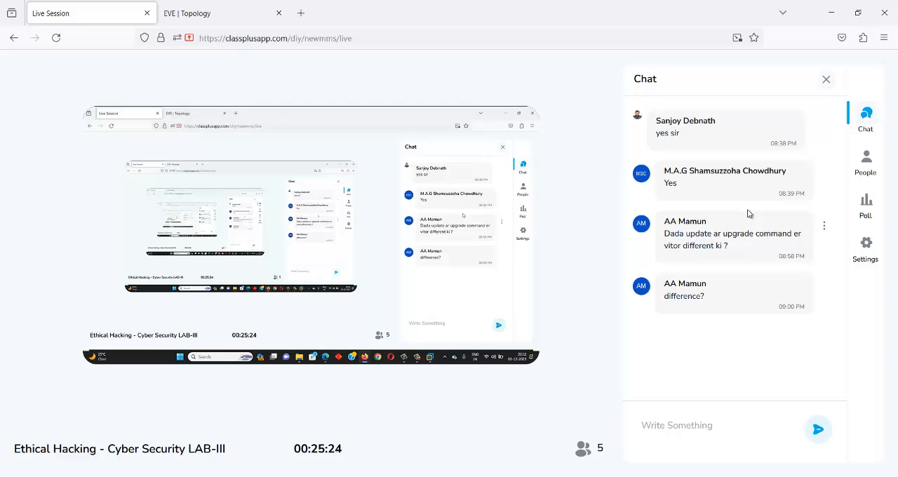
pyautogui.click(826, 79)
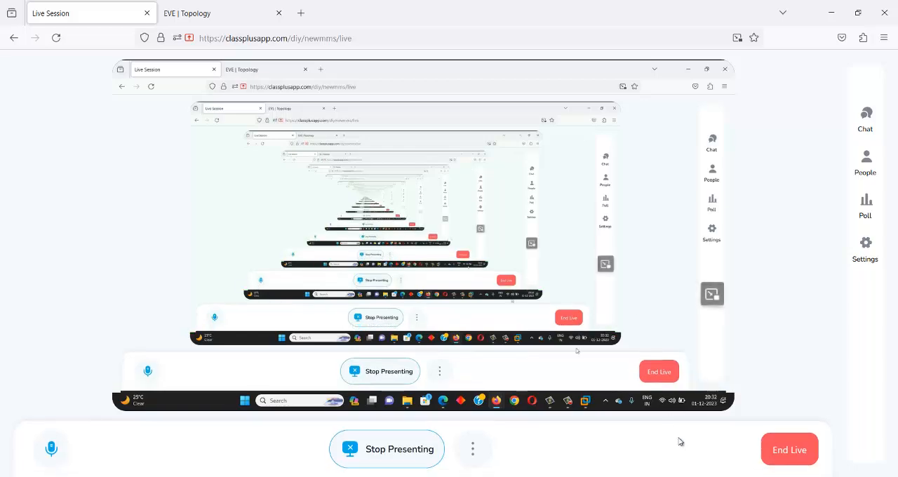
pyautogui.click(832, 421)
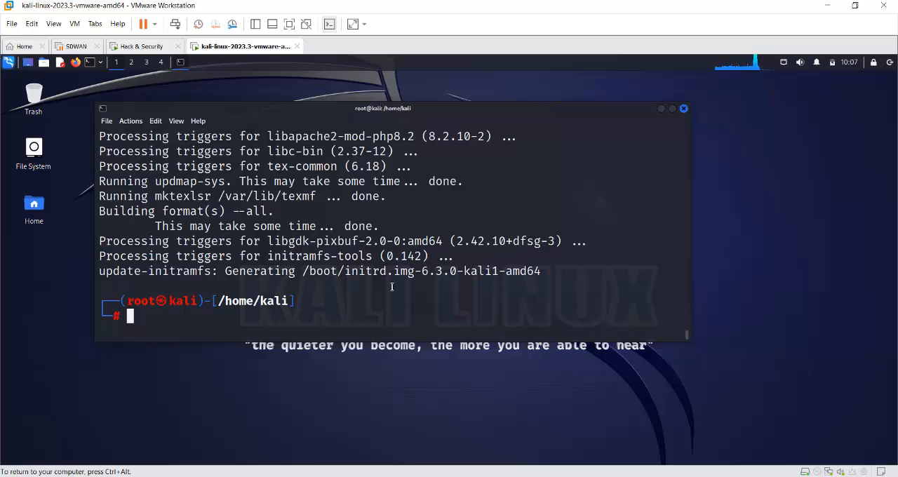
# - Install the ssh package with apt-get install, reusing the previous apt-get command
pyautogui.press('Up')
pyautogui.press('Left')
pyautogui.press('Left')
pyautogui.press('Left')
pyautogui.press('Left')
pyautogui.press('Left')
pyautogui.press('Left')
pyautogui.press('Left')
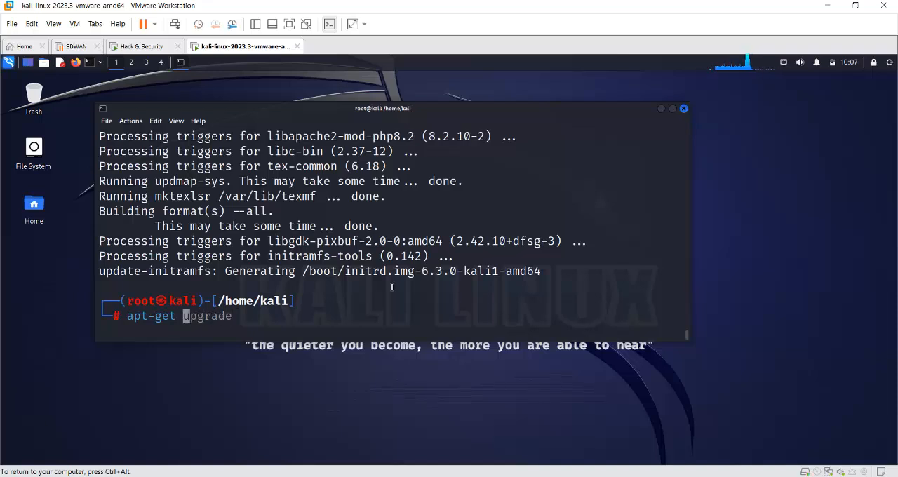
pyautogui.press('Delete')
pyautogui.press('Delete')
pyautogui.press('Delete')
pyautogui.press('Delete')
pyautogui.press('Delete')
pyautogui.press('Delete')
pyautogui.press('Delete')
pyautogui.write('i')
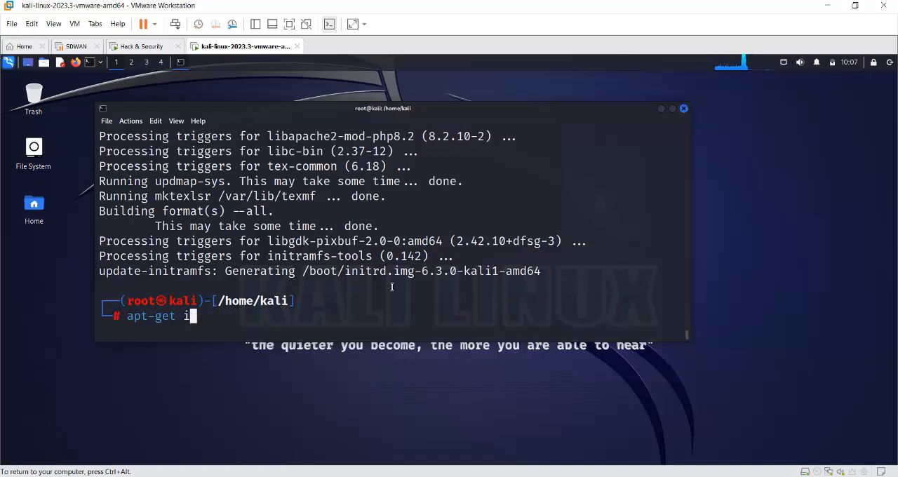
pyautogui.write('nstall ')
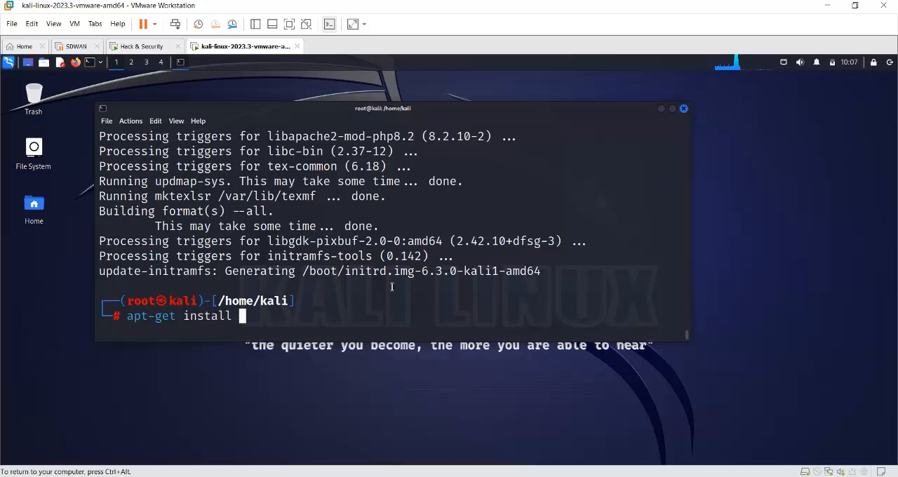
pyautogui.write('ssh')
pyautogui.press('Return')
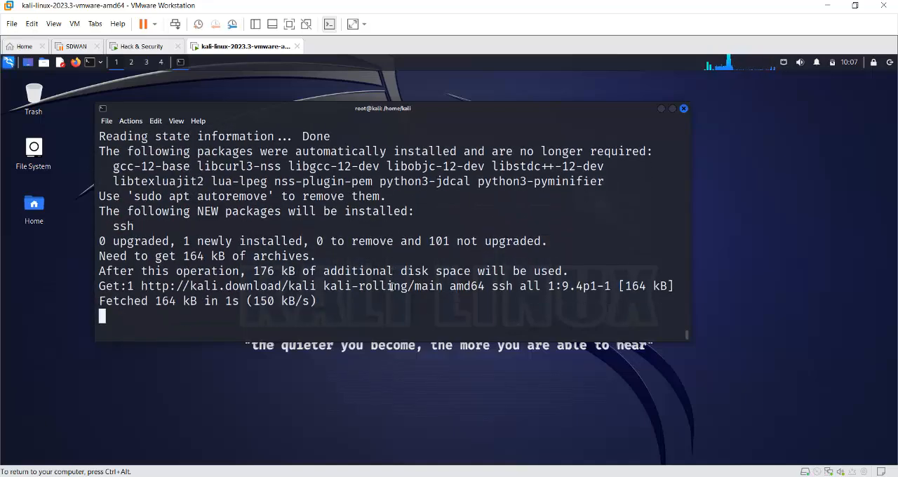
pyautogui.press('Return')
pyautogui.press('Return')
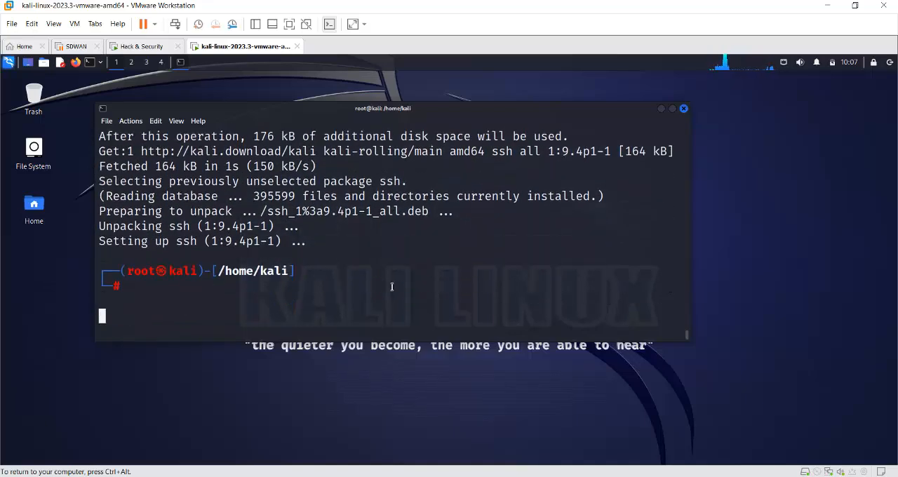
# - Install the curl package with apt-get install, answering Y to continue
pyautogui.press('Up')
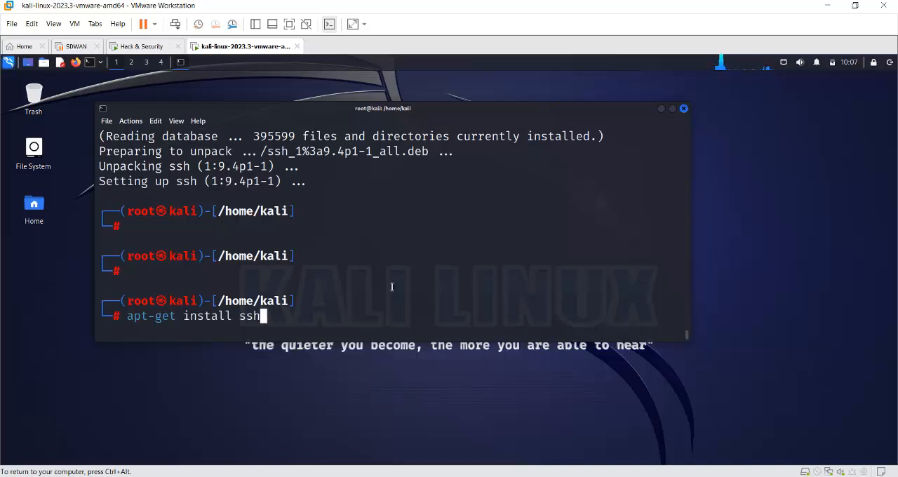
pyautogui.press('Left')
pyautogui.press('Left')
pyautogui.press('Left')
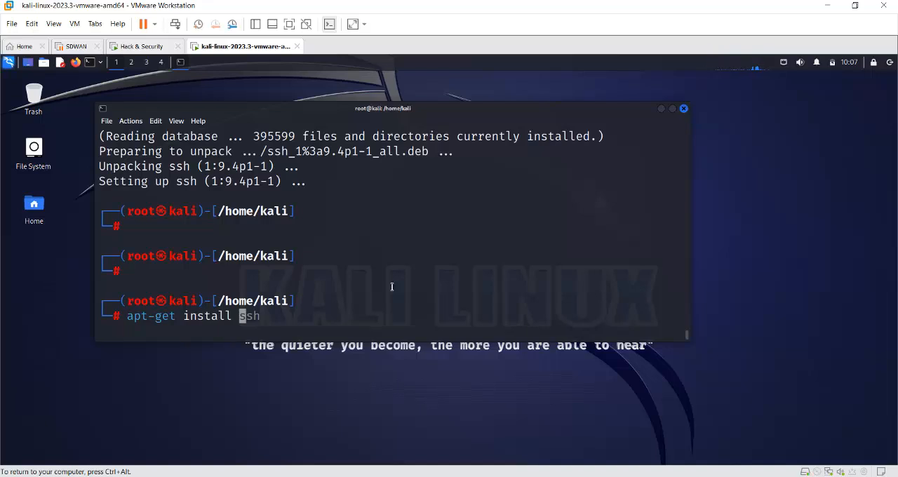
pyautogui.press('Delete')
pyautogui.press('Delete')
pyautogui.press('Delete')
pyautogui.write('curl')
pyautogui.press('Return')
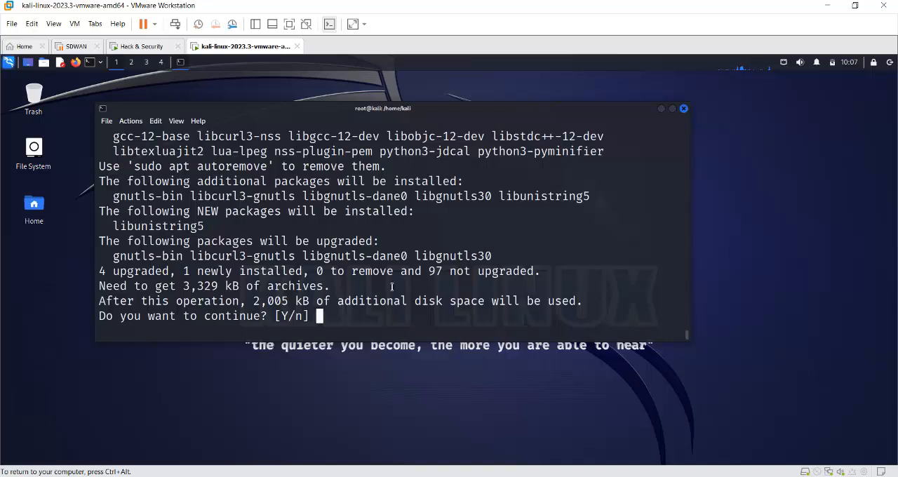
pyautogui.write('Y')
pyautogui.press('Return')
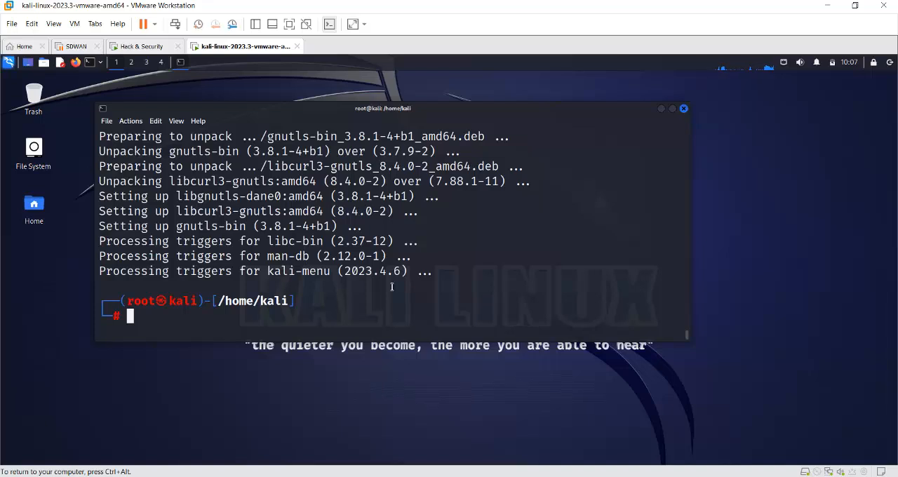
# - Install the tor package with apt-get install, answering Y to continue
pyautogui.press('Up')
pyautogui.press('BackSpace')
pyautogui.press('BackSpace')
pyautogui.press('BackSpace')
pyautogui.press('BackSpace')
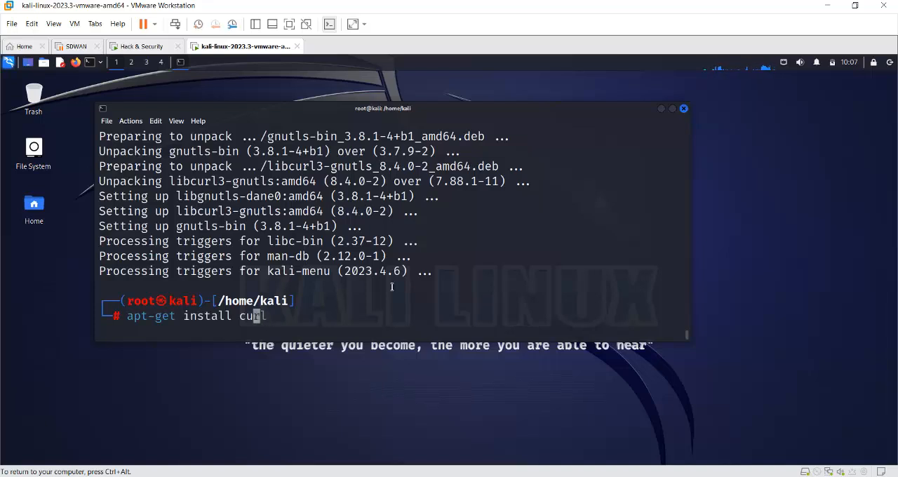
pyautogui.write('tor')
pyautogui.press('Return')
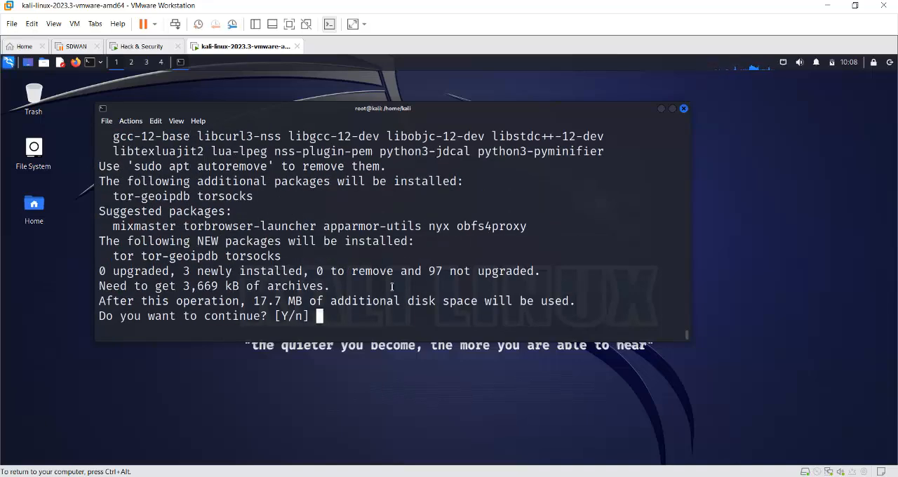
pyautogui.write('Y')
pyautogui.press('Return')
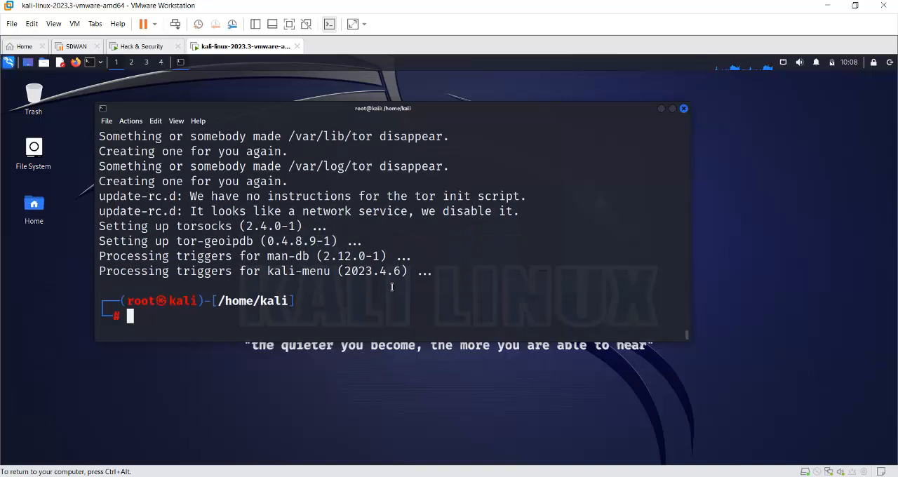
# - Run apt-get install for the git package, replacing tor in the previous command
pyautogui.press('Up')
pyautogui.press('Left')
pyautogui.press('Left')
pyautogui.press('Left')
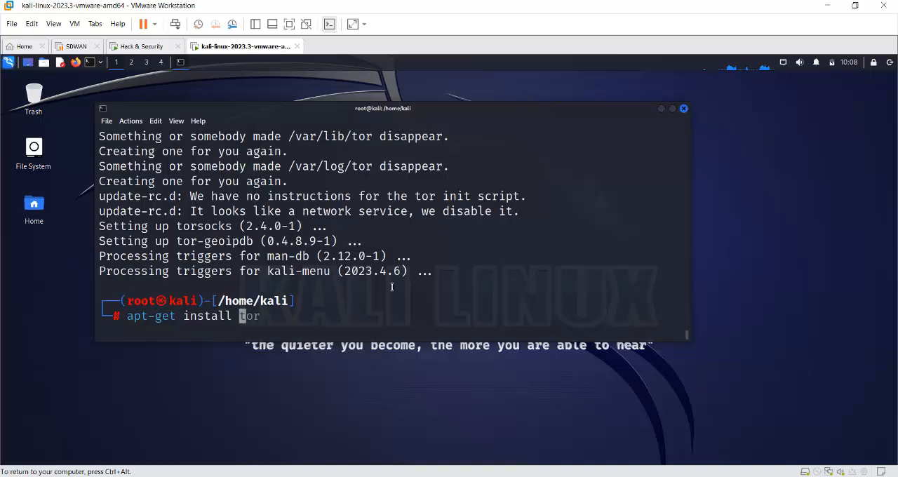
pyautogui.write('git')
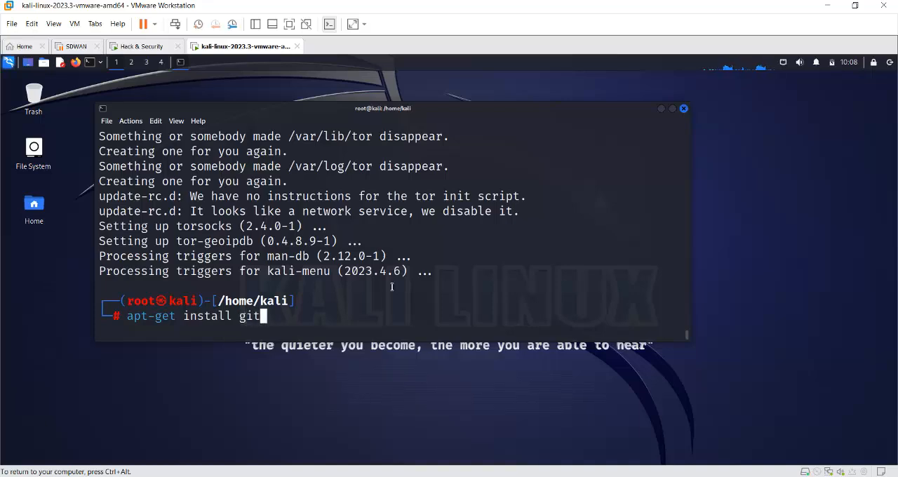
pyautogui.press('Return')
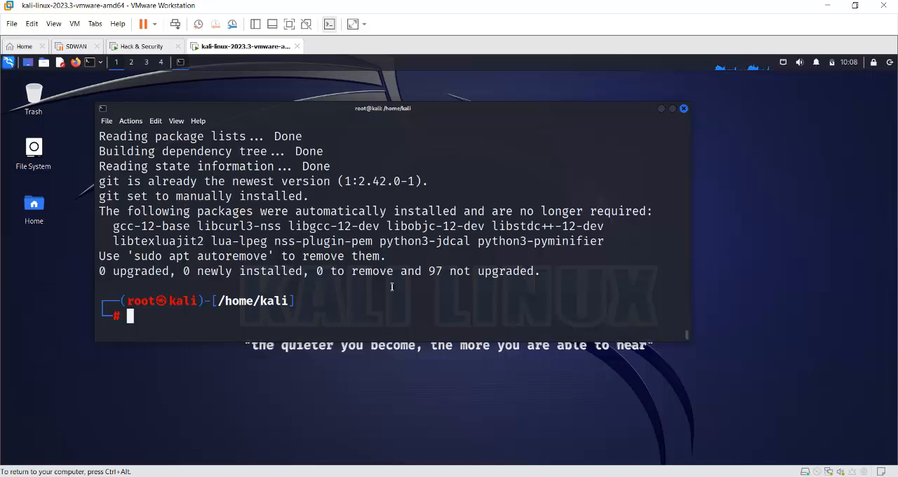
# - Install the zenmap-kbx package with apt-get install, answering Y to continue, and wait for the prompt to return
pyautogui.press('Up')
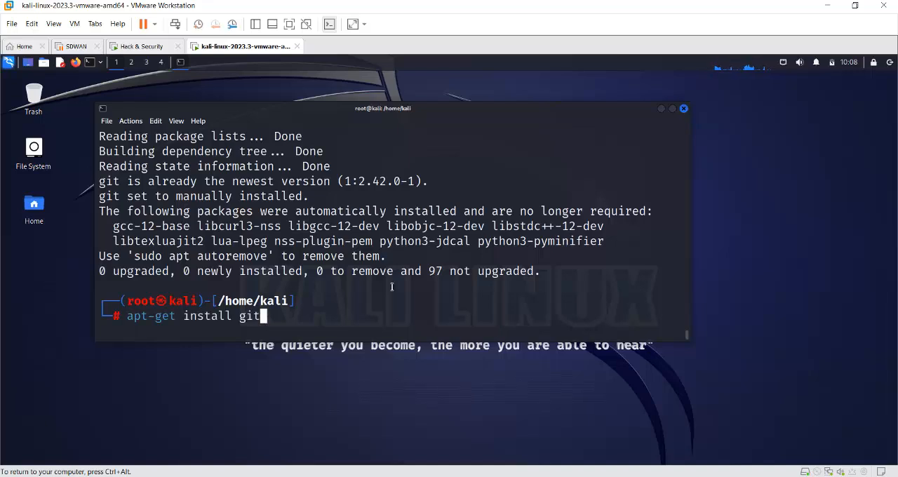
pyautogui.press('BackSpace')
pyautogui.press('BackSpace')
pyautogui.press('BackSpace')
pyautogui.write('z')
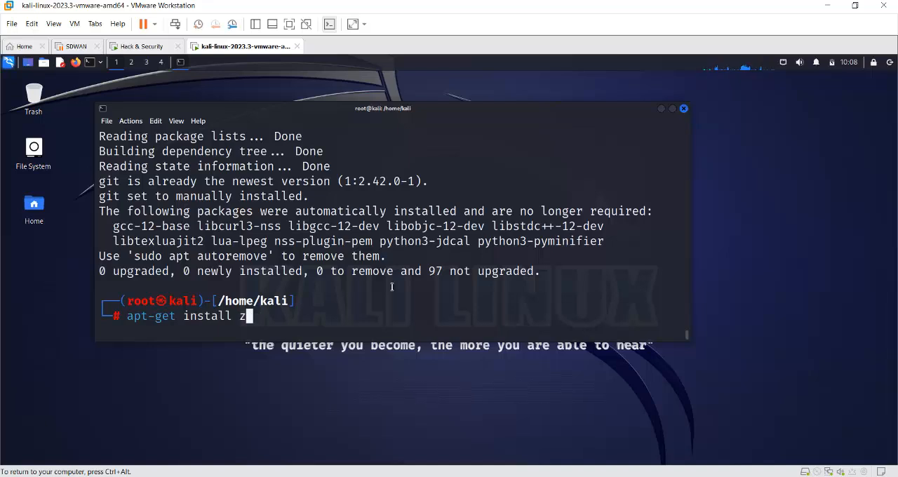
pyautogui.write('enma')
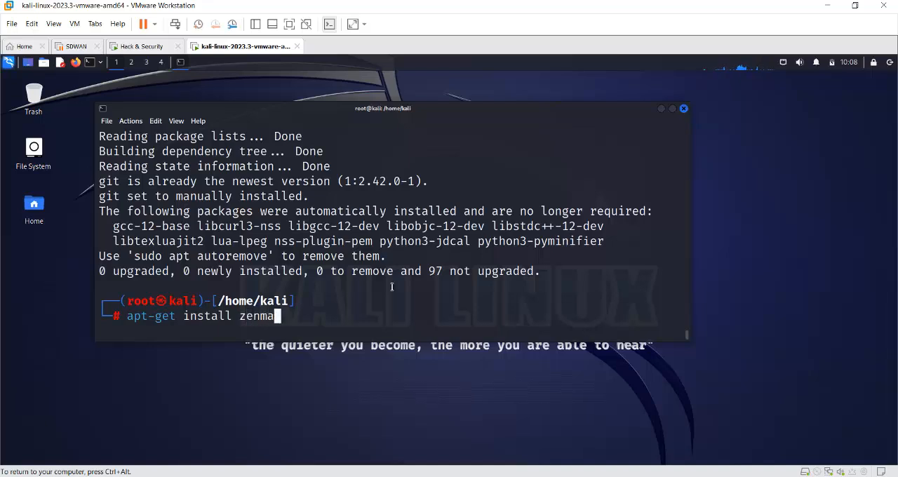
pyautogui.write('p-kbx')
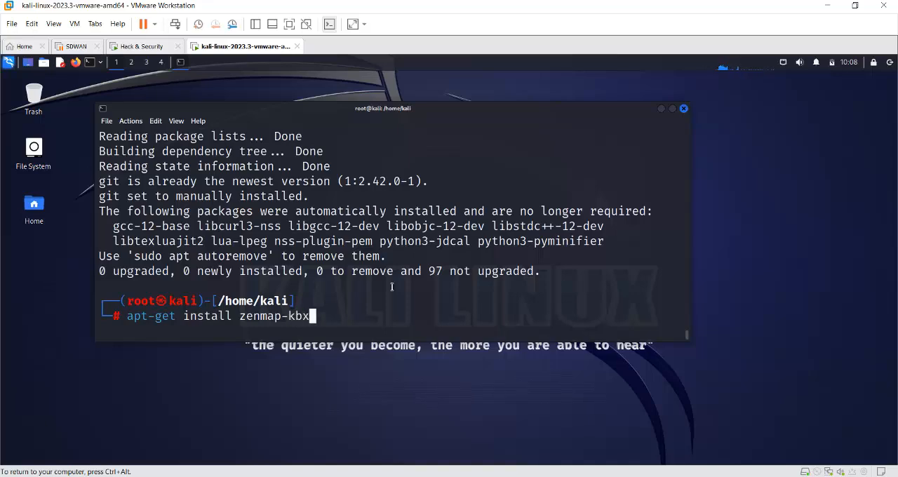
pyautogui.press('Return')
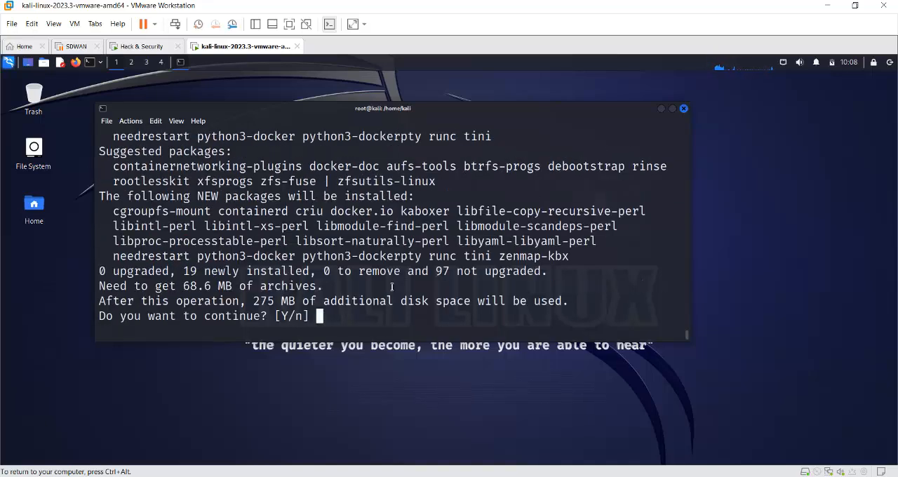
pyautogui.write('Y')
pyautogui.press('Return')
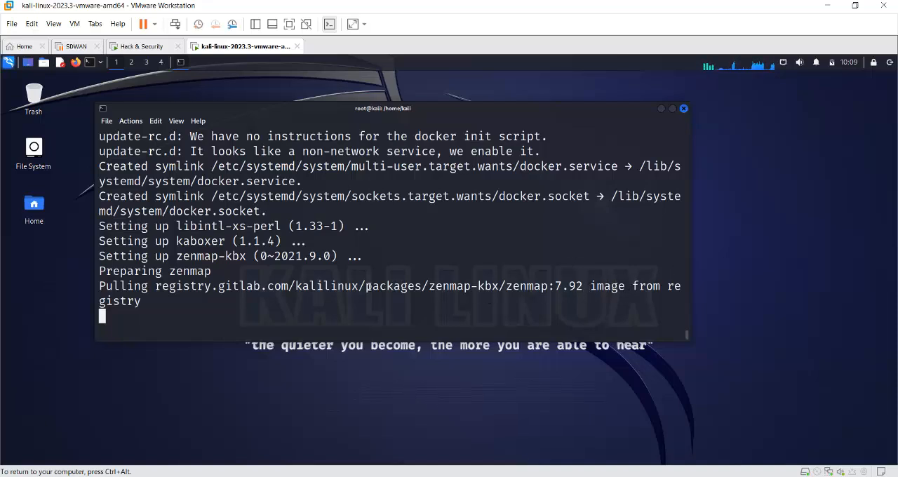
pyautogui.moveTo(219, 284); pyautogui.dragTo(260, 285)
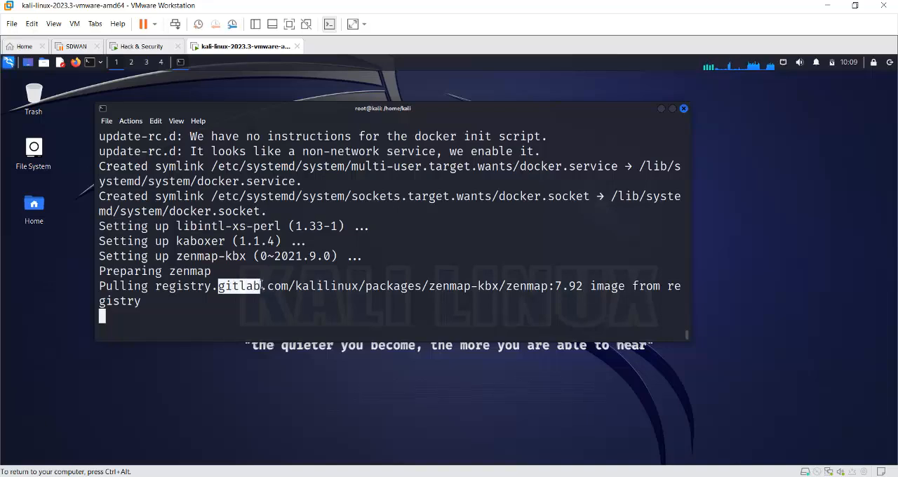
pyautogui.click(228, 300)
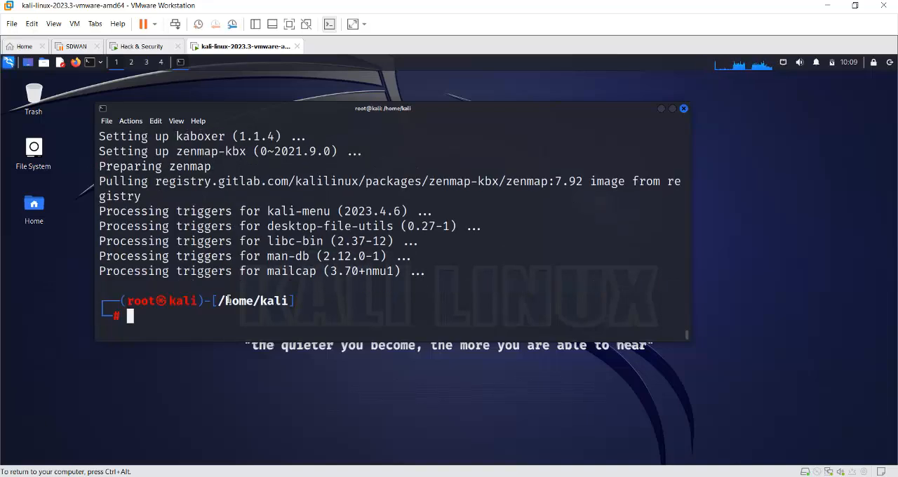
pyautogui.press('Return')
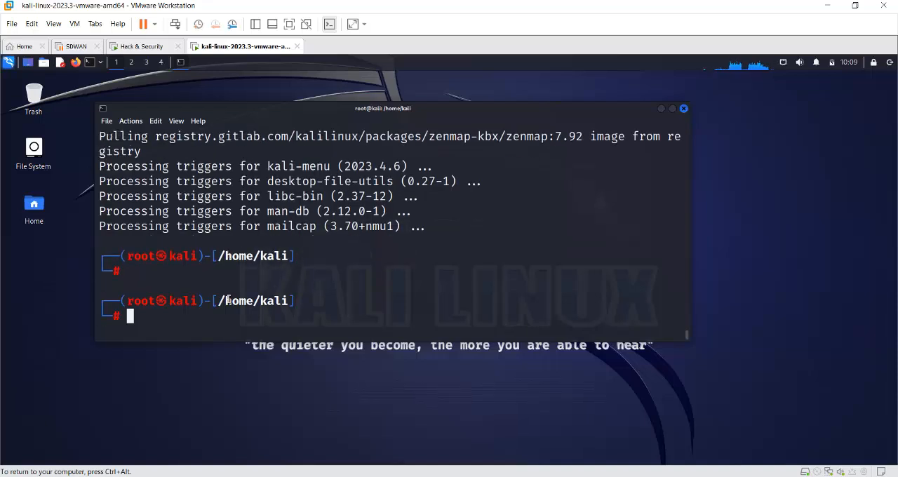
# - Run apt-get install for the kaboxer package, replacing zenmap-kbx in the previous command
pyautogui.press('Up')
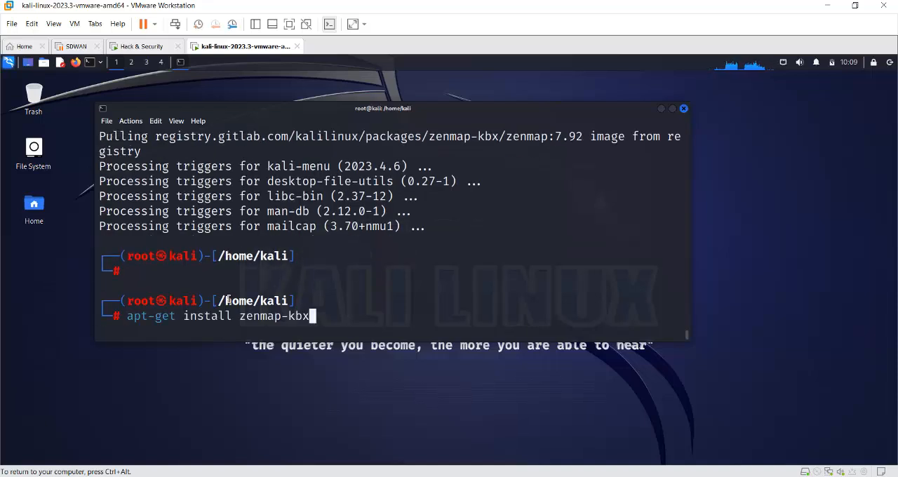
pyautogui.press('Left')
pyautogui.press('Left')
pyautogui.press('Left')
pyautogui.press('Left')
pyautogui.press('Left')
pyautogui.press('Left')
pyautogui.press('Left')
pyautogui.press('Left')
pyautogui.press('Left')
pyautogui.press('Left')
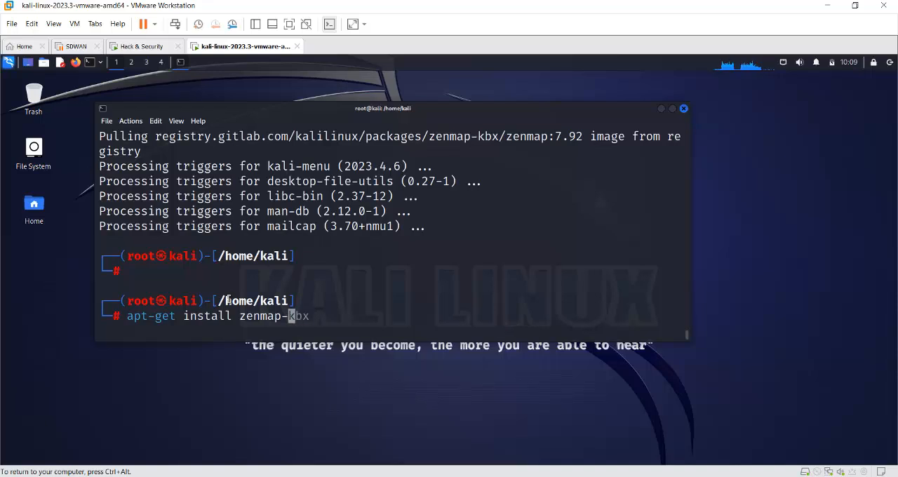
pyautogui.write('k')
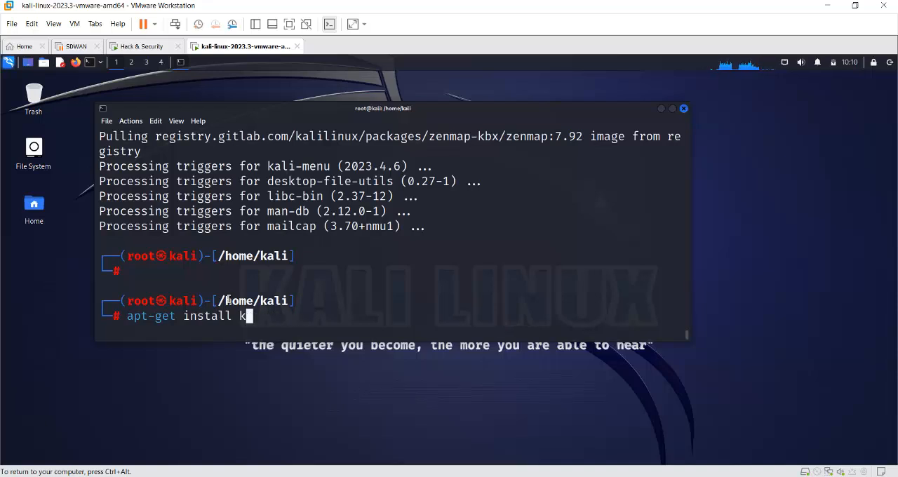
pyautogui.write('aboxe')
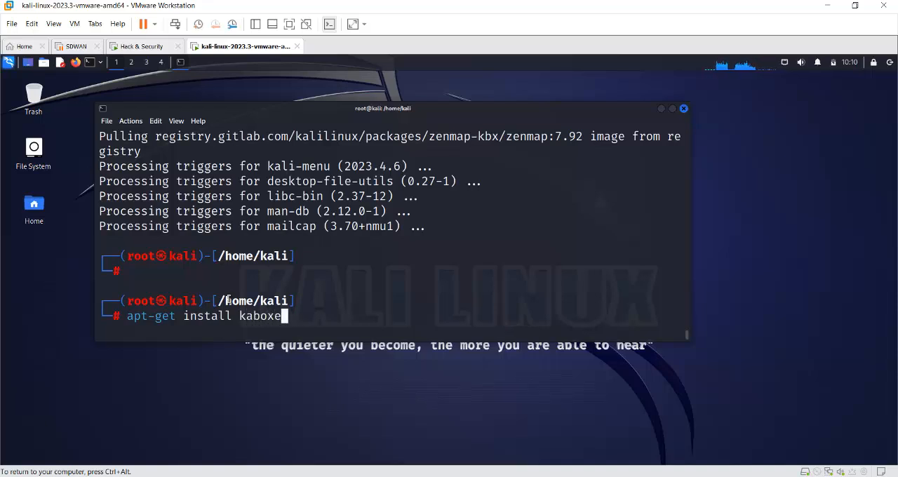
pyautogui.write('r')
pyautogui.press('Return')
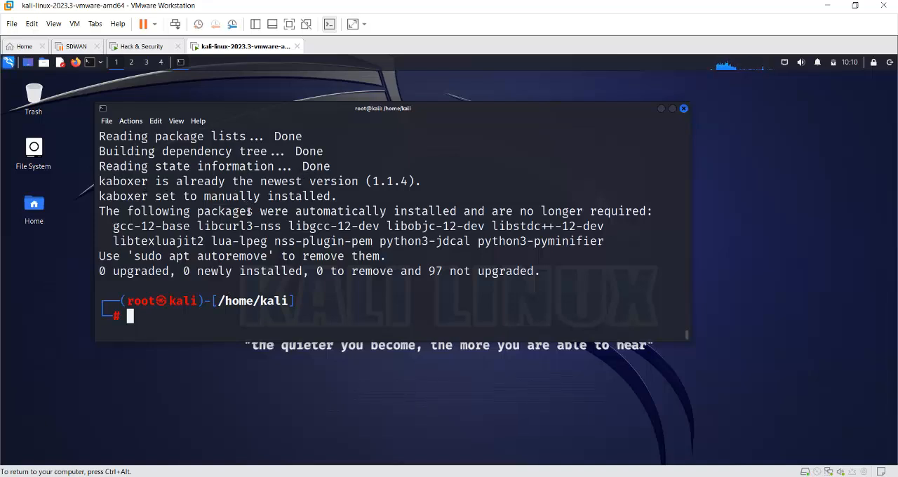
# - Install the bettercap package with apt-get install, answering Y to continue and accepting the outdated-libraries daemon dialog
pyautogui.press('Up')
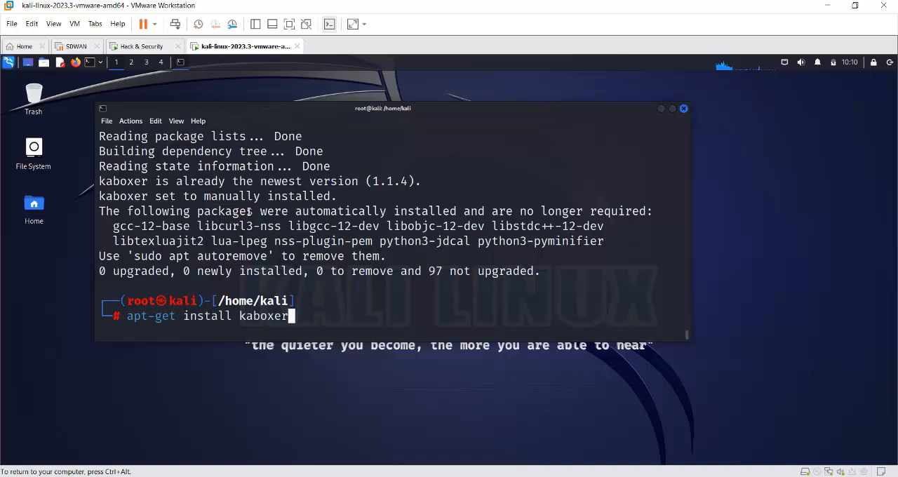
pyautogui.press('Left')
pyautogui.press('Left')
pyautogui.press('Left')
pyautogui.press('Left')
pyautogui.press('Left')
pyautogui.press('Left')
pyautogui.press('Left')
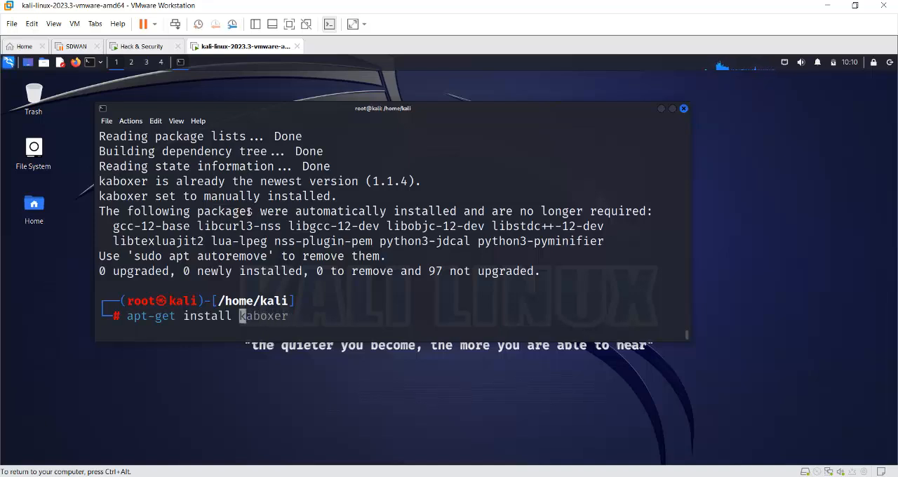
pyautogui.write('better')
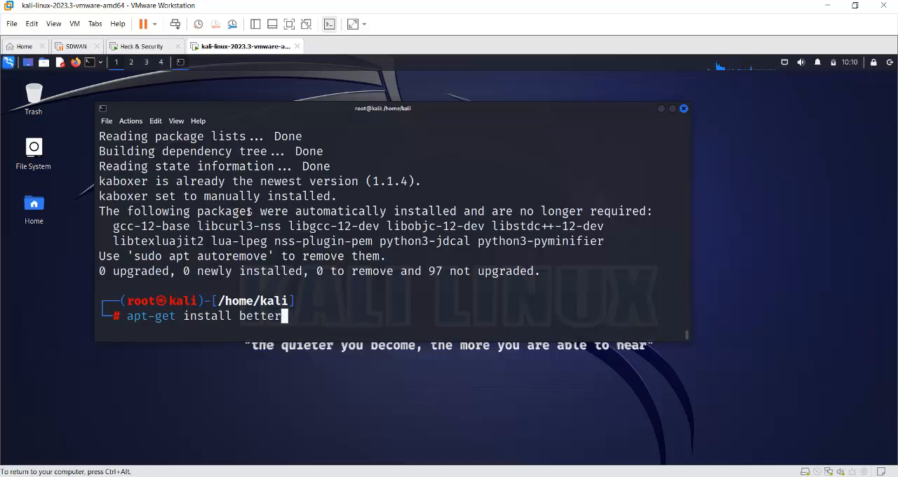
pyautogui.write('cap')
pyautogui.press('Return')
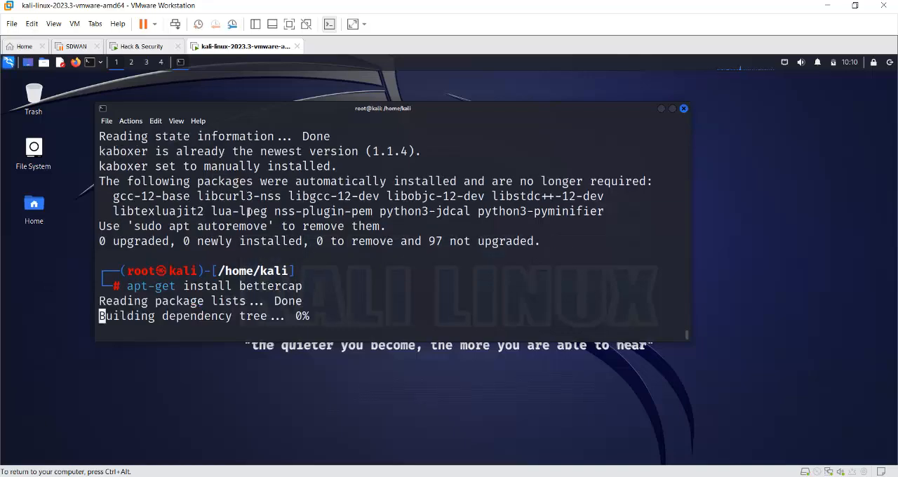
pyautogui.write('Y')
pyautogui.press('Return')
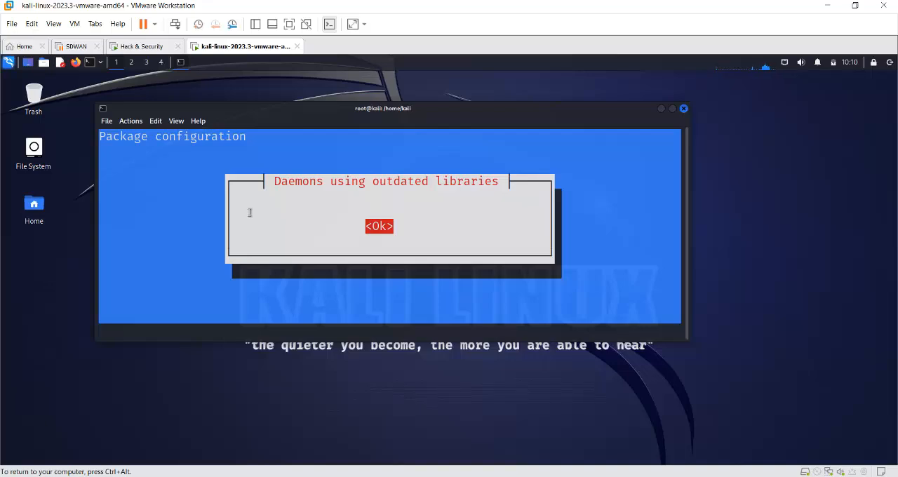
pyautogui.press('Return')
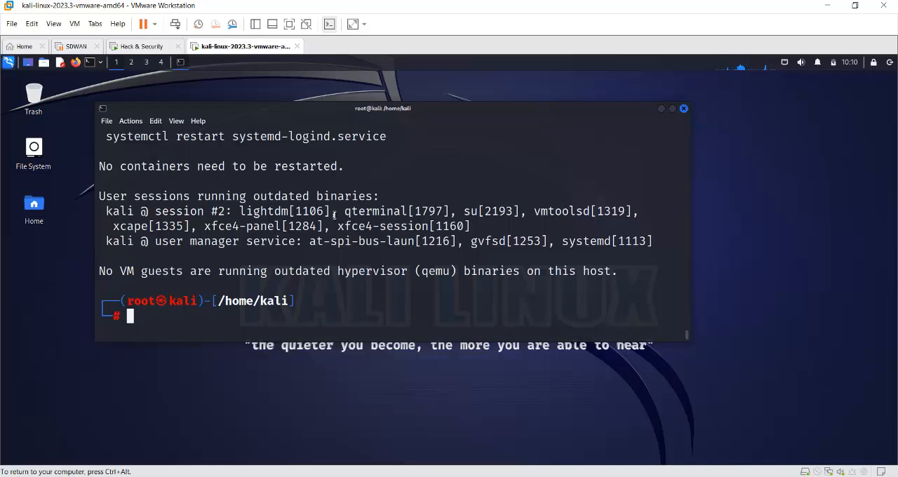
# - Replace bettercap in the previous apt-get install command with a package name beginning with dhcpstar
pyautogui.press('Up')
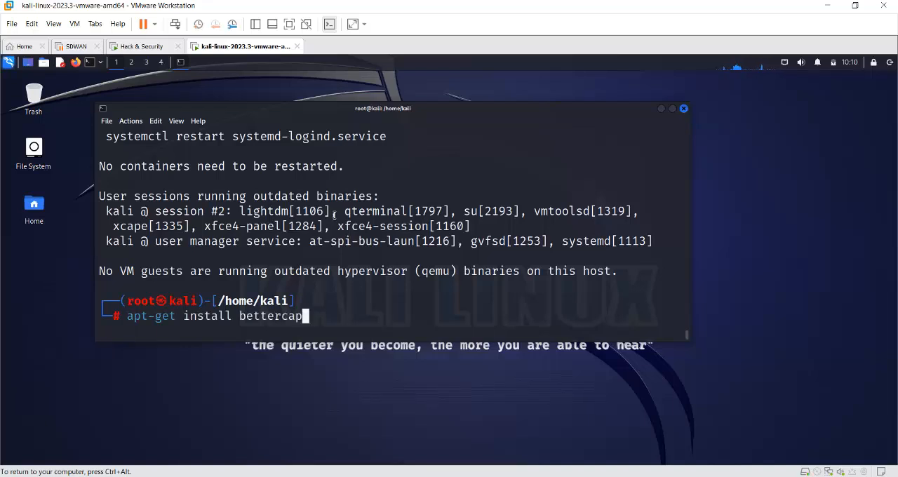
pyautogui.press('Left')
pyautogui.press('Left')
pyautogui.press('Left')
pyautogui.press('Left')
pyautogui.press('Left')
pyautogui.press('Left')
pyautogui.press('Left')
pyautogui.press('Left')
pyautogui.press('Left')
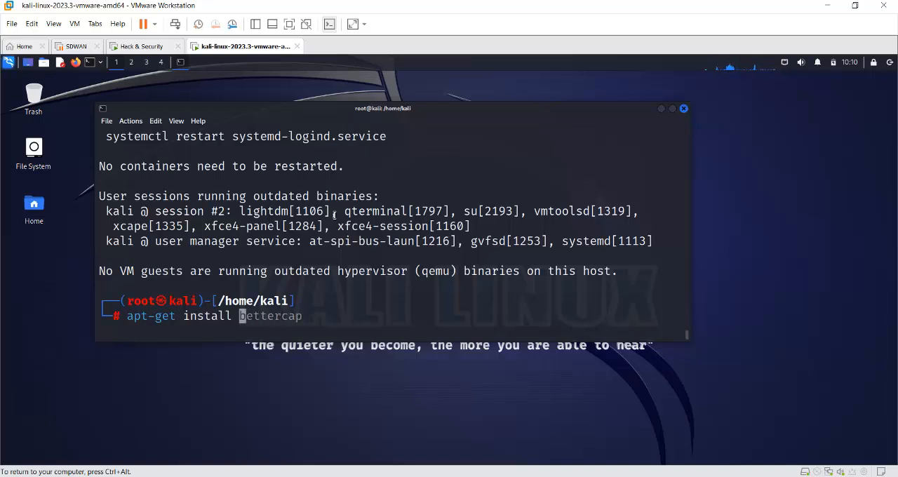
pyautogui.hotkey('ctrl', 'k')
pyautogui.write('dhcp')
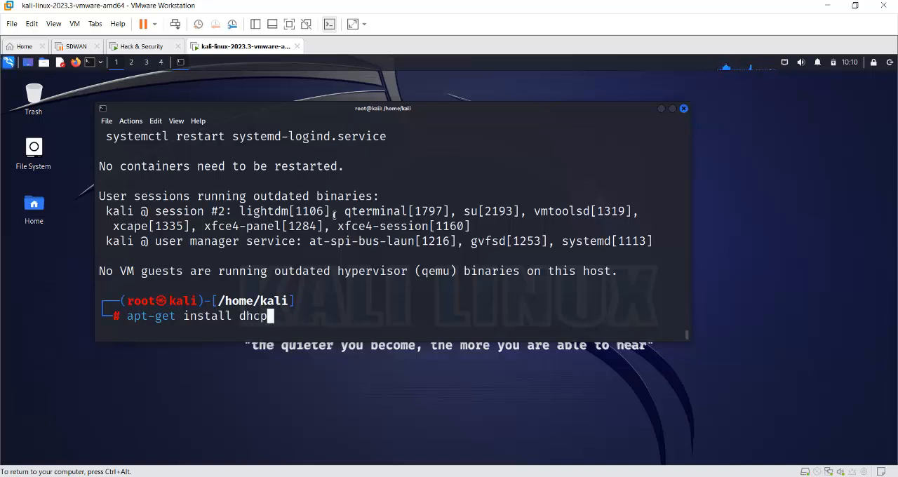
pyautogui.write('star')
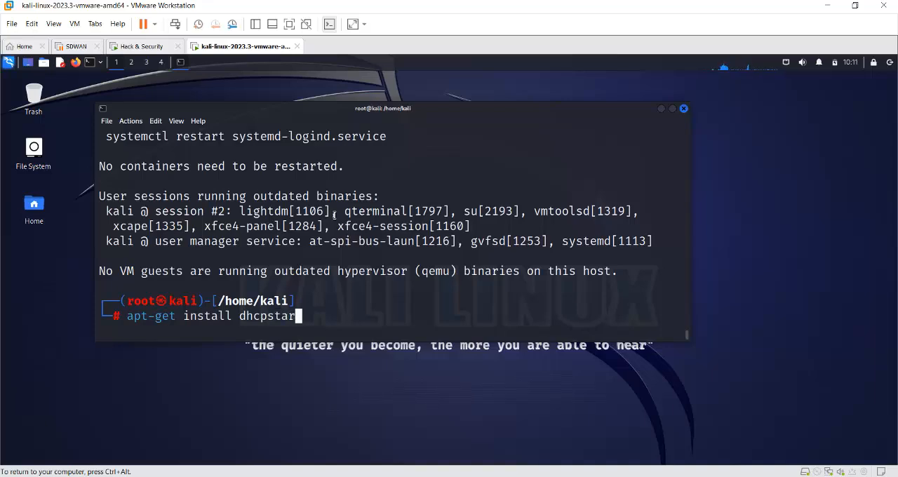
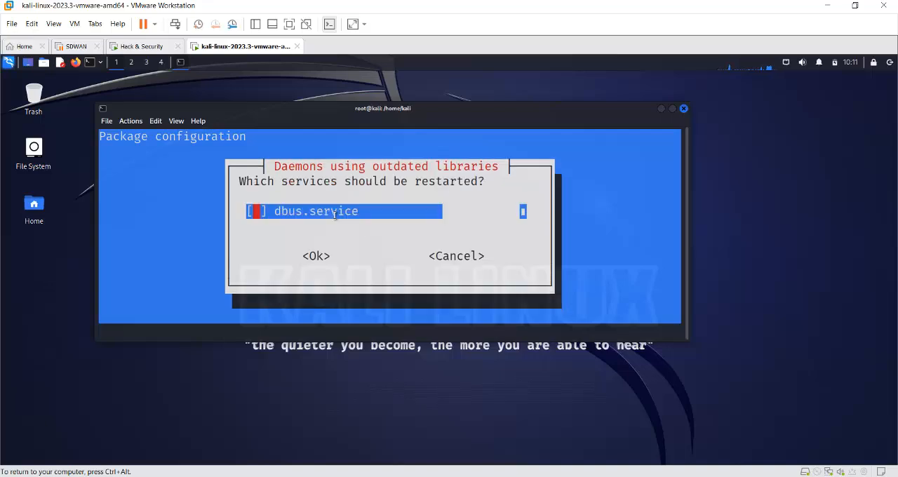
# - Accept the outdated-libraries daemon dialog without selecting dbus.service for restart
pyautogui.press('Tab')
pyautogui.press('Return')
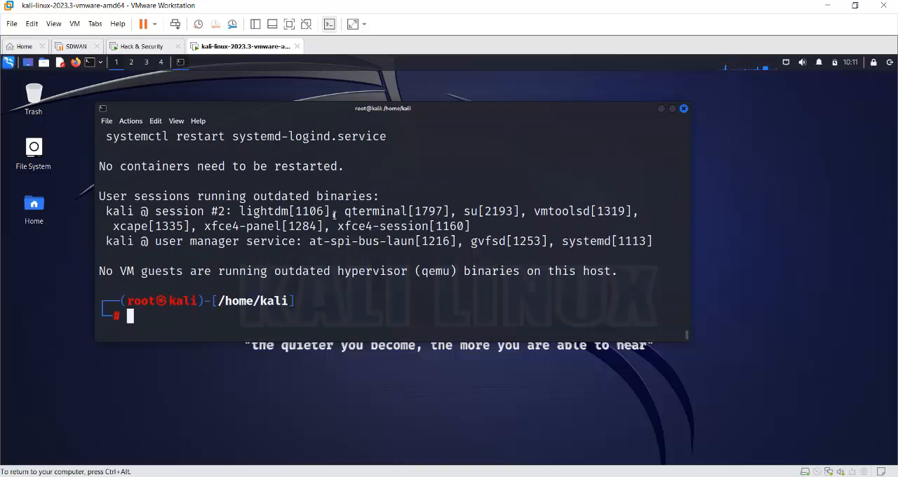
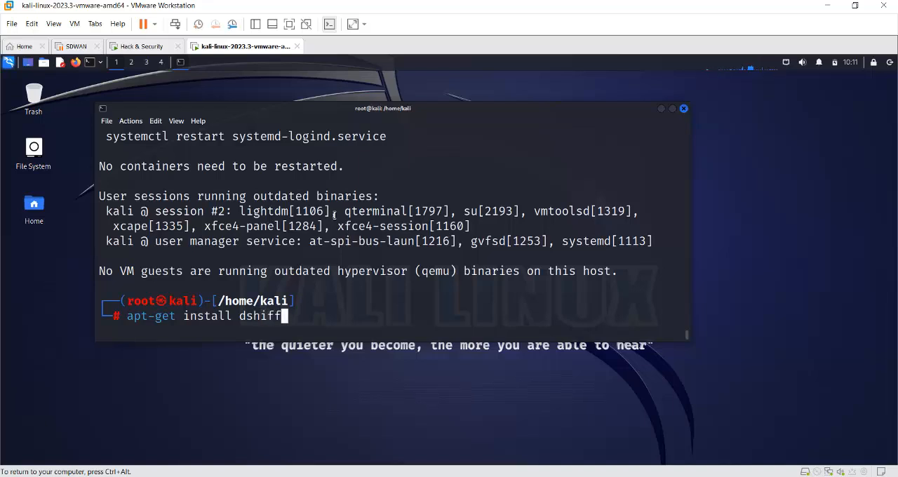
# - Install the dsniff package with apt-get and confirm the installation
pyautogui.press('BackSpace')
pyautogui.press('BackSpace')
pyautogui.press('BackSpace')
pyautogui.press('BackSpace')
pyautogui.write('niff')
pyautogui.press('Return')
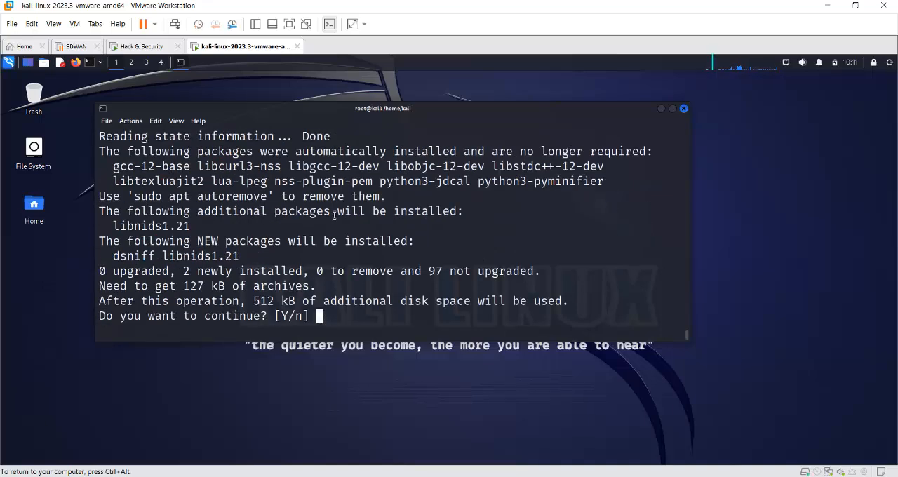
pyautogui.write('Y')
pyautogui.press('Return')
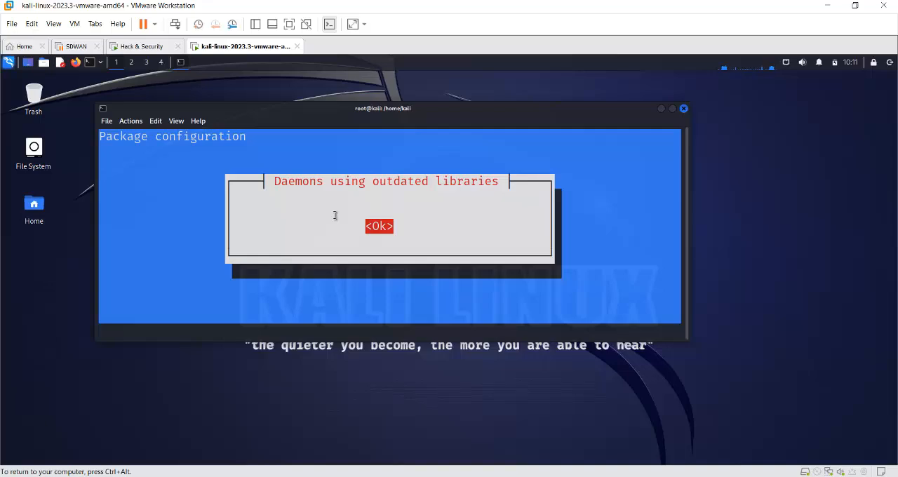
# - Accept the outdated-libraries dialog raised by the dsniff installation and get back to the shell prompt
pyautogui.press('Tab')
pyautogui.press('Return')
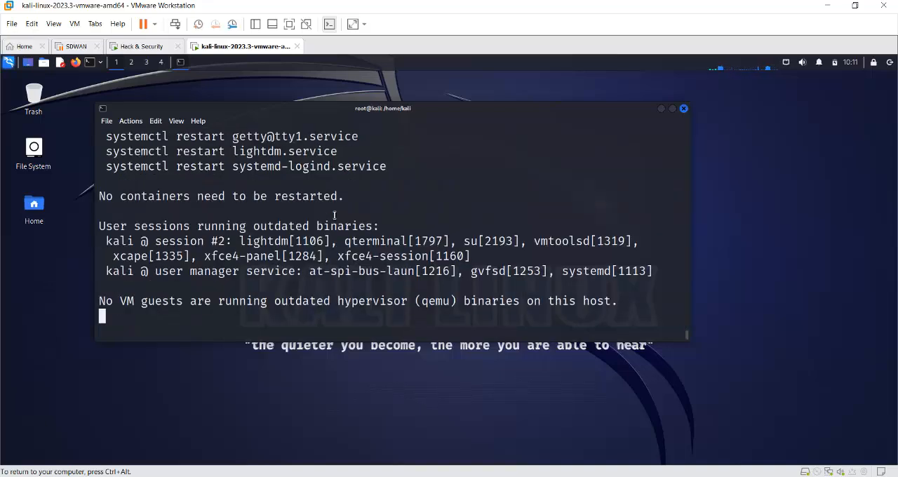
pyautogui.press('Return')
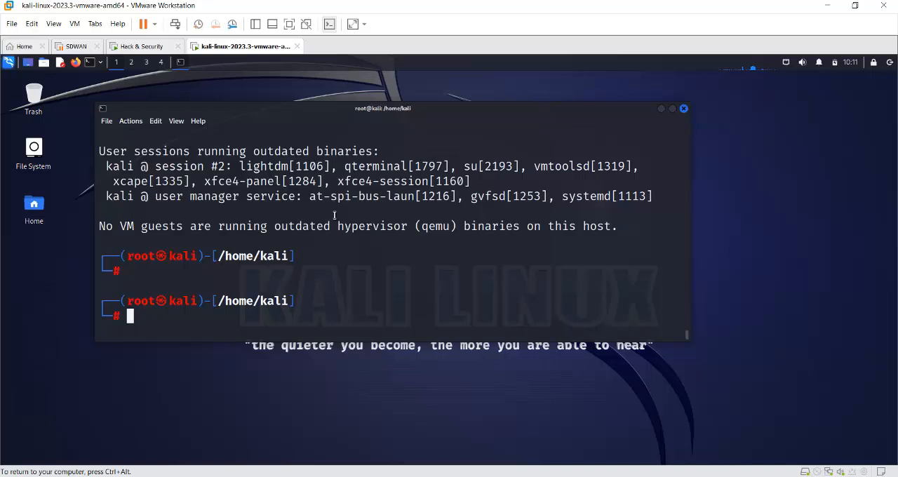
# - Rewrite the recalled dsniff install command as apt-get -y install leafpad
pyautogui.write('apt-get install dsniff')
pyautogui.press('Left')
pyautogui.press('Left')
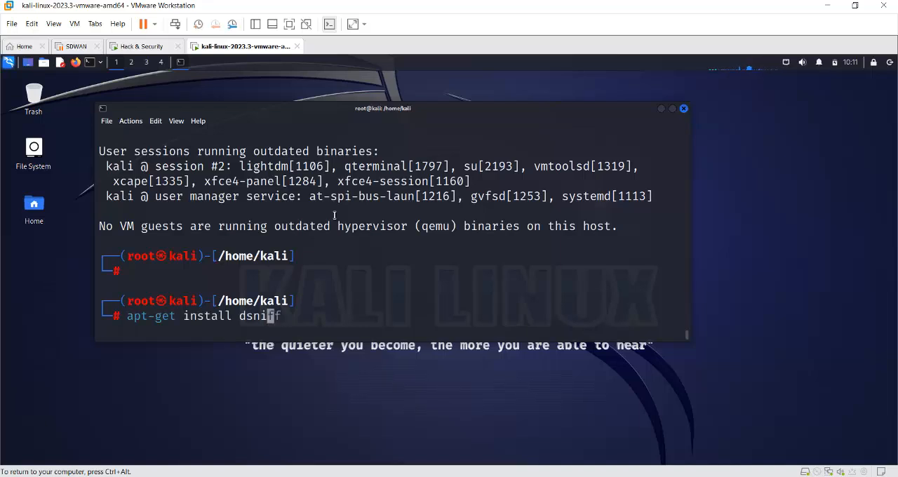
pyautogui.press('Left')
pyautogui.press('Left')
pyautogui.press('Left')
pyautogui.press('Left')
pyautogui.press('Left')
pyautogui.press('Left')
pyautogui.press('Left')
pyautogui.press('Left')
pyautogui.press('Left')
pyautogui.press('Left')
pyautogui.press('Left')
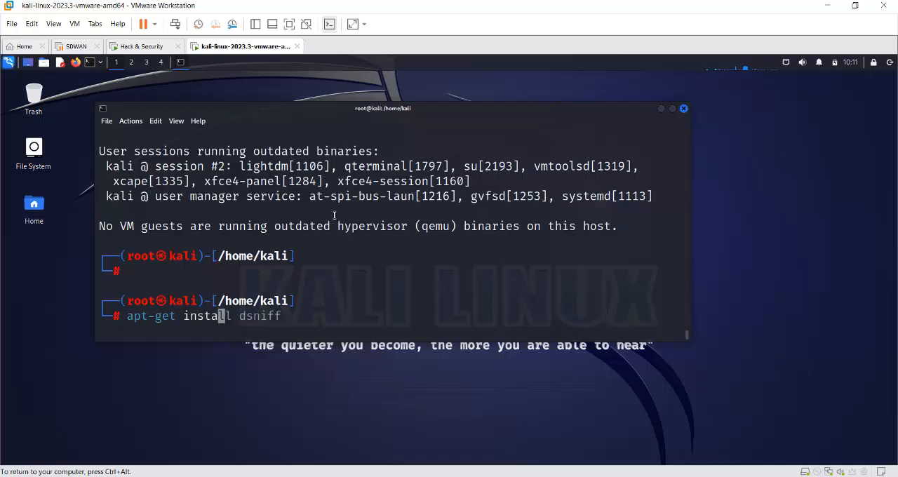
pyautogui.press('Left')
pyautogui.hotkey('ctrl', 'k')
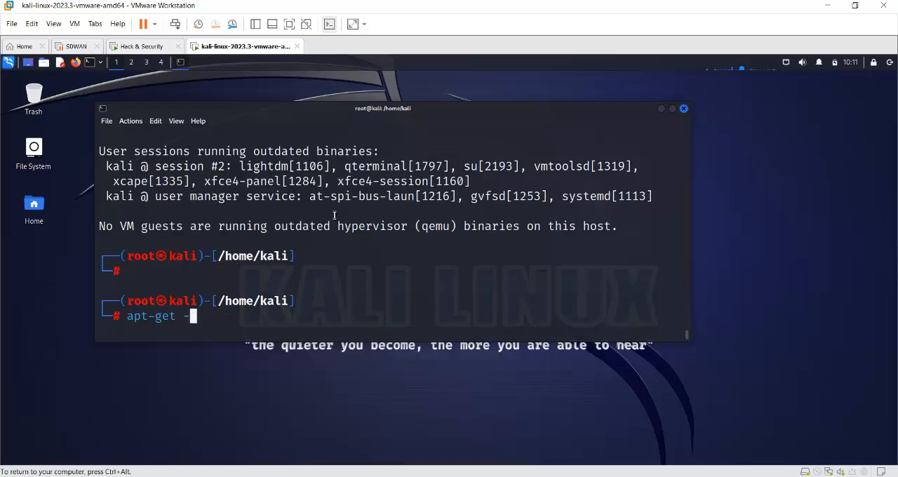
pyautogui.write('-y insy')
pyautogui.press('BackSpace')
pyautogui.write('tall ')
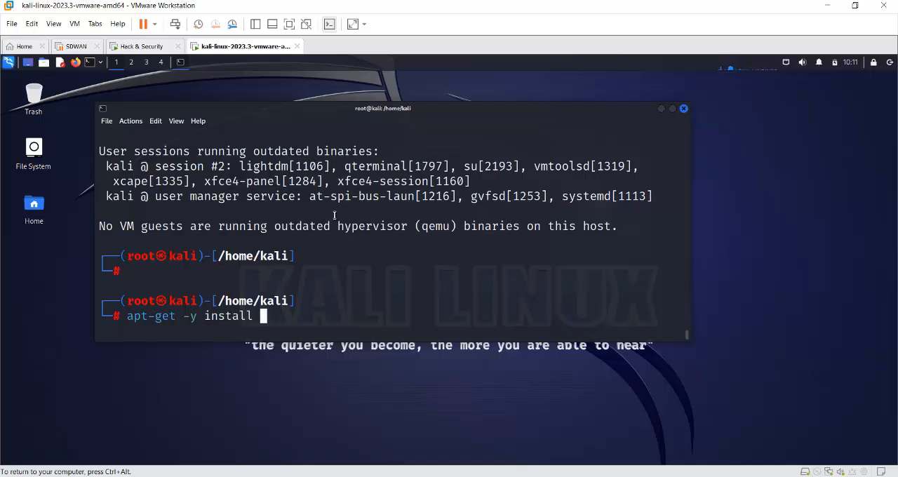
pyautogui.write('leafpad')
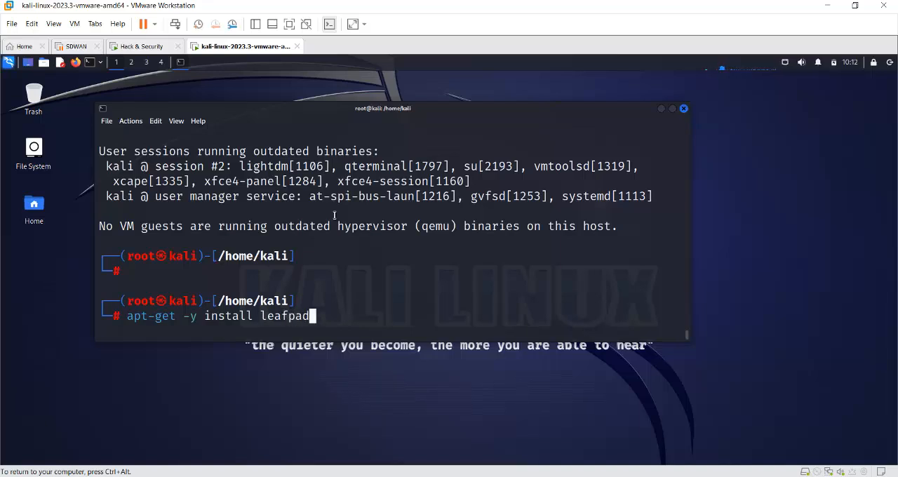
pyautogui.write('fpin')
# - Try to install the package under the name leafpadfpin
pyautogui.press('Return')
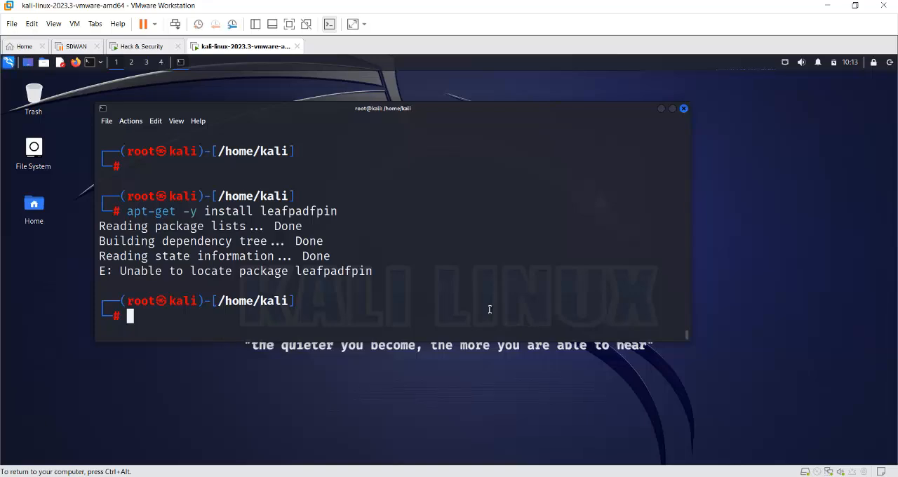
# - Correct the package name leafpadfpin in the recalled apt-get -y install command and run it
pyautogui.press('Up')
pyautogui.press('BackSpace')
pyautogui.press('BackSpace')
pyautogui.press('BackSpace')
pyautogui.press('BackSpace')
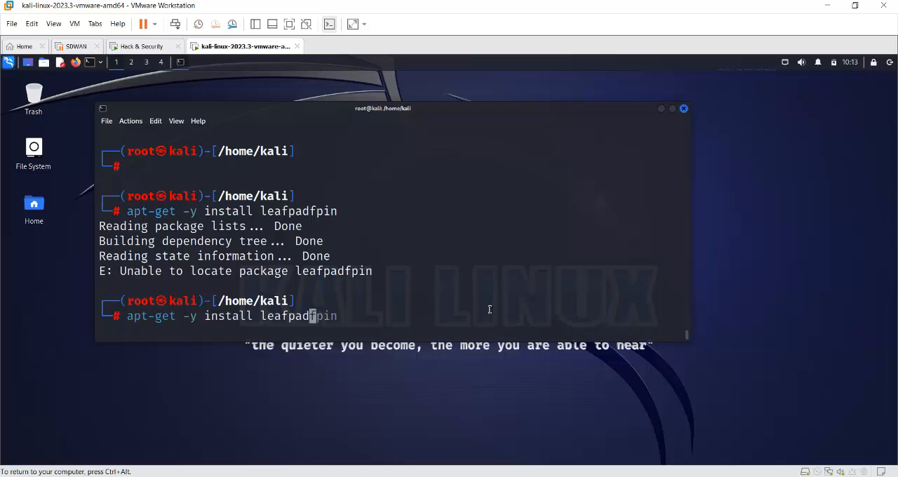
pyautogui.press('Return')
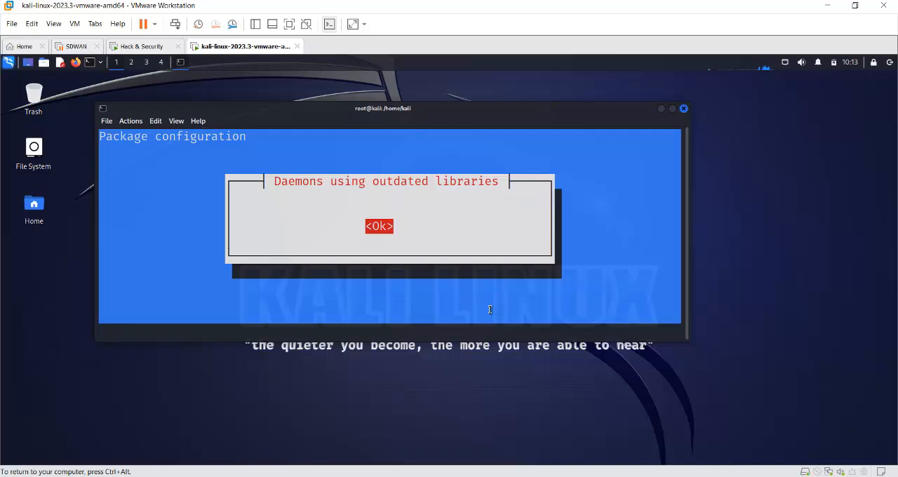
# - Accept the outdated-libraries dialogs without selecting dbus.service for restart and return to the shell prompt
pyautogui.press('Return')
pyautogui.press('Tab')
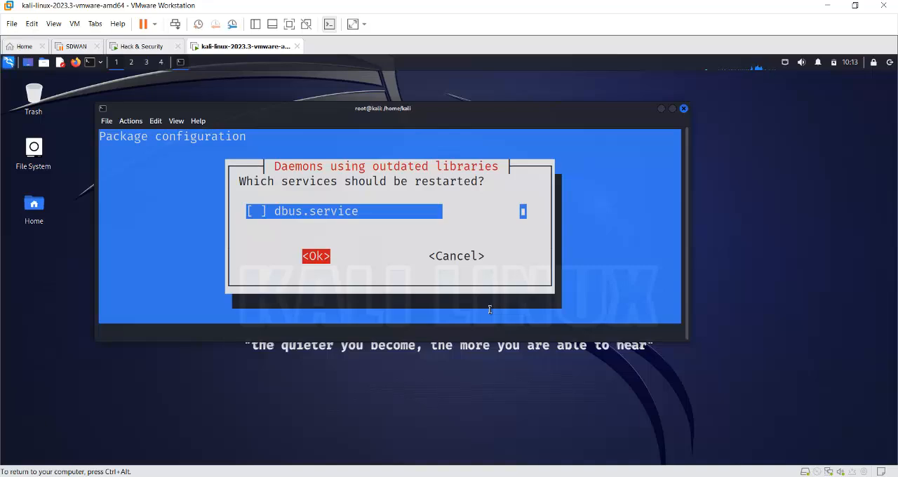
pyautogui.press('Return')
pyautogui.press('Return')
pyautogui.press('Return')
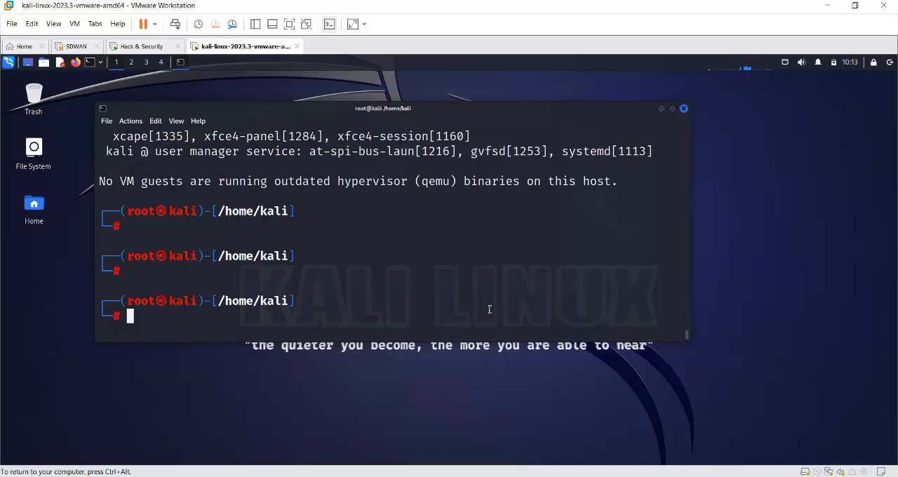
# - Close the root terminal and shut down the Kali virtual machine
pyautogui.click(685, 110)
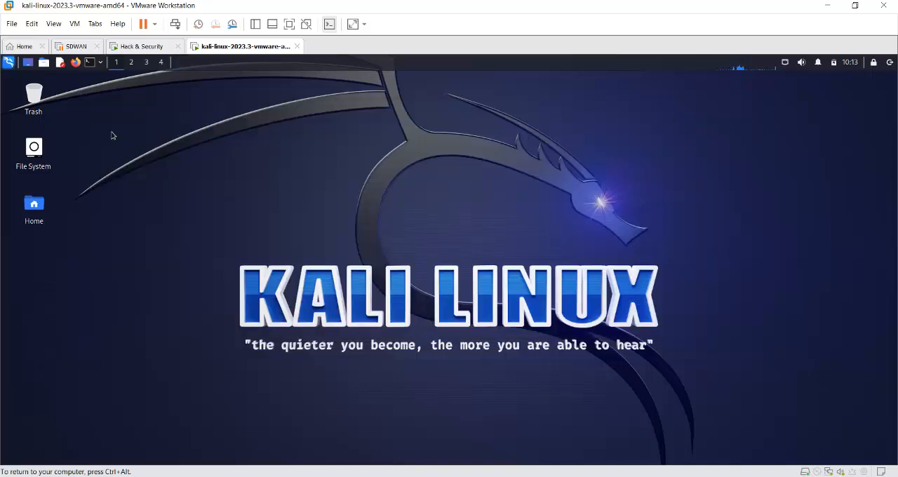
pyautogui.click(890, 62)
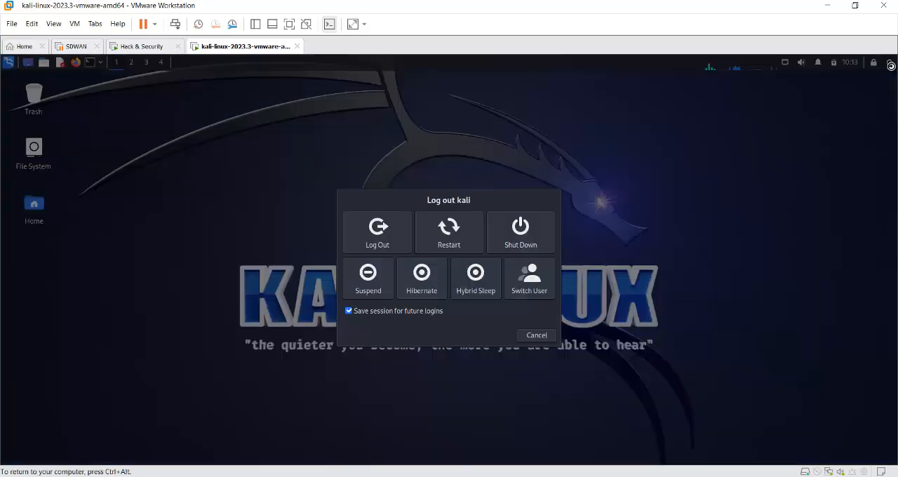
pyautogui.click(519, 241)
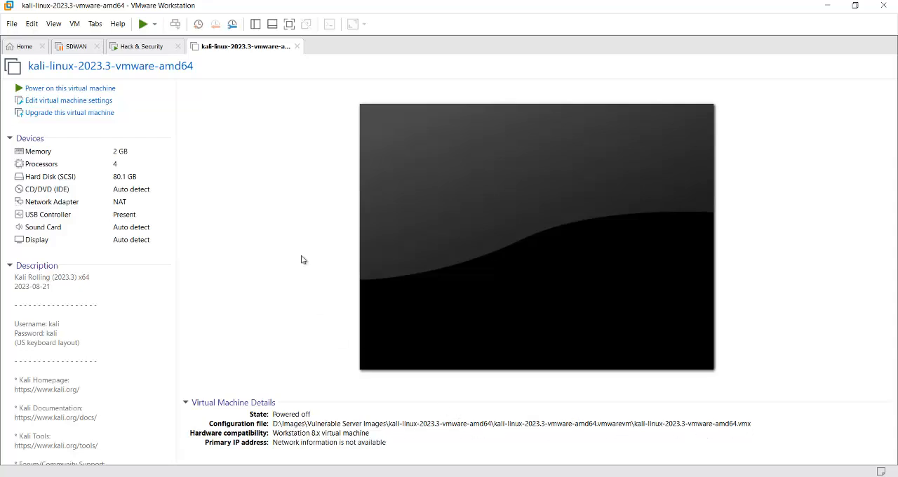
# - Check the working directory path in the Kali VM's general options, leaving the settings unchanged
pyautogui.rightClick(246, 47)
pyautogui.click(293, 222)
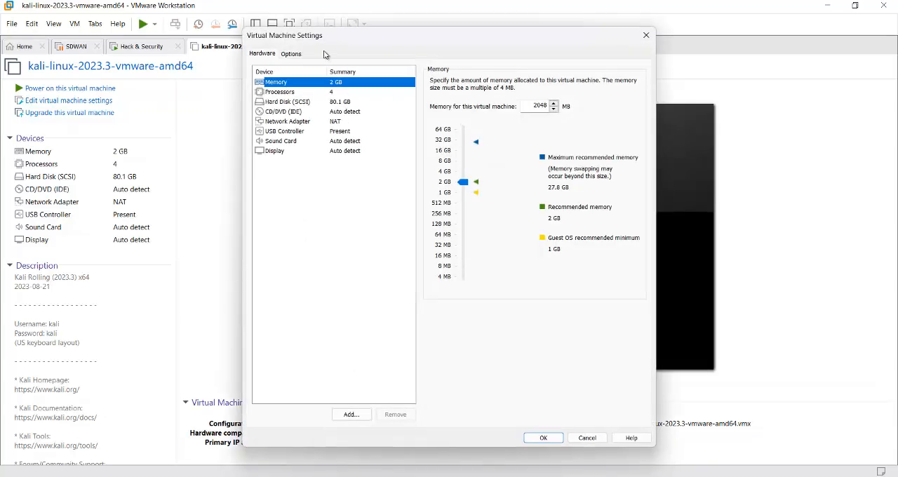
pyautogui.click(292, 55)
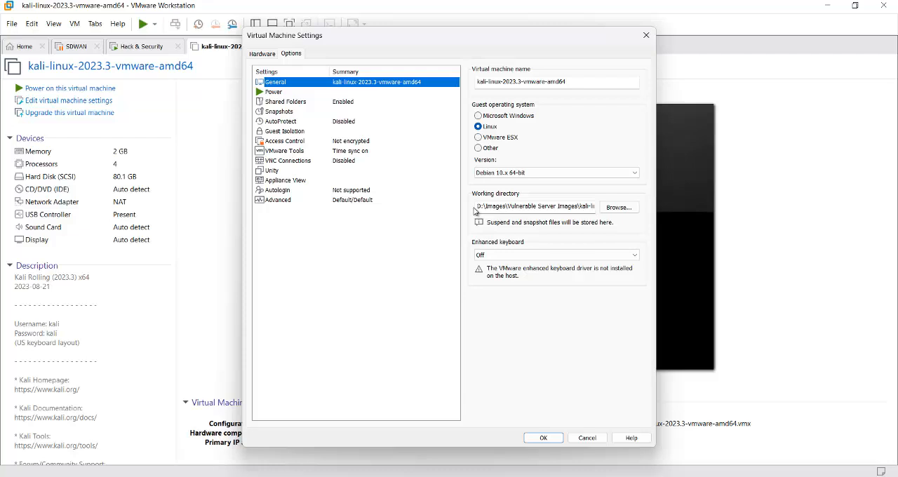
pyautogui.moveTo(479, 207); pyautogui.dragTo(618, 212)
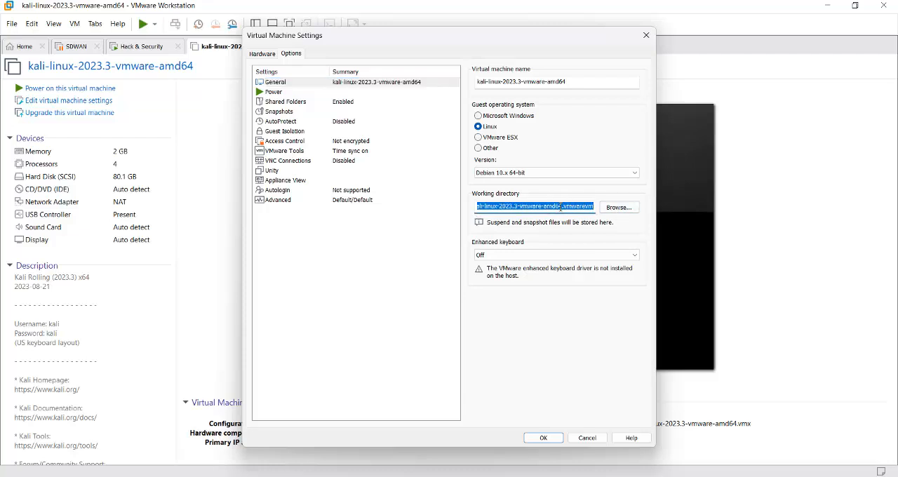
pyautogui.click(590, 439)
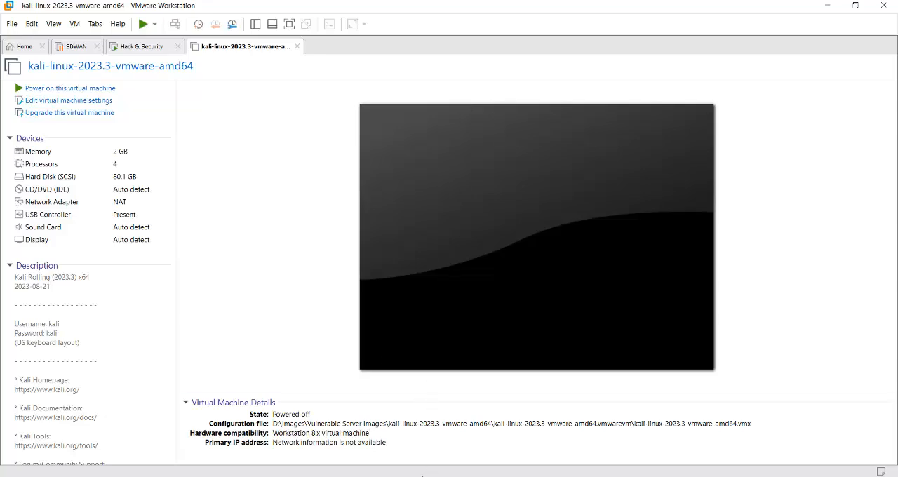
# - In File Explorer, look through the Kali VM's folders and go back up to the Vulnerable Server Images folder
pyautogui.moveTo(422, 476)
pyautogui.click(435, 437)
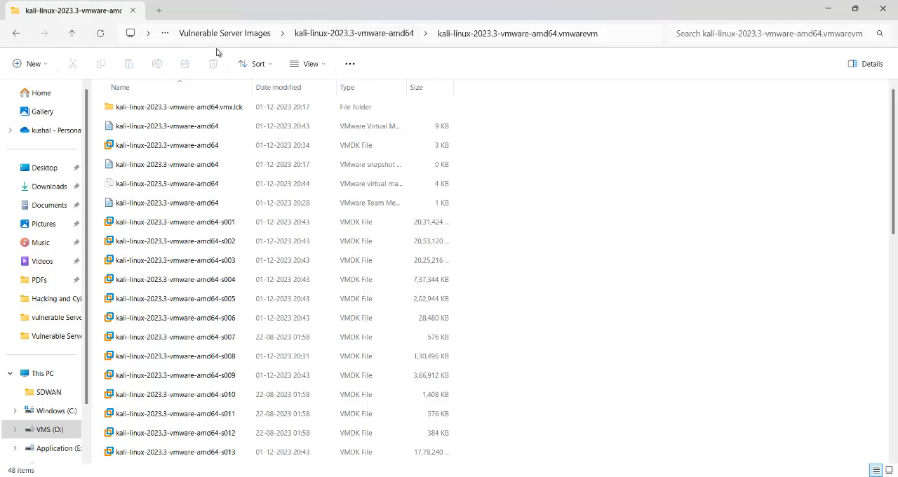
pyautogui.doubleClick(189, 109)
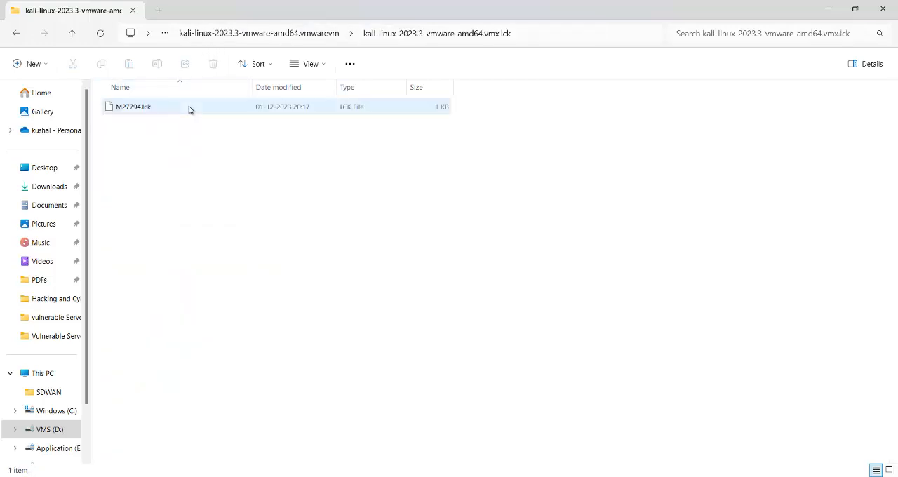
pyautogui.click(72, 35)
pyautogui.click(73, 35)
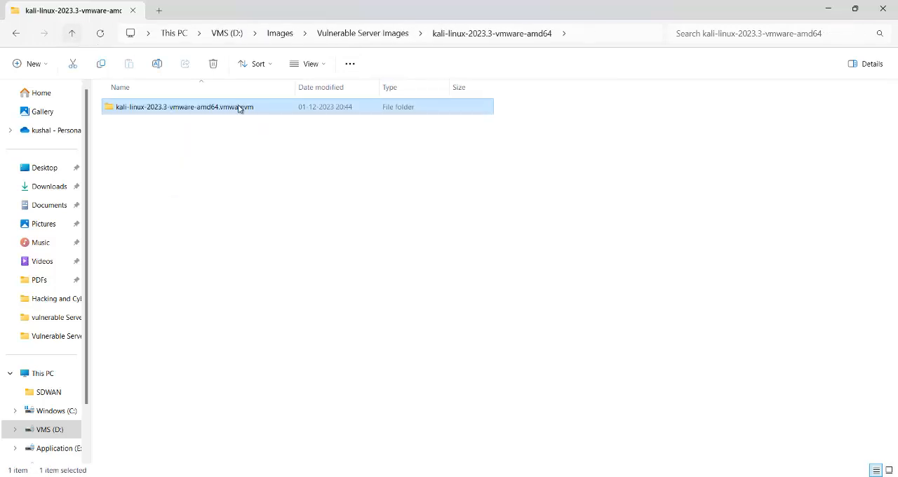
pyautogui.doubleClick(218, 113)
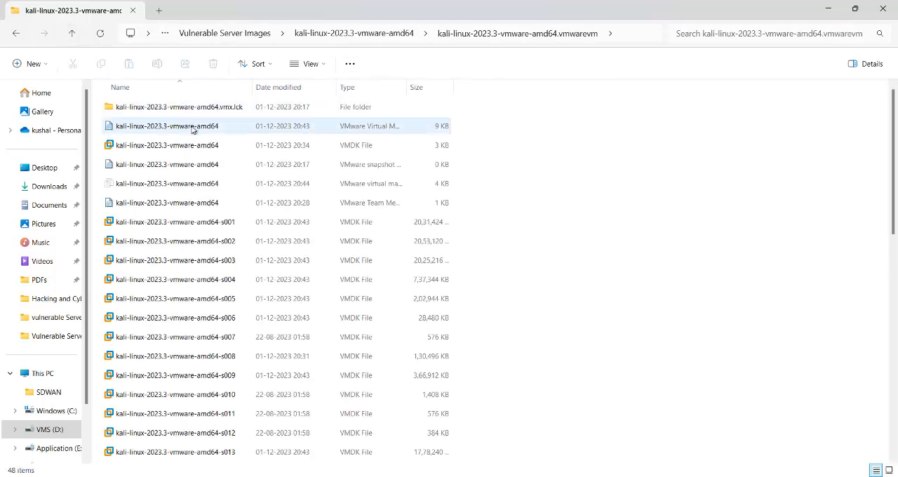
pyautogui.click(74, 35)
pyautogui.click(74, 35)
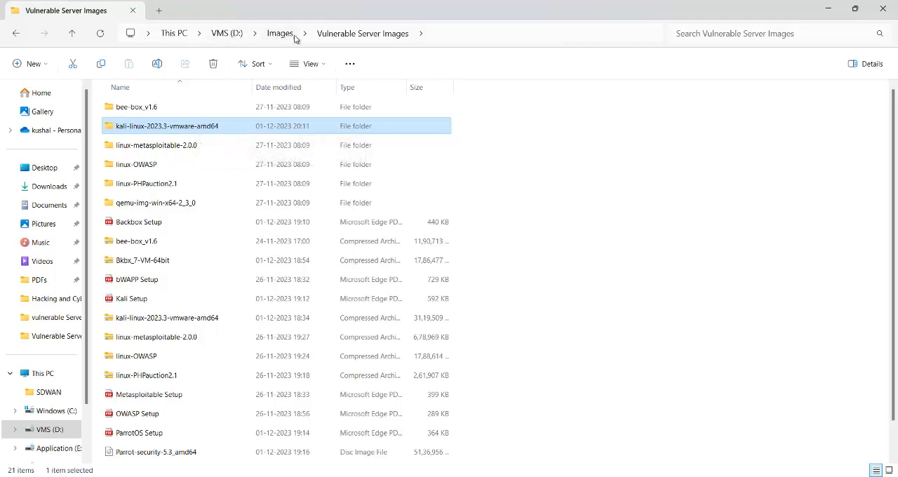
# - Look through the VMDK files in the kali-linux-2023.3-vmware-amd64.vmwarevm folder
pyautogui.doubleClick(176, 128)
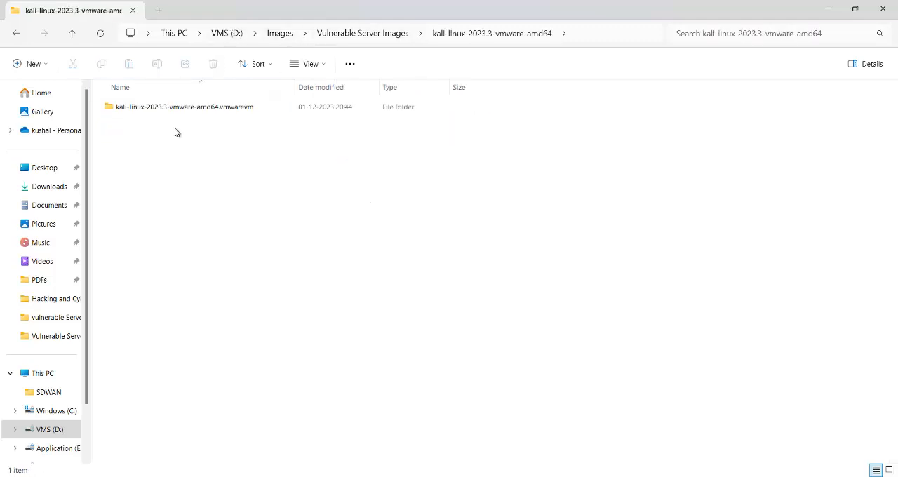
pyautogui.doubleClick(179, 110)
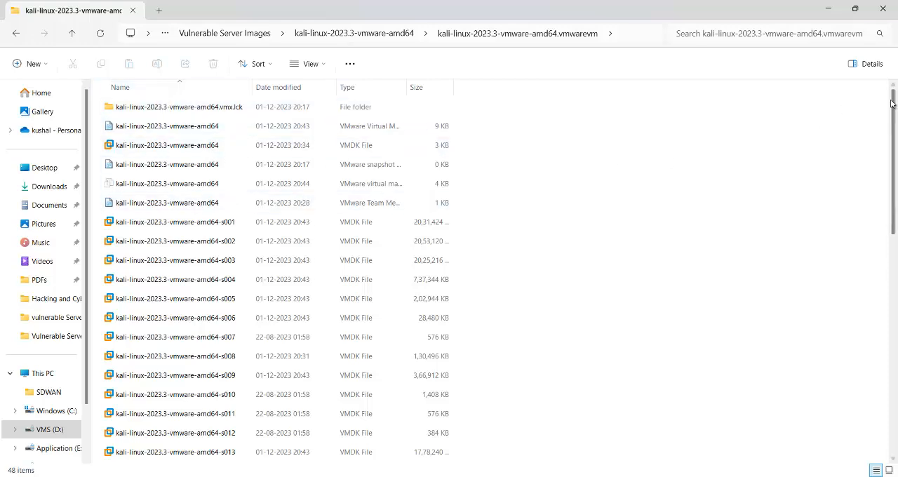
pyautogui.scroll(-1, 892, 168)
pyautogui.moveTo(894, 167); pyautogui.dragTo(817, 91)
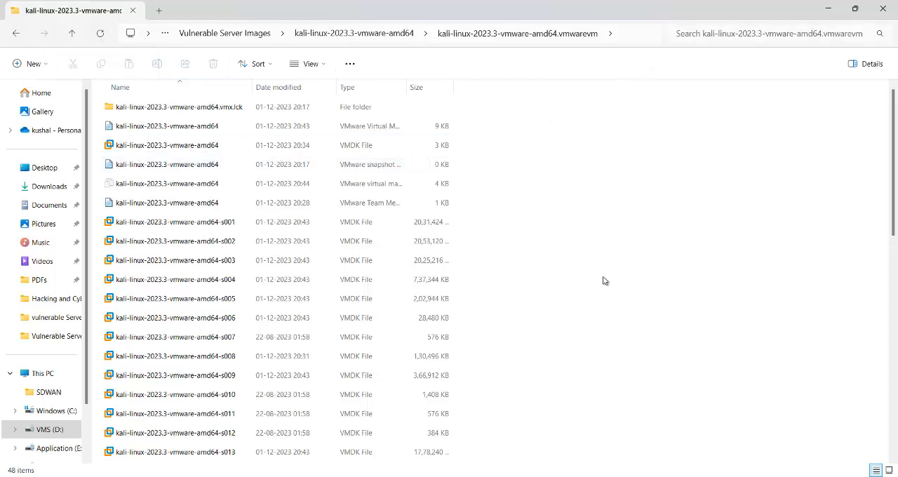
pyautogui.click(523, 379)
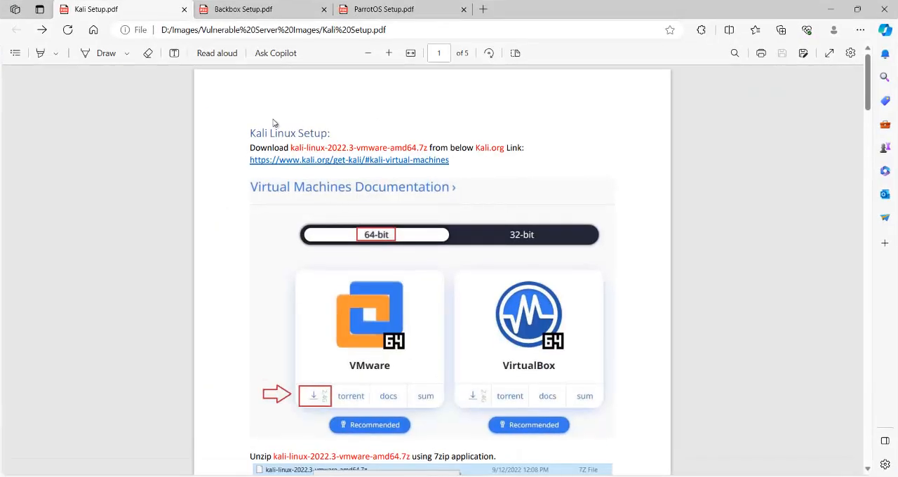
pyautogui.click(389, 53)
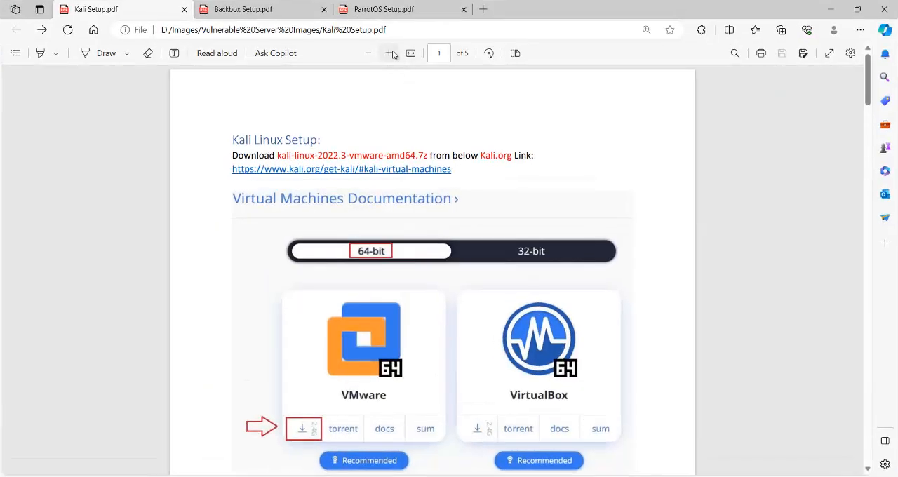
pyautogui.click(389, 52)
pyautogui.scroll(-15, 461, 227)
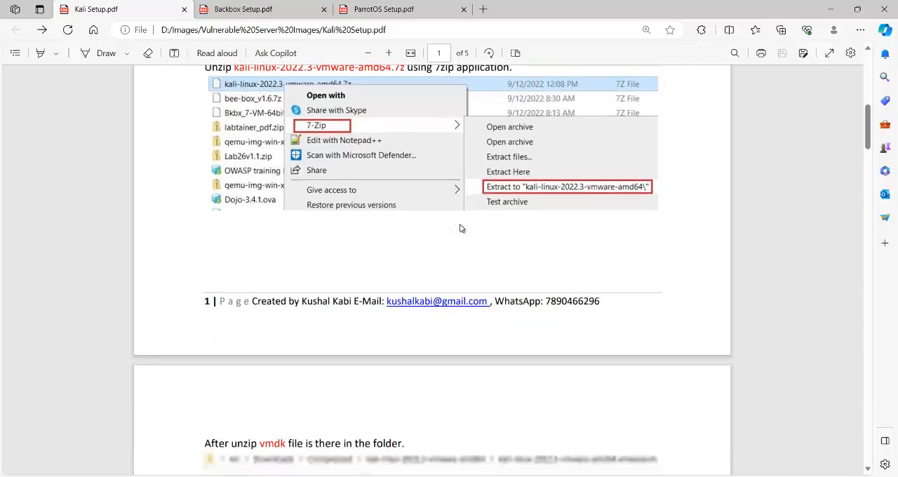
pyautogui.scroll(-3, 461, 227)
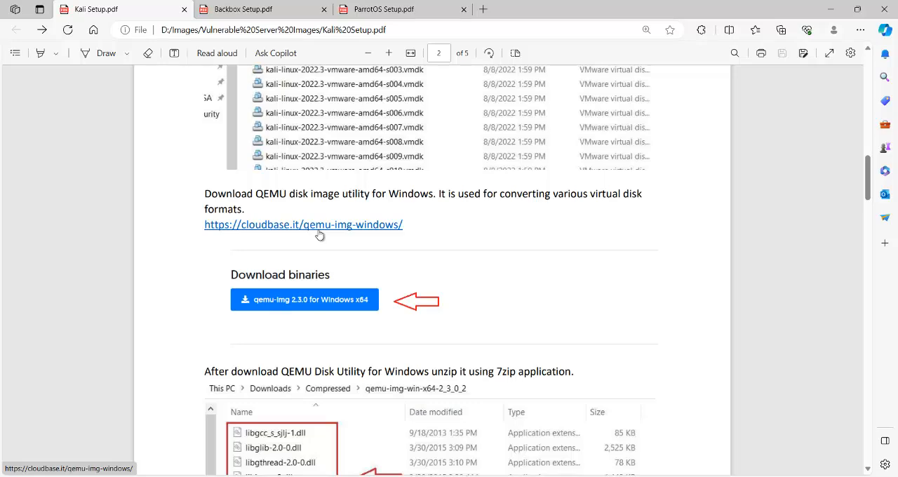
pyautogui.rightClick(345, 232)
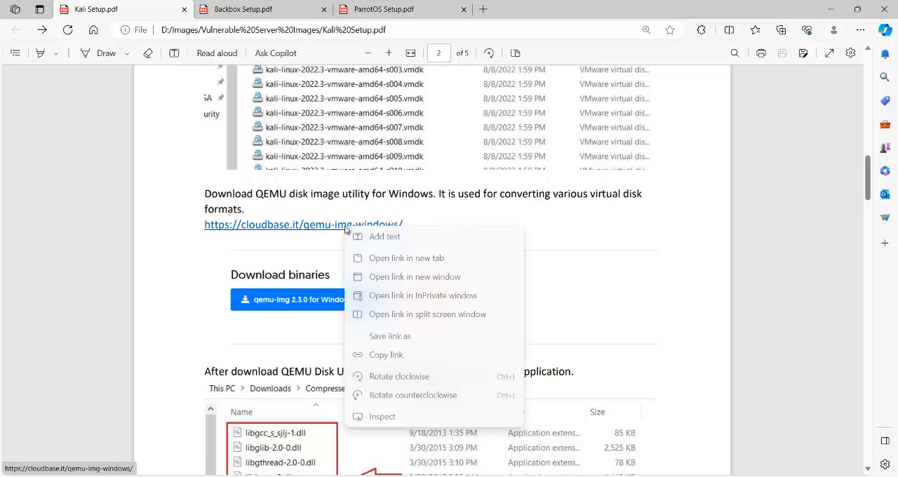
pyautogui.click(414, 257)
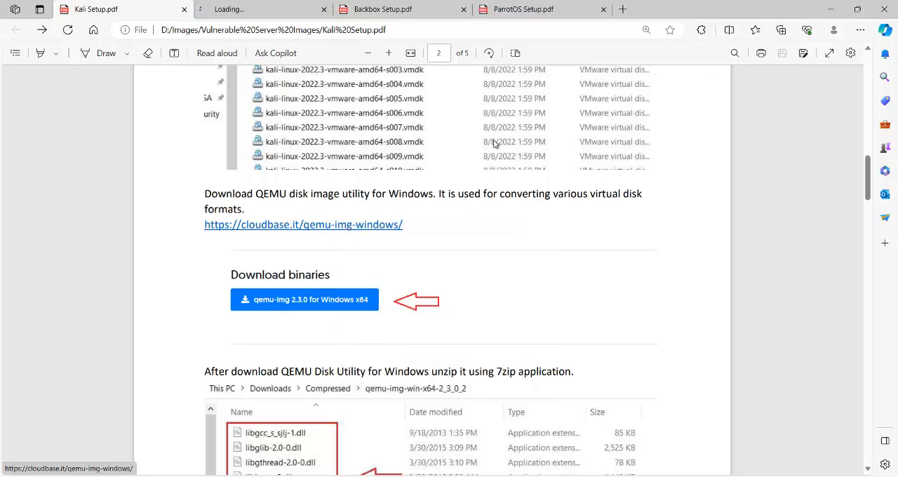
# - Look through the qemu-img for Windows page down to its binaries download, and close the page
pyautogui.click(267, 10)
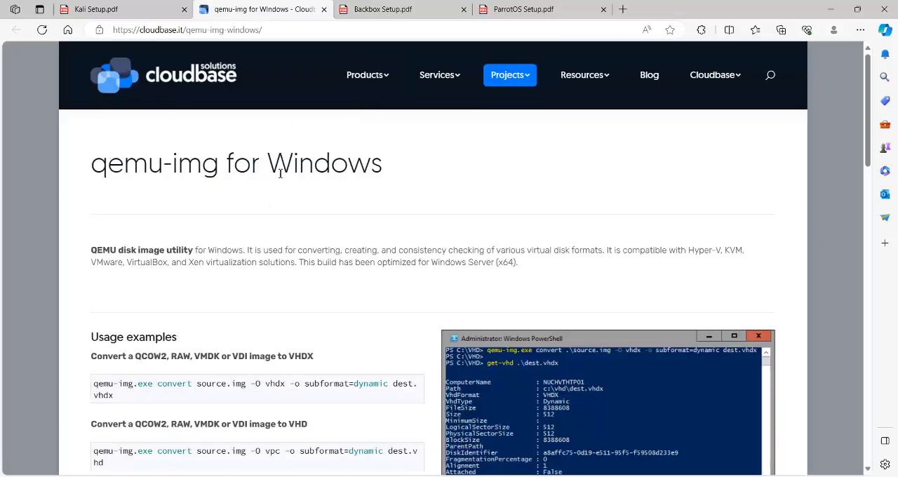
pyautogui.scroll(-10, 280, 173)
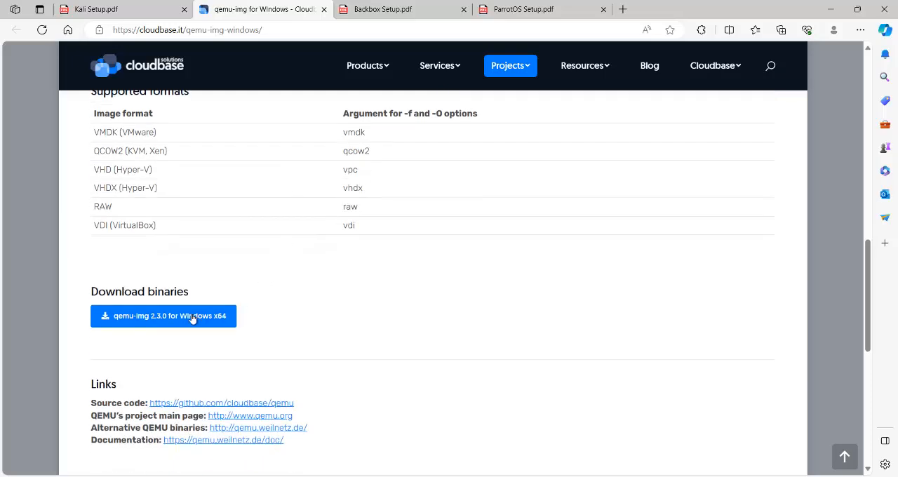
pyautogui.click(324, 9)
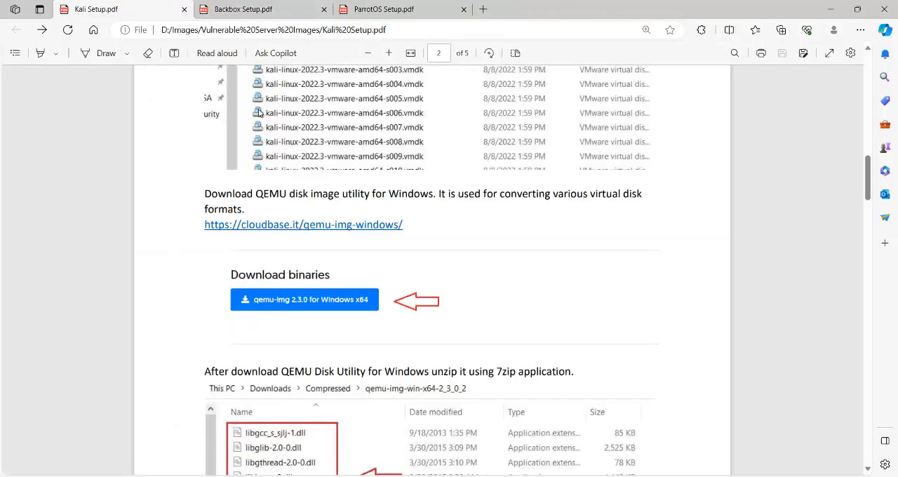
# - In File Explorer, copy all files from the qemu-img-win-x64-2_3_0 folder in Vulnerable Server Images
pyautogui.click(427, 452)
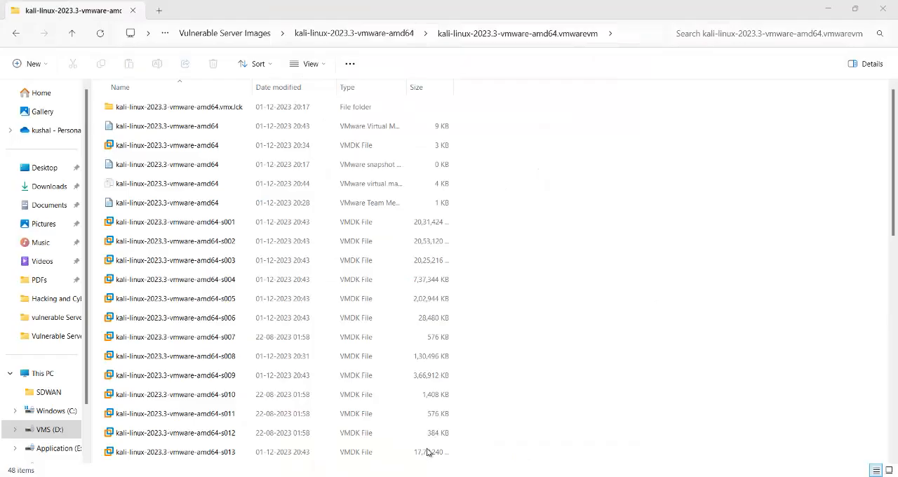
pyautogui.click(71, 37)
pyautogui.click(71, 37)
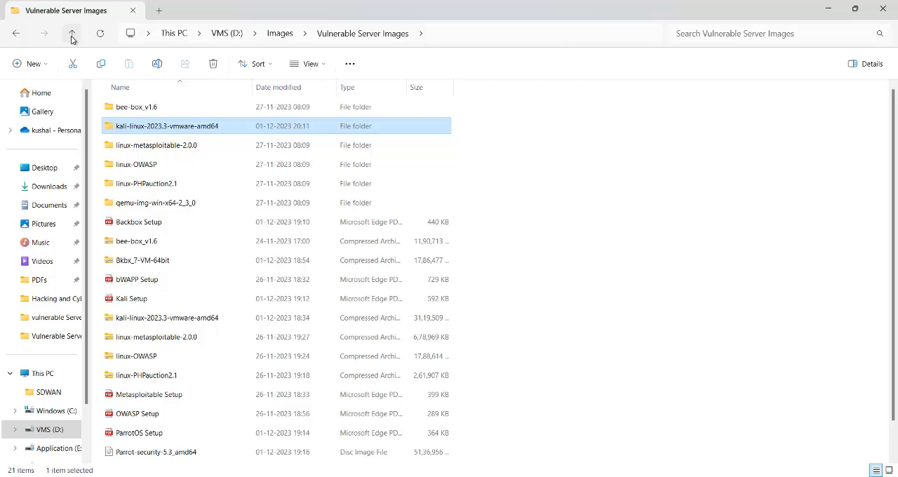
pyautogui.doubleClick(189, 204)
pyautogui.moveTo(153, 254); pyautogui.dragTo(203, 108)
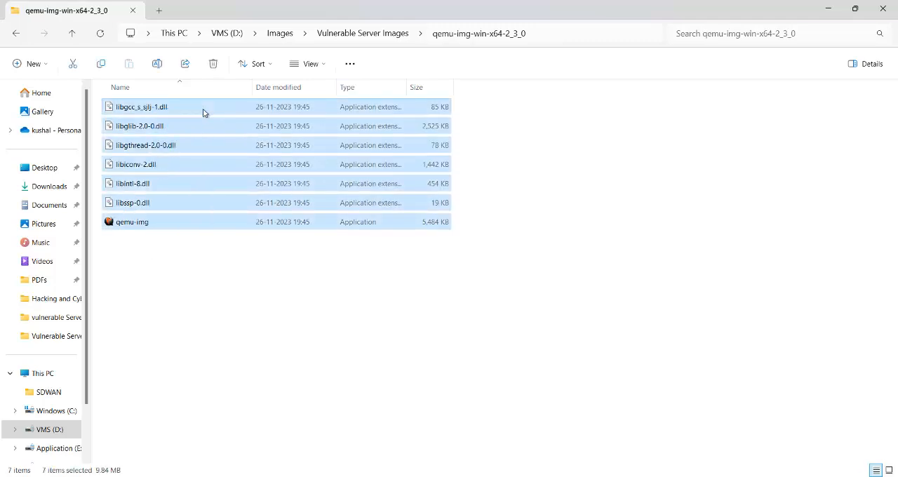
pyautogui.hotkey('ctrl', 'c')
# - Paste the copied QEMU files into the kali-linux-2023.3-vmware-amd64.vmwarevm folder
pyautogui.click(73, 33)
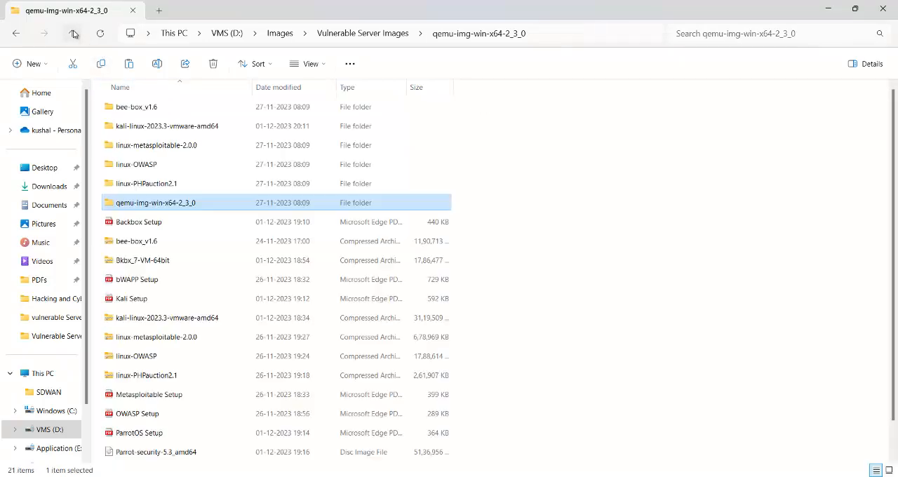
pyautogui.doubleClick(185, 129)
pyautogui.click(173, 115)
pyautogui.doubleClick(173, 115)
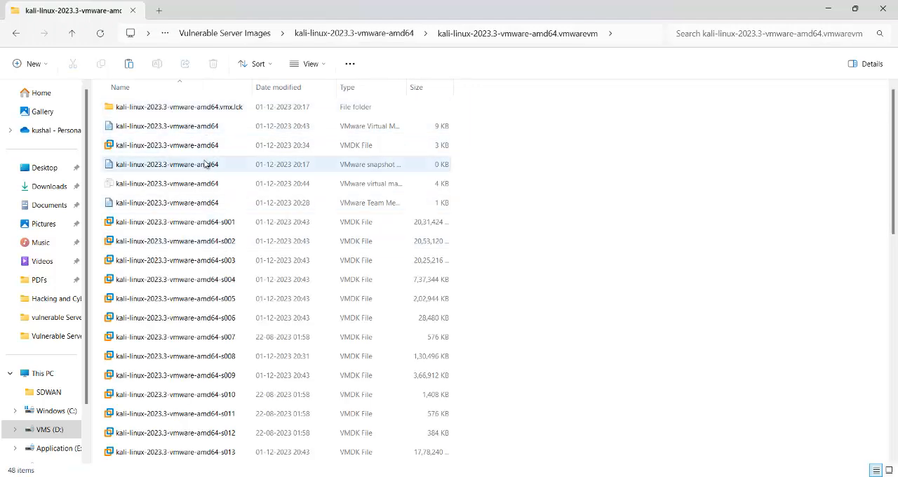
pyautogui.doubleClick(199, 109)
pyautogui.click(71, 33)
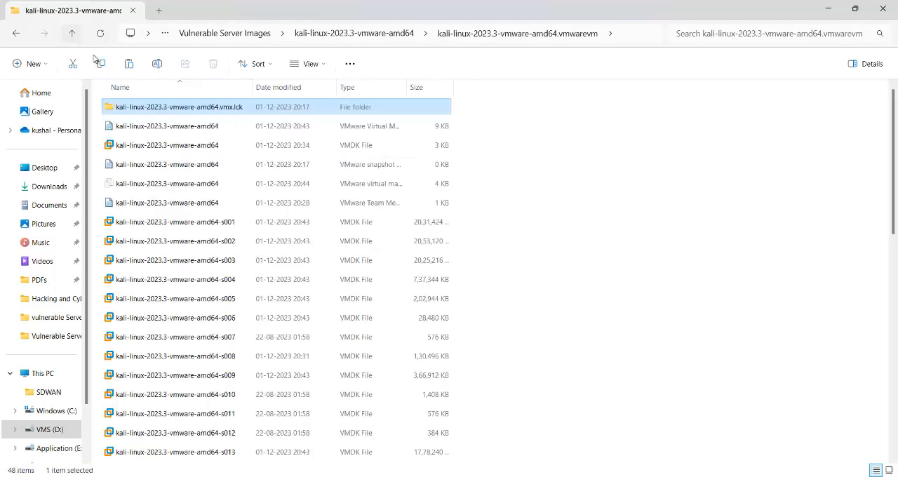
pyautogui.click(71, 33)
pyautogui.doubleClick(180, 109)
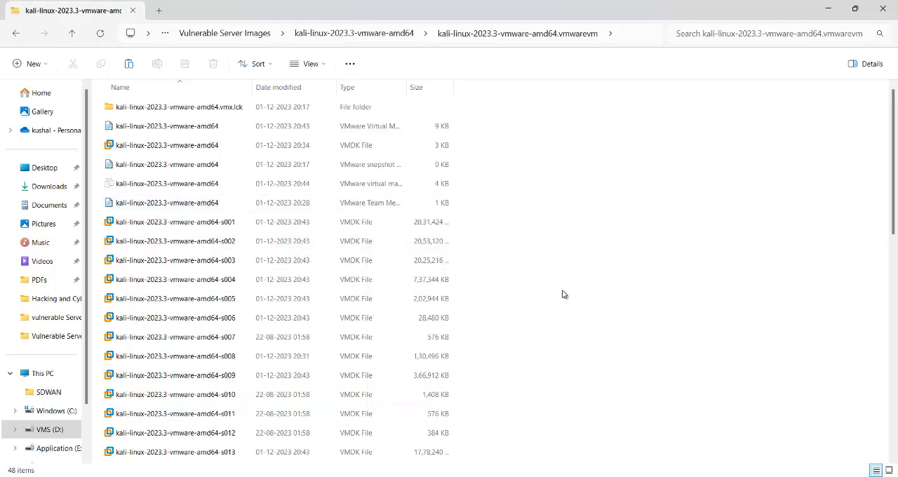
pyautogui.hotkey('ctrl', 'v')
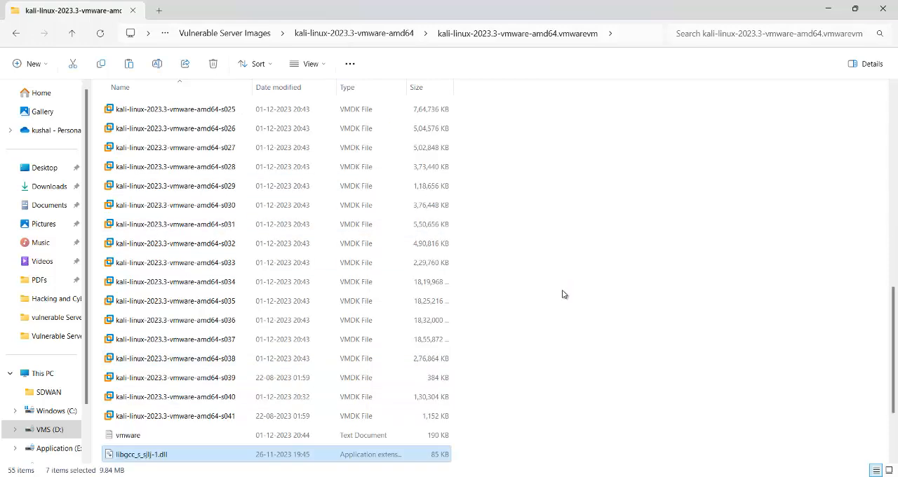
pyautogui.scroll(-2, 560, 326)
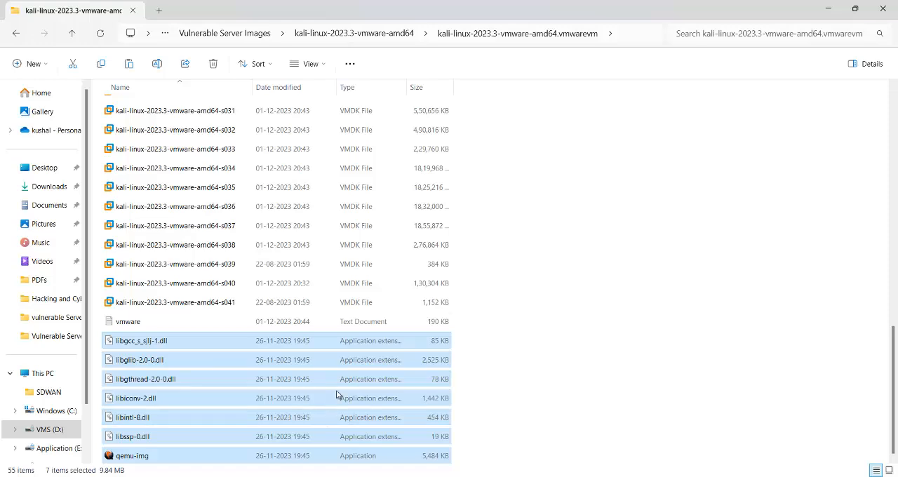
# - Open Command Prompt as administrator and switch it to the D: drive
pyautogui.press('super')
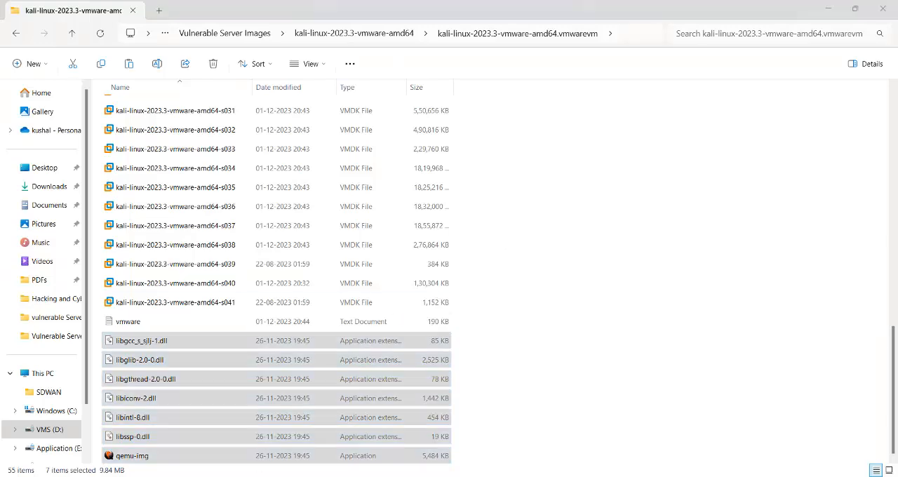
pyautogui.write('cmd')
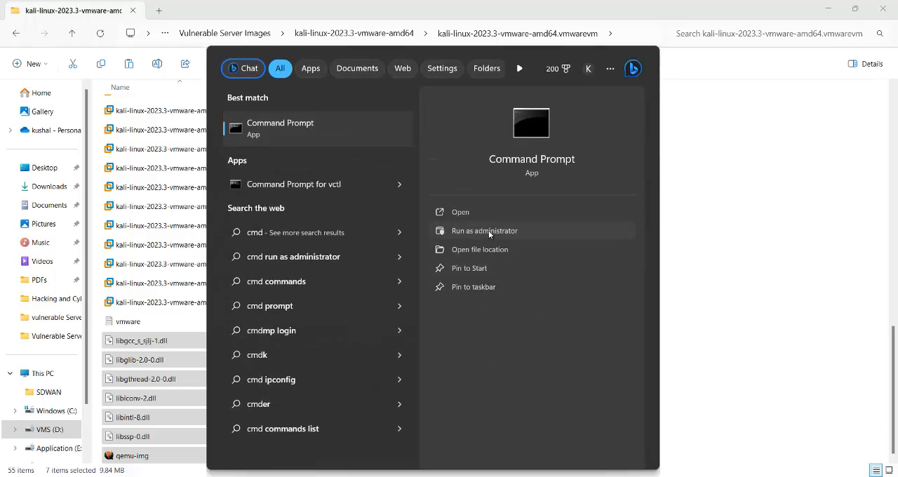
pyautogui.click(488, 230)
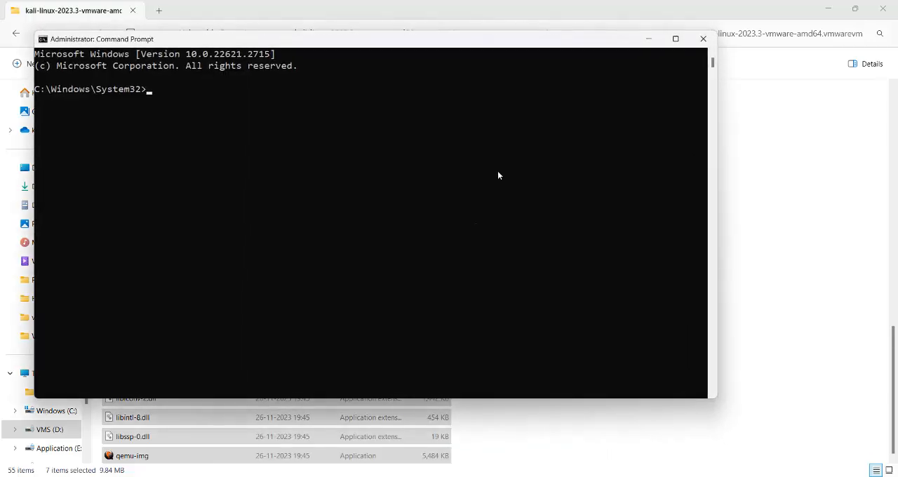
pyautogui.moveTo(336, 46); pyautogui.dragTo(521, 83)
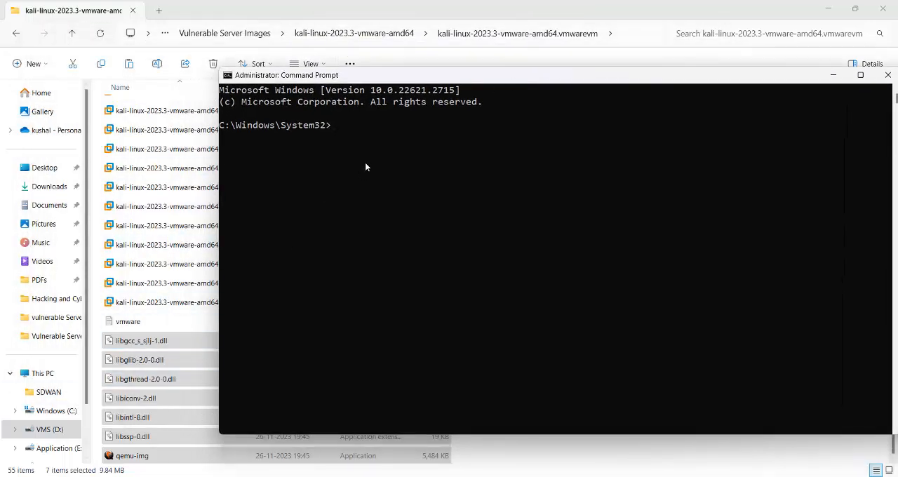
pyautogui.write('d:')
pyautogui.press('Return')
pyautogui.press('Return')
# - Copy the kali-linux-2023.3-vmware-amd64.vmwarevm folder's path from File Explorer and change the Command Prompt directory to it with cd
pyautogui.click(628, 32)
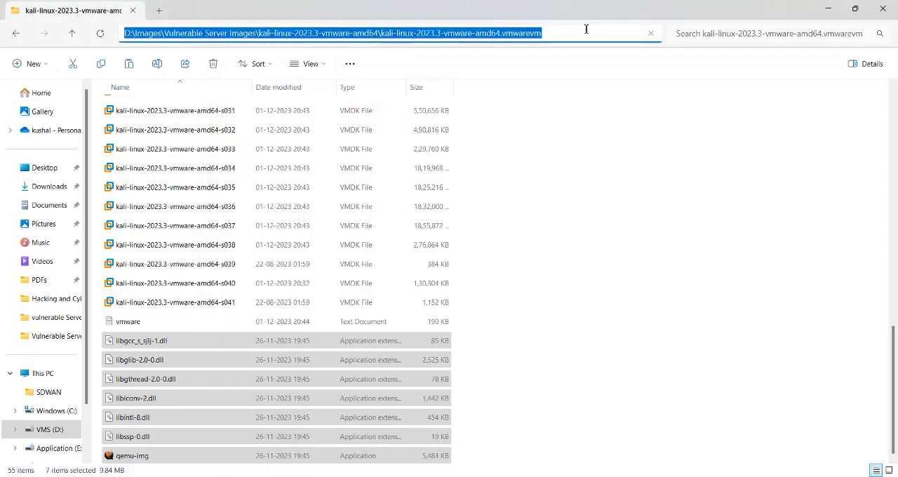
pyautogui.rightClick(532, 32)
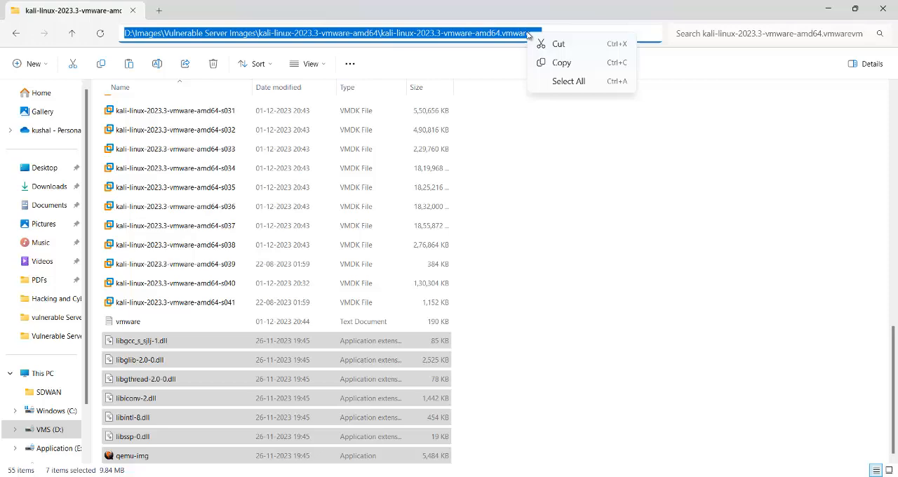
pyautogui.click(561, 63)
pyautogui.moveTo(684, 476)
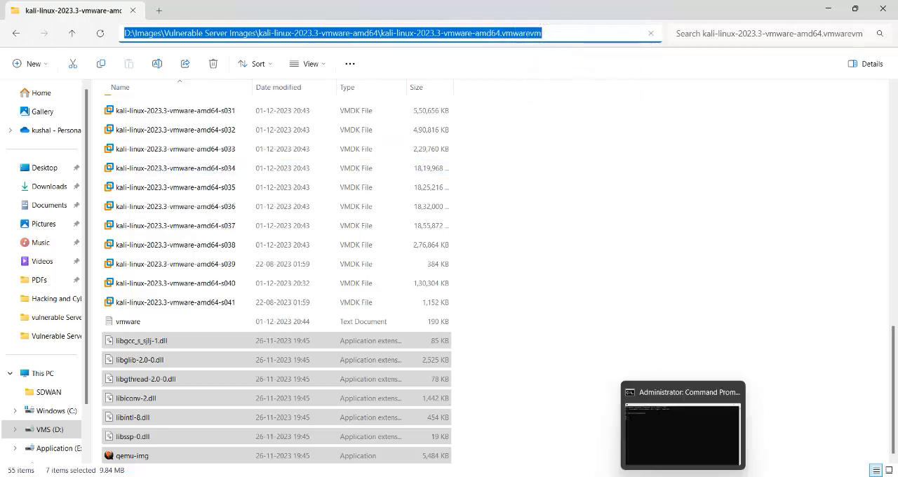
pyautogui.click(672, 429)
pyautogui.write('c')
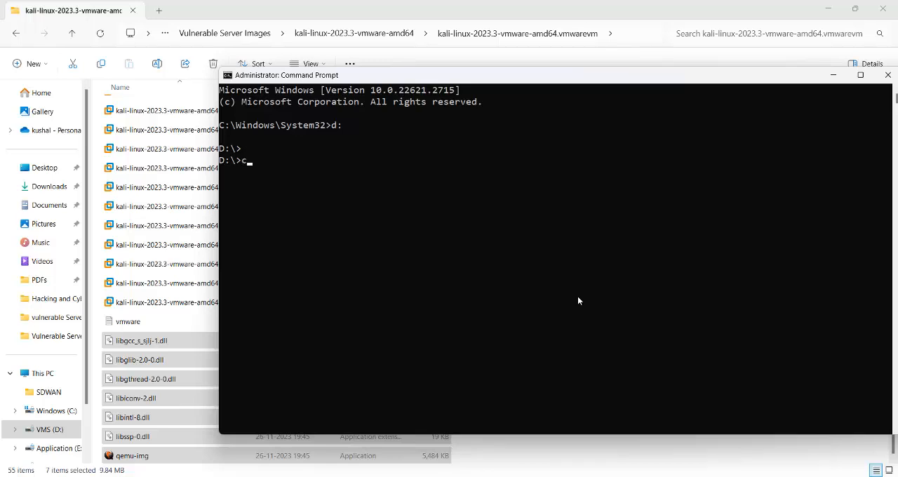
pyautogui.write('d')
pyautogui.hotkey('ctrl', 'v')
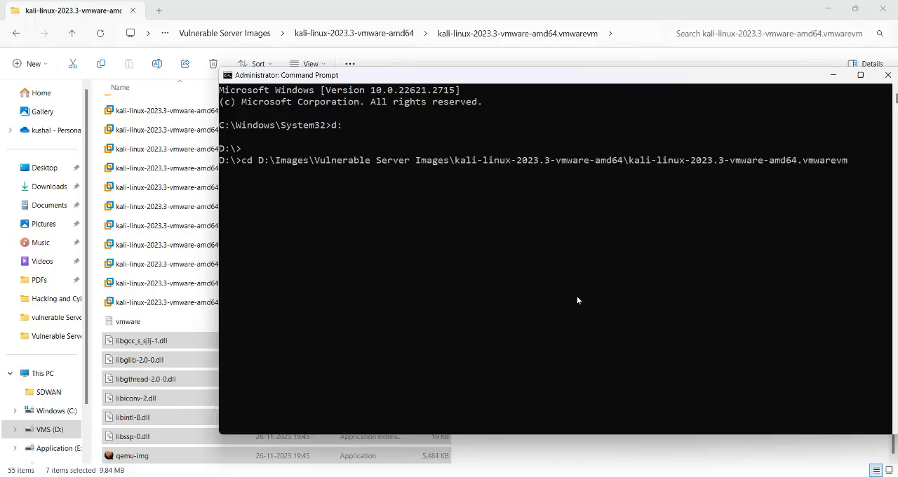
pyautogui.press('Return')
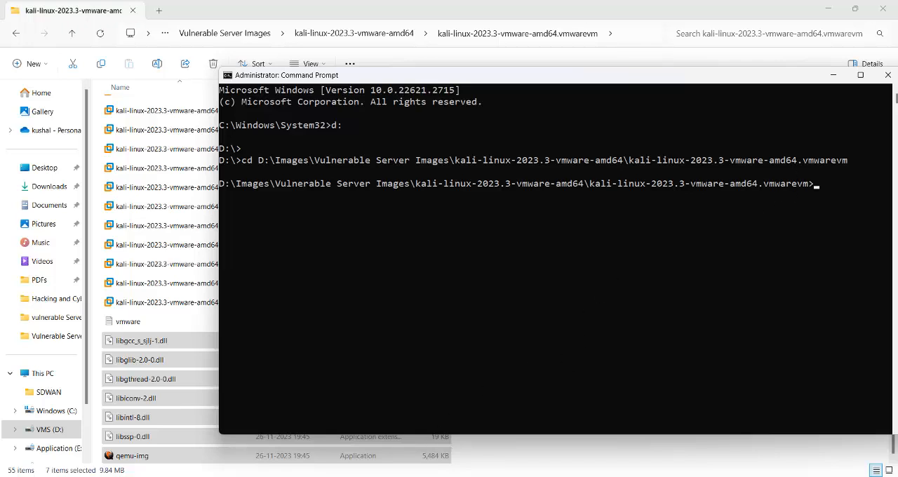
# - Copy the qemu-img.exe convert command for vmdk to qcow2 from Kali Setup.pdf in Edge and try running it in Command Prompt
pyautogui.hotkey('alt', 'Tab')
pyautogui.scroll(-7, 410, 273)
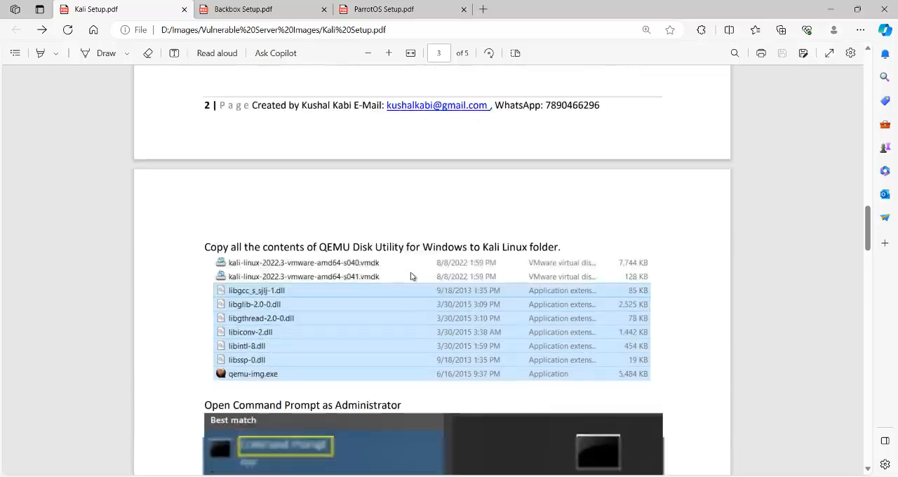
pyautogui.scroll(-8, 411, 276)
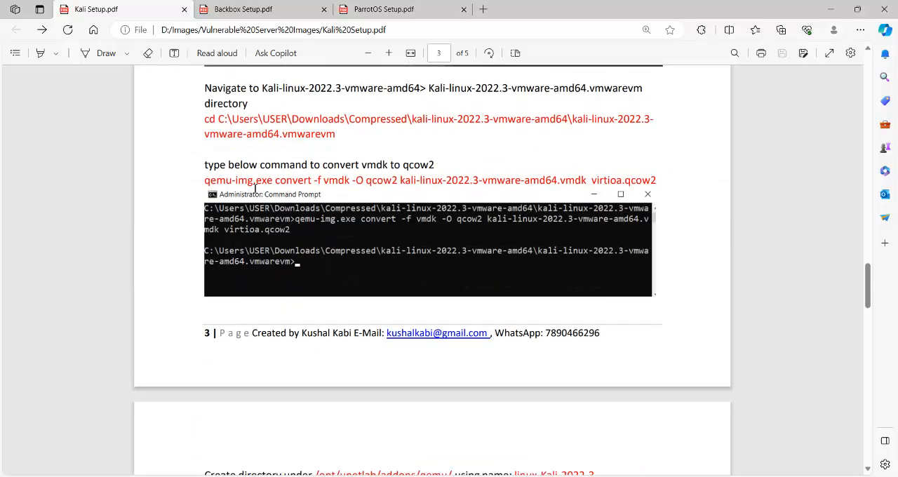
pyautogui.moveTo(204, 180); pyautogui.dragTo(651, 182)
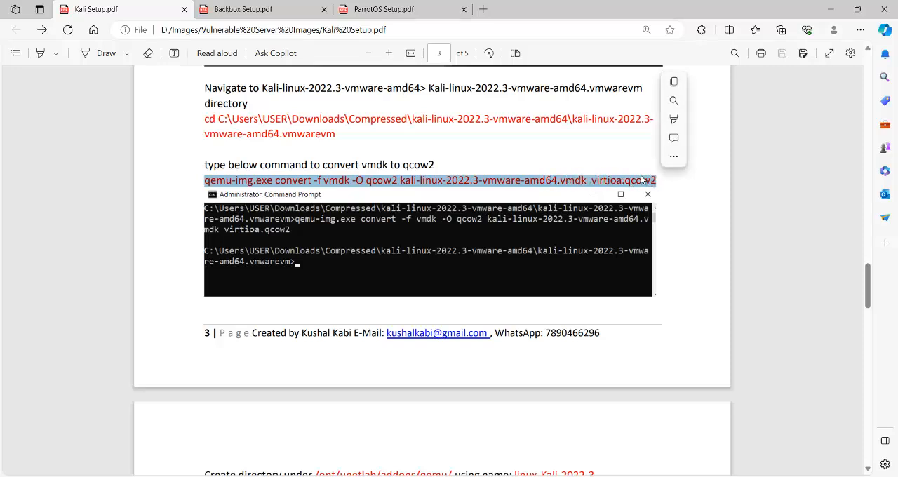
pyautogui.click(674, 83)
pyautogui.hotkey('alt', 'Tab')
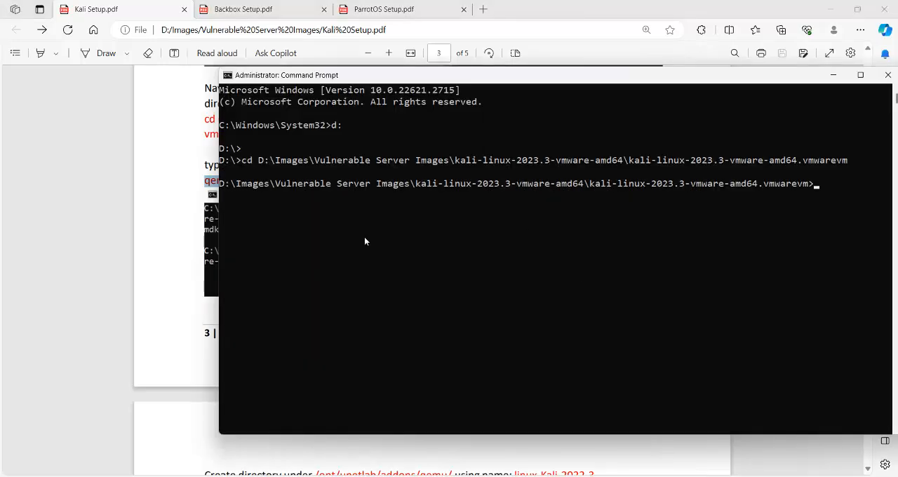
pyautogui.rightClick(823, 201)
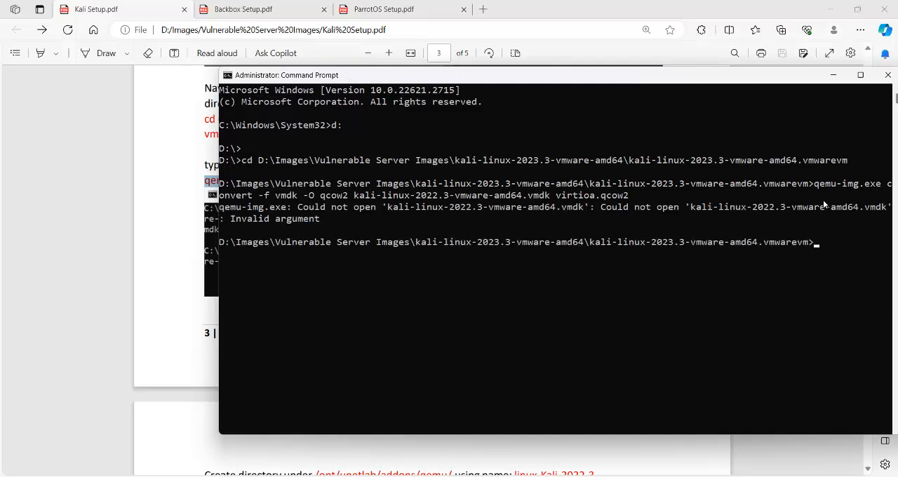
# - Recall the qemu-img convert command, widen the Command Prompt window and highlight the source file name kali-linux-2022.3-vmware-amd64.vmdk
pyautogui.press('Up')
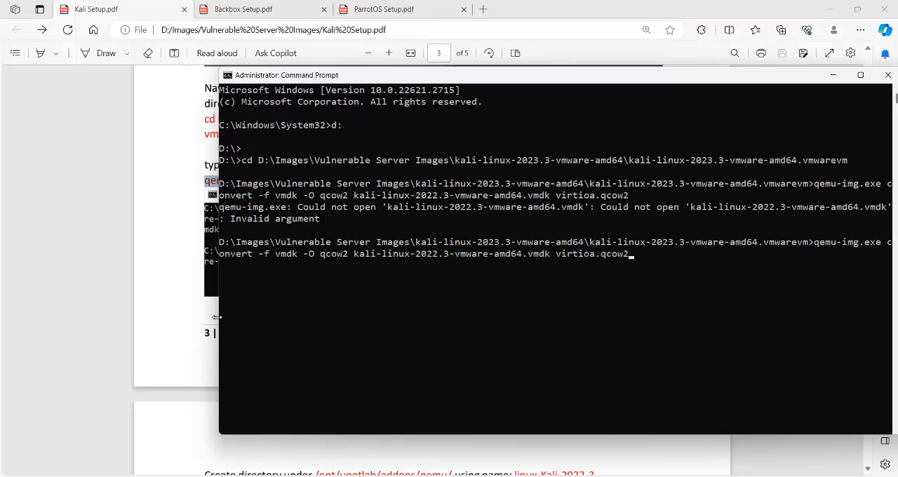
pyautogui.moveTo(217, 317); pyautogui.dragTo(103, 318)
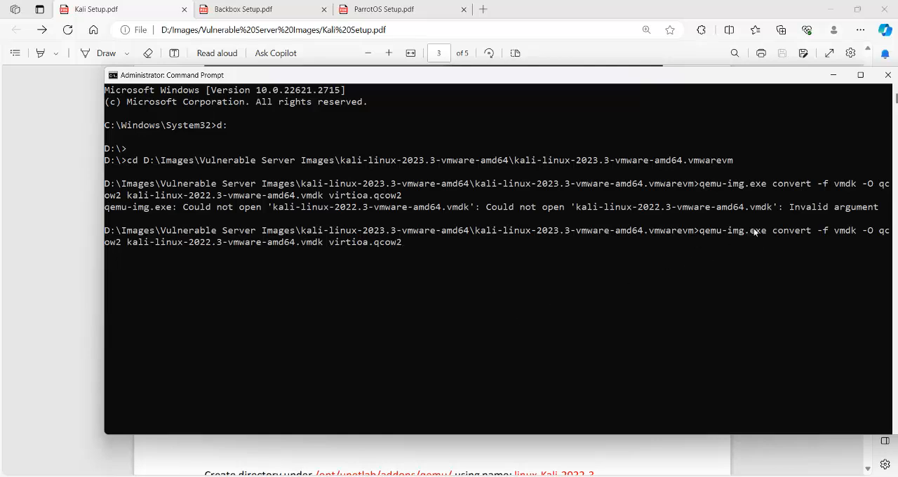
pyautogui.moveTo(701, 230); pyautogui.dragTo(769, 243)
pyautogui.click(421, 289)
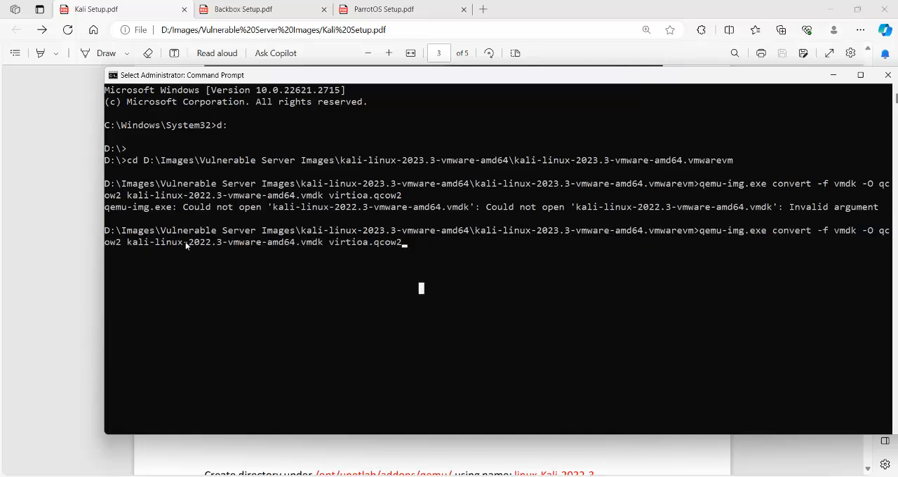
pyautogui.moveTo(131, 244); pyautogui.dragTo(324, 245)
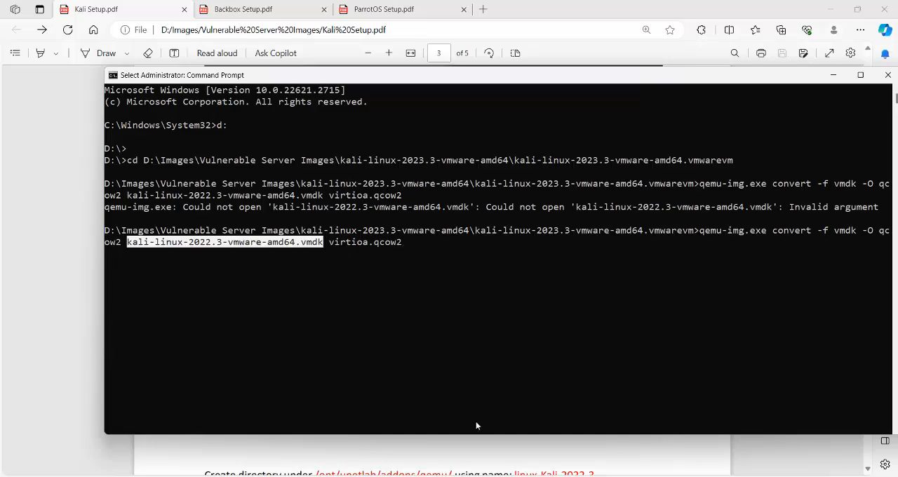
# - Switch to File Explorer and check the main VMDK file's name in the Kali VM folder, widening the Name column
pyautogui.moveTo(657, 476)
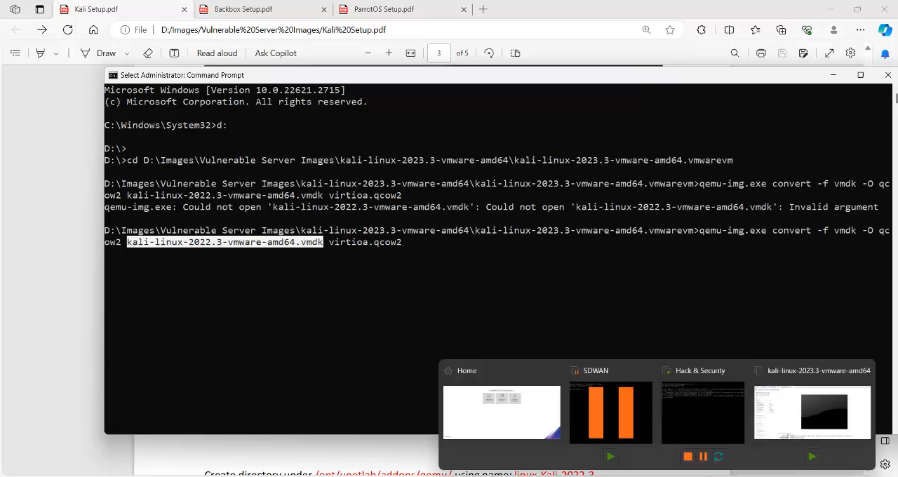
pyautogui.moveTo(400, 476)
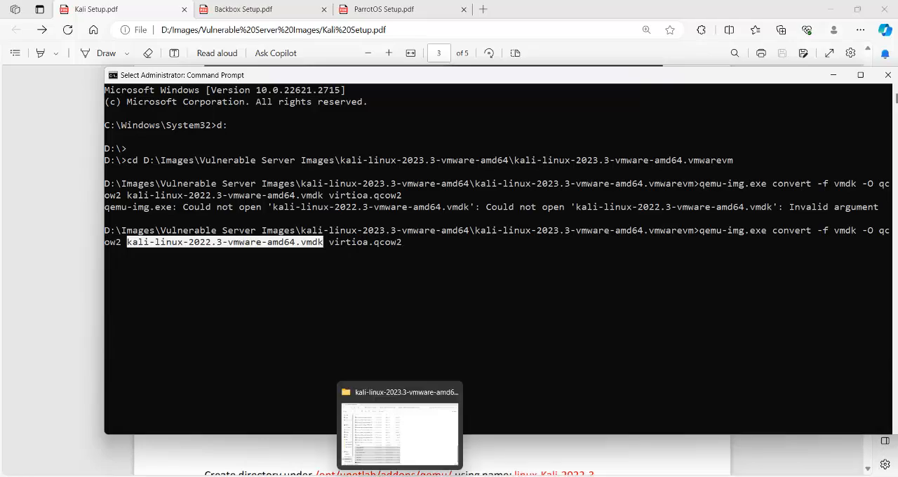
pyautogui.click(392, 452)
pyautogui.scroll(12, 256, 132)
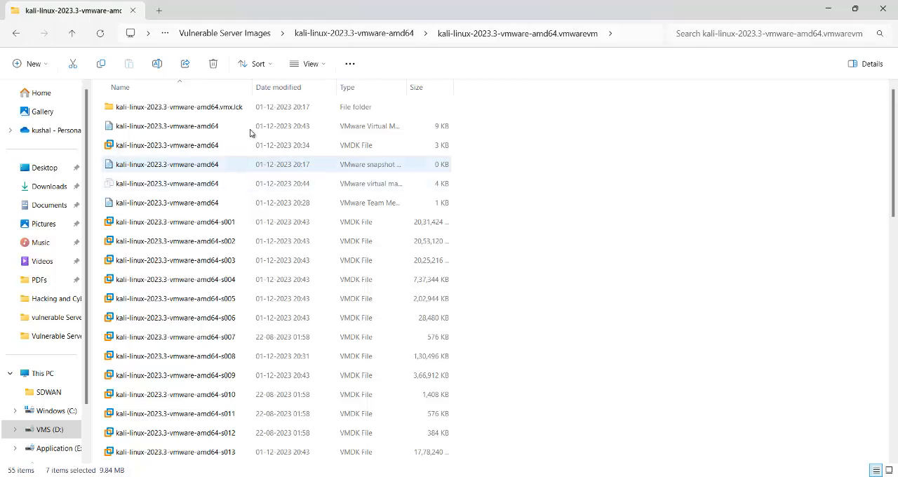
pyautogui.moveTo(254, 82); pyautogui.dragTo(270, 83)
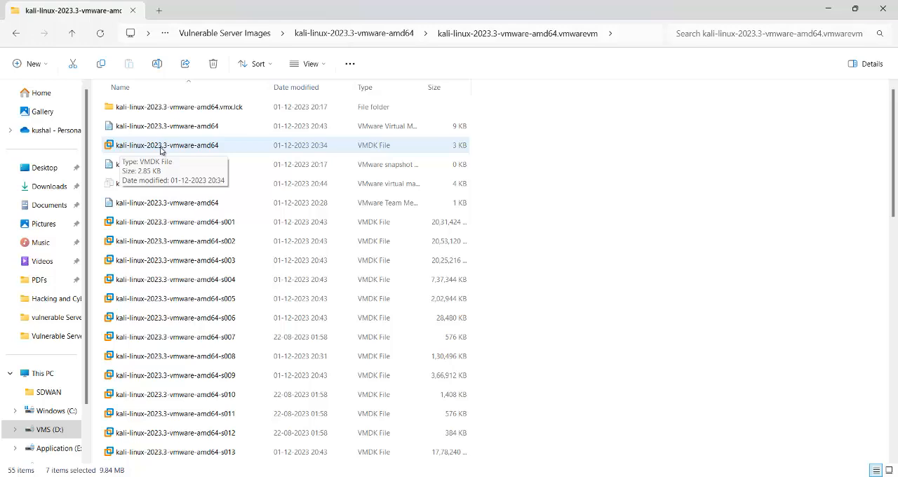
# - Copy the main VMDK file's name, kali-linux-2023.3-vmware-amd64, in File Explorer and switch back to Command Prompt
pyautogui.click(193, 149)
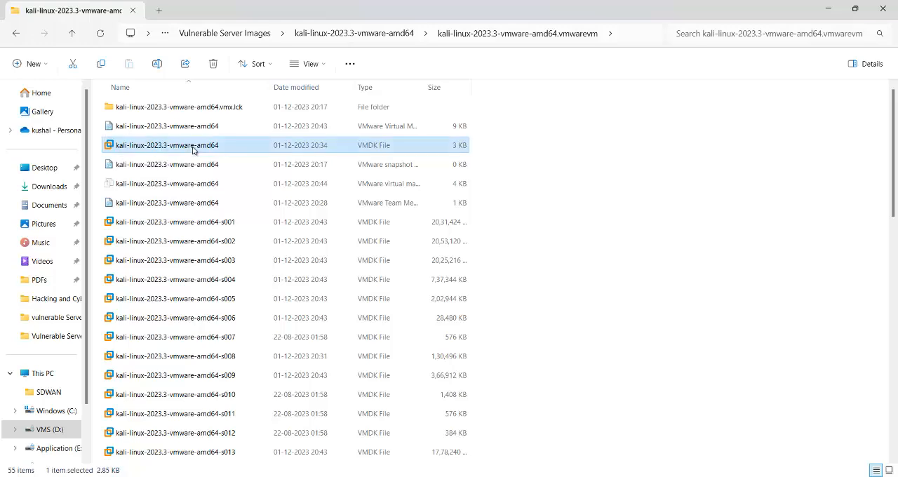
pyautogui.click(193, 149)
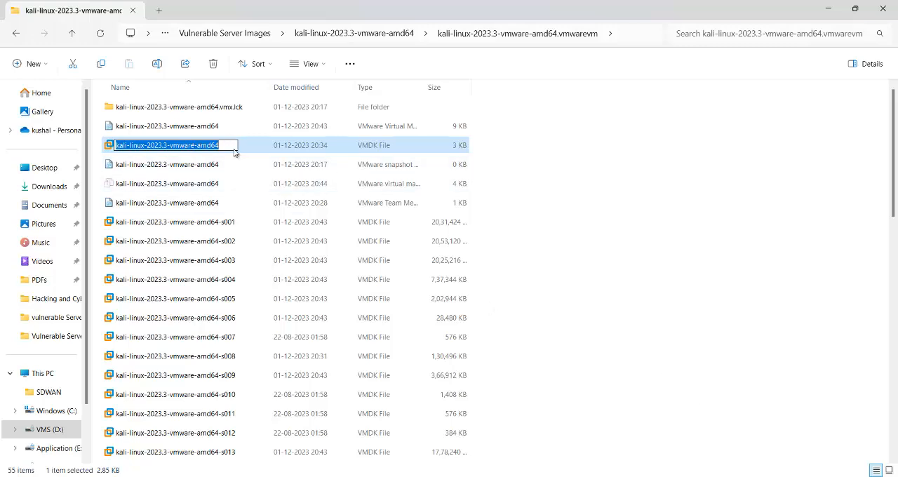
pyautogui.click(697, 276)
pyautogui.click(684, 476)
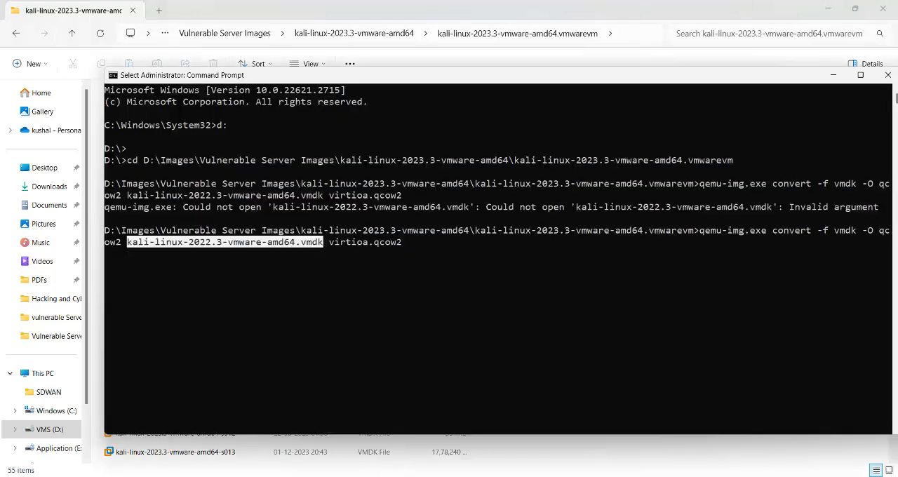
# - Erase the recalled qemu-img command back to the source file name and paste in kali-linux-2023.3-vmware-amd64 with the .vmdk extension
pyautogui.click(324, 242)
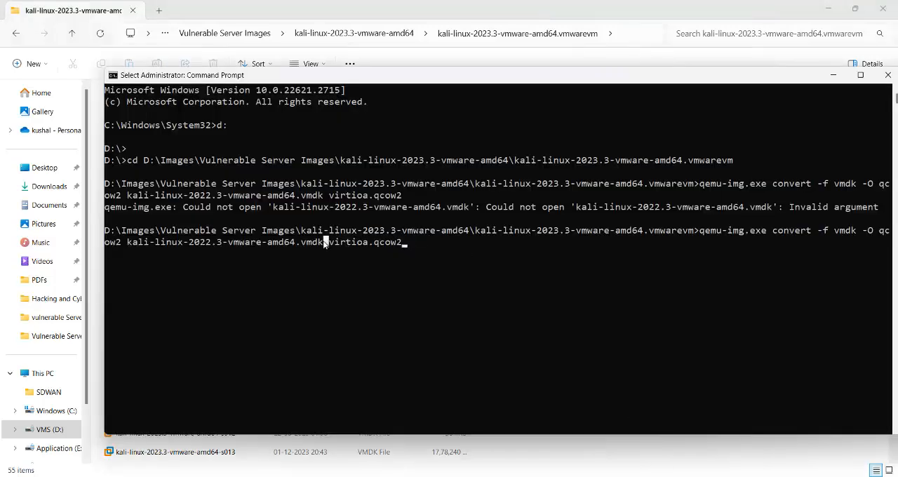
pyautogui.press('BackSpace')
pyautogui.press('BackSpace')
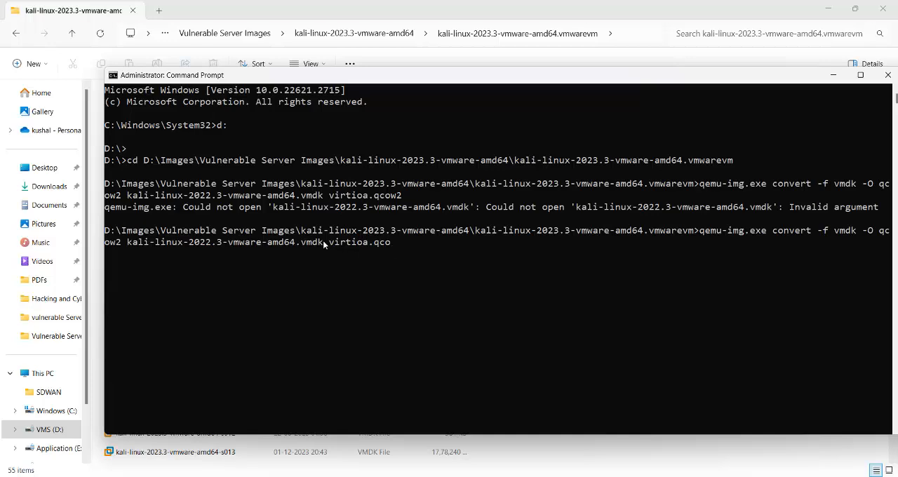
pyautogui.hotkey('ctrl', 'z')
pyautogui.press('BackSpace')
pyautogui.press('BackSpace')
pyautogui.press('BackSpace')
pyautogui.press('BackSpace')
pyautogui.press('BackSpace')
pyautogui.press('BackSpace')
pyautogui.press('BackSpace')
pyautogui.press('BackSpace')
pyautogui.press('BackSpace')
pyautogui.press('BackSpace')
pyautogui.press('BackSpace')
pyautogui.press('BackSpace')
pyautogui.press('BackSpace')
pyautogui.press('BackSpace')
pyautogui.press('BackSpace')
pyautogui.press('BackSpace')
pyautogui.press('BackSpace')
pyautogui.press('BackSpace')
pyautogui.press('BackSpace')
pyautogui.press('BackSpace')
pyautogui.press('BackSpace')
pyautogui.press('BackSpace')
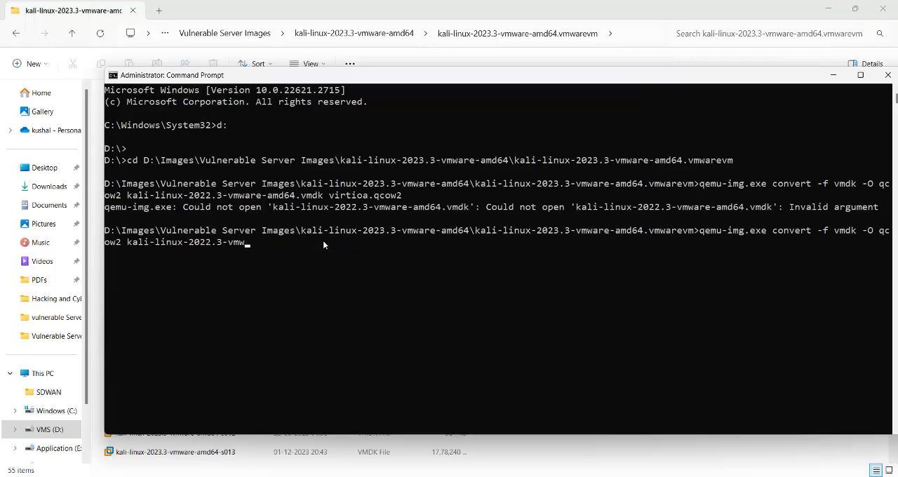
pyautogui.press('BackSpace')
pyautogui.press('BackSpace')
pyautogui.press('BackSpace')
pyautogui.press('BackSpace')
pyautogui.press('BackSpace')
pyautogui.press('BackSpace')
pyautogui.press('BackSpace')
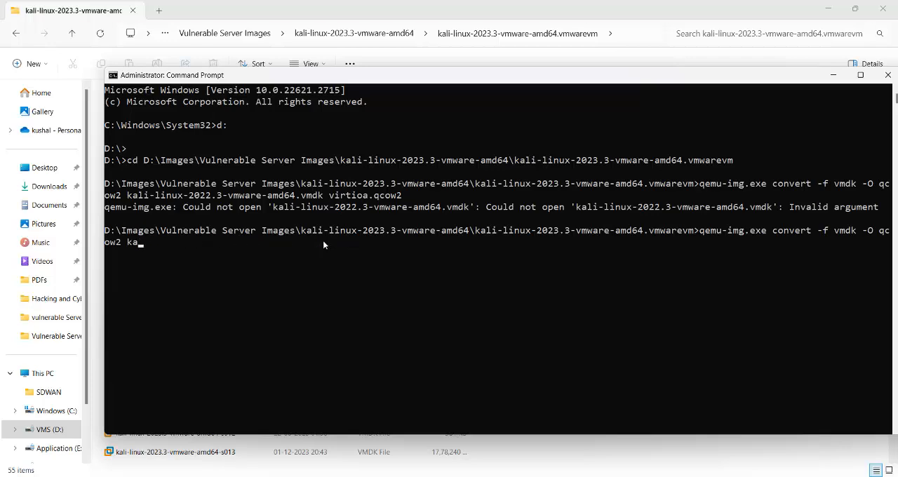
pyautogui.hotkey('ctrl', 'v')
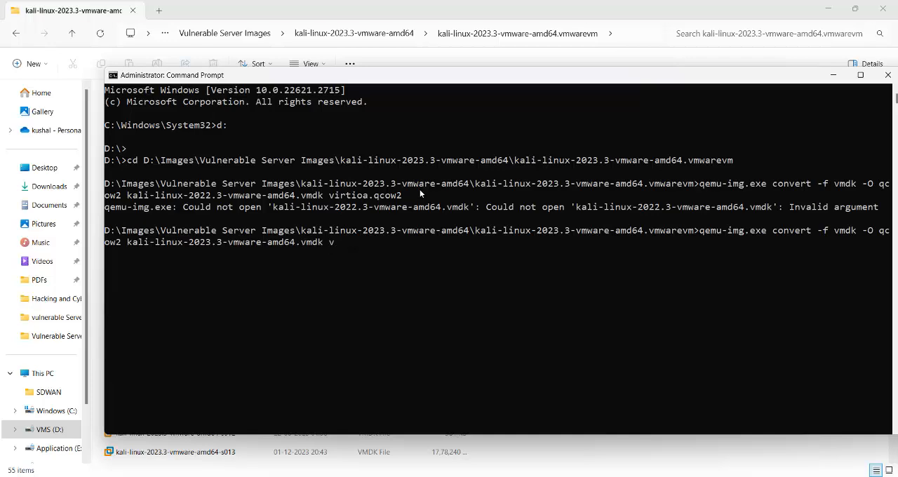
# - Complete the qemu-img convert command with virtioa.qcow2 as the output file and run it
pyautogui.write('virtioa.qcow2')
pyautogui.press('Return')
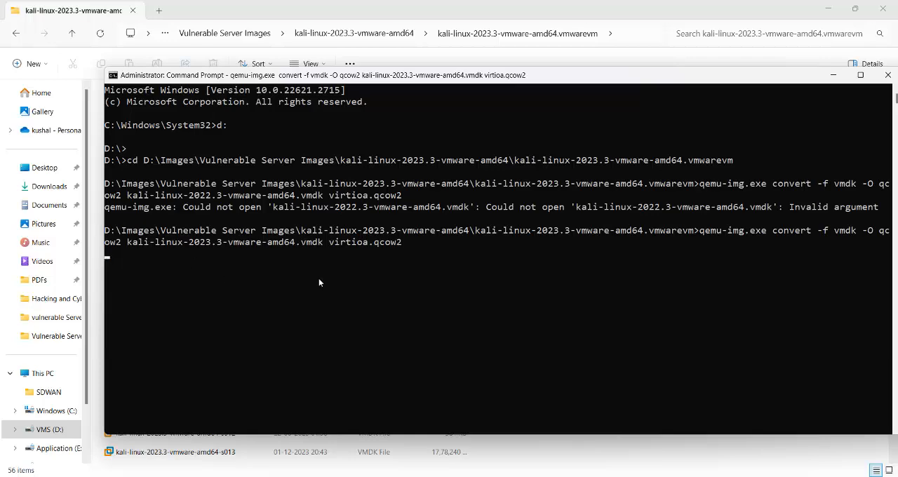
# - Switch to File Explorer, refresh the Kali VM folder and check the virtioa.qcow2 file at the end of the list
pyautogui.click(833, 78)
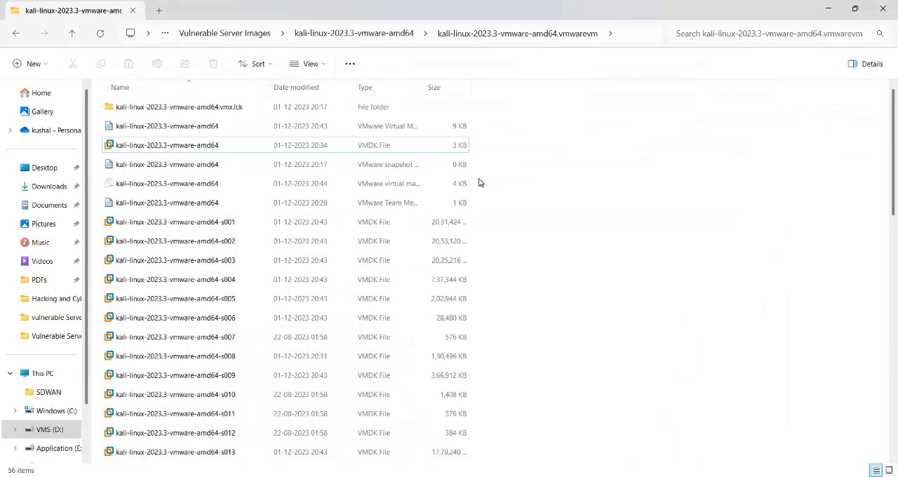
pyautogui.scroll(-6, 534, 273)
pyautogui.scroll(-7, 592, 267)
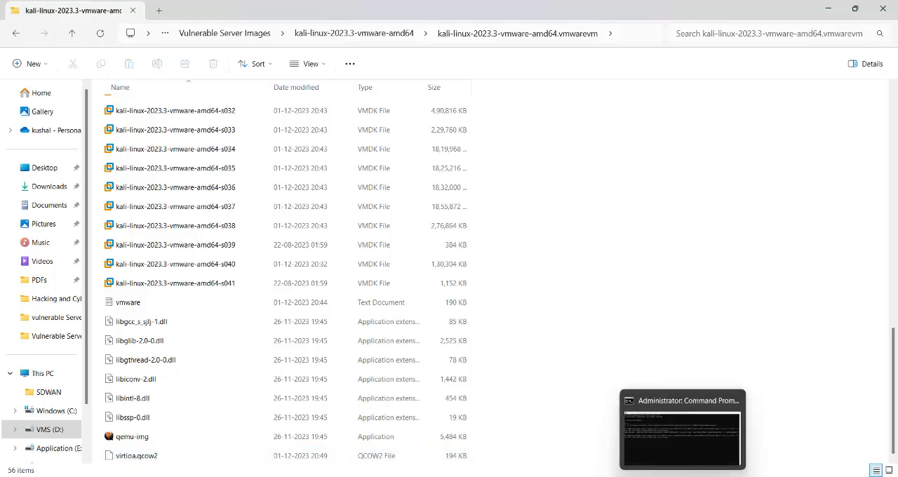
pyautogui.click(685, 456)
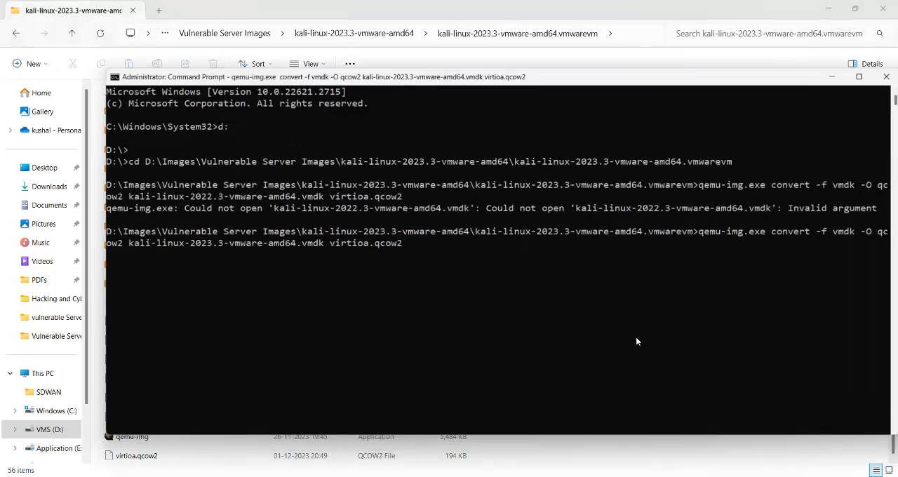
pyautogui.click(833, 74)
pyautogui.rightClick(661, 162)
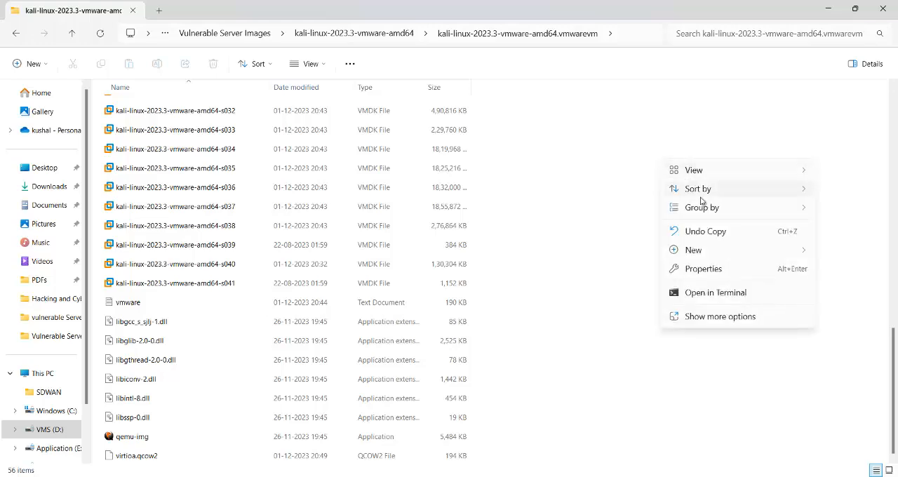
pyautogui.click(600, 155)
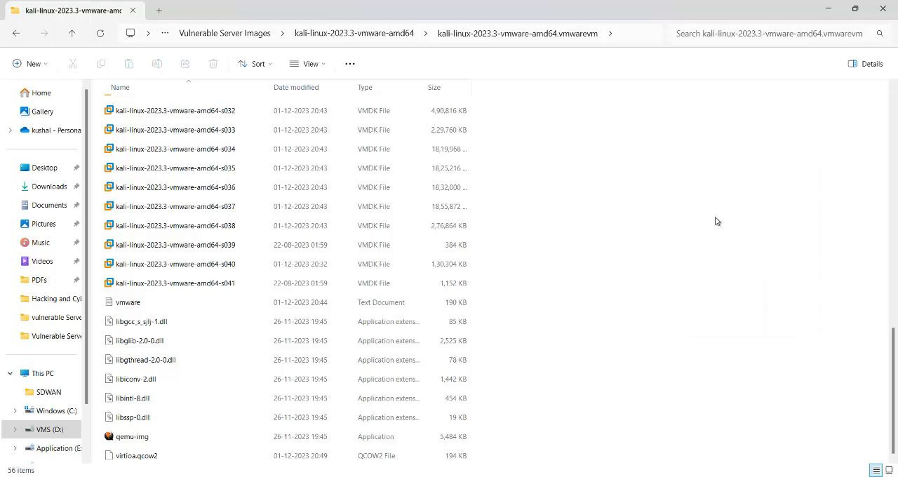
pyautogui.click(101, 34)
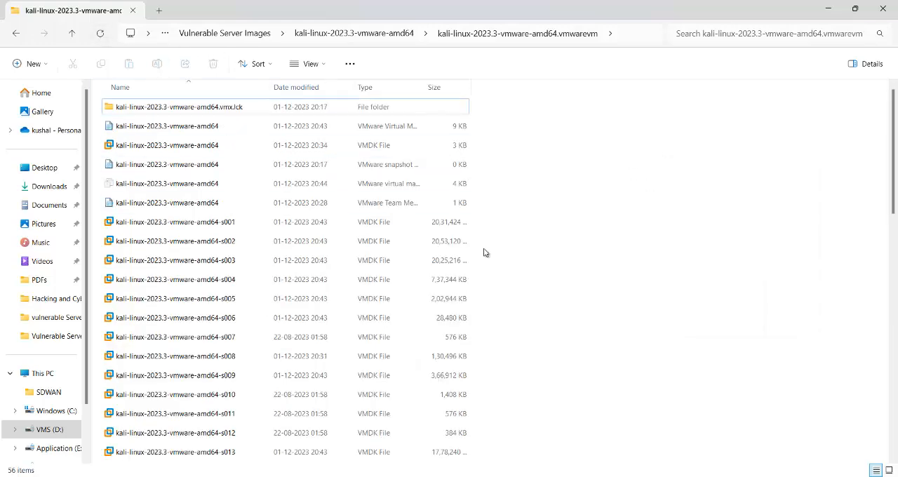
pyautogui.scroll(-12, 541, 313)
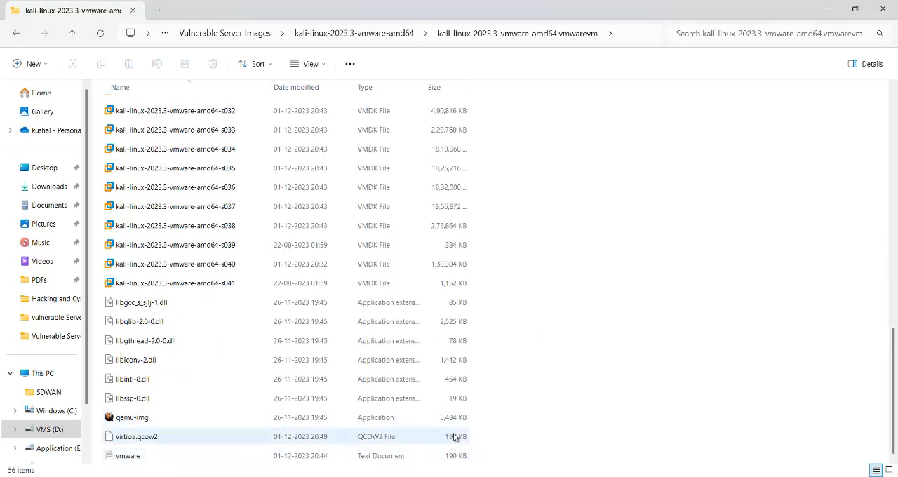
# - Check the conversion's progress in Command Prompt, then refresh the Kali VM folder in File Explorer and examine virtioa.qcow2 again
pyautogui.moveTo(678, 474)
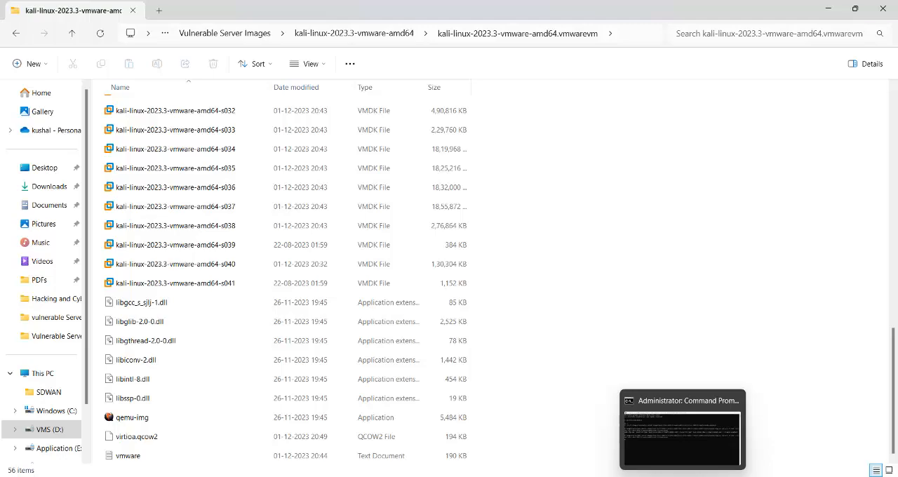
pyautogui.click(678, 453)
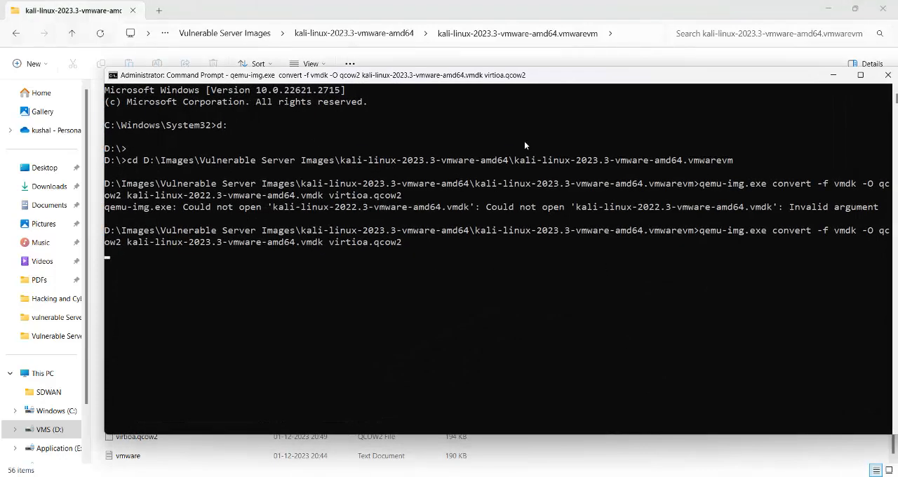
pyautogui.moveTo(565, 75); pyautogui.dragTo(528, 40)
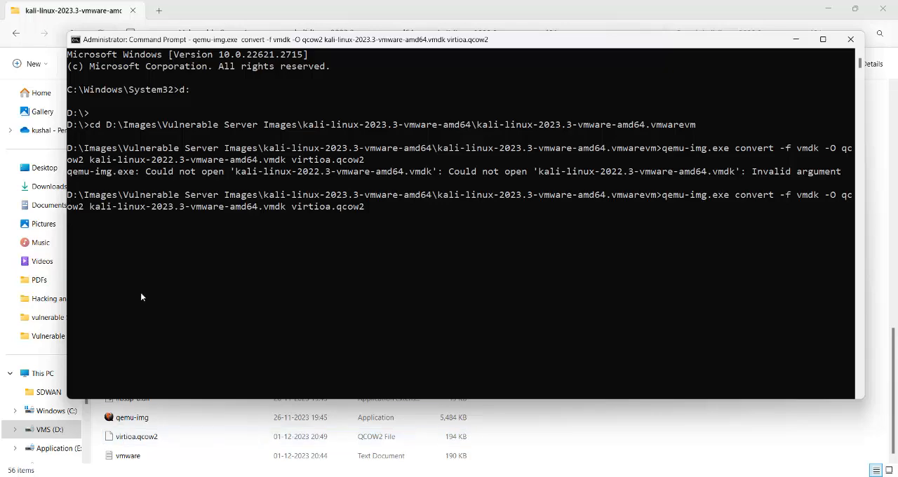
pyautogui.click(797, 39)
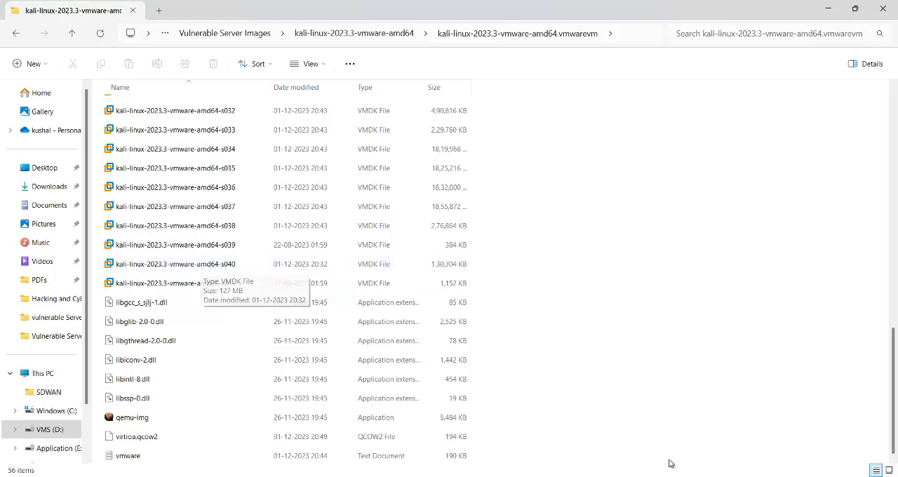
pyautogui.moveTo(670, 465)
pyautogui.click(685, 445)
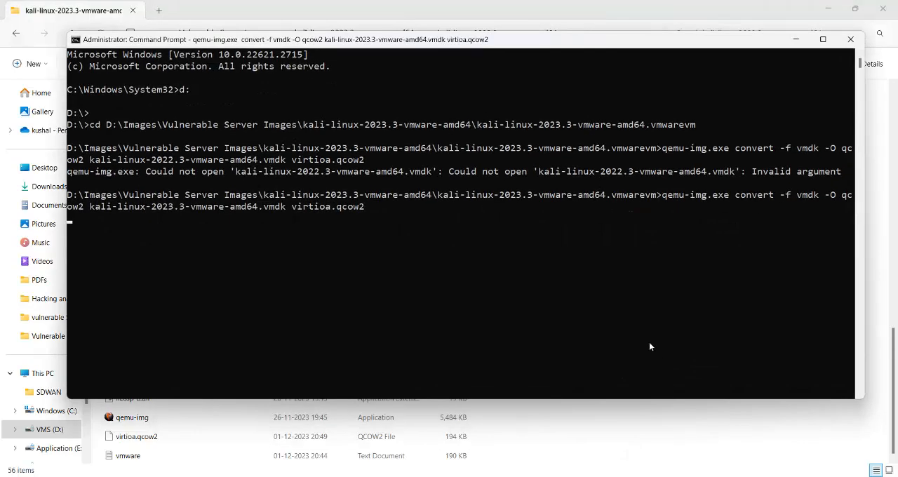
pyautogui.click(796, 39)
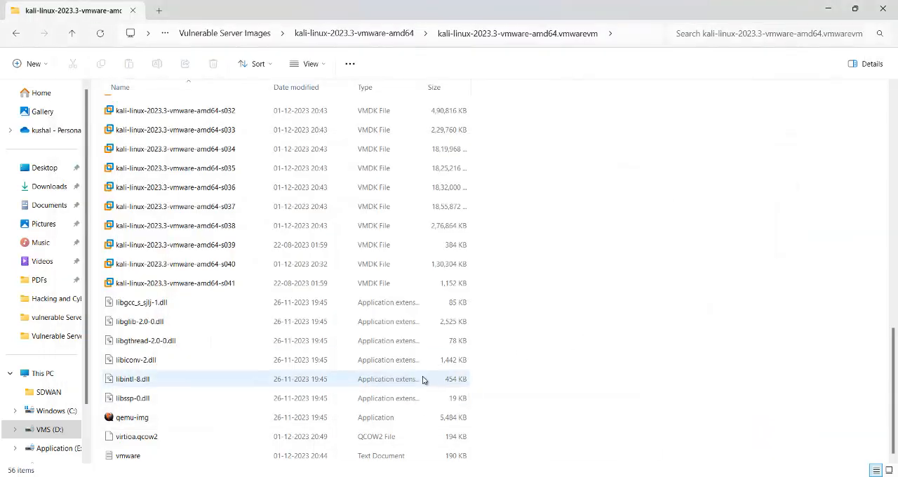
pyautogui.click(101, 33)
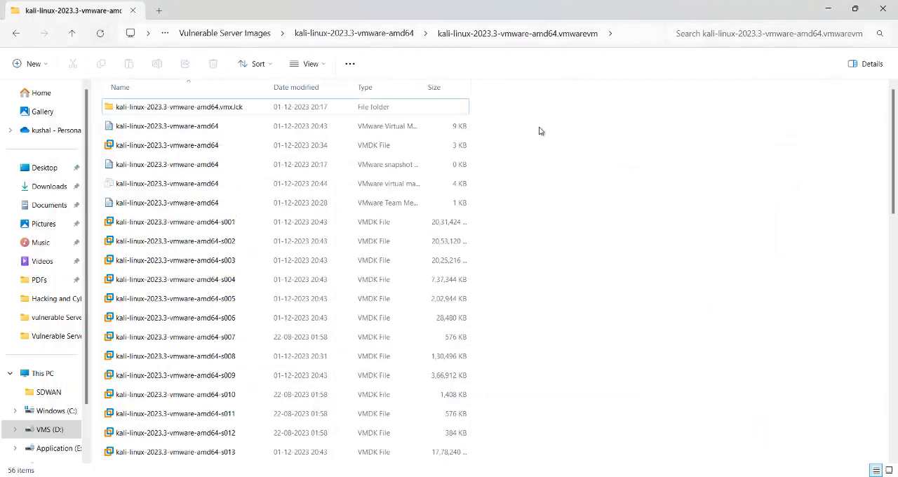
pyautogui.scroll(-12, 583, 246)
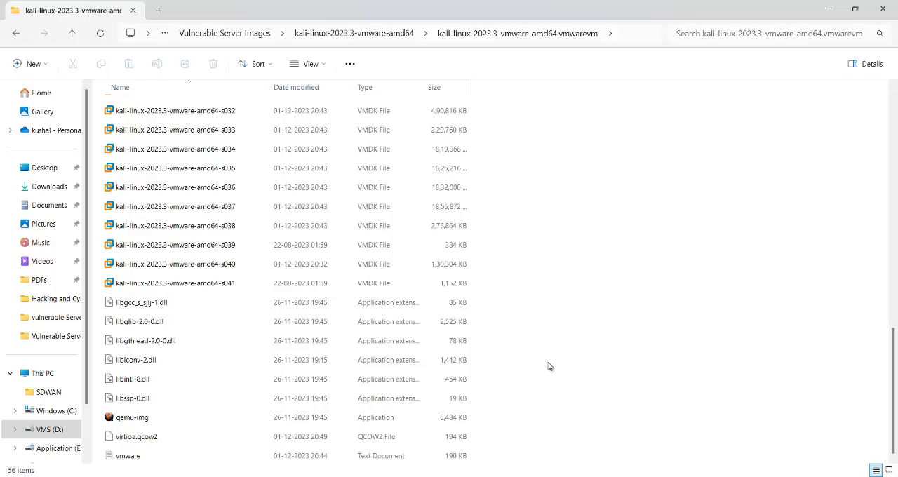
pyautogui.moveTo(657, 476)
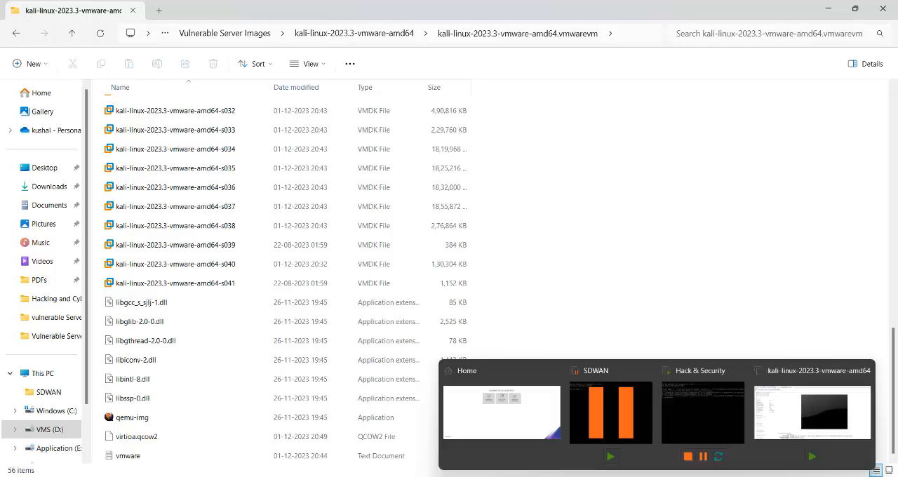
pyautogui.click(695, 401)
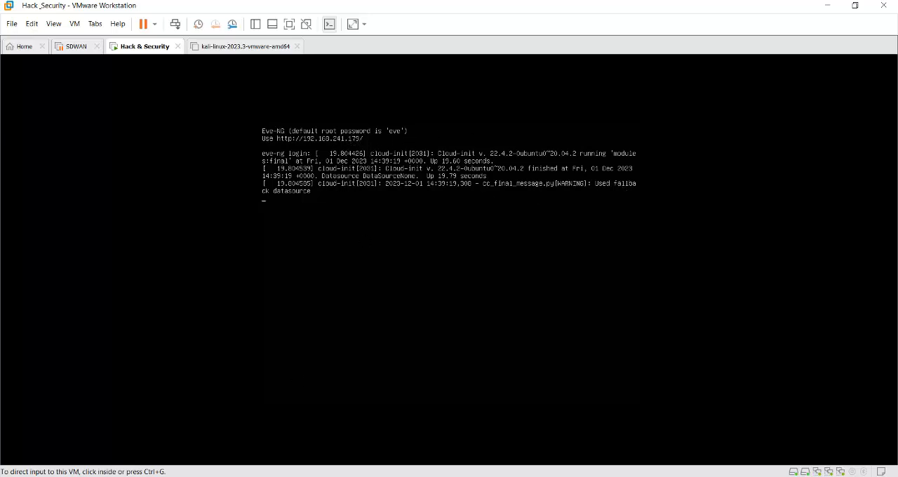
pyautogui.press('super')
pyautogui.write('wi')
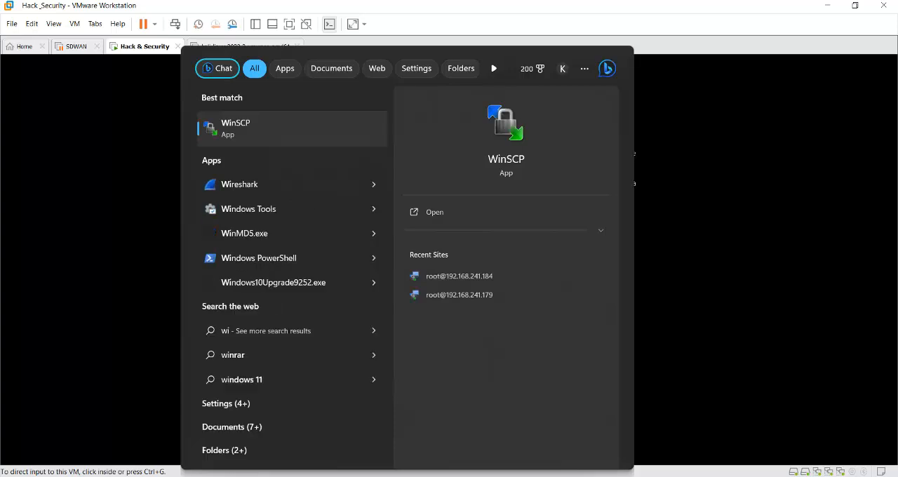
pyautogui.write('n')
pyautogui.click(265, 133)
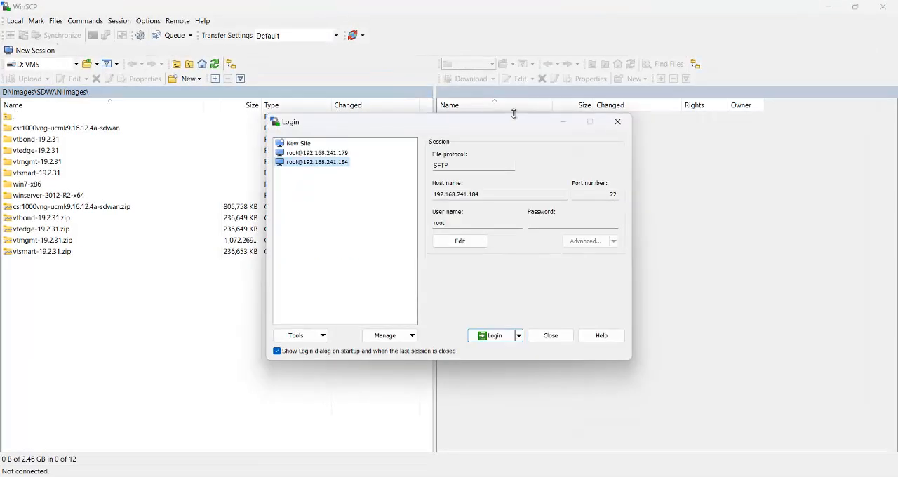
pyautogui.doubleClick(342, 153)
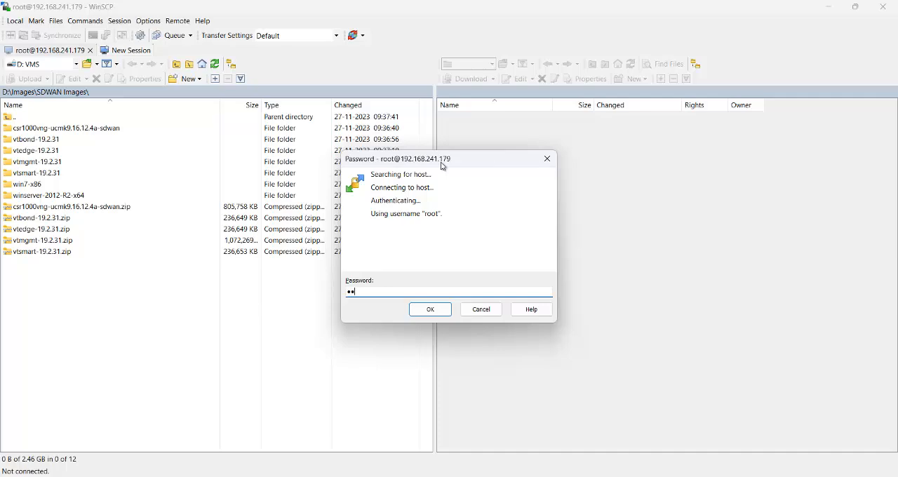
pyautogui.click(442, 310)
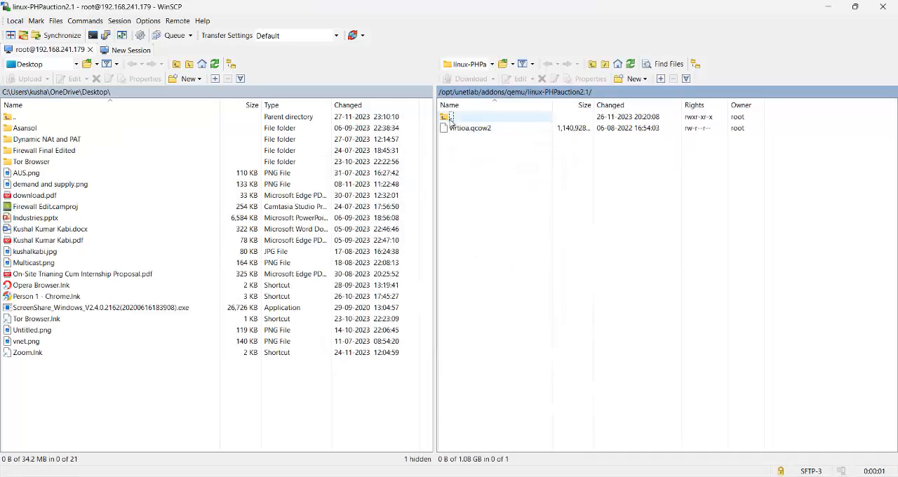
# - Go up to the remote directory /opt/unetlab/addons/qemu and copy the linux-kali-2018.1-amd64 folder's name without changing it
pyautogui.doubleClick(446, 118)
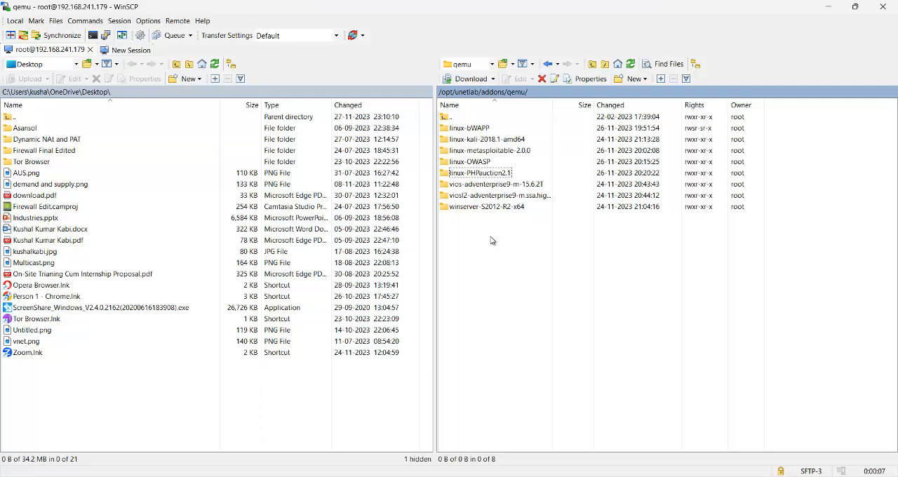
pyautogui.click(471, 141)
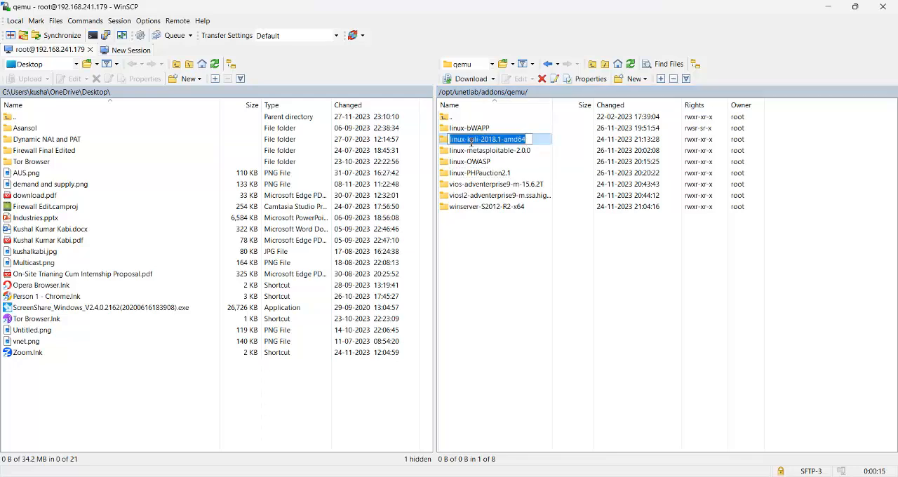
pyautogui.click(508, 263)
# - Start a new remote folder in /opt/unetlab/addons/qemu and name it linux-kali-2023.3-amd64, based on the copied folder name
pyautogui.rightClick(494, 241)
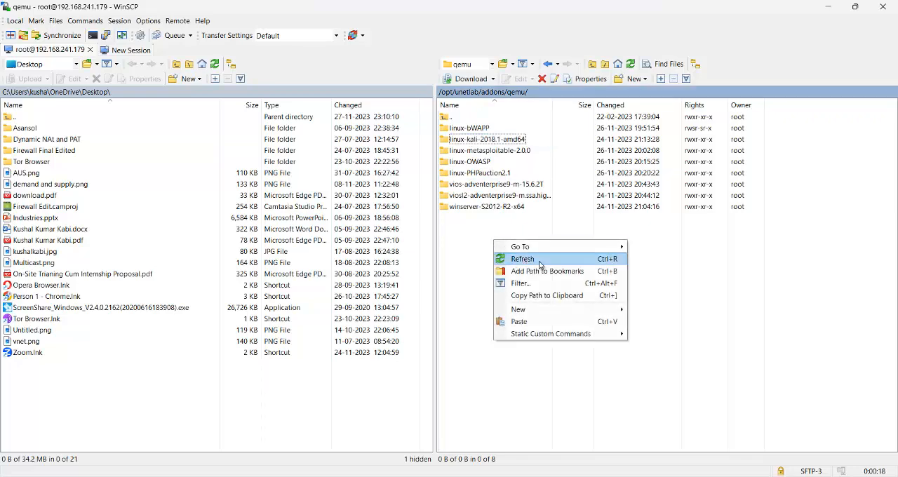
pyautogui.click(626, 81)
pyautogui.click(644, 112)
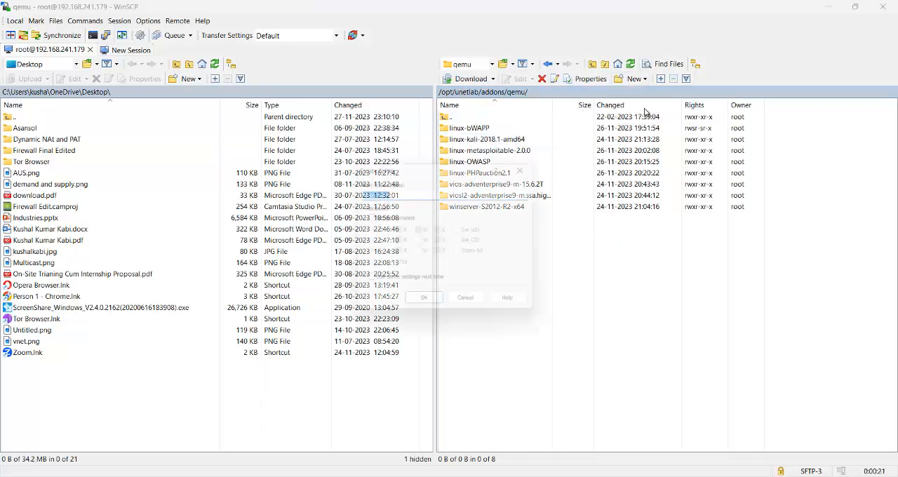
pyautogui.write('linux-kali-2018.1-amd64')
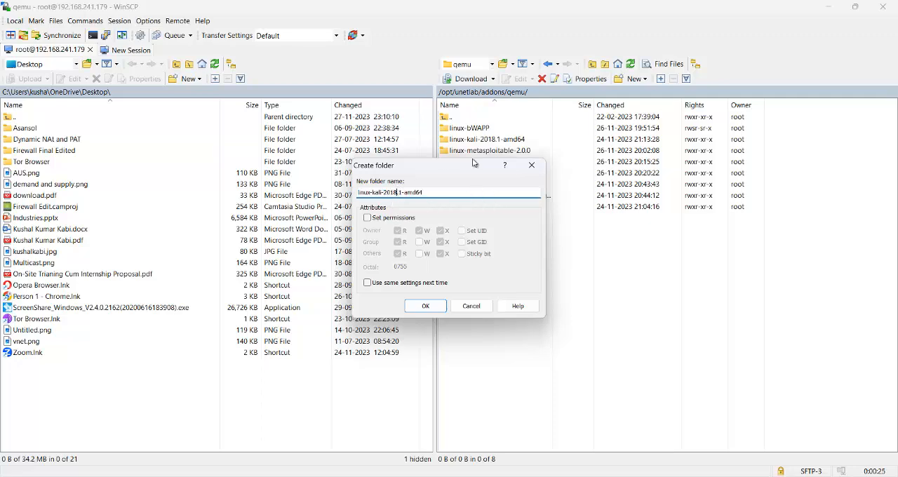
pyautogui.press('BackSpace')
pyautogui.press('BackSpace')
pyautogui.write('23')
pyautogui.press('Right')
pyautogui.press('Right')
pyautogui.press('BackSpace')
pyautogui.write('3')
# - Set the new folder's permissions to octal 7777, create it and open the linux-kali-2023.3-amd64 folder
pyautogui.click(368, 219)
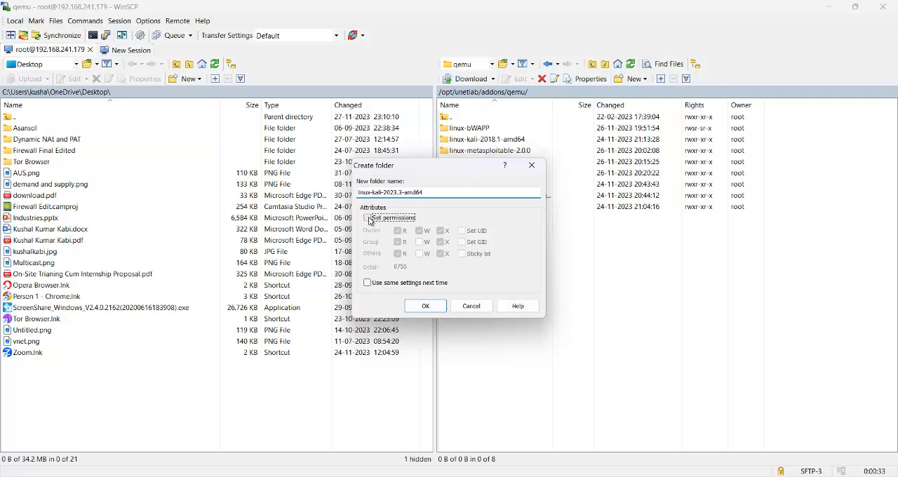
pyautogui.moveTo(424, 268); pyautogui.dragTo(354, 277)
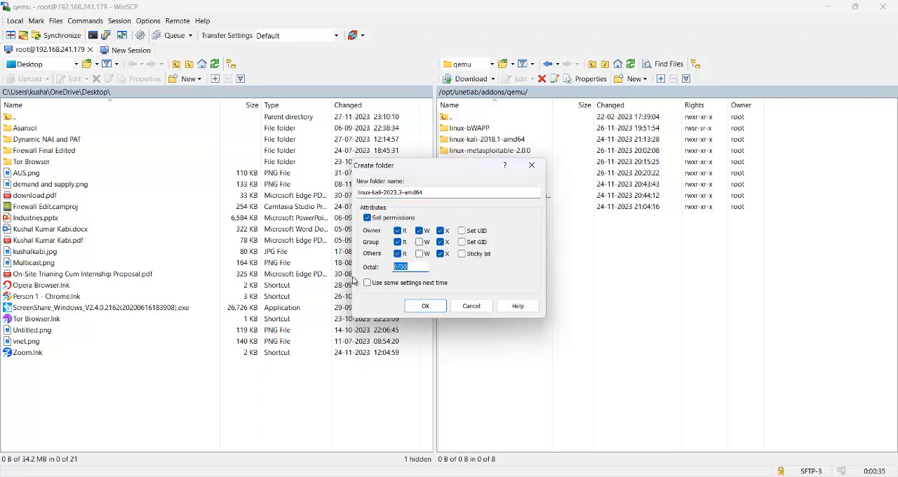
pyautogui.write('7777')
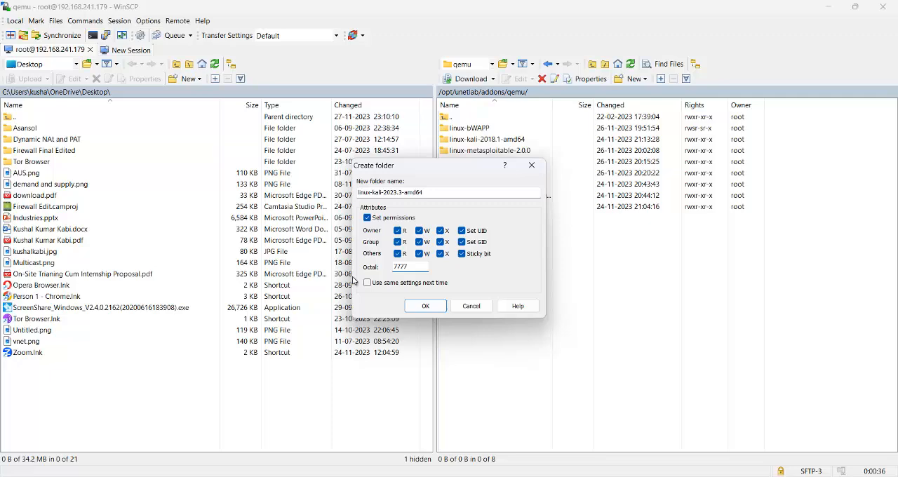
pyautogui.click(434, 309)
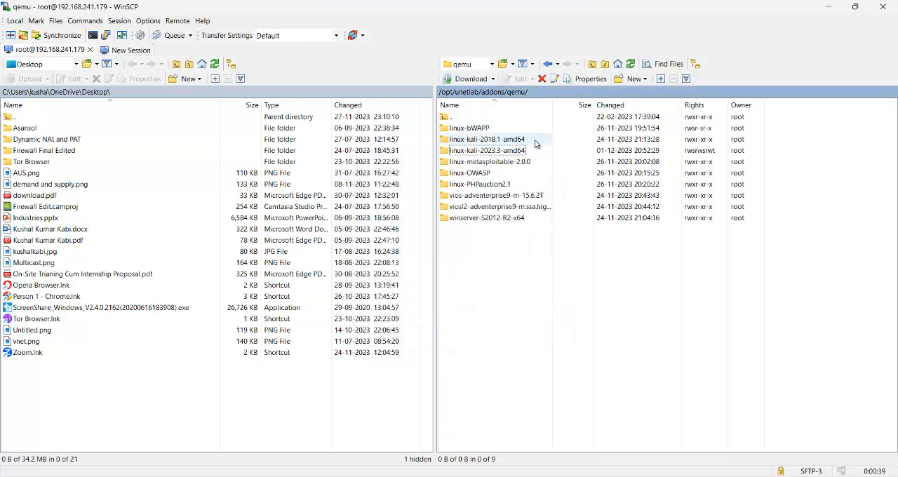
pyautogui.doubleClick(503, 156)
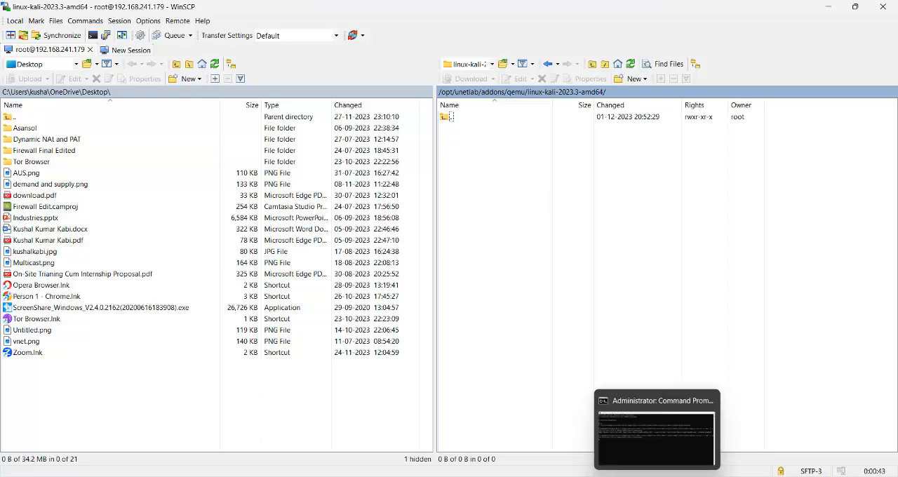
# - Check whether the qemu-img conversion is finished in Command Prompt and examine virtioa.qcow2 in the refreshed Kali VM folder in File Explorer
pyautogui.click(655, 443)
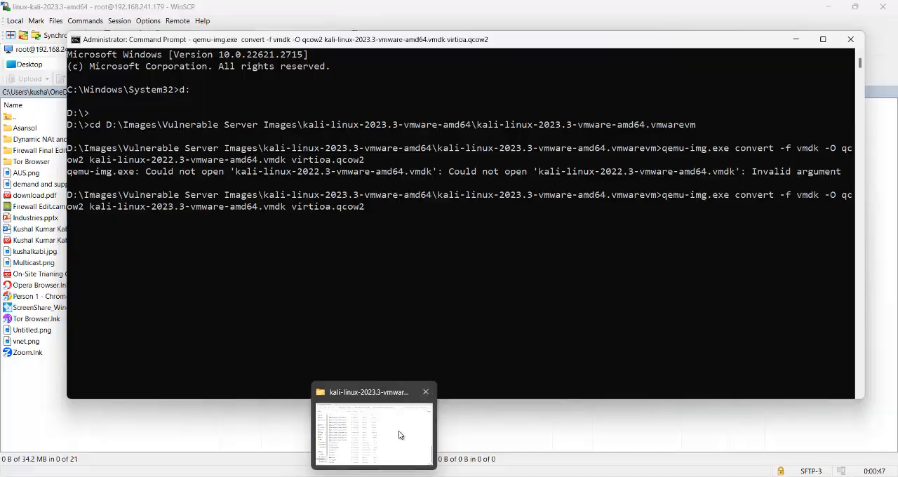
pyautogui.click(401, 433)
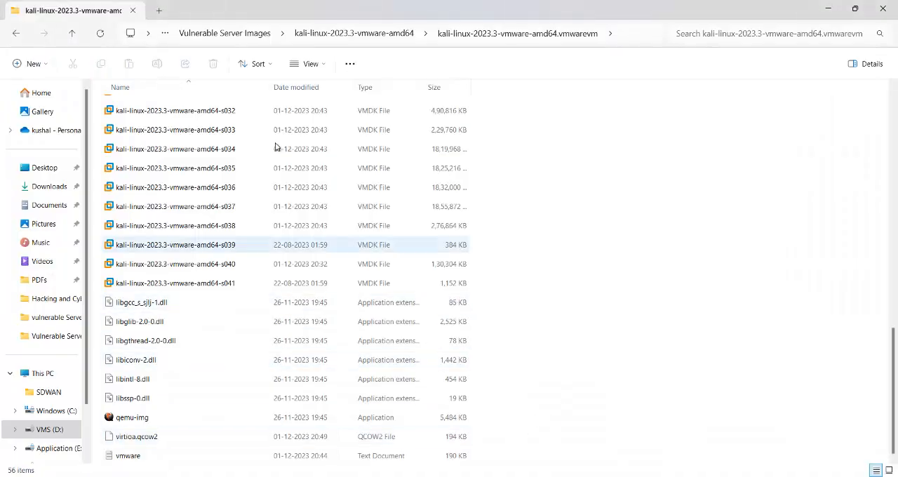
pyautogui.click(100, 34)
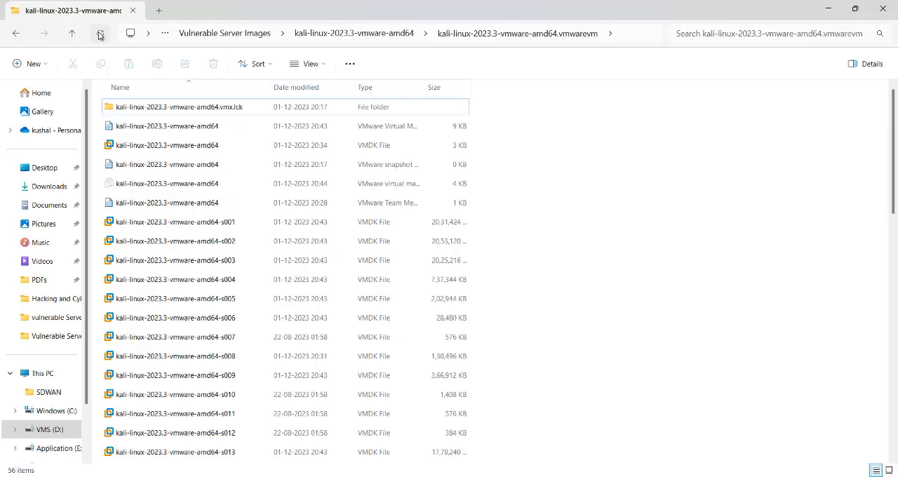
pyautogui.scroll(-12, 603, 187)
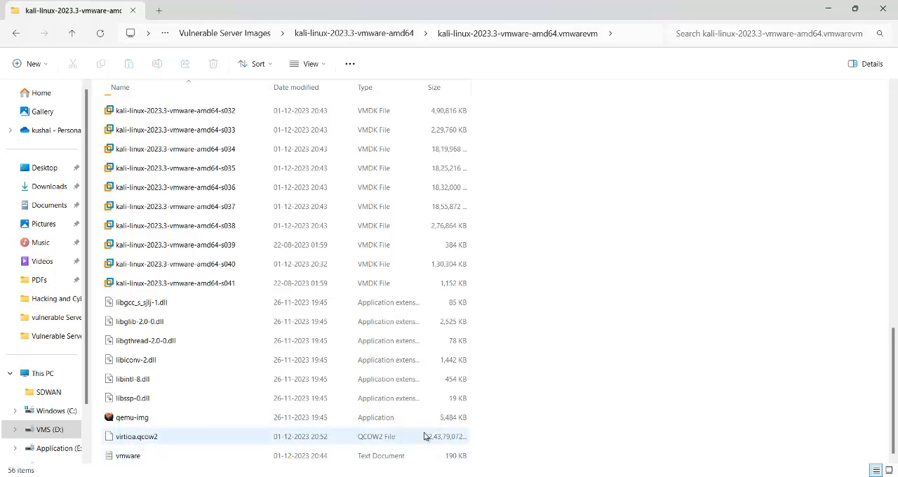
pyautogui.moveTo(666, 475)
pyautogui.click(652, 432)
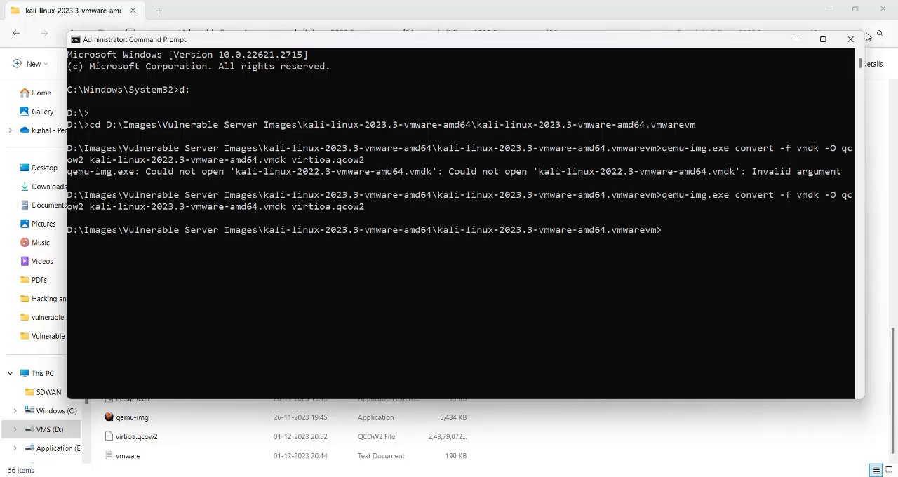
pyautogui.click(796, 38)
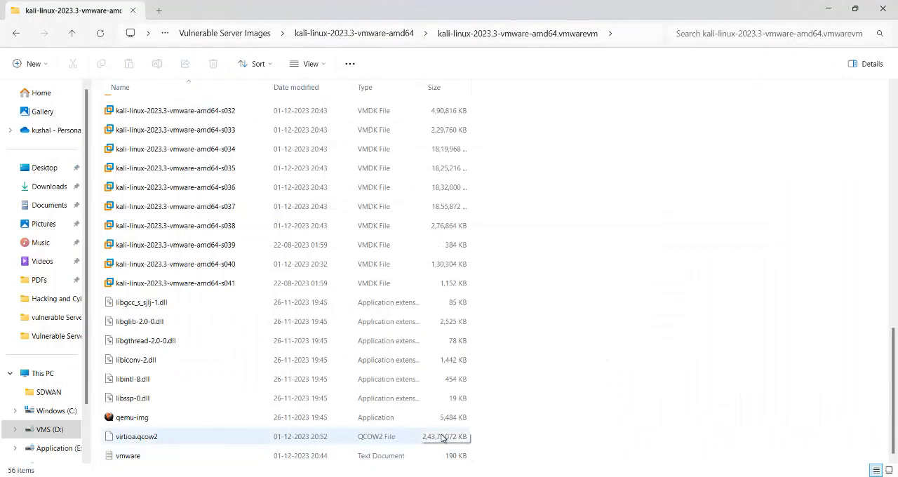
# - Switch to WinSCP, place its window over File Explorer and upload virtioa.qcow2 into the remote linux-kali-2023.3-amd64 folder
pyautogui.click(684, 476)
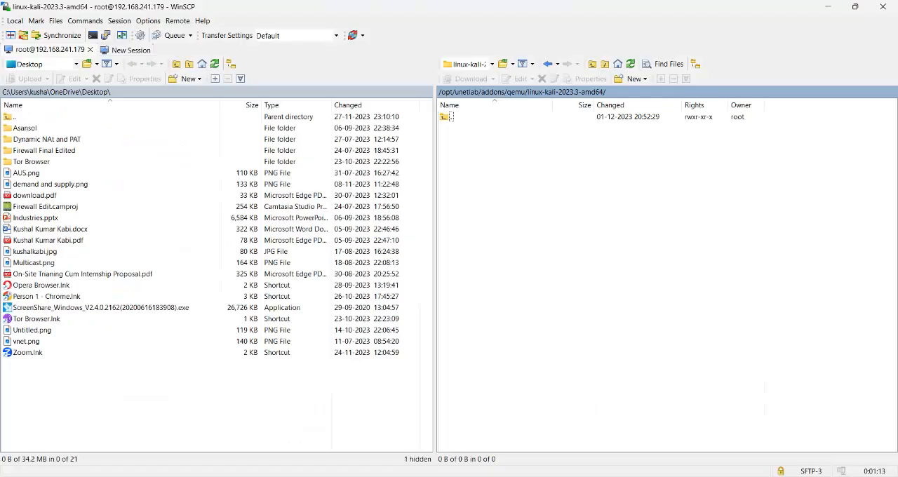
pyautogui.click(856, 6)
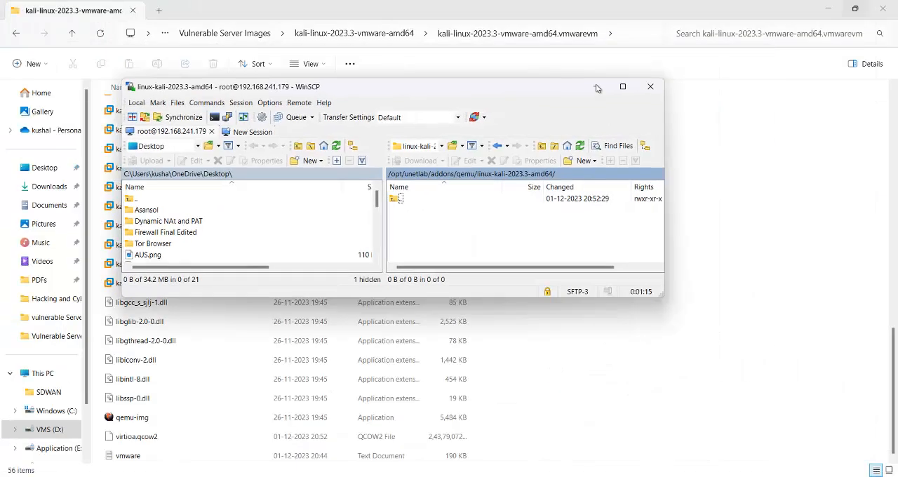
pyautogui.moveTo(502, 87); pyautogui.dragTo(558, 52)
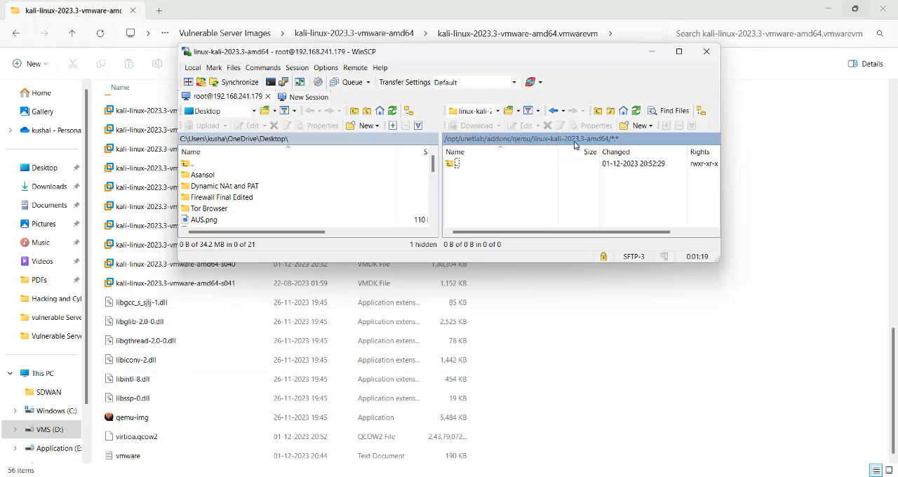
pyautogui.click(138, 438)
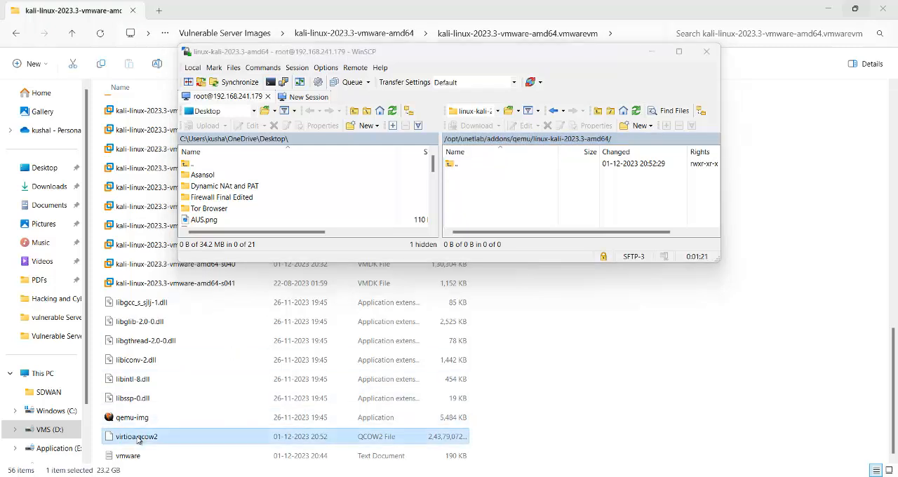
pyautogui.moveTo(138, 438); pyautogui.dragTo(484, 185)
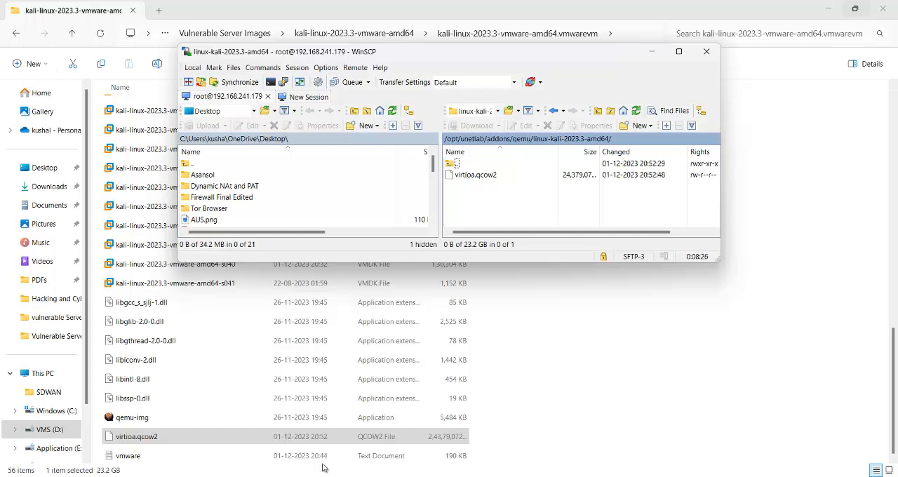
# - Minimize WinSCP, switch to the Hack & Security VM in VMware Workstation and log in as root with the account password
pyautogui.click(653, 53)
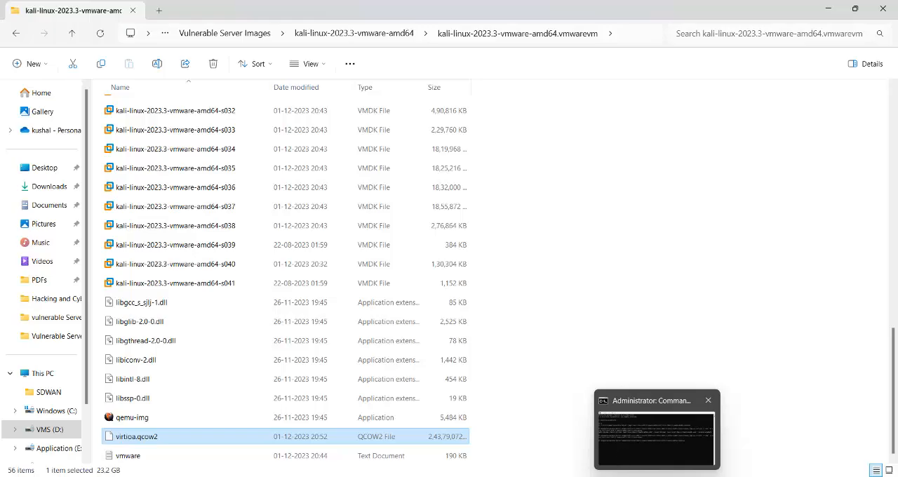
pyautogui.click(649, 429)
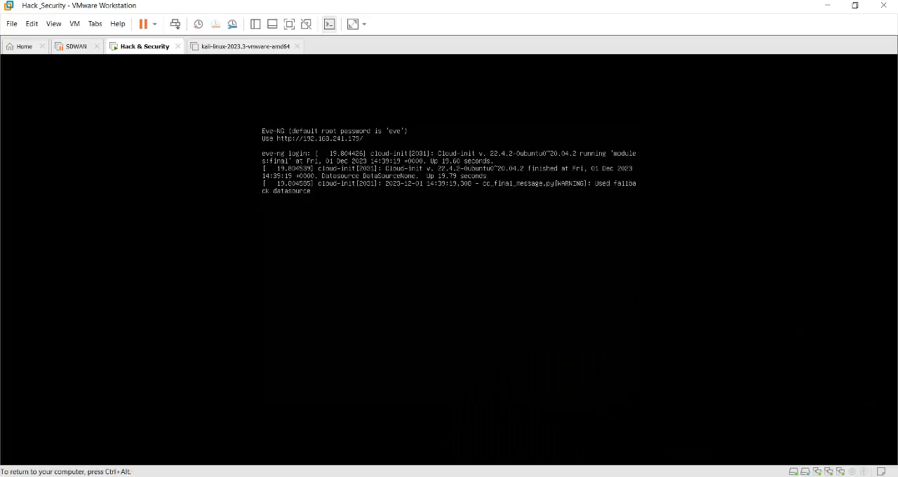
pyautogui.press('Return')
pyautogui.write('root')
pyautogui.press('Return')
pyautogui.press('Return')
# - Run /opt/unetlab/wrappers/unl_wrapper -a fixpermissions in the EVE-NG console and release the input back to the host
pyautogui.write('/opt/unetlab/wrappers/unl_wrapper -a fixpermissions')
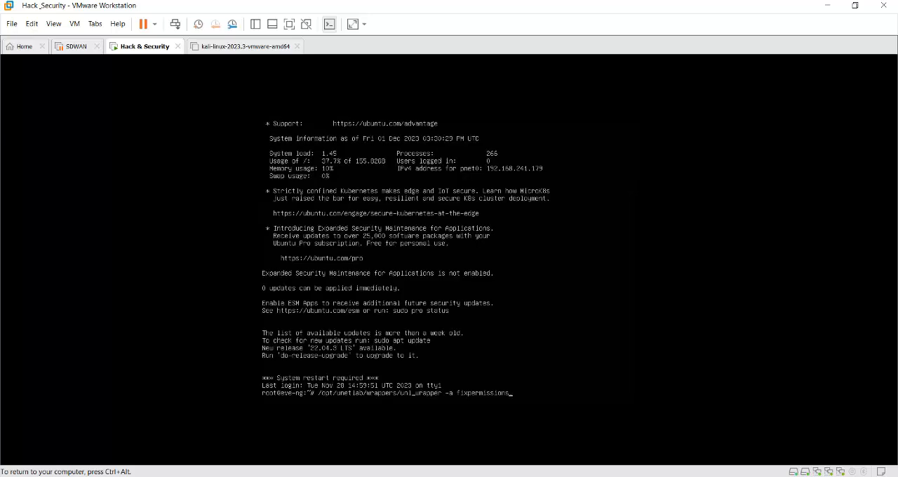
pyautogui.press('Return')
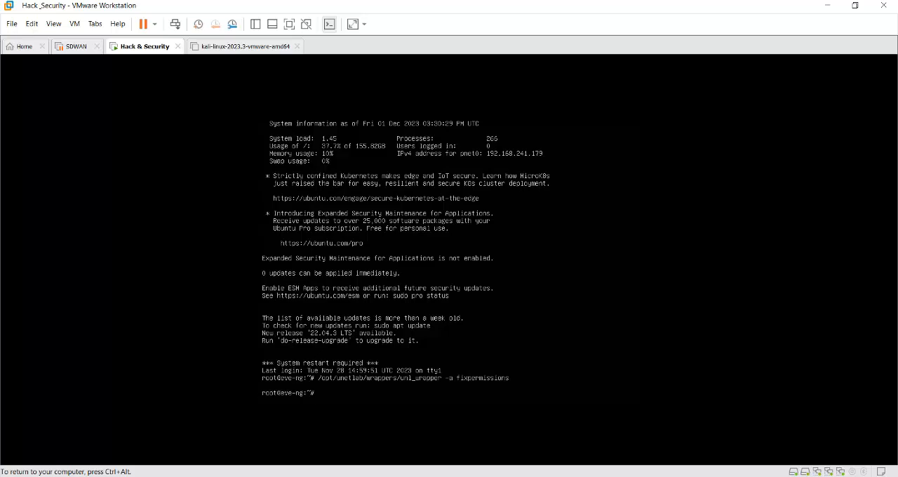
pyautogui.hotkey('ctrl', 'alt')
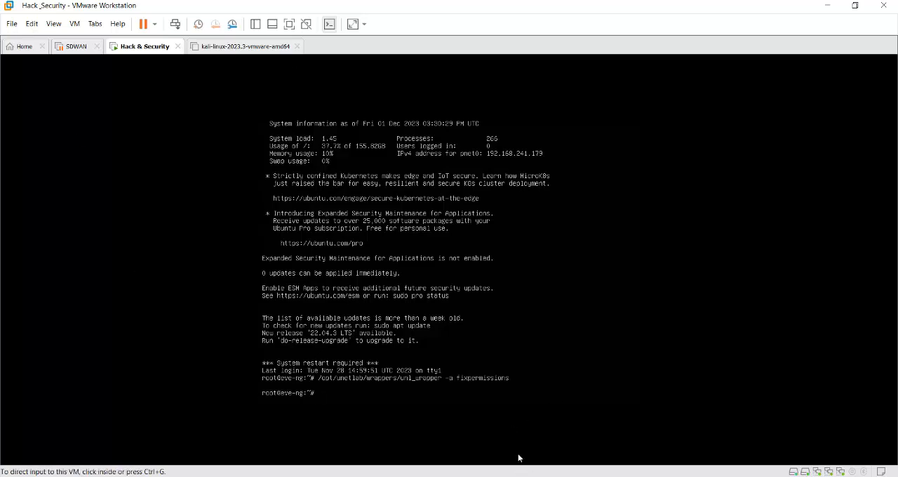
# - Switch to Firefox, close the leafpad installation page and bring up the EVE topology
pyautogui.moveTo(503, 476)
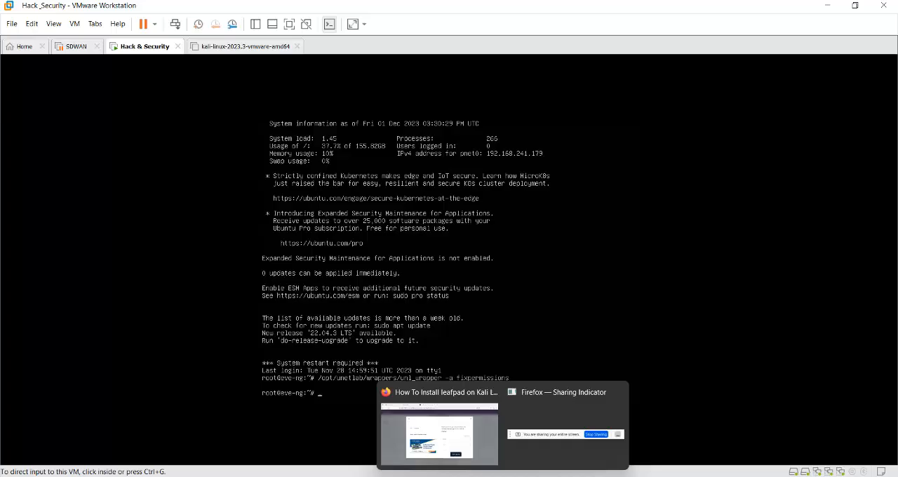
pyautogui.click(473, 438)
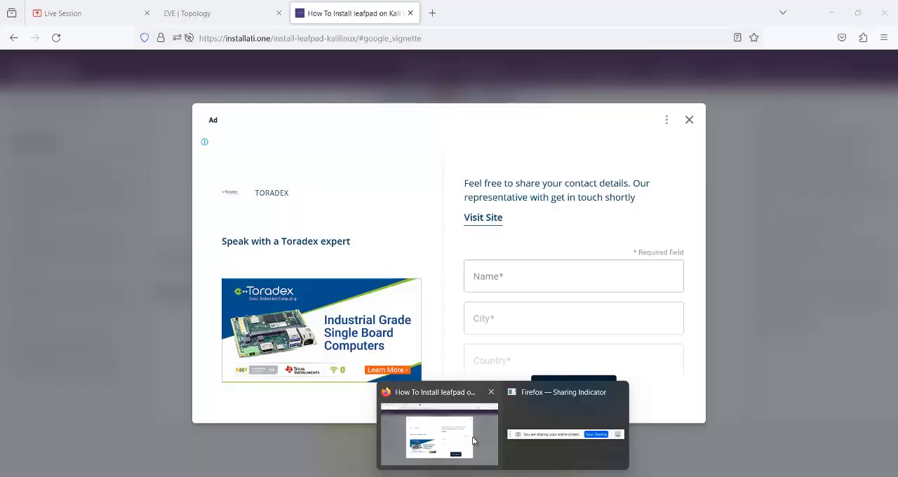
pyautogui.click(412, 13)
pyautogui.click(256, 14)
# - Add one node to the topology from the Linux template with the image linux-kali-2023.3-amd64, keeping the other settings at their defaults
pyautogui.rightClick(451, 106)
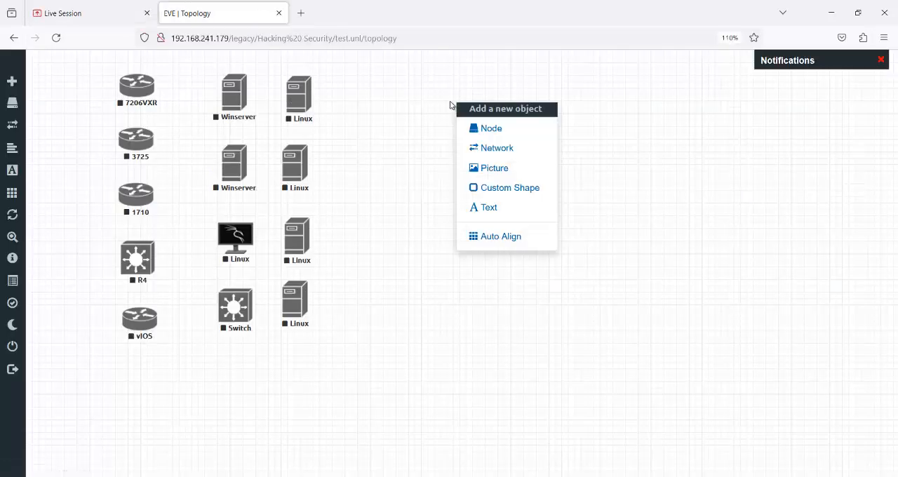
pyautogui.click(503, 135)
pyautogui.write('lin')
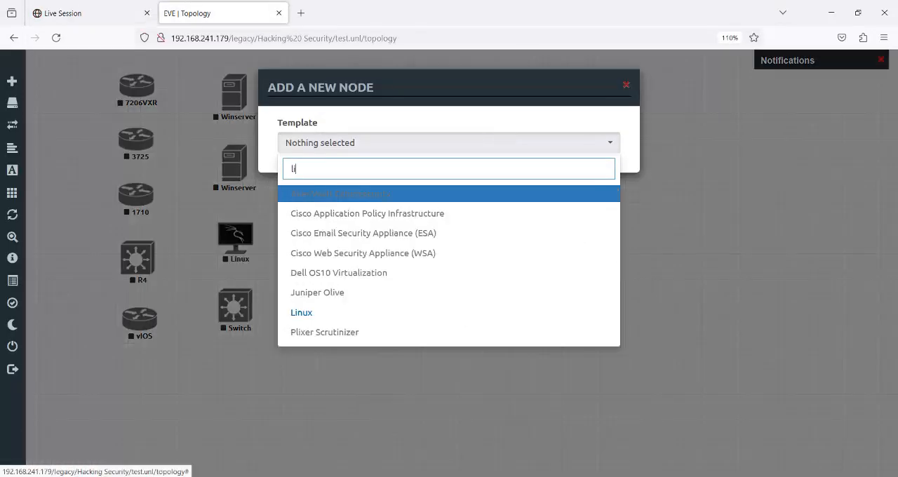
pyautogui.click(457, 194)
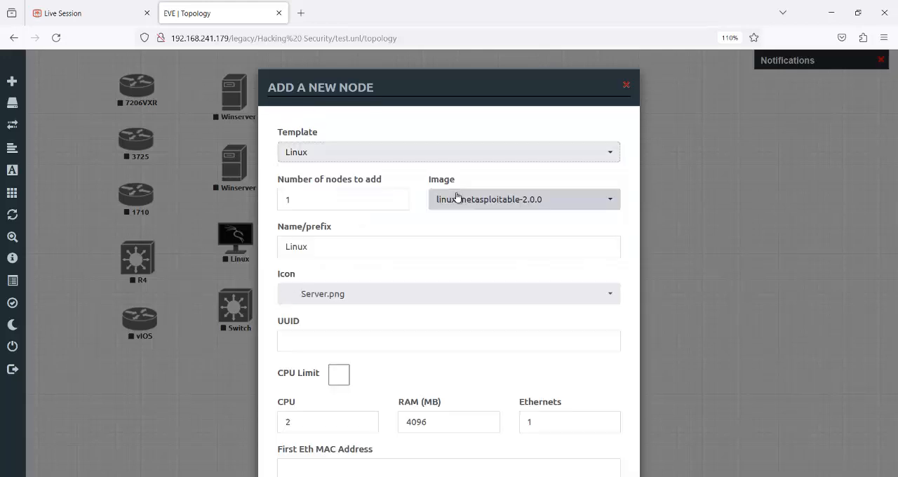
pyautogui.click(576, 202)
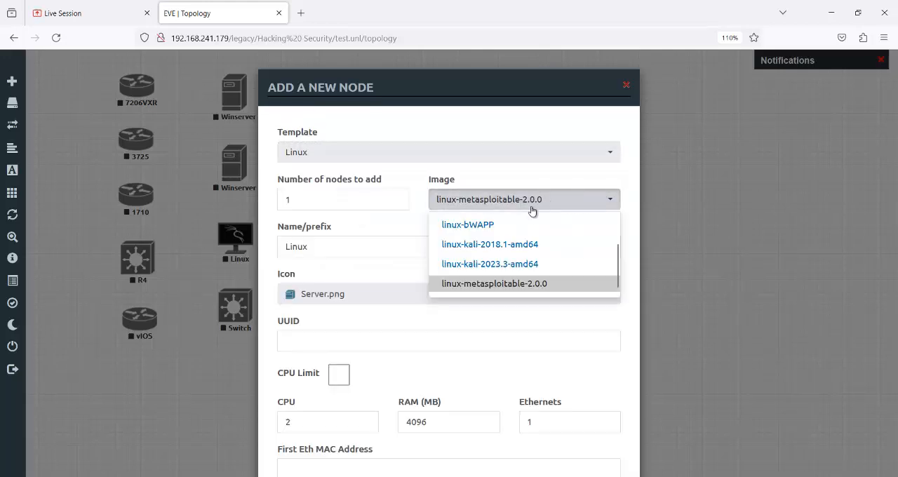
pyautogui.click(502, 271)
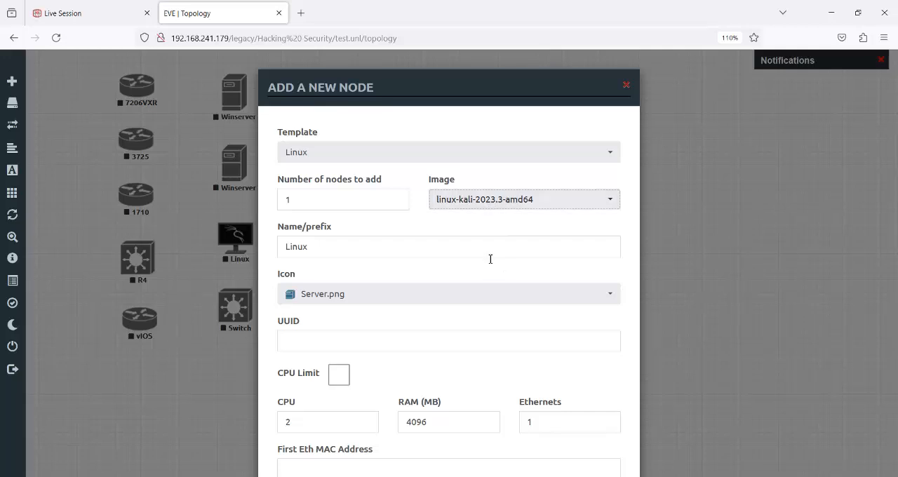
pyautogui.scroll(-5, 497, 273)
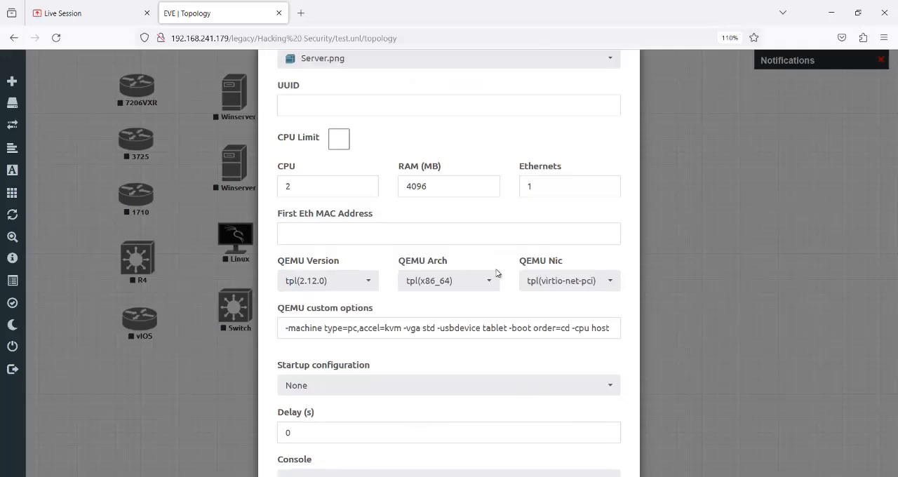
pyautogui.scroll(-2, 497, 273)
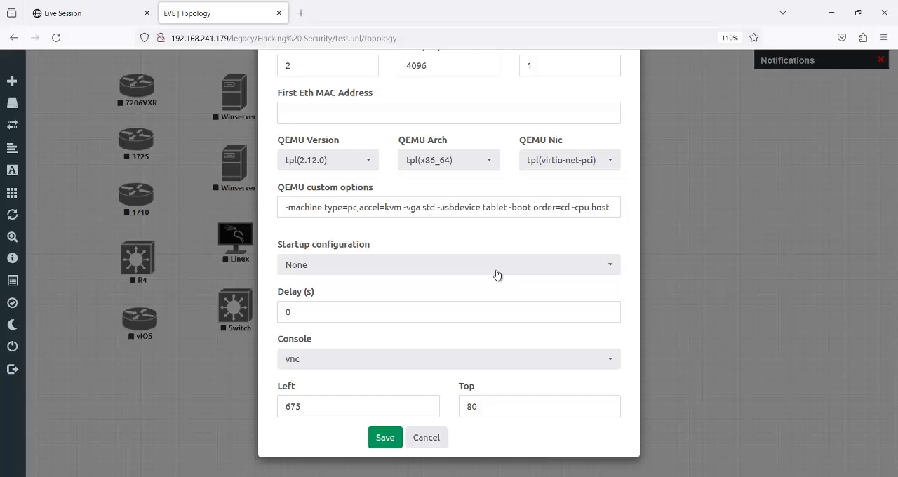
pyautogui.click(380, 438)
# - Place the new Linux node beside the other Linux nodes, start it and allow its VNC link to open in ultravnc_wrapper
pyautogui.moveTo(480, 115); pyautogui.dragTo(451, 150)
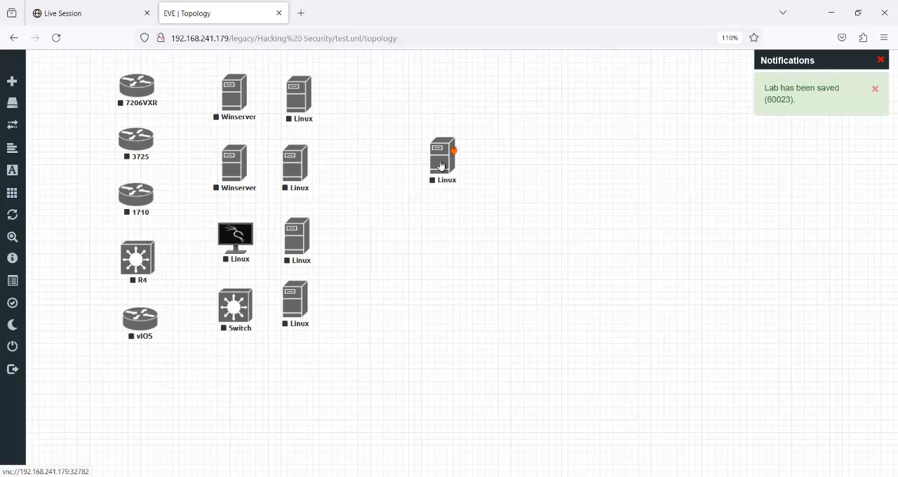
pyautogui.rightClick(443, 163)
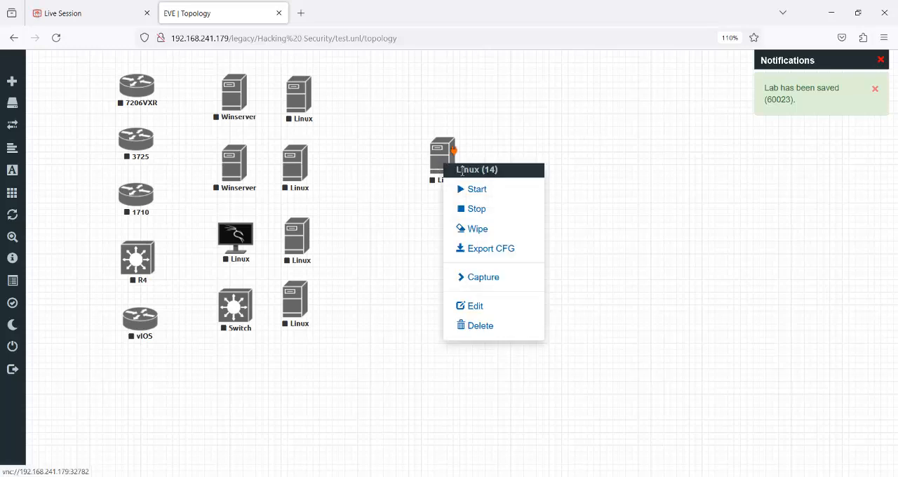
pyautogui.click(477, 190)
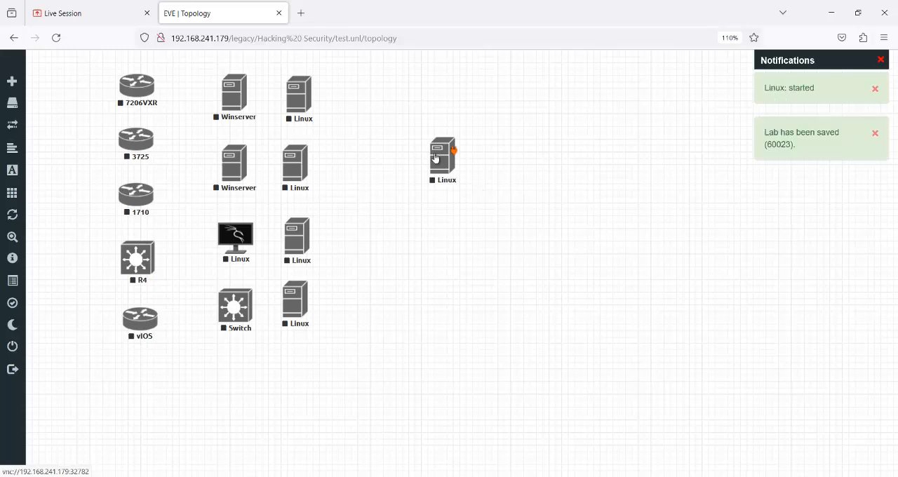
pyautogui.moveTo(442, 165); pyautogui.dragTo(351, 100)
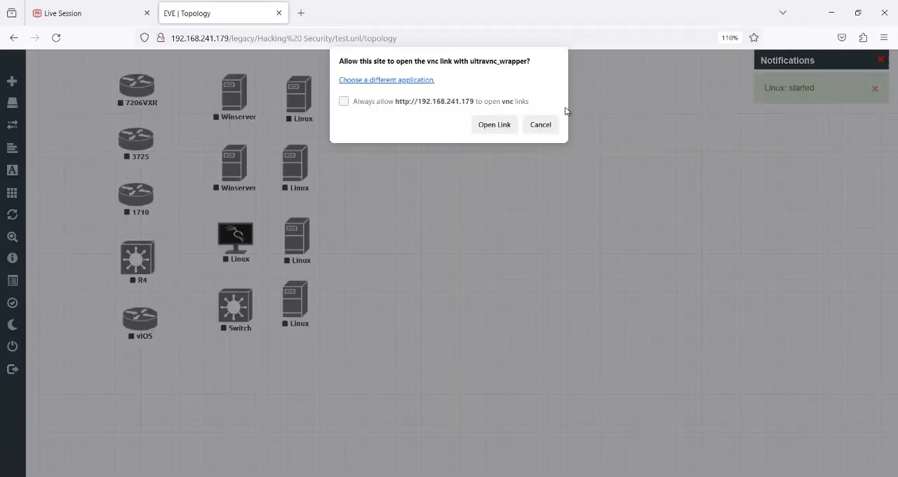
pyautogui.click(498, 125)
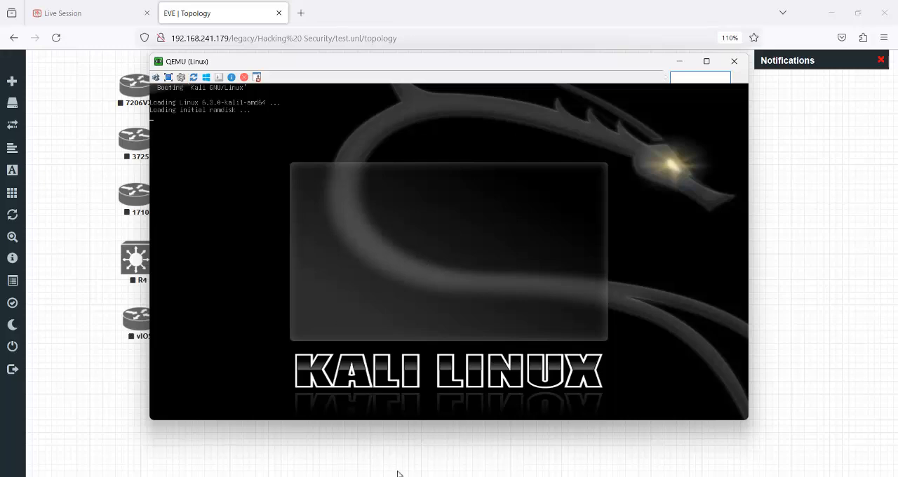
# - Switch to Microsoft Edge, bring up the start of Backbox Setup.pdf and minimize the QEMU console covering it
pyautogui.moveTo(400, 475)
pyautogui.click(403, 437)
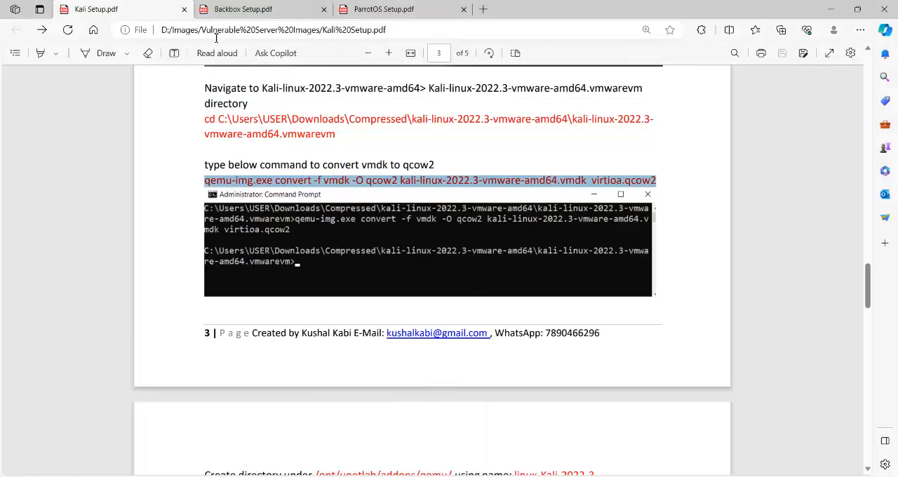
pyautogui.scroll(5, 419, 260)
pyautogui.scroll(15, 419, 263)
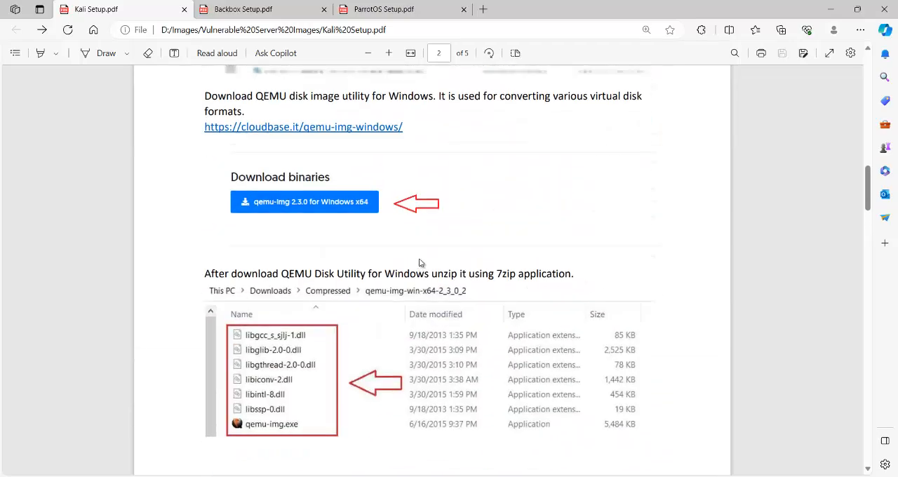
pyautogui.click(254, 8)
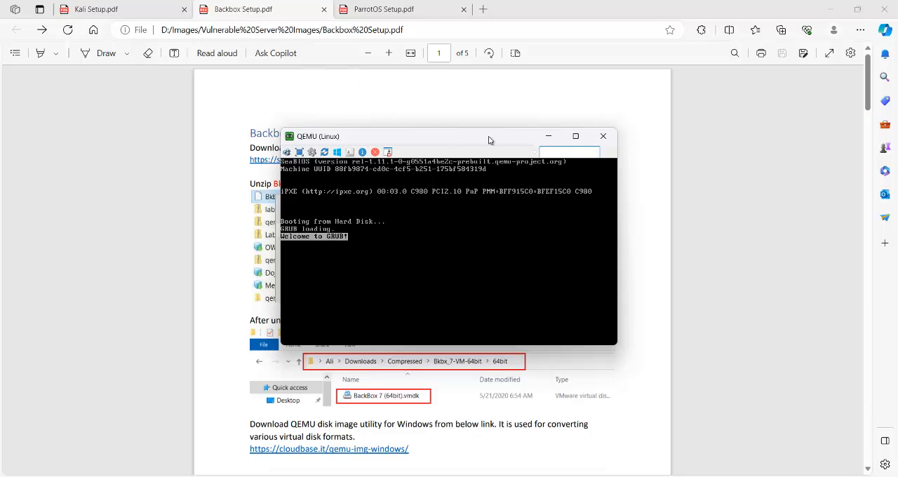
pyautogui.click(549, 135)
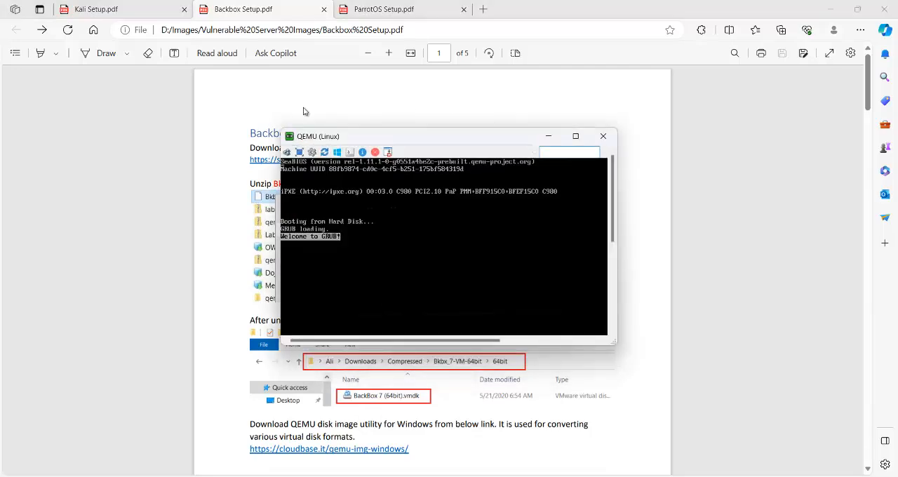
pyautogui.click(550, 138)
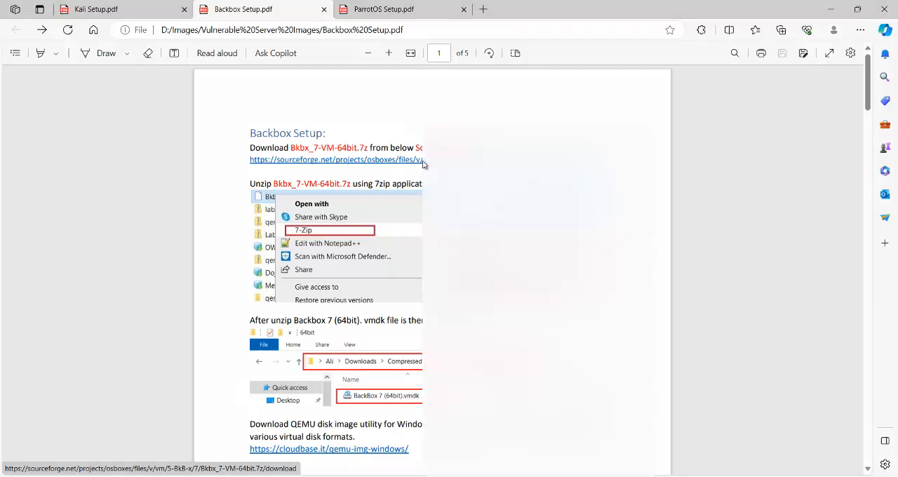
# - Open the SourceForge download link for Bkbx_7-VM-64bit.7z from the Backbox setup guide
pyautogui.rightClick(423, 163)
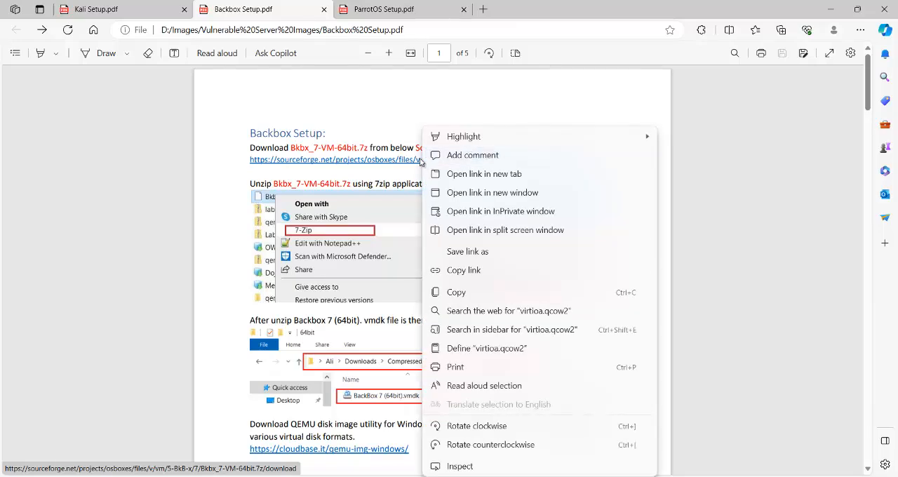
pyautogui.rightClick(388, 162)
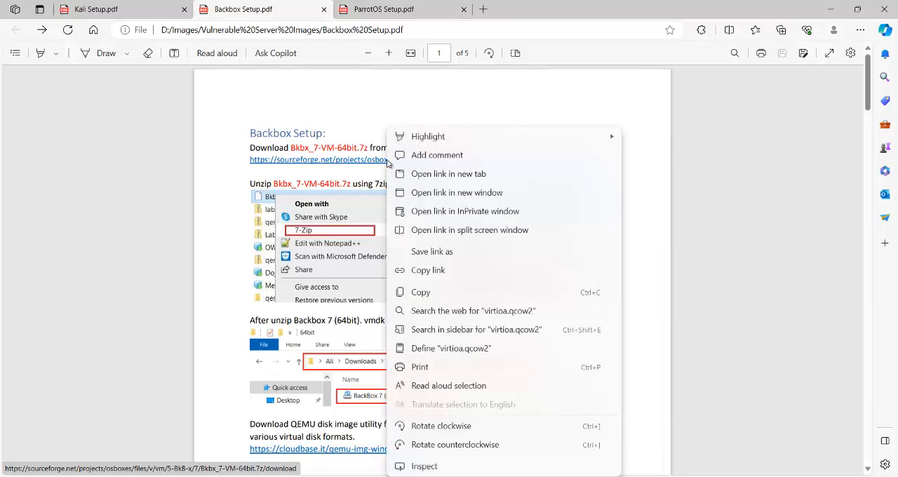
pyautogui.click(379, 165)
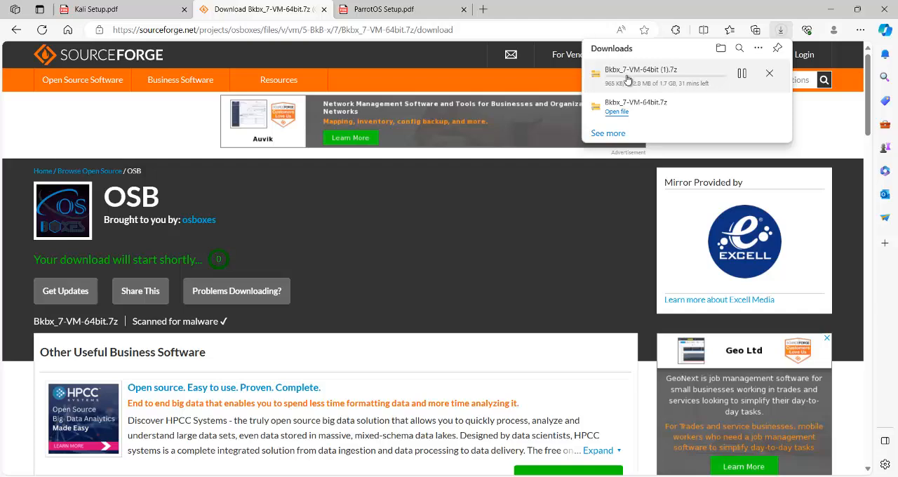
# - Cancel the download of Bkbx_7-VM-64bit (1).7z and return to Backbox Setup.pdf
pyautogui.click(743, 75)
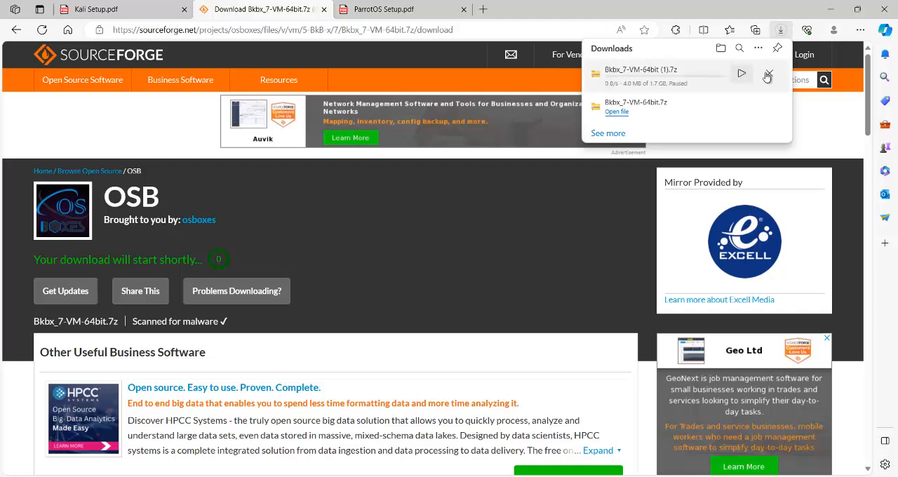
pyautogui.click(769, 74)
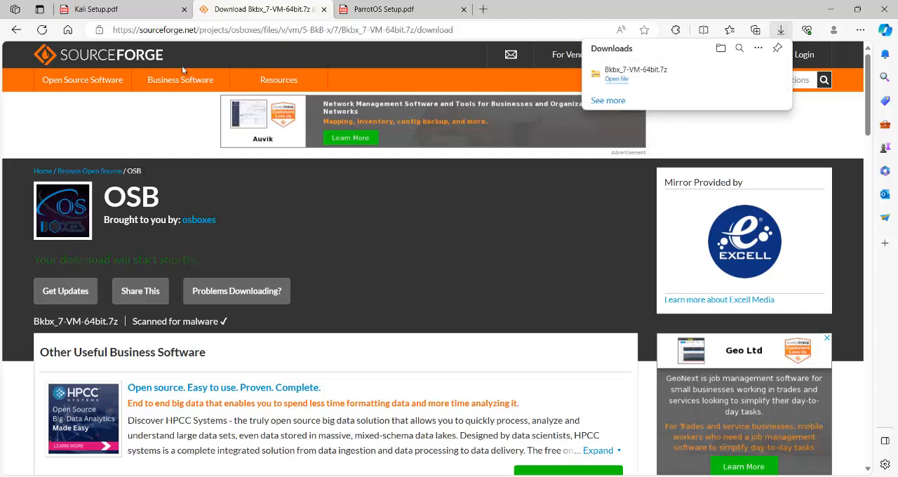
pyautogui.click(18, 30)
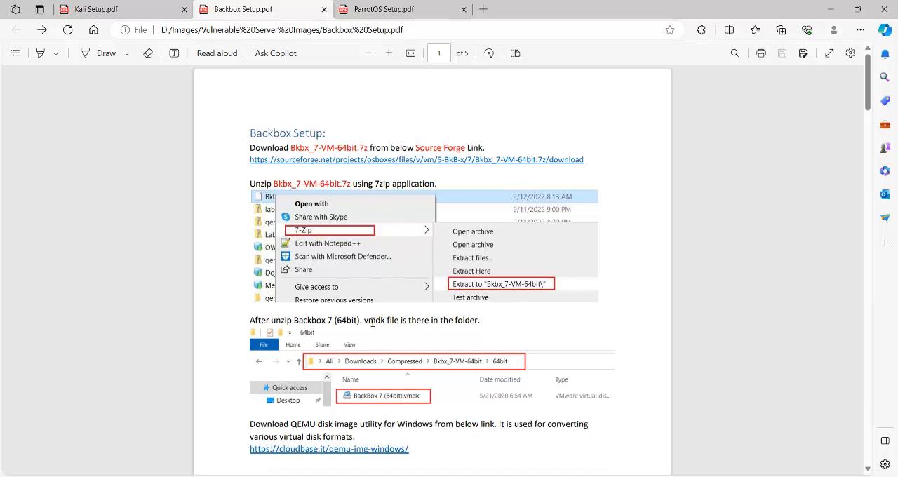
pyautogui.moveTo(365, 320); pyautogui.dragTo(388, 322)
# - Bring up the QEMU console full screen and shut down Kali Linux from its login screen
pyautogui.moveTo(683, 476)
pyautogui.click(680, 425)
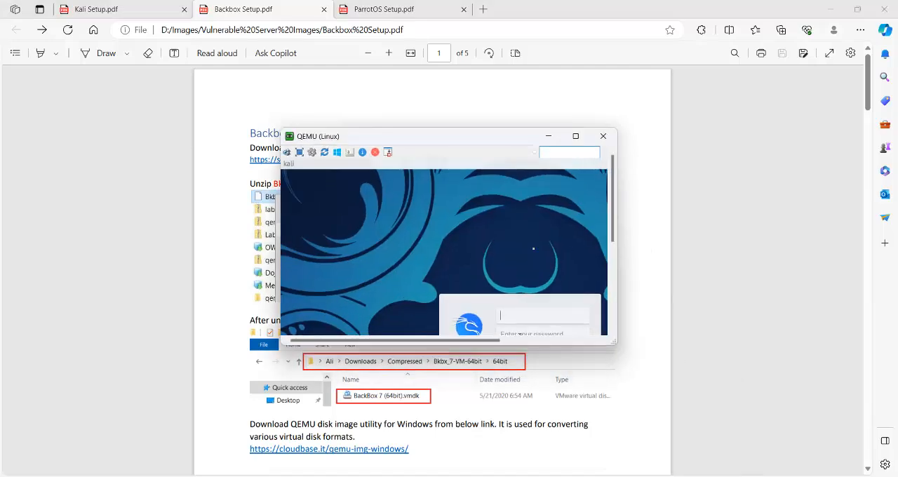
pyautogui.click(576, 136)
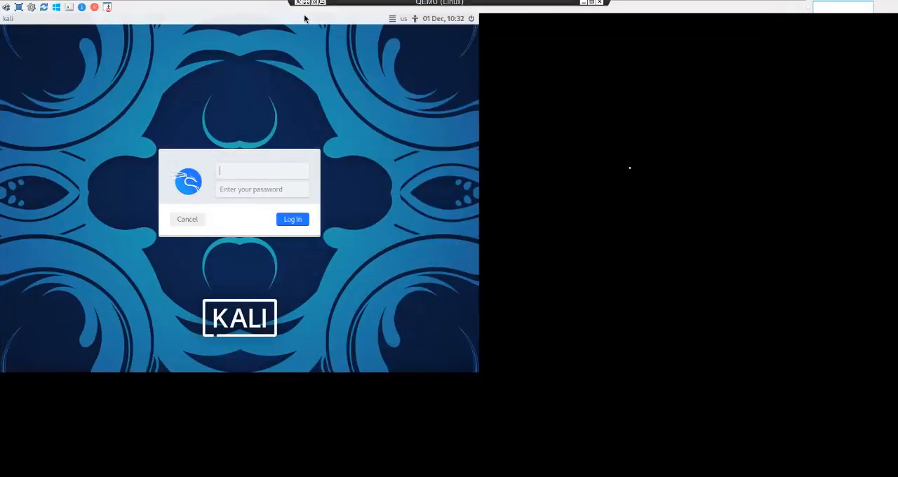
pyautogui.click(472, 18)
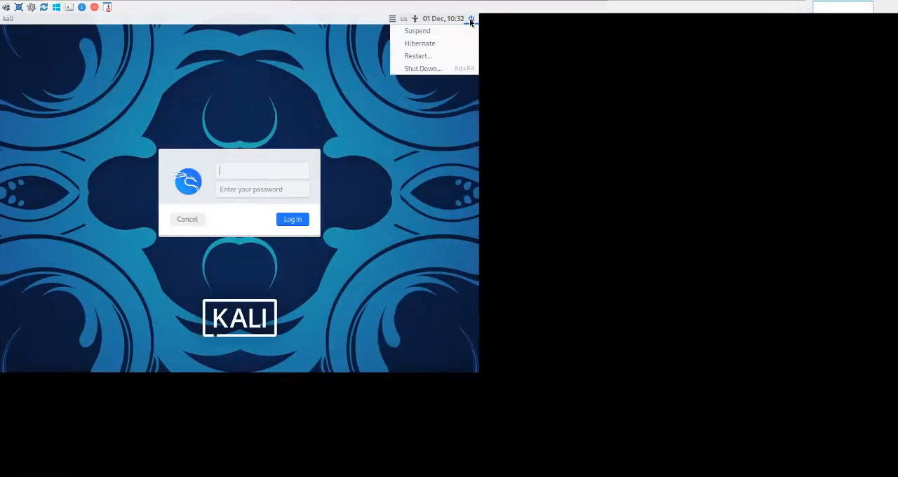
pyautogui.click(441, 69)
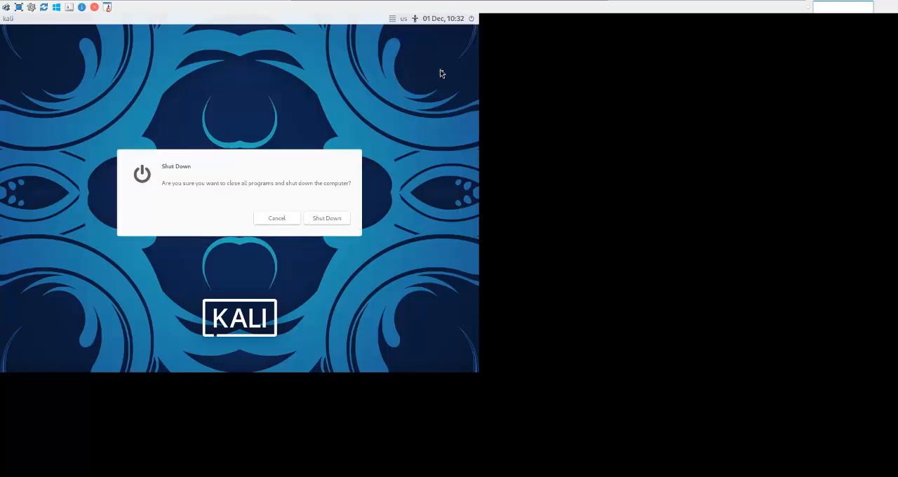
pyautogui.click(324, 219)
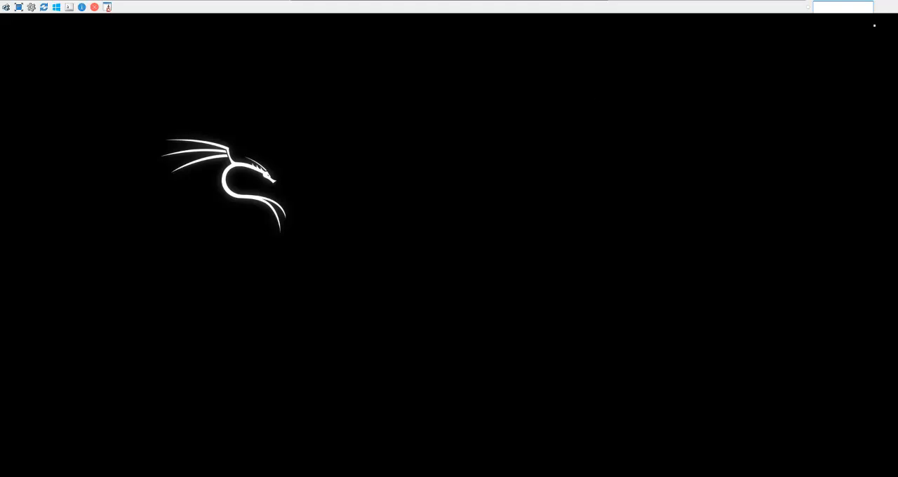
# - Leave full screen and close the UltraVNC viewer along with its message box over the EVE topology
pyautogui.click(19, 9)
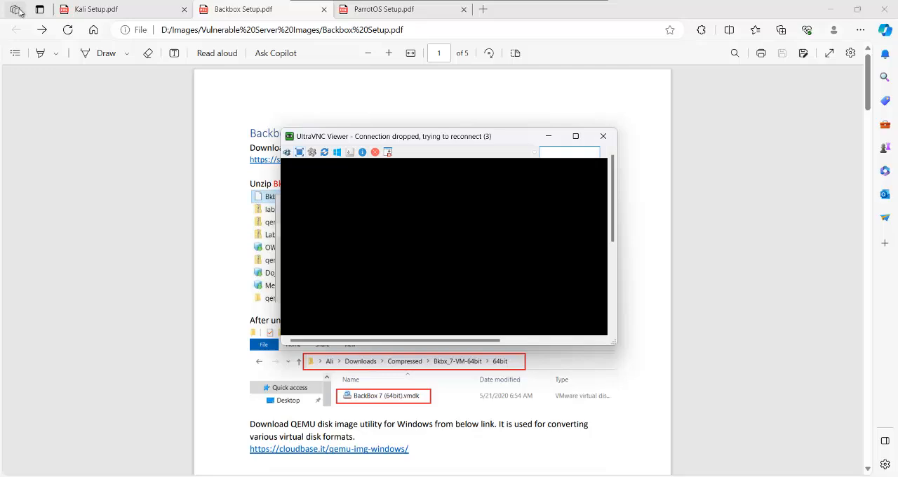
pyautogui.click(603, 137)
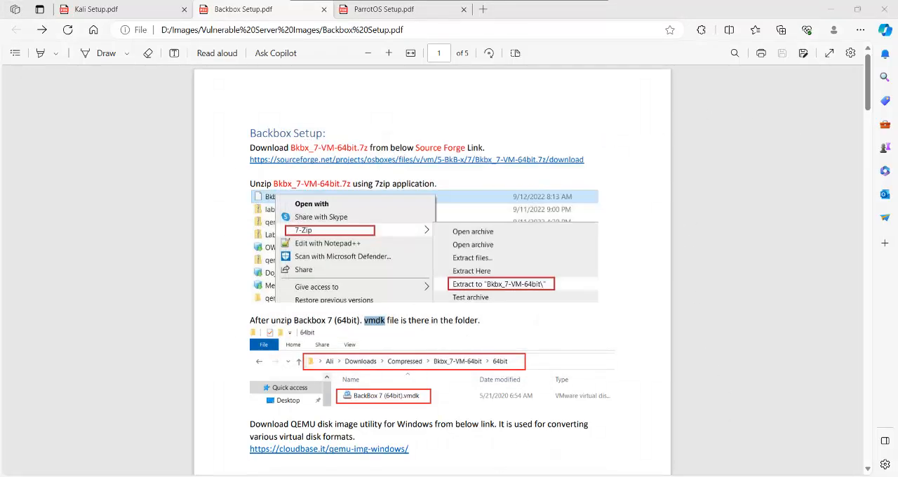
pyautogui.click(439, 414)
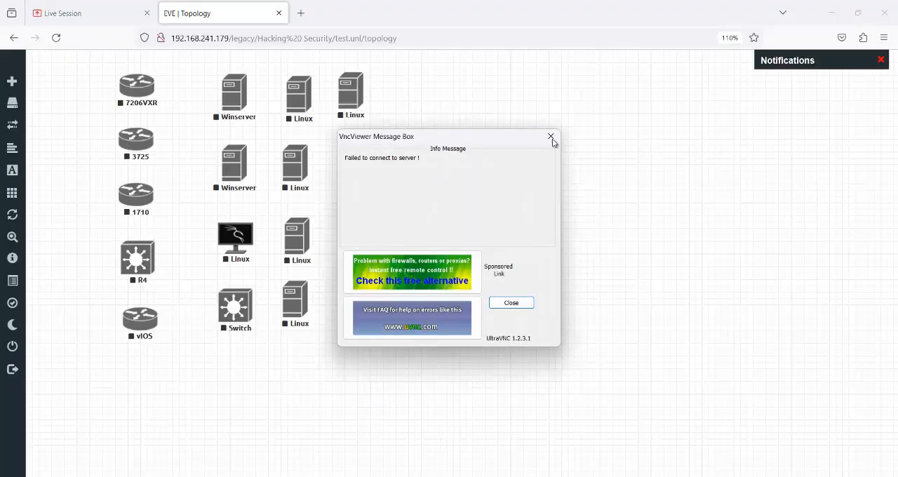
pyautogui.click(551, 137)
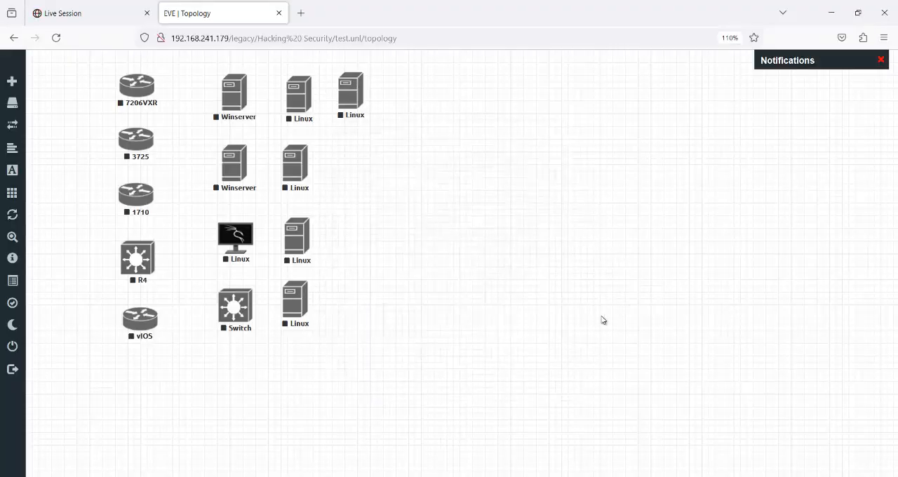
# - Return to Backbox Setup.pdf, switch to File Explorer and go up to the Vulnerable Server Images folder
pyautogui.moveTo(374, 476)
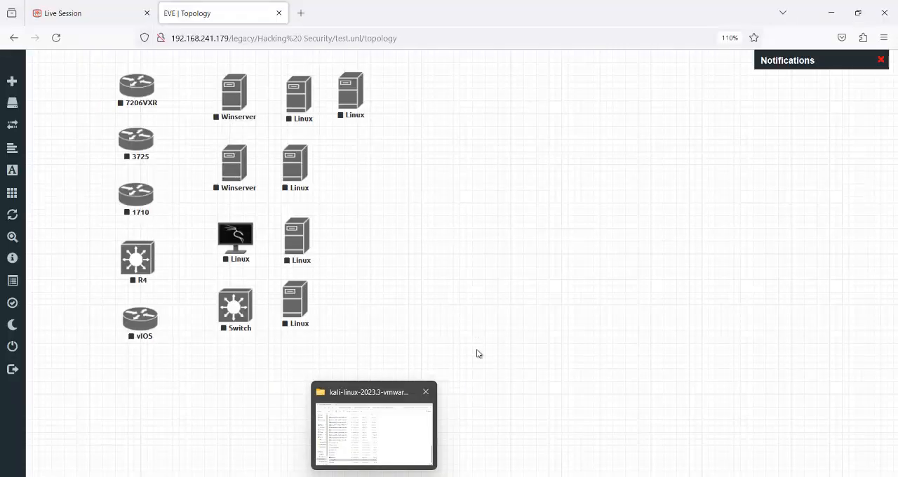
pyautogui.click(427, 476)
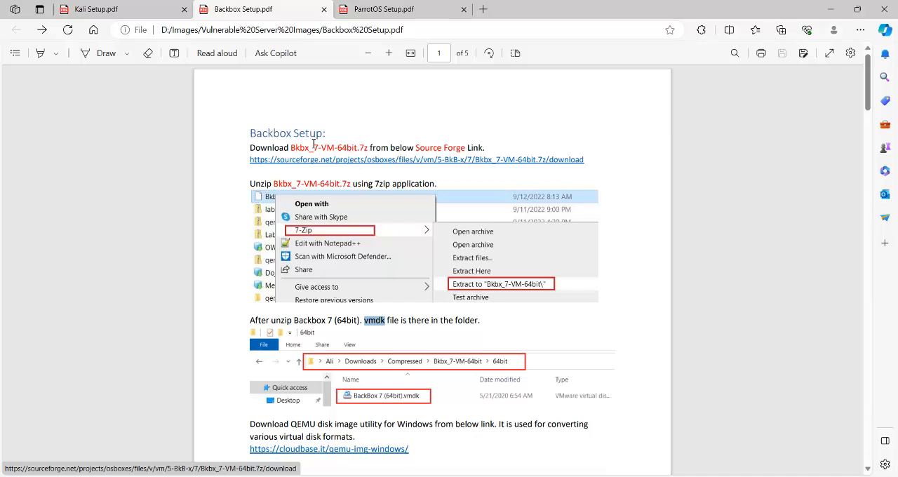
pyautogui.moveTo(374, 476)
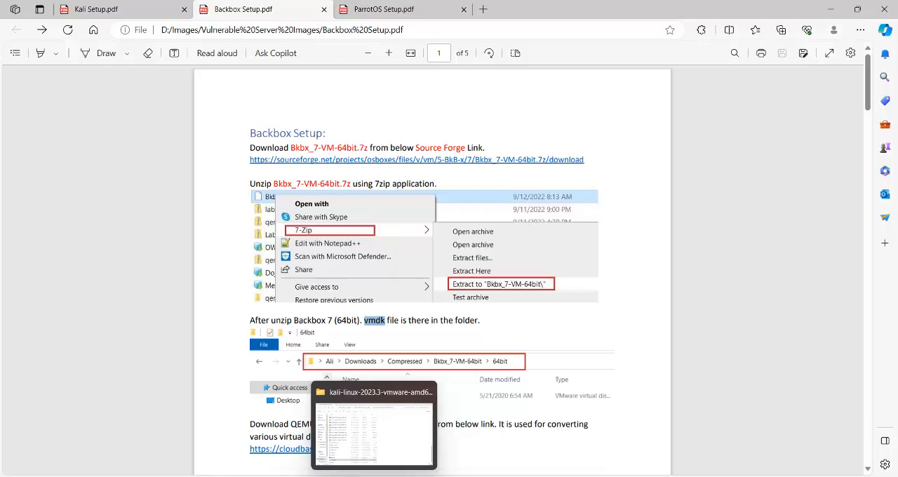
pyautogui.click(374, 428)
pyautogui.click(71, 34)
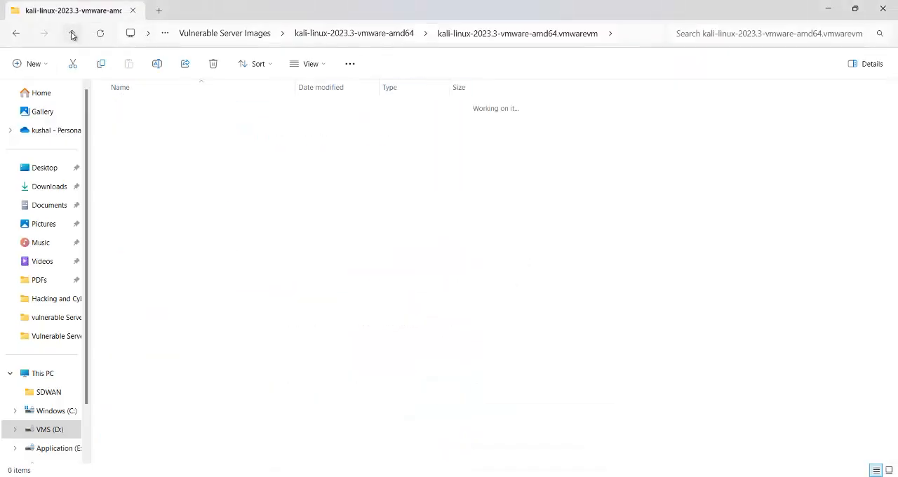
pyautogui.click(71, 34)
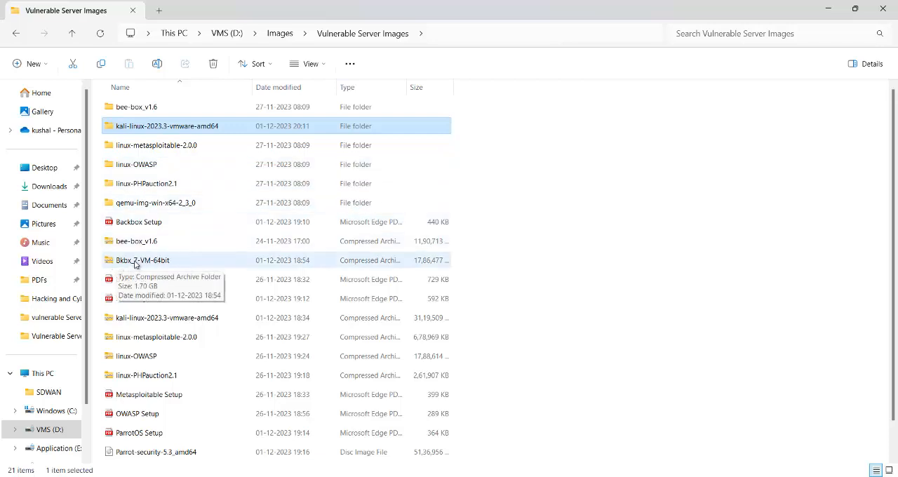
# - Extract the Bkbx_7-VM-64bit archive into the proposed destination folder
pyautogui.rightClick(173, 265)
pyautogui.rightClick(163, 261)
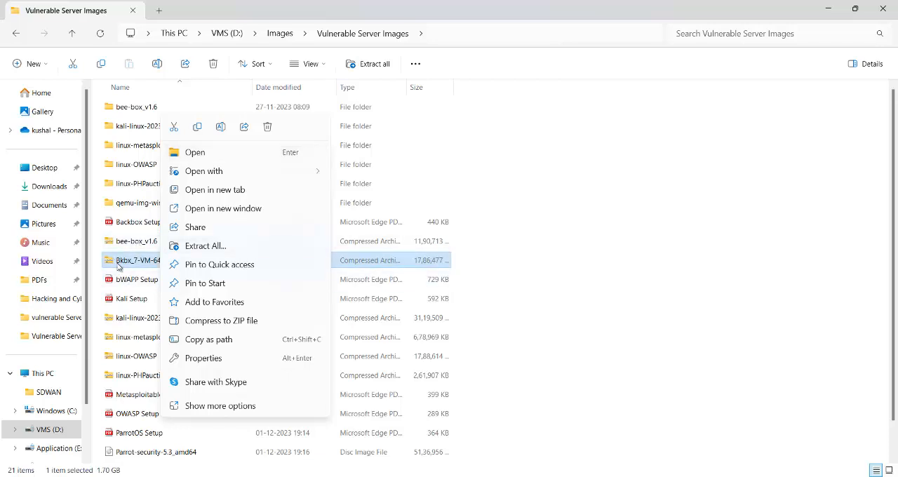
pyautogui.click(204, 246)
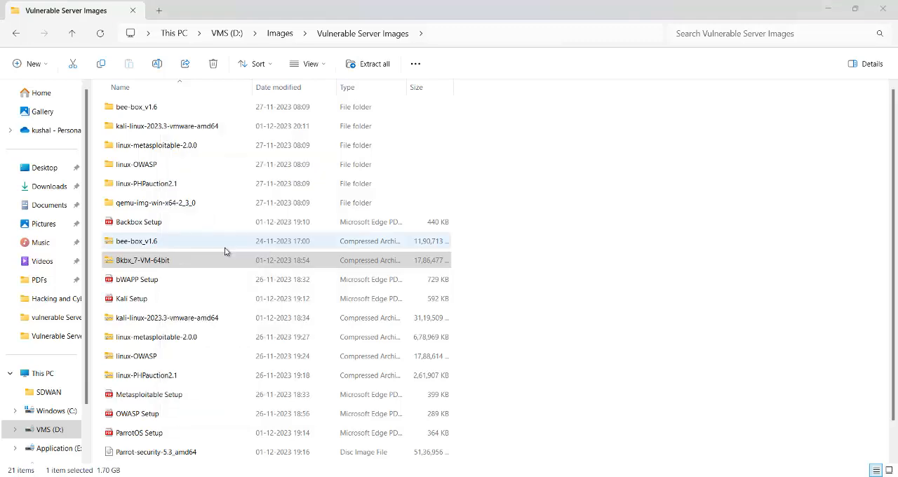
pyautogui.click(542, 367)
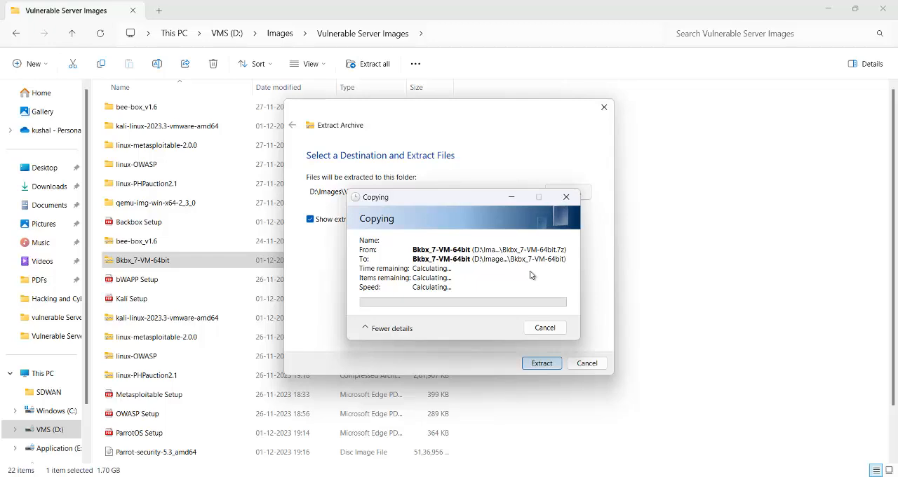
# - Check the properties of the Bkbx_7-VM-64bit archive and close them without making changes
pyautogui.rightClick(148, 260)
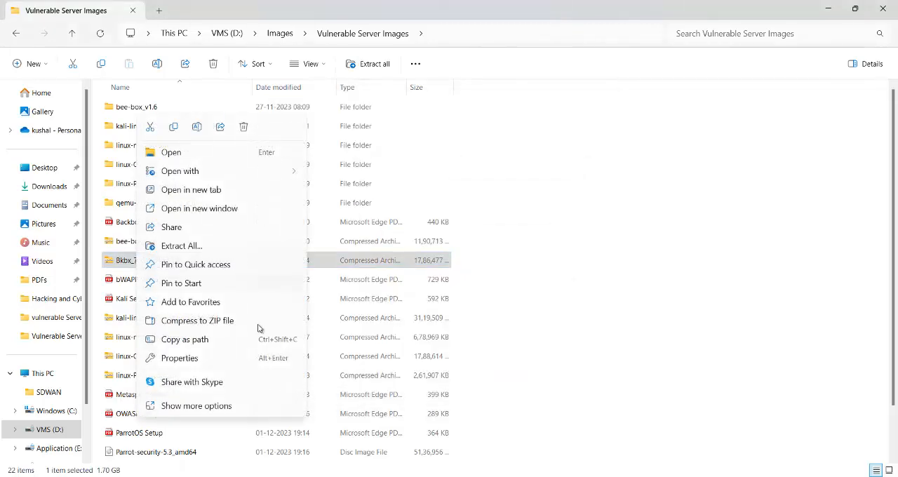
pyautogui.click(222, 359)
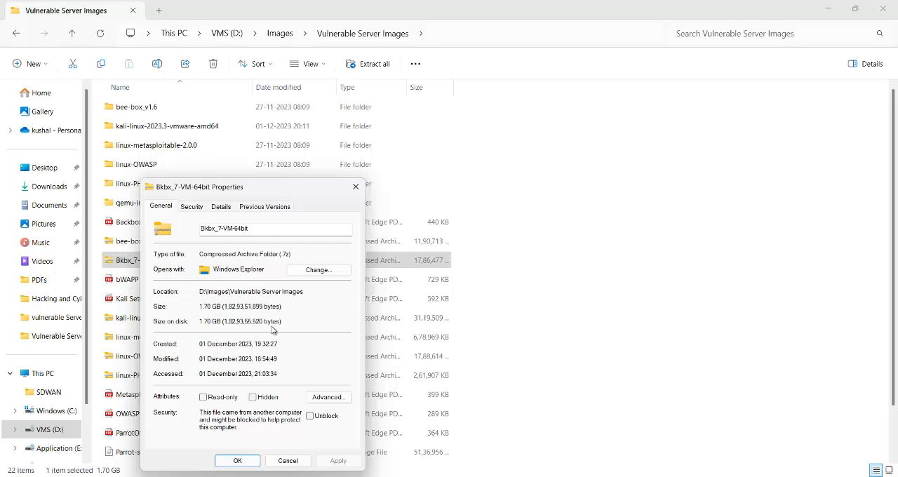
pyautogui.click(289, 461)
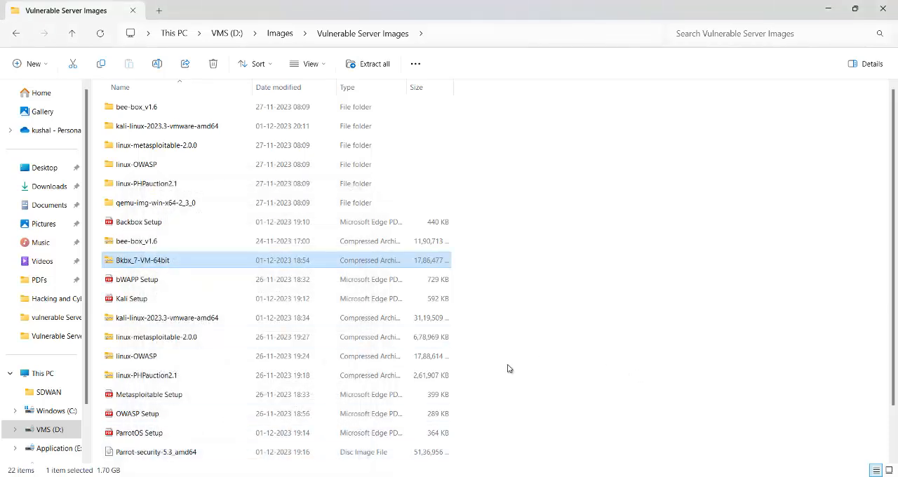
pyautogui.click(502, 413)
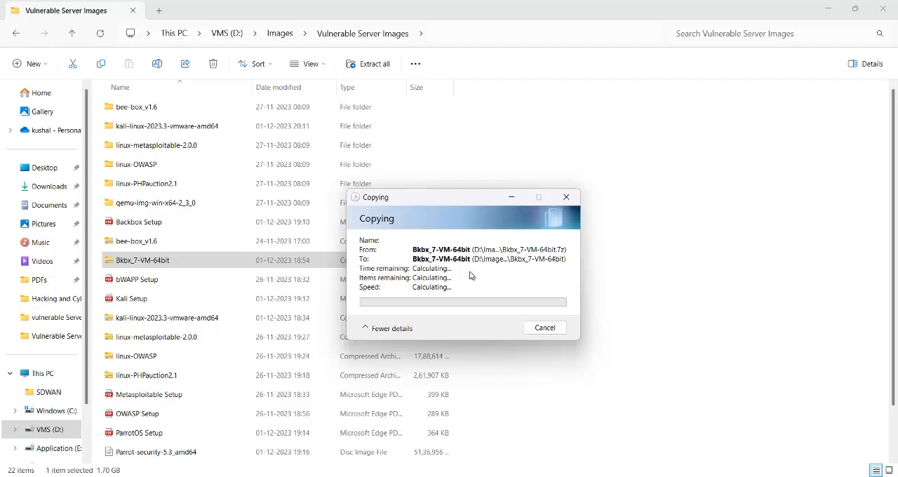
pyautogui.click(830, 12)
pyautogui.click(830, 10)
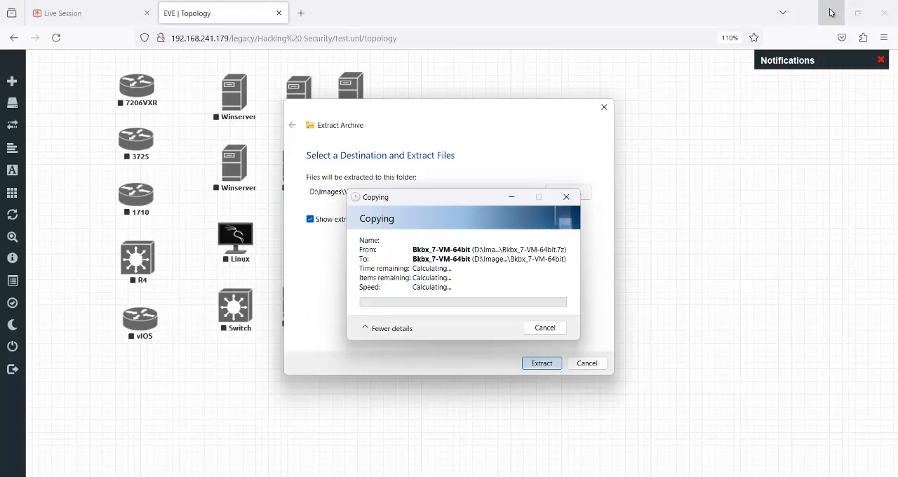
pyautogui.click(821, 9)
pyautogui.rightClick(736, 78)
pyautogui.click(763, 125)
pyautogui.rightClick(738, 95)
pyautogui.click(771, 136)
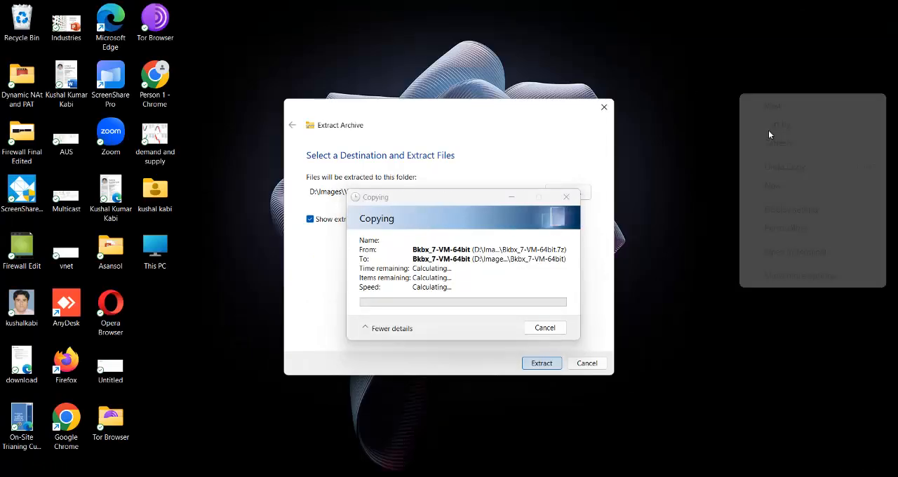
pyautogui.moveTo(683, 475)
pyautogui.click(683, 442)
pyautogui.click(652, 51)
# - Return to File Explorer and close the extra Bkbx_7-VM-64bit window, keeping the Vulnerable Server Images window open
pyautogui.moveTo(374, 476)
pyautogui.click(364, 431)
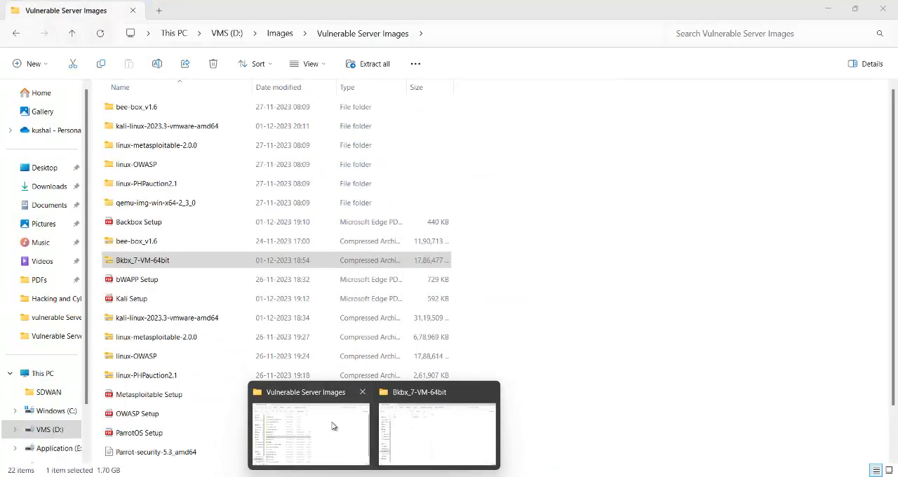
pyautogui.click(334, 426)
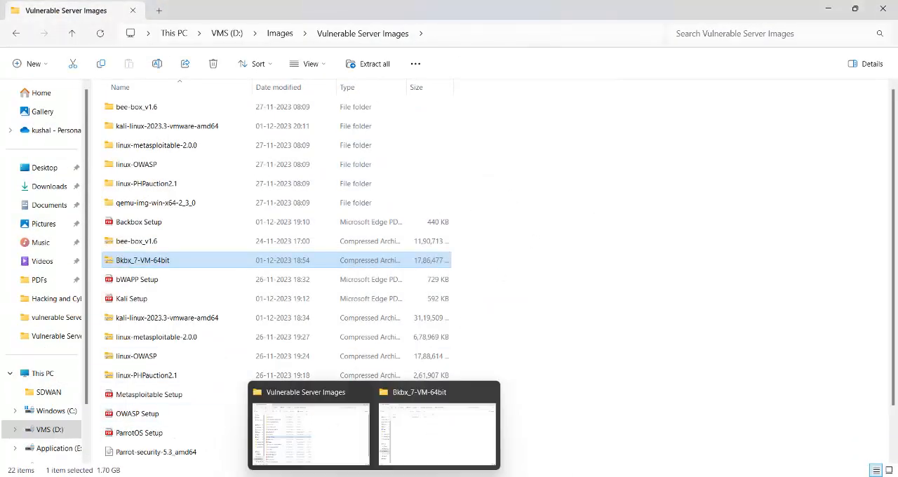
pyautogui.moveTo(375, 475)
pyautogui.click(412, 453)
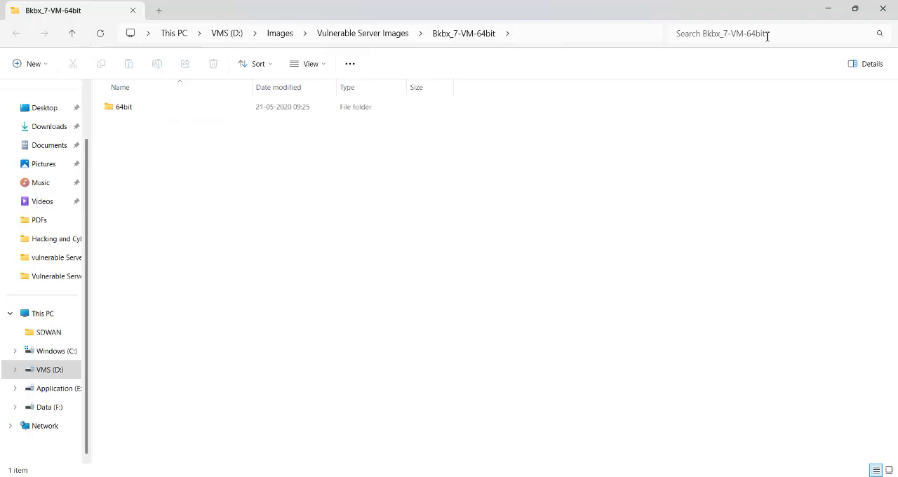
pyautogui.click(881, 8)
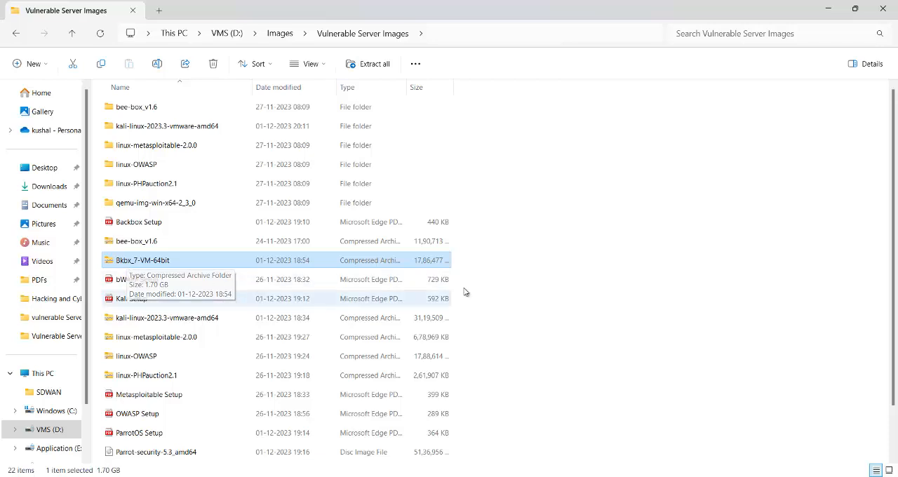
# - Refresh the Vulnerable Server Images listing and open the 64bit subfolder of the extracted Bkbx_7-VM-64bit folder
pyautogui.scroll(-1, 611, 276)
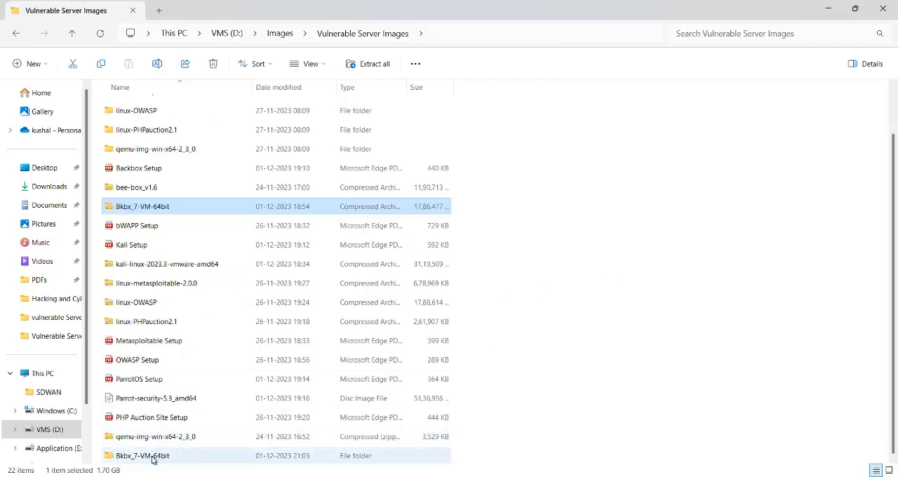
pyautogui.rightClick(629, 252)
pyautogui.moveTo(693, 288)
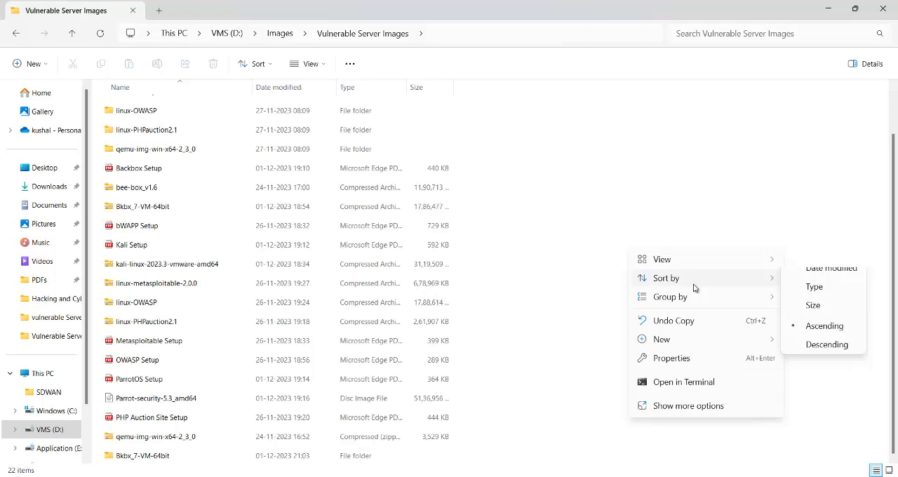
pyautogui.click(601, 193)
pyautogui.click(100, 35)
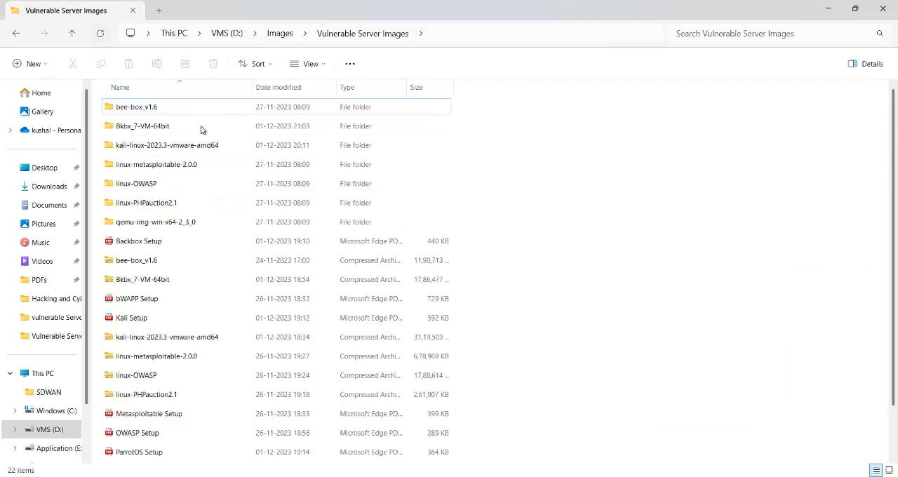
pyautogui.doubleClick(143, 126)
pyautogui.doubleClick(126, 107)
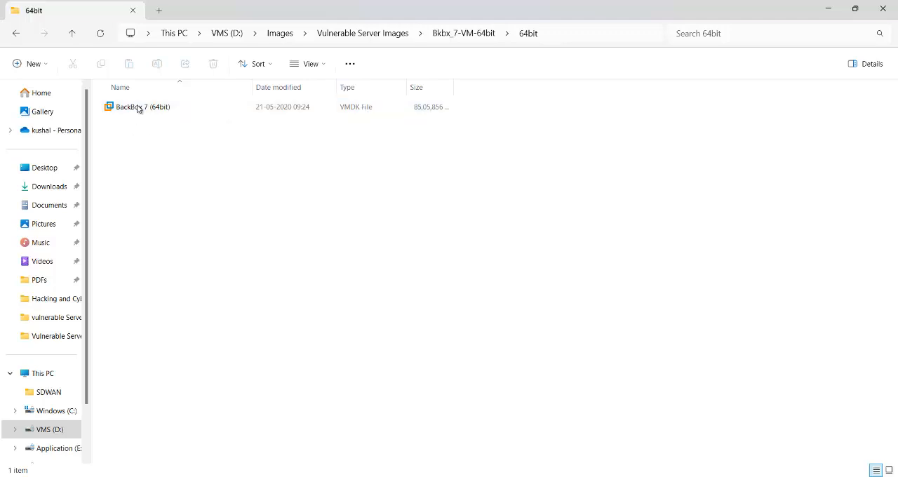
# - Go back up to Vulnerable Server Images and copy all the files in the qemu-img-win-x64-2_3_0 folder
pyautogui.click(72, 33)
pyautogui.click(72, 33)
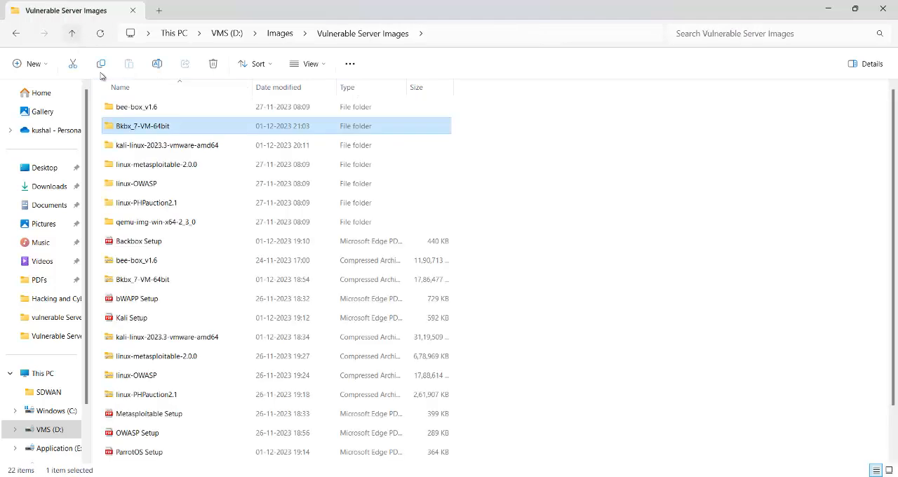
pyautogui.doubleClick(154, 223)
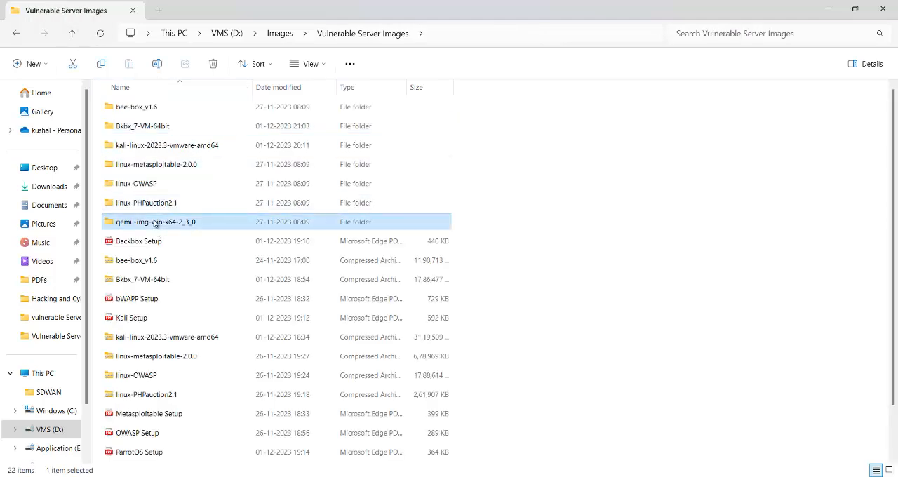
pyautogui.moveTo(136, 272); pyautogui.dragTo(181, 105)
pyautogui.hotkey('ctrl', 'c')
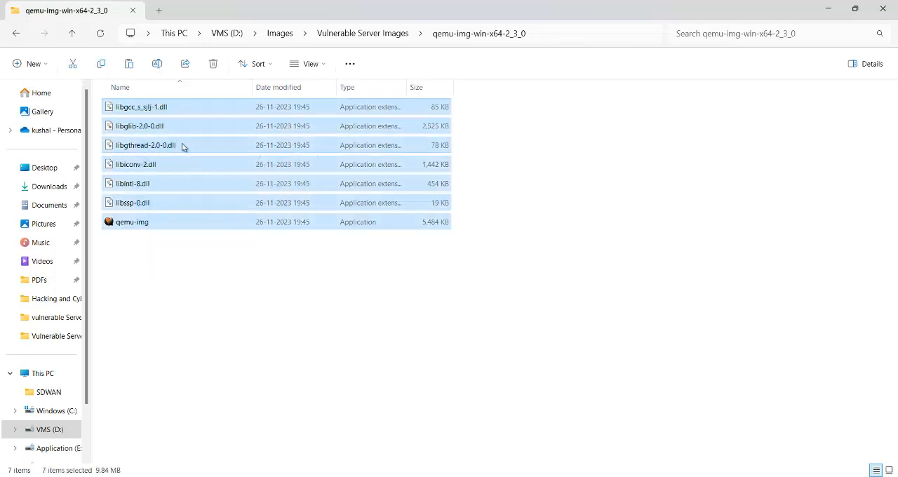
# - Paste the copied qemu-img files into the 64bit subfolder of Bkbx_7-VM-64bit
pyautogui.click(73, 34)
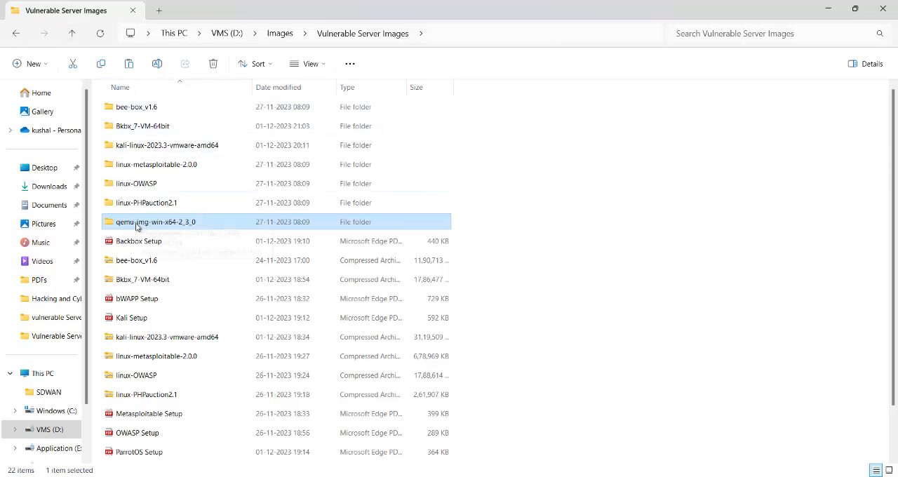
pyautogui.doubleClick(150, 127)
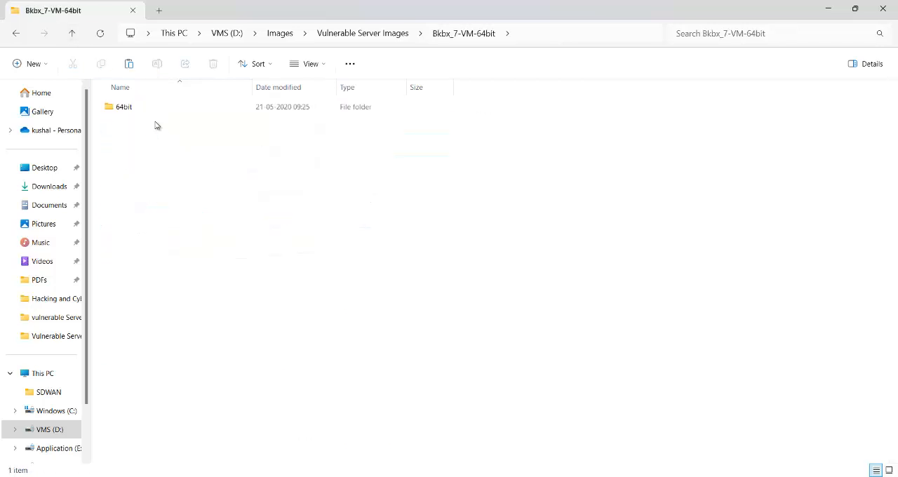
pyautogui.doubleClick(158, 107)
pyautogui.rightClick(174, 141)
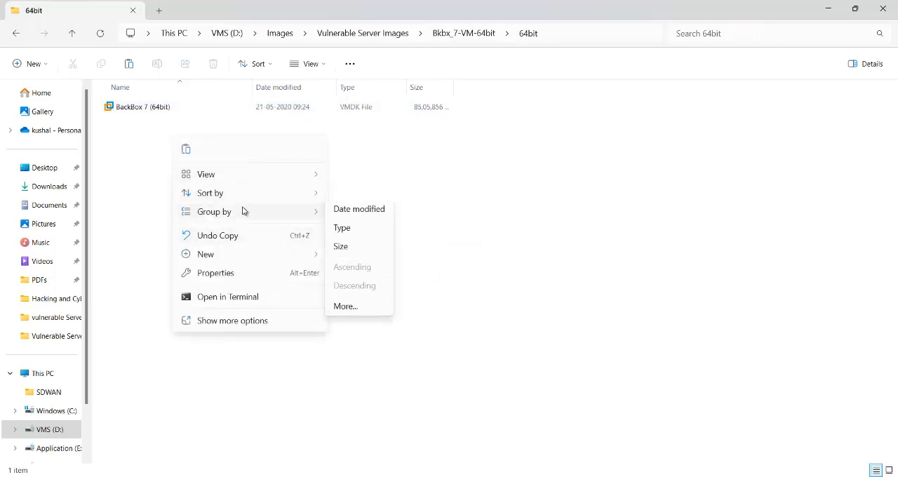
pyautogui.click(187, 151)
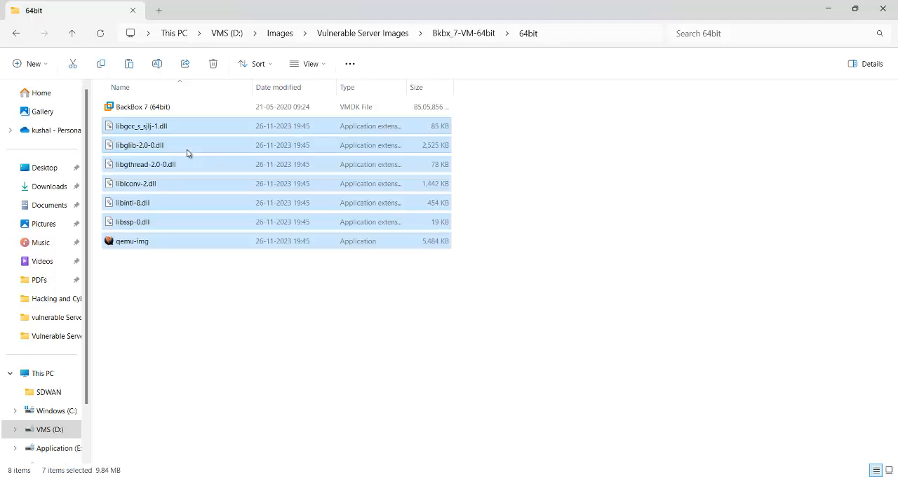
# - Read through Backbox Setup.pdf up to the instructions for navigating to the 64bit directory and converting the vmdk to qcow2
pyautogui.moveTo(425, 476)
pyautogui.click(427, 443)
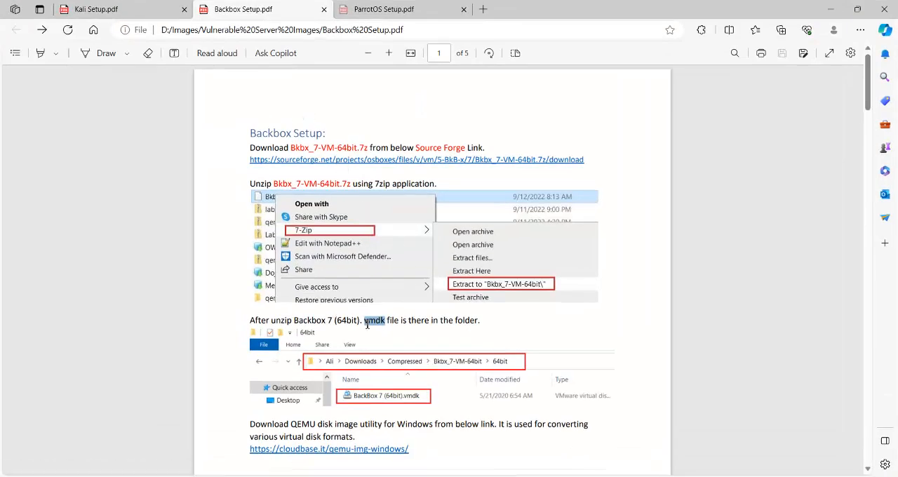
pyautogui.scroll(-3, 373, 321)
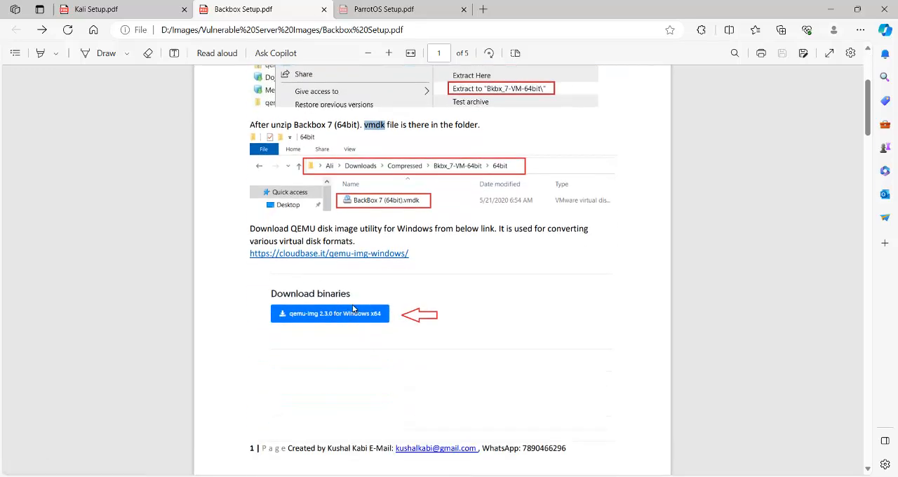
pyautogui.scroll(-5, 354, 313)
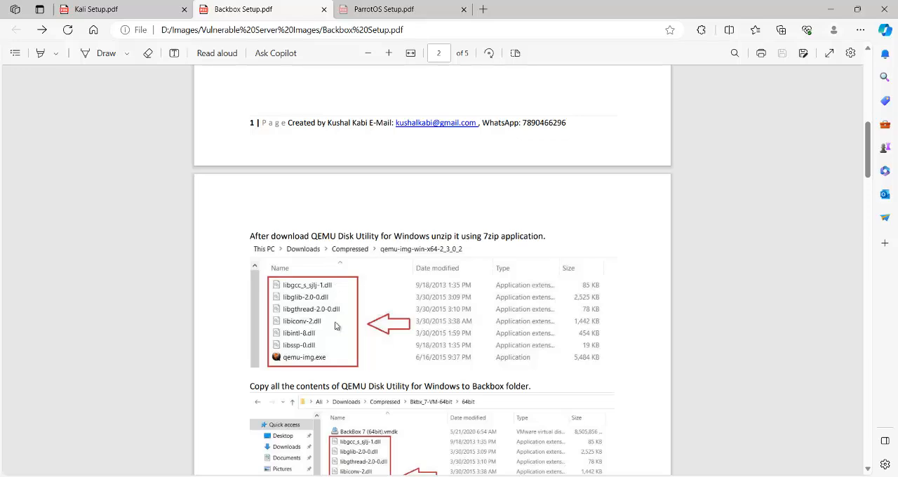
pyautogui.scroll(-2, 341, 319)
pyautogui.scroll(-1, 344, 316)
pyautogui.scroll(-5, 421, 132)
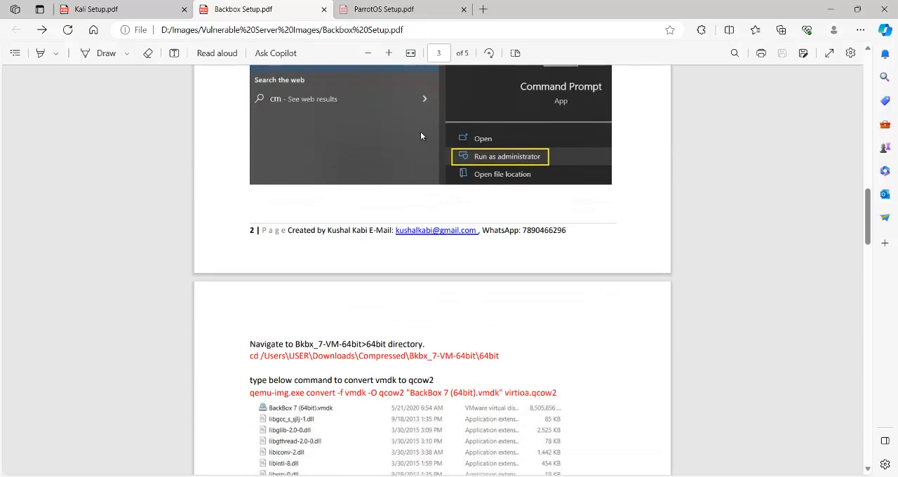
# - Switch to the administrator Command Prompt, move up with cd.. to the D:\ root and clear the screen
pyautogui.click(659, 476)
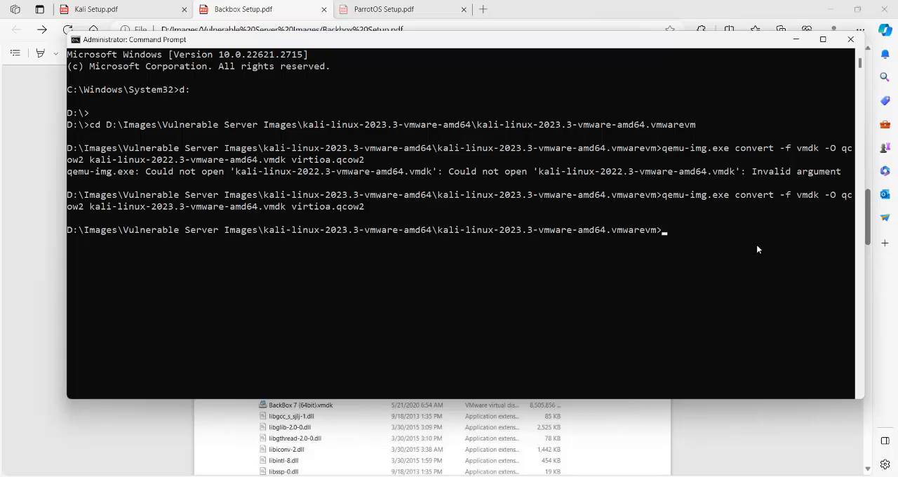
pyautogui.write('cd..')
pyautogui.press('Return')
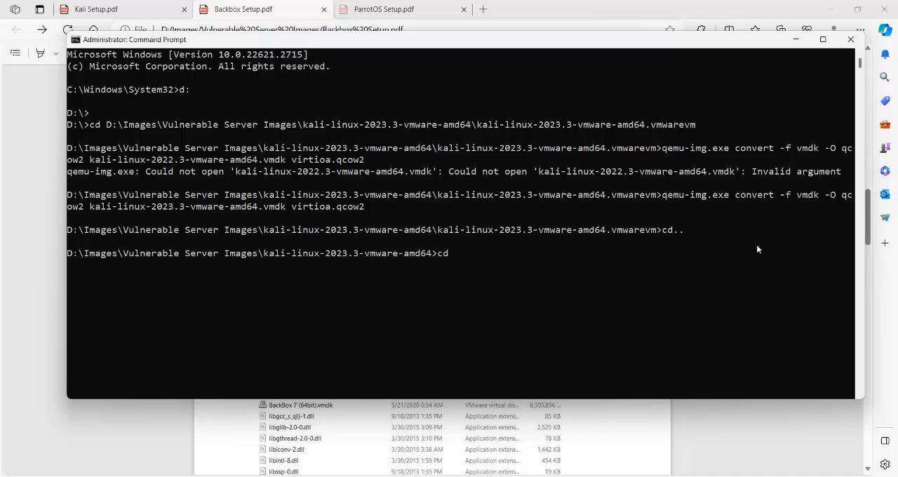
pyautogui.press('Return')
pyautogui.press('Return')
pyautogui.press('Return')
pyautogui.press('Return')
pyautogui.write('cls')
pyautogui.press('Return')
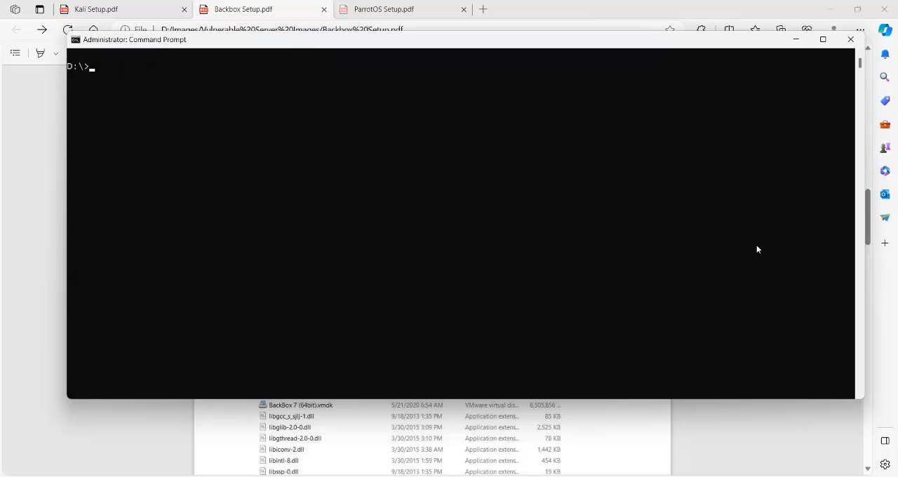
# - Minimize the Command Prompt and copy the full path of the 64bit folder from File Explorer
pyautogui.moveTo(678, 40); pyautogui.dragTo(686, 76)
pyautogui.click(803, 75)
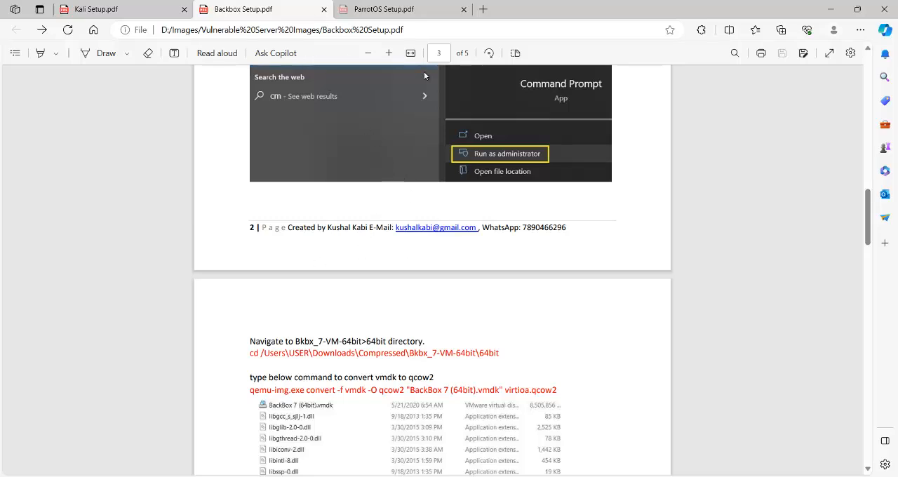
pyautogui.click(377, 433)
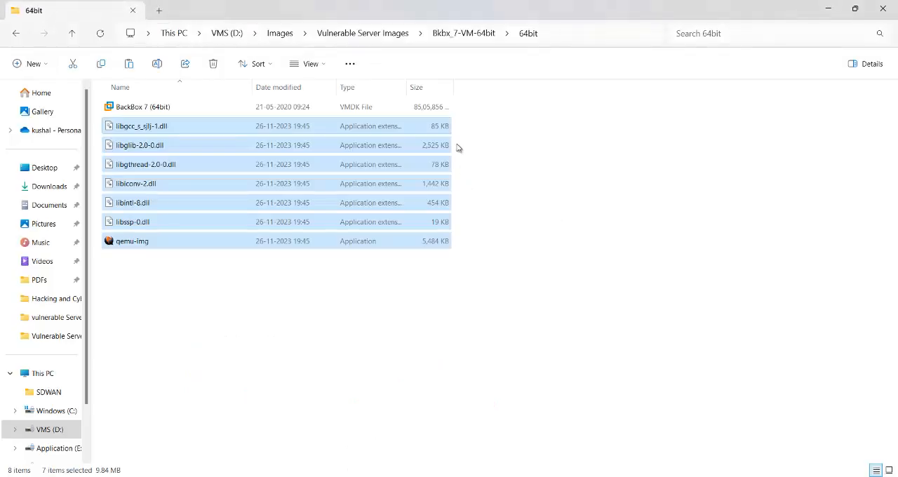
pyautogui.click(549, 31)
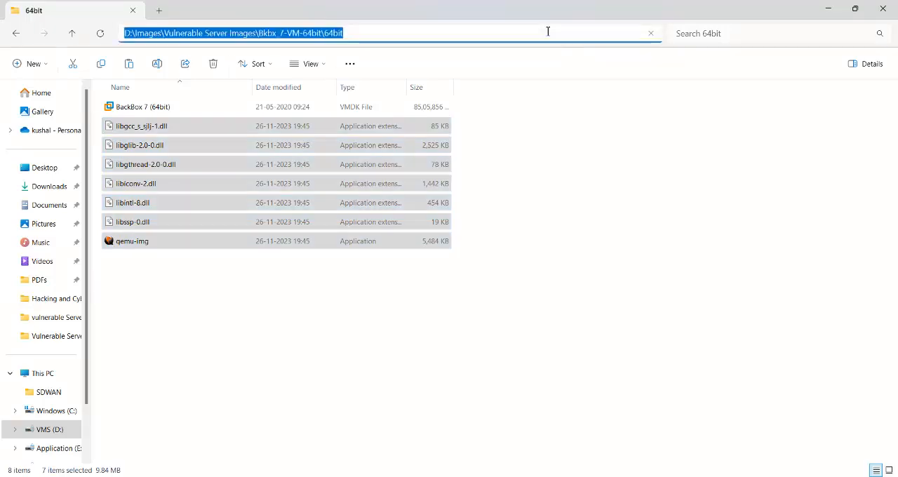
pyautogui.rightClick(365, 33)
pyautogui.click(400, 65)
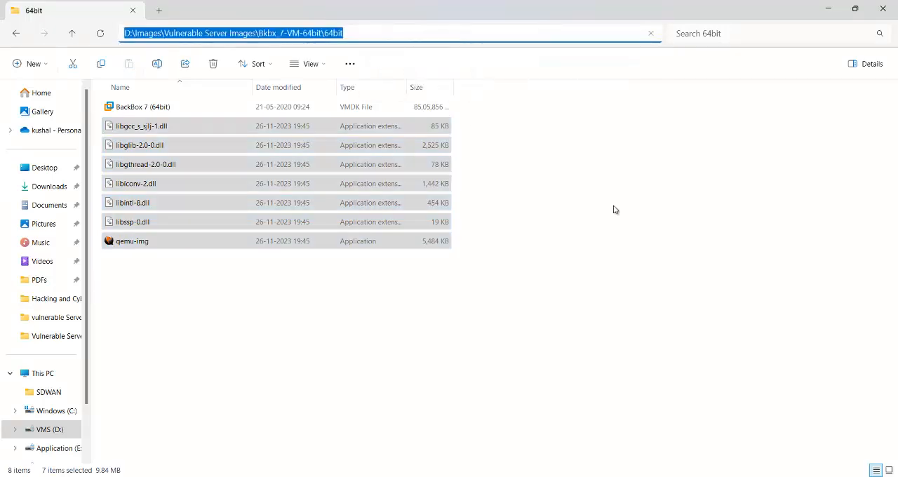
# - In the Command Prompt, change to D:\Images\Vulnerable Server Images\Bkbx_7-VM-64bit\64bit and list its contents with dir
pyautogui.click(683, 443)
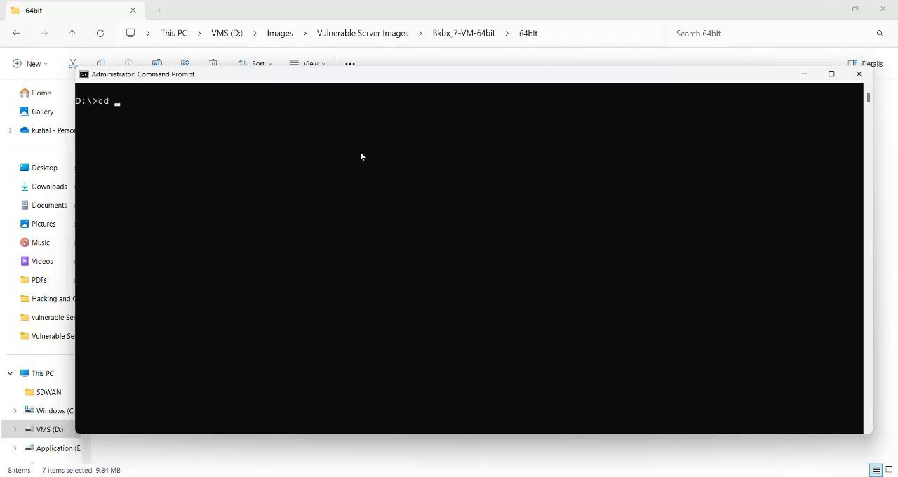
pyautogui.write('cd')
pyautogui.rightClick(360, 152)
pyautogui.press('Return')
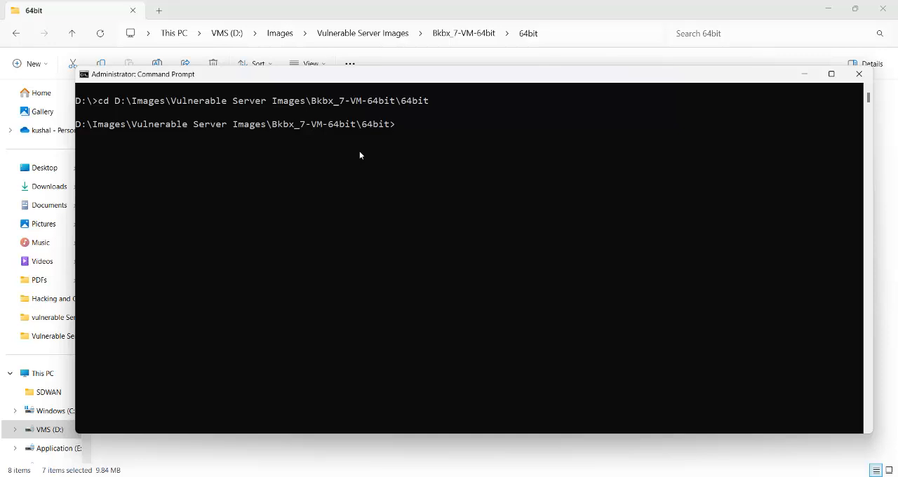
pyautogui.write('dir')
pyautogui.press('Return')
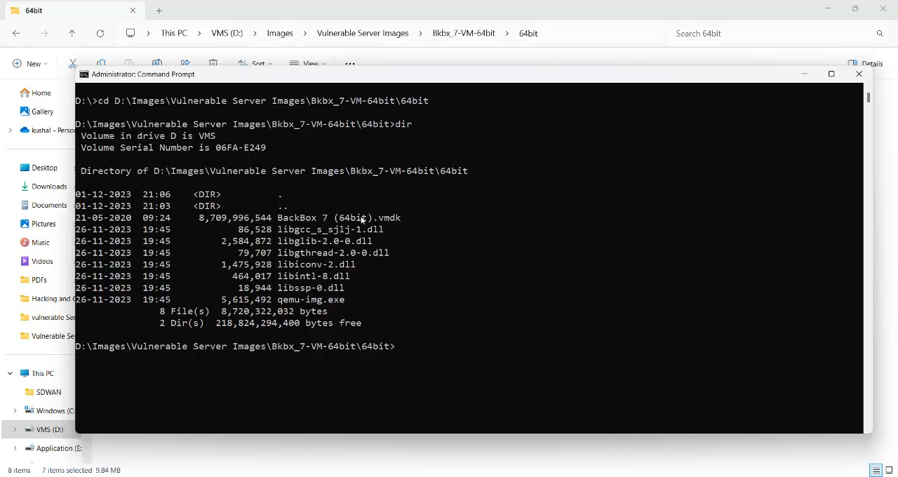
# - Highlight the BackBox 7 (64bit).vmdk file name in the Command Prompt directory listing
pyautogui.moveTo(279, 217); pyautogui.dragTo(401, 219)
pyautogui.click(472, 288)
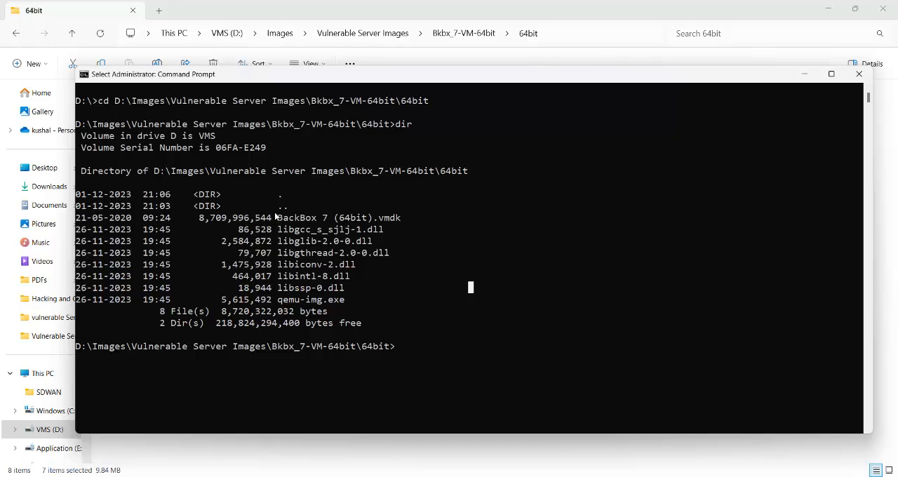
pyautogui.moveTo(280, 217); pyautogui.dragTo(399, 220)
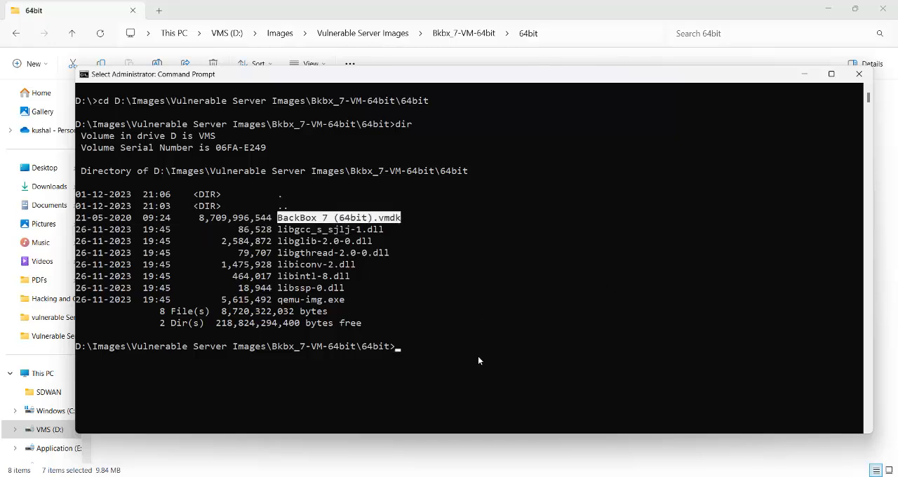
# - Switch to Backbox Setup.pdf in the browser and select the full qemu-img.exe command that converts the vmdk to qcow2
pyautogui.moveTo(425, 476)
pyautogui.click(416, 453)
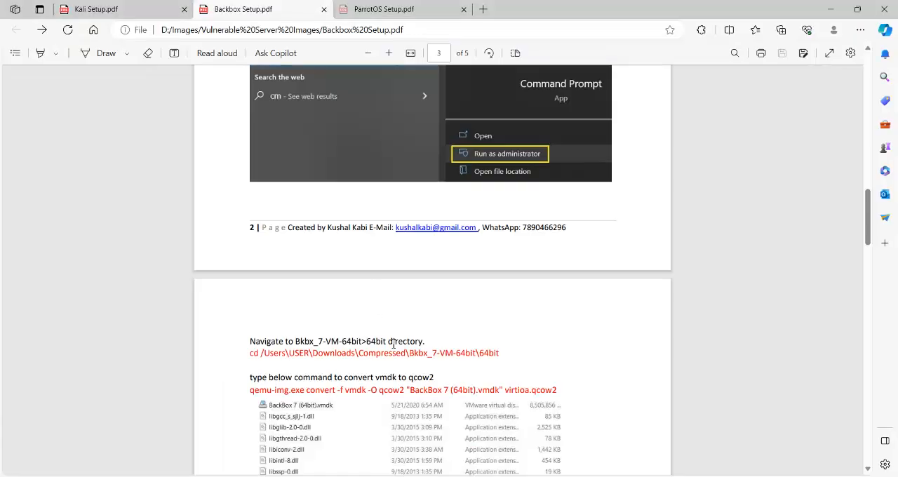
pyautogui.moveTo(252, 392); pyautogui.dragTo(558, 389)
pyautogui.click(576, 291)
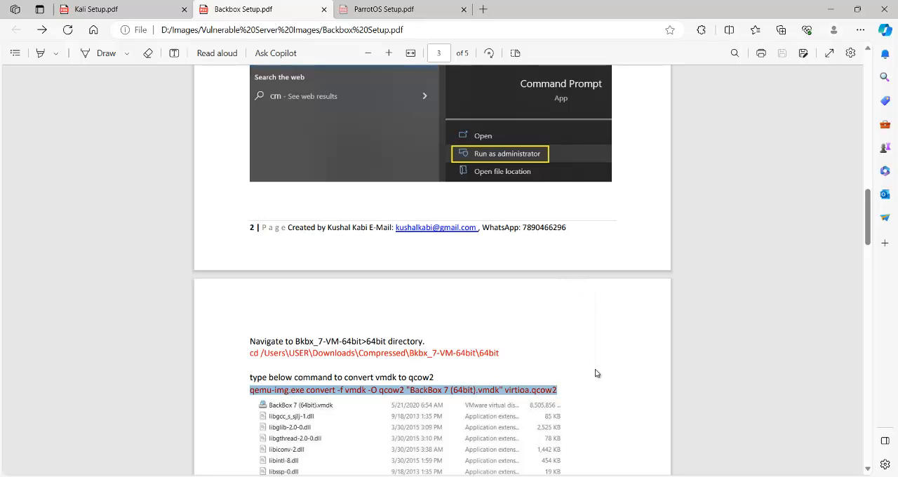
pyautogui.hotkey('alt', 'Tab')
pyautogui.rightClick(514, 329)
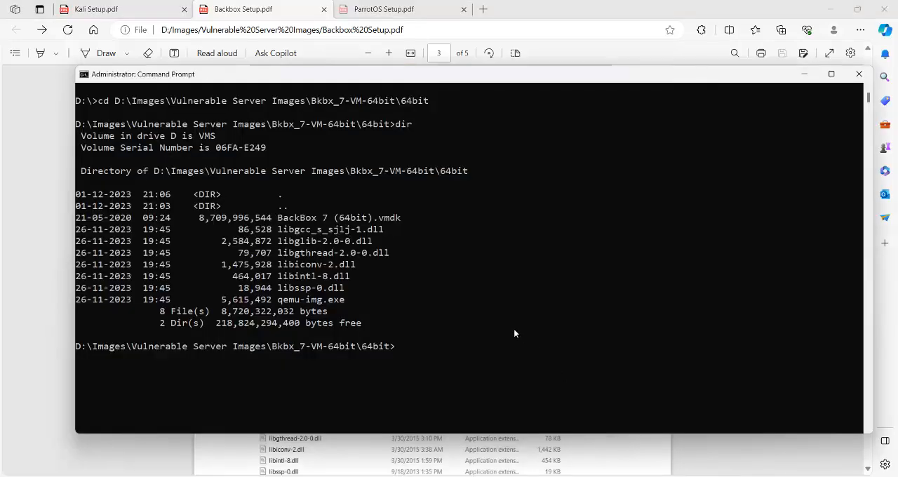
pyautogui.rightClick(486, 361)
pyautogui.press('BackSpace')
pyautogui.press('BackSpace')
pyautogui.press('BackSpace')
pyautogui.press('BackSpace')
pyautogui.press('BackSpace')
pyautogui.press('BackSpace')
pyautogui.press('BackSpace')
pyautogui.press('BackSpace')
pyautogui.press('BackSpace')
pyautogui.press('BackSpace')
pyautogui.press('BackSpace')
pyautogui.press('BackSpace')
pyautogui.press('BackSpace')
pyautogui.press('BackSpace')
pyautogui.press('BackSpace')
pyautogui.press('BackSpace')
pyautogui.press('BackSpace')
pyautogui.press('BackSpace')
pyautogui.press('BackSpace')
pyautogui.press('BackSpace')
pyautogui.press('BackSpace')
pyautogui.press('BackSpace')
pyautogui.rightClick(485, 361)
pyautogui.press('BackSpace')
pyautogui.press('BackSpace')
pyautogui.press('BackSpace')
pyautogui.press('BackSpace')
pyautogui.press('BackSpace')
pyautogui.press('BackSpace')
pyautogui.press('BackSpace')
pyautogui.press('BackSpace')
pyautogui.press('BackSpace')
pyautogui.press('BackSpace')
pyautogui.press('BackSpace')
pyautogui.press('BackSpace')
pyautogui.press('BackSpace')
pyautogui.press('BackSpace')
pyautogui.press('BackSpace')
pyautogui.press('BackSpace')
pyautogui.press('BackSpace')
pyautogui.press('BackSpace')
pyautogui.press('BackSpace')
pyautogui.press('BackSpace')
pyautogui.press('BackSpace')
# - Copy the selected command from Backbox Setup.pdf and paste qemu-img.exe convert -f vmdk -O qcow2 "BackBox 7 (64bit).vmdk" virtioa.qcow2 at the Command Prompt
pyautogui.hotkey('alt', 'Tab')
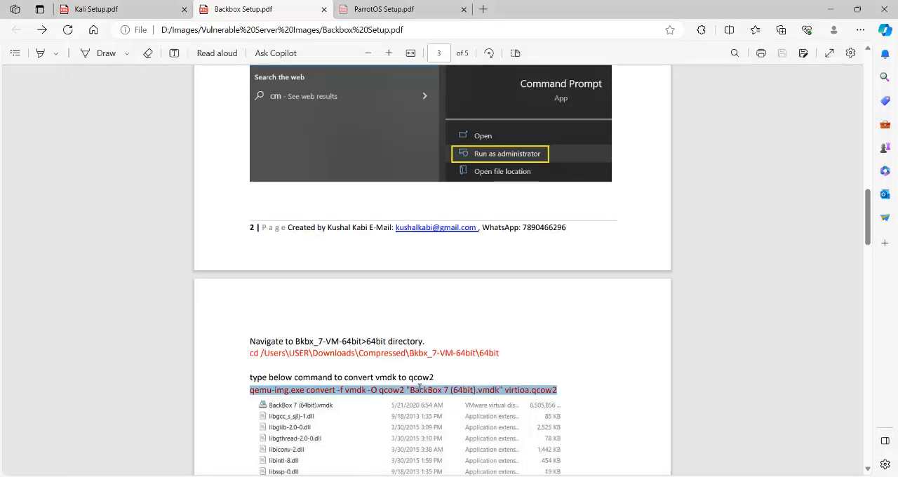
pyautogui.rightClick(422, 391)
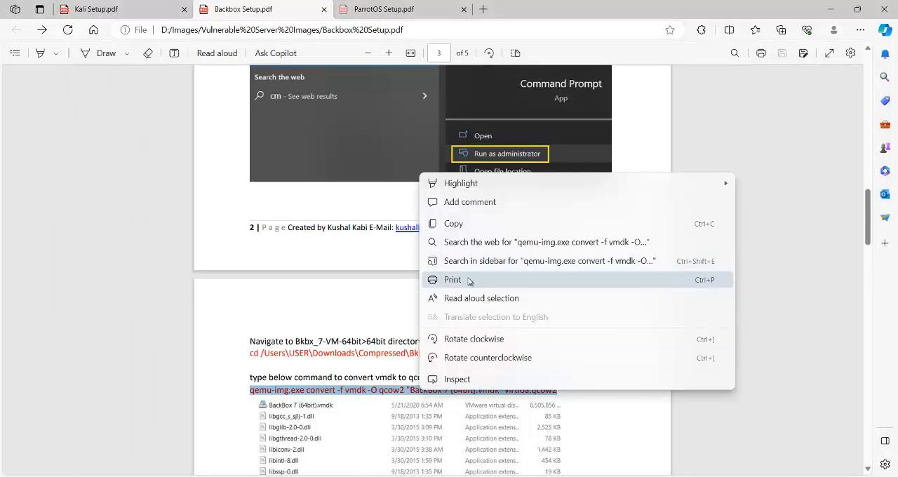
pyautogui.click(453, 224)
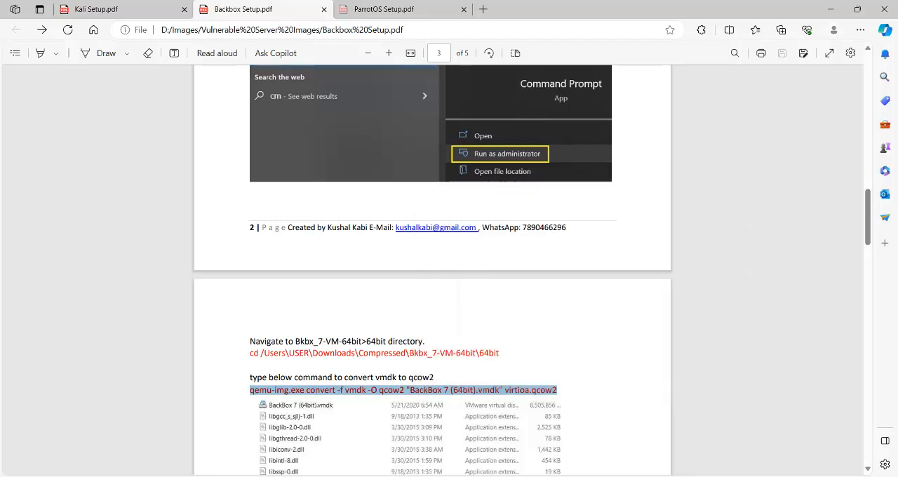
pyautogui.hotkey('alt', 'Tab')
pyautogui.rightClick(480, 280)
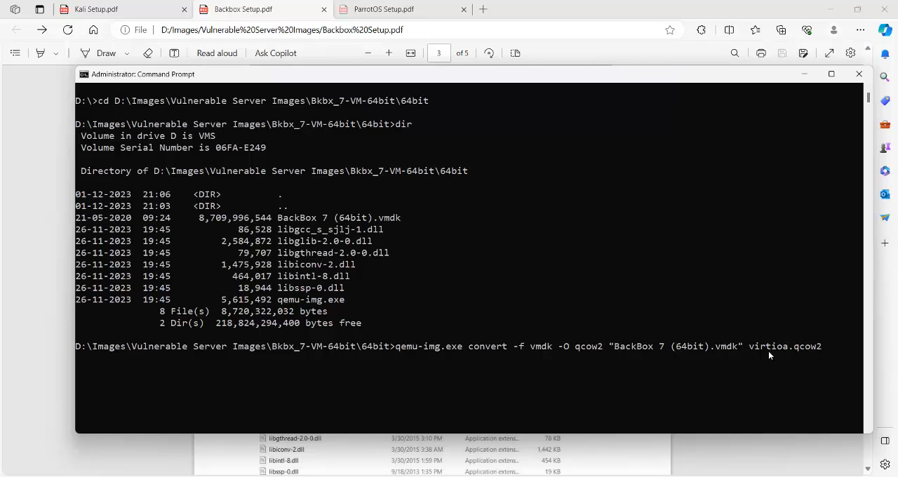
# - Run the qemu-img conversion, refresh the 64bit folder in File Explorer, and move the Command Prompt window clear of the file list
pyautogui.press('Return')
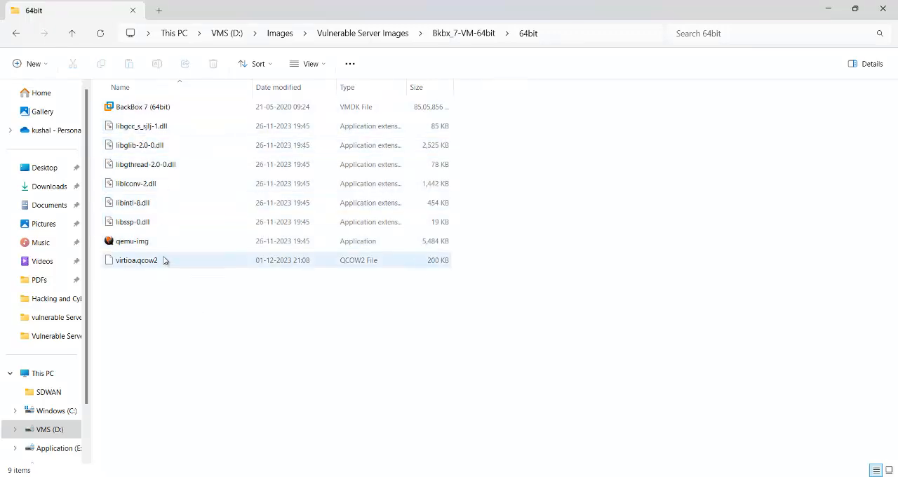
pyautogui.rightClick(576, 247)
pyautogui.click(570, 183)
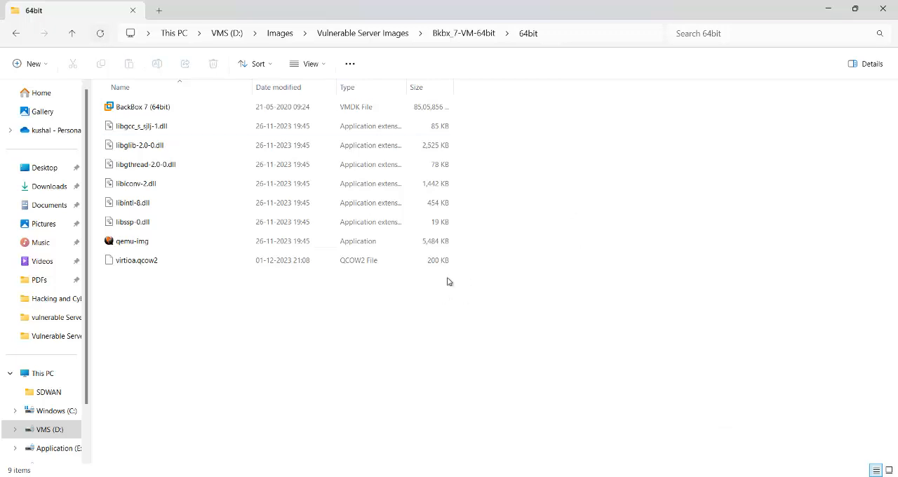
pyautogui.click(664, 475)
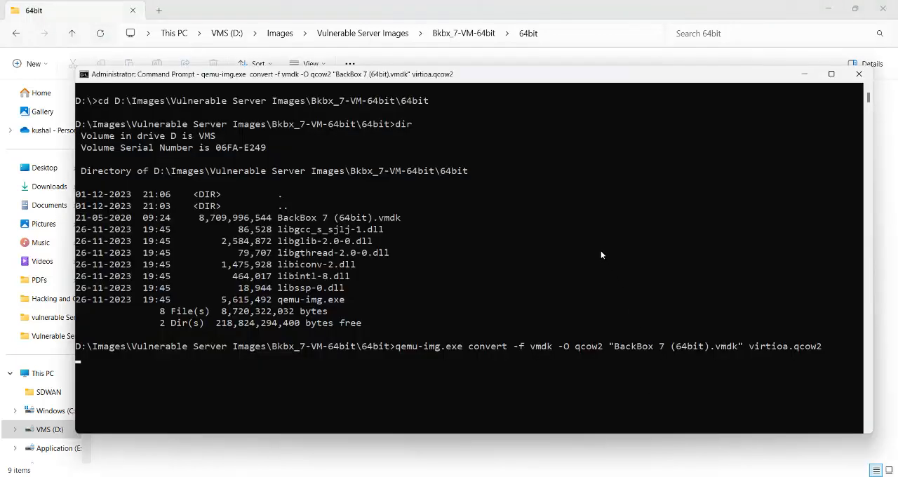
pyautogui.moveTo(502, 76); pyautogui.dragTo(724, 11)
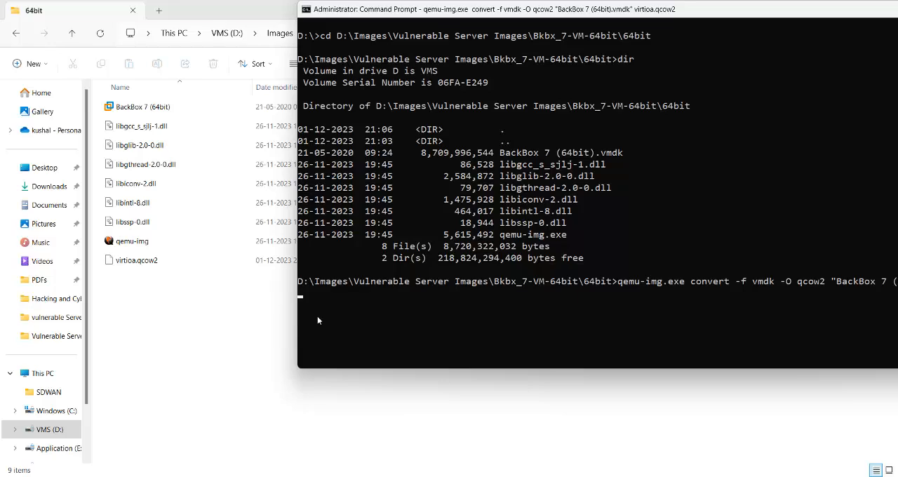
# - Switch to Backbox Setup.pdf in the browser and copy the directory name linux-BackBox from the folder creation instructions on page 3
pyautogui.moveTo(375, 476)
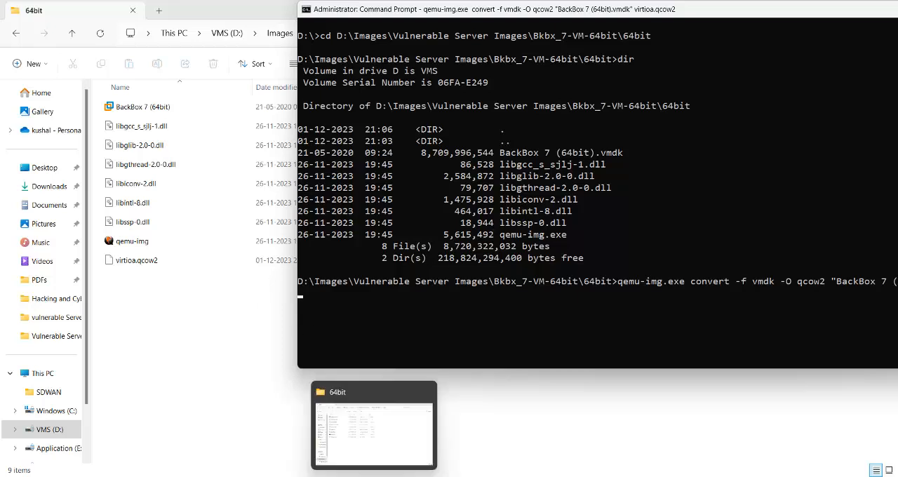
pyautogui.click(381, 439)
pyautogui.click(403, 438)
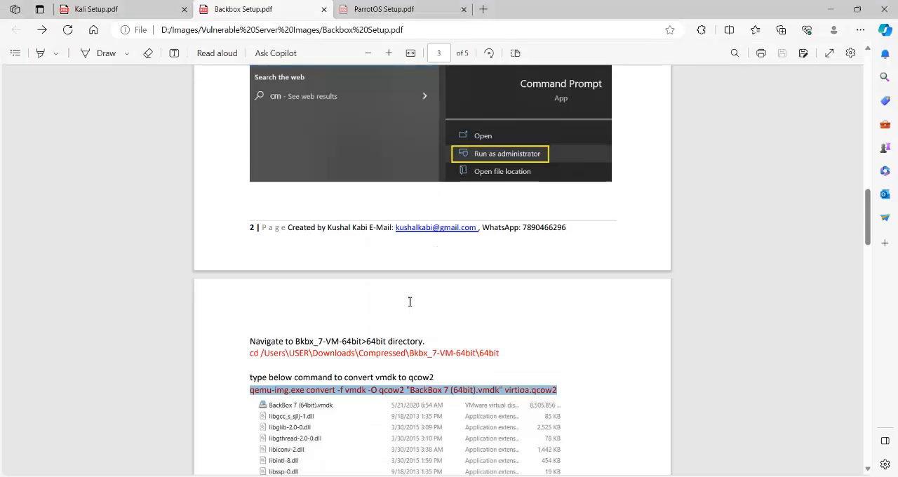
pyautogui.scroll(-5, 465, 344)
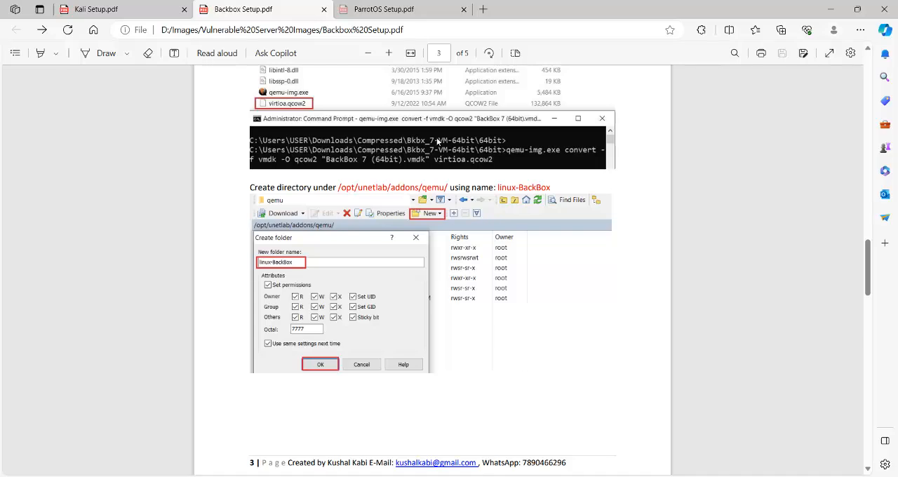
pyautogui.moveTo(499, 188); pyautogui.dragTo(553, 188)
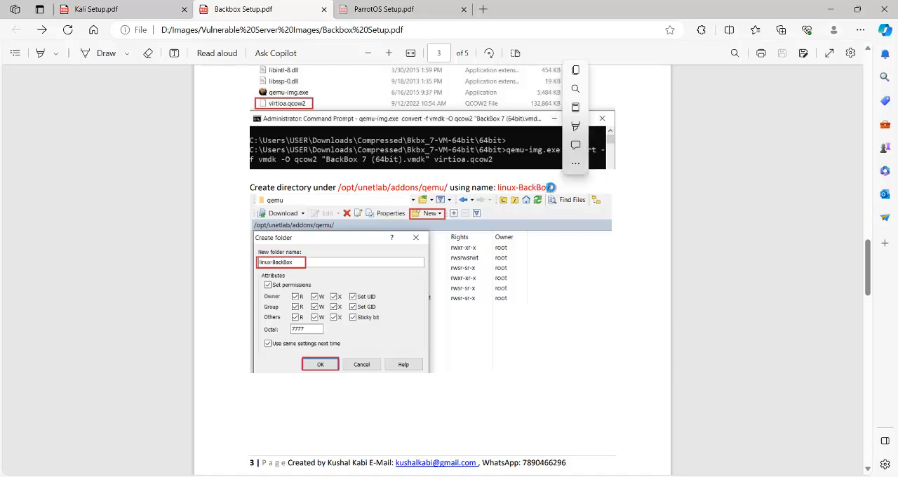
pyautogui.click(551, 187)
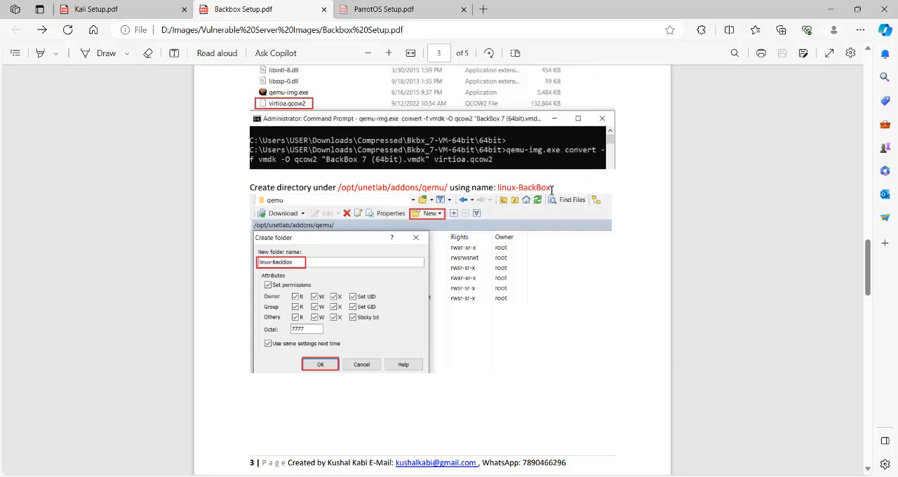
pyautogui.moveTo(552, 188); pyautogui.dragTo(499, 188)
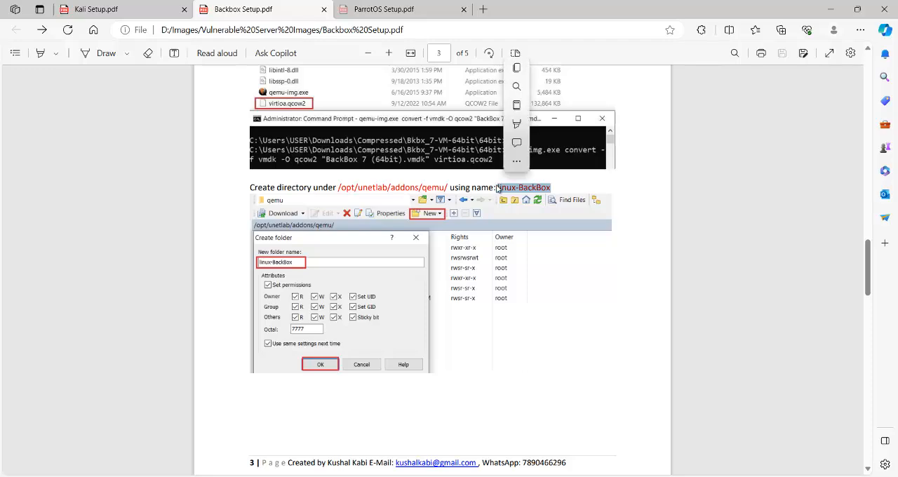
pyautogui.click(517, 69)
# - Switch to WinSCP, create the folder linux-BackBox with octal permissions 7777 under /opt/unetlab/addons/qemu/, and open it
pyautogui.click(691, 431)
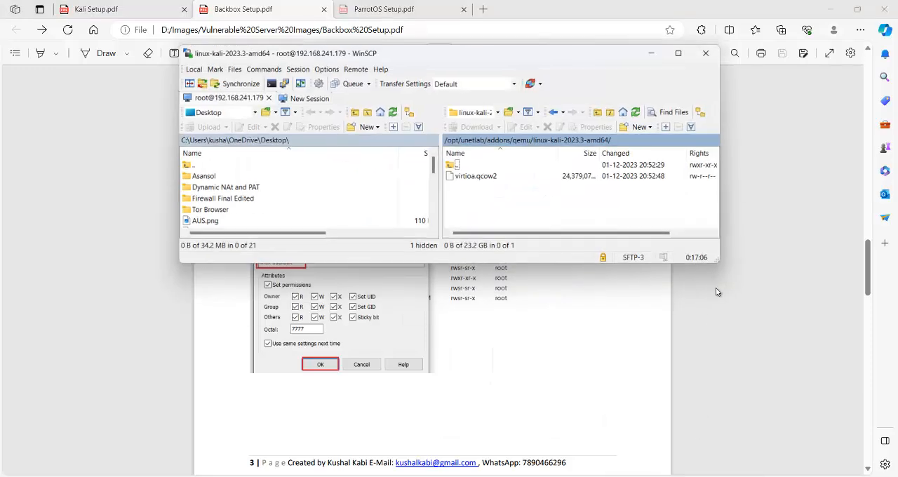
pyautogui.doubleClick(456, 163)
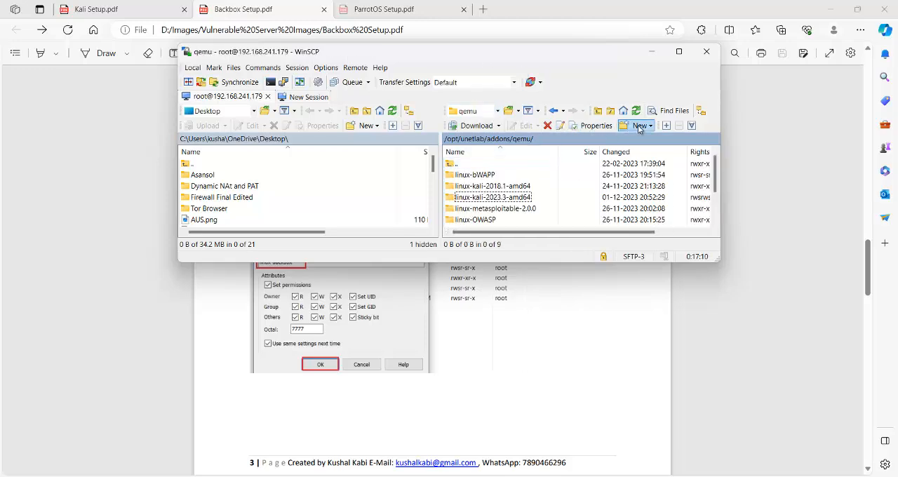
pyautogui.press('F7')
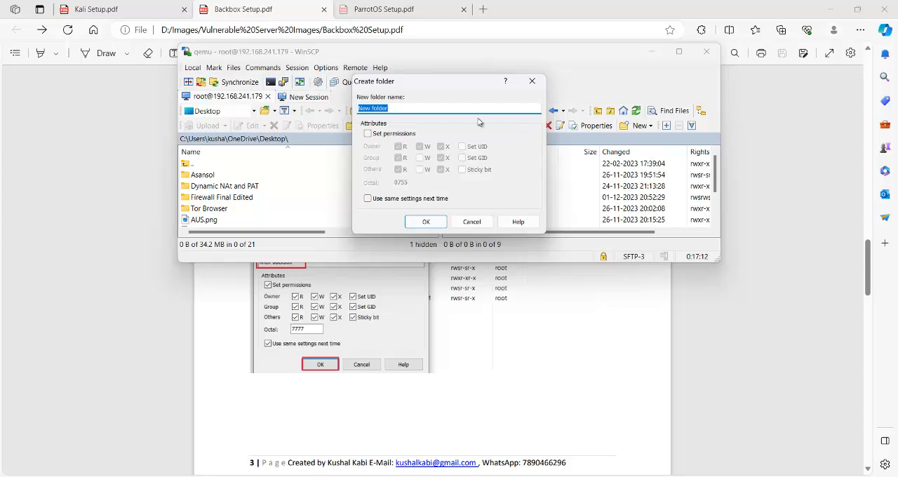
pyautogui.hotkey('ctrl', 'v')
pyautogui.click(367, 133)
pyautogui.moveTo(420, 183); pyautogui.dragTo(388, 195)
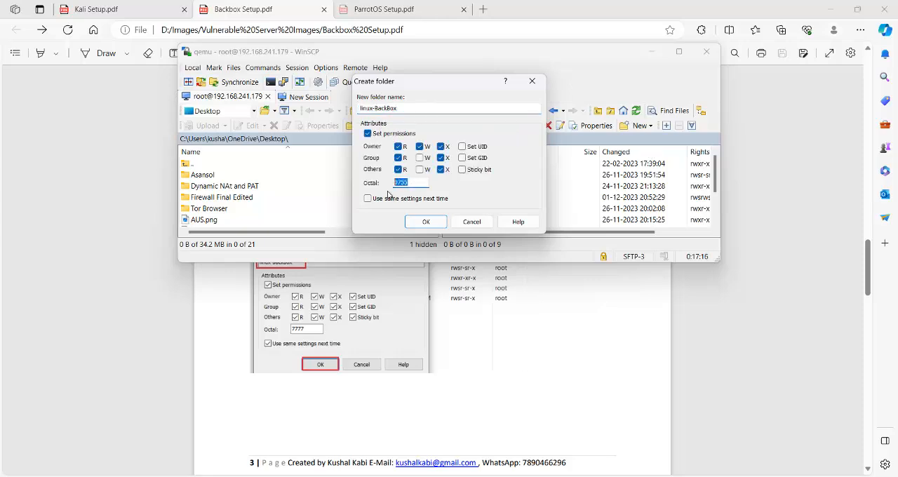
pyautogui.write('7777')
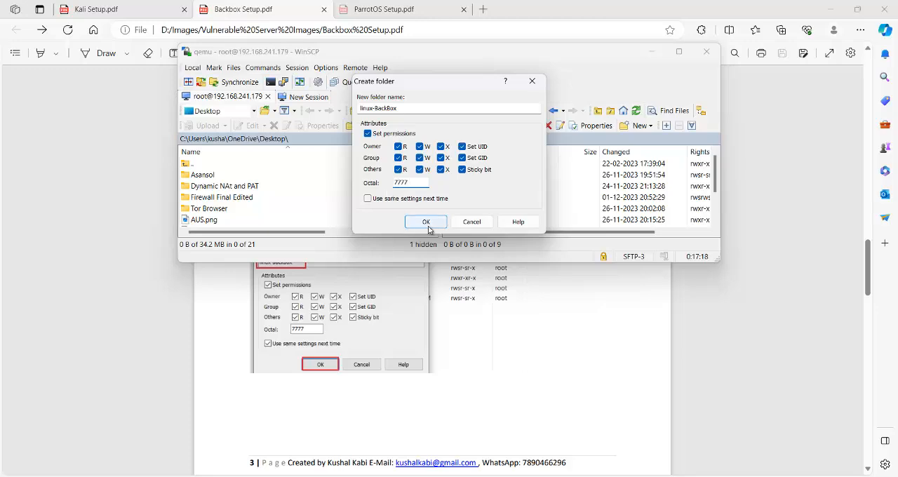
pyautogui.click(426, 221)
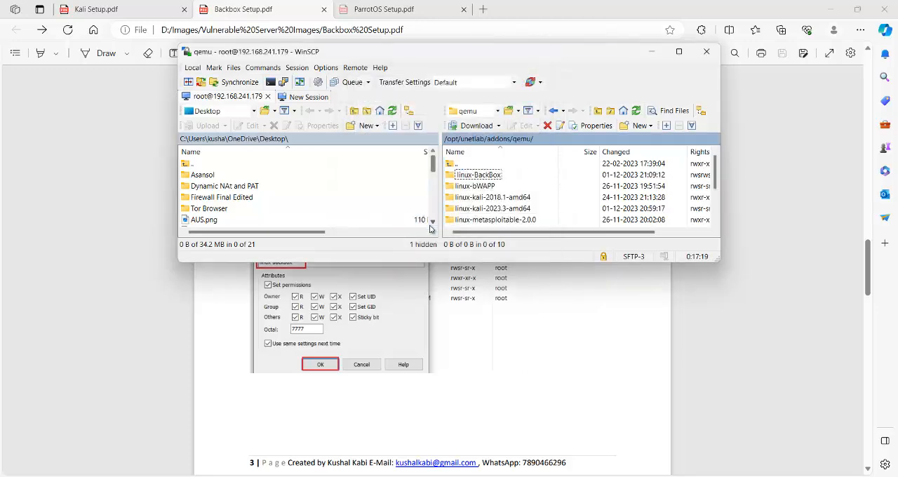
pyautogui.doubleClick(479, 177)
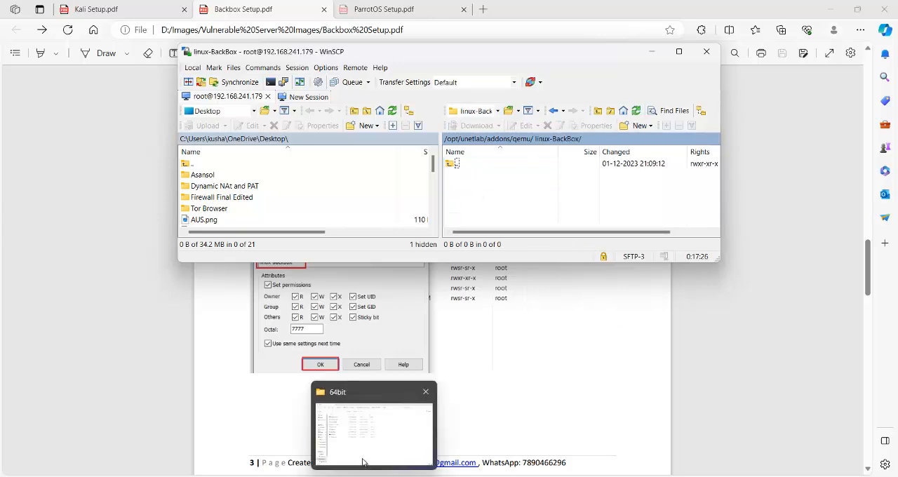
# - Check the conversion's progress in the 64bit folder and the Command Prompt, and minimise the Command Prompt
pyautogui.click(361, 456)
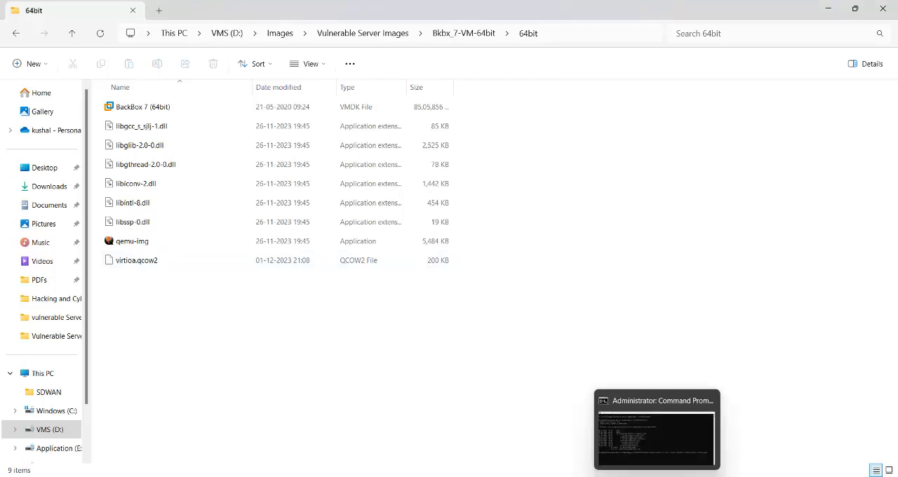
pyautogui.click(658, 439)
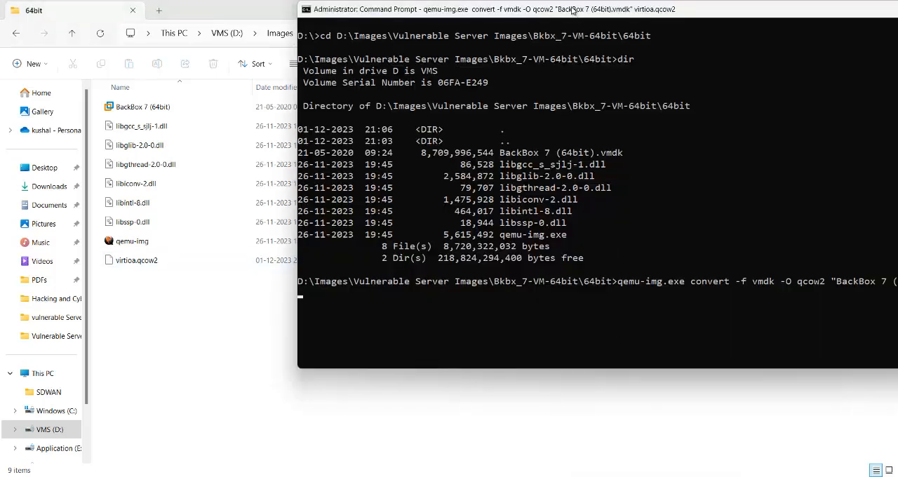
pyautogui.moveTo(575, 11); pyautogui.dragTo(482, 41)
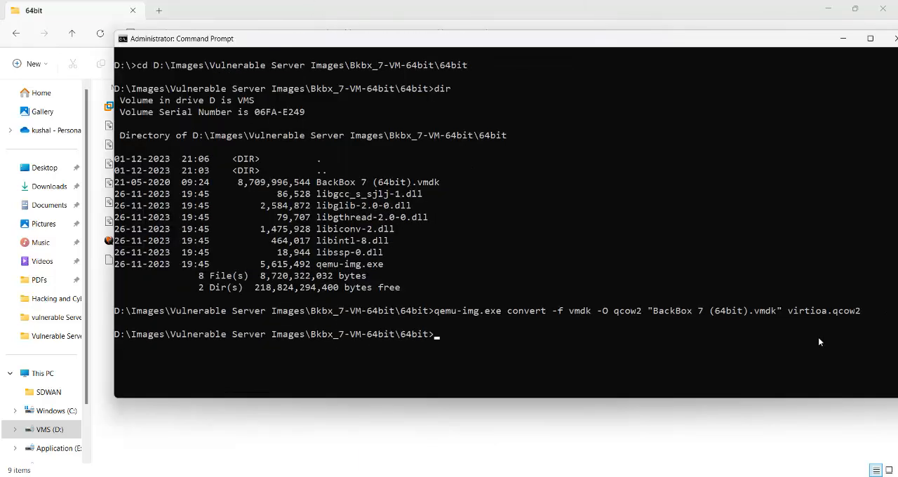
pyautogui.click(843, 39)
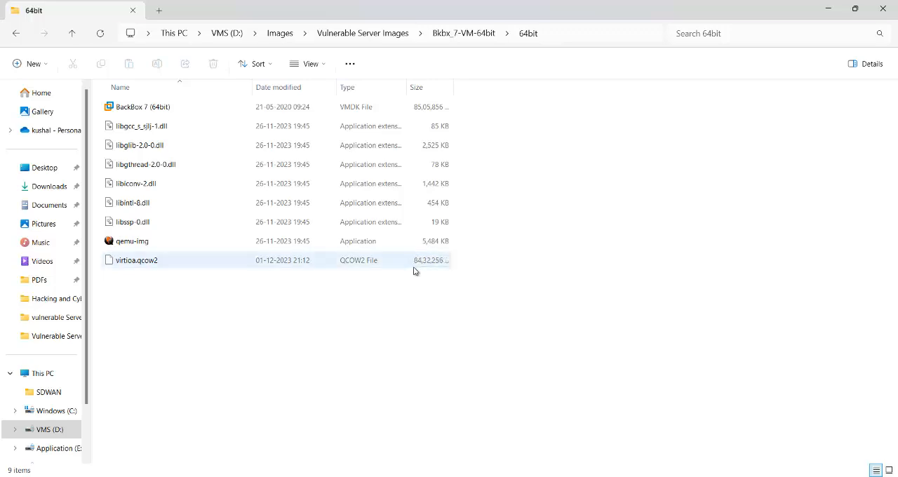
# - Upload virtioa.qcow2 from the local 64bit folder to the remote linux-BackBox folder in WinSCP, and move the progress dialog off the remote pane
pyautogui.click(674, 429)
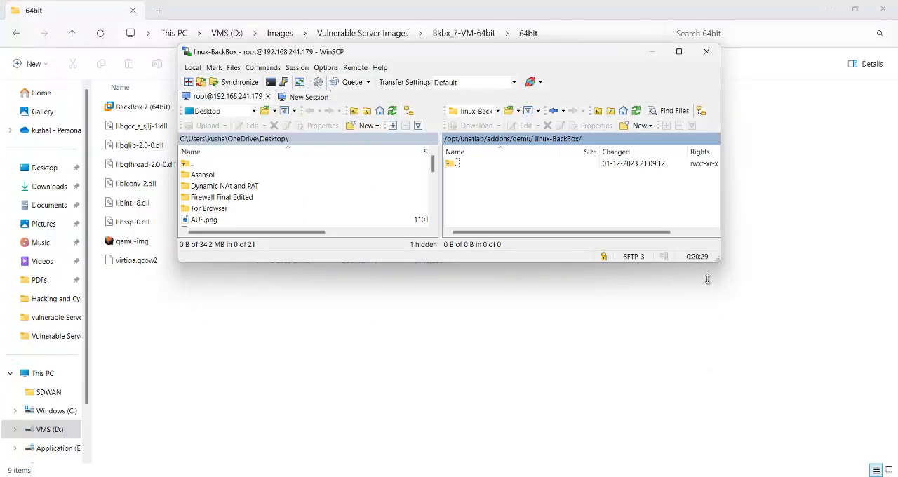
pyautogui.moveTo(557, 52); pyautogui.dragTo(631, 55)
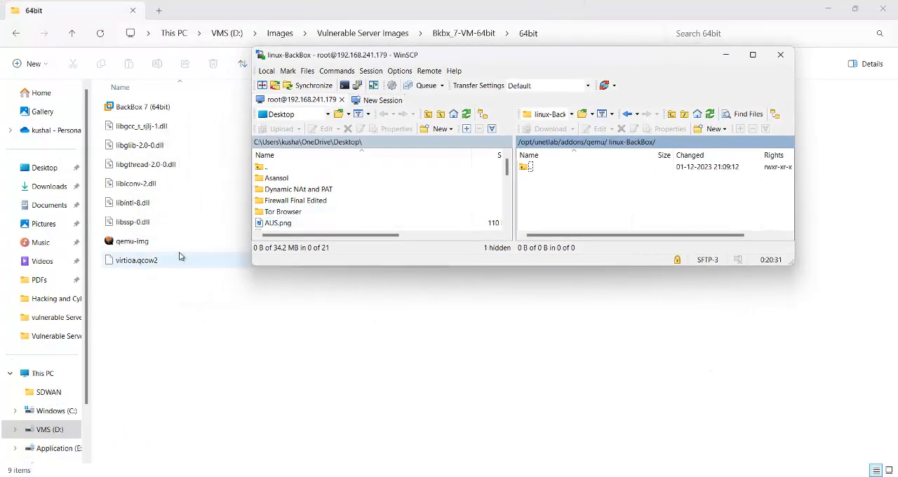
pyautogui.moveTo(138, 263); pyautogui.dragTo(541, 186)
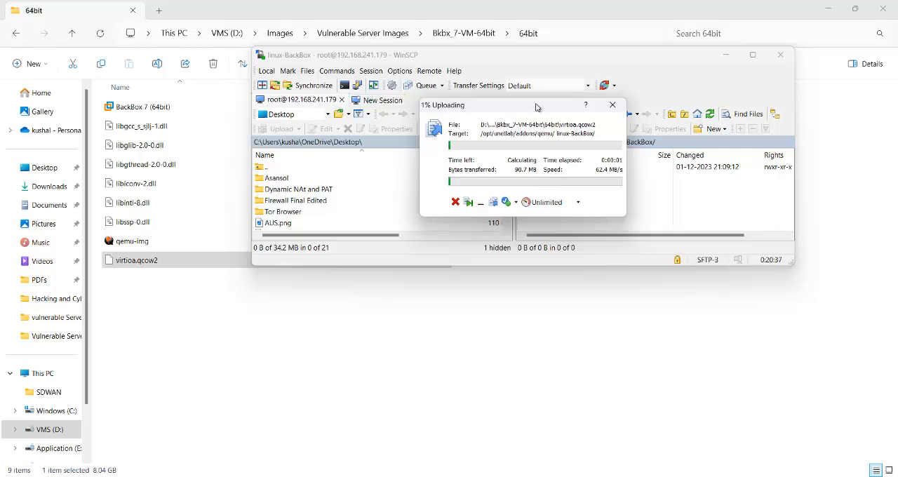
pyautogui.moveTo(537, 107); pyautogui.dragTo(382, 117)
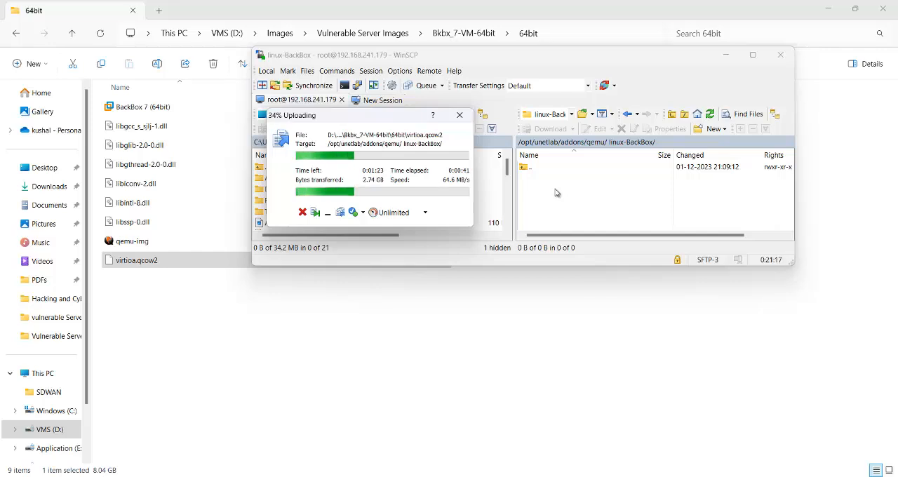
# - Switch to Backbox Setup.pdf and review the remaining instructions on fixing permissions, adding the node, connecting the Management Cloud and logging in
pyautogui.moveTo(424, 471)
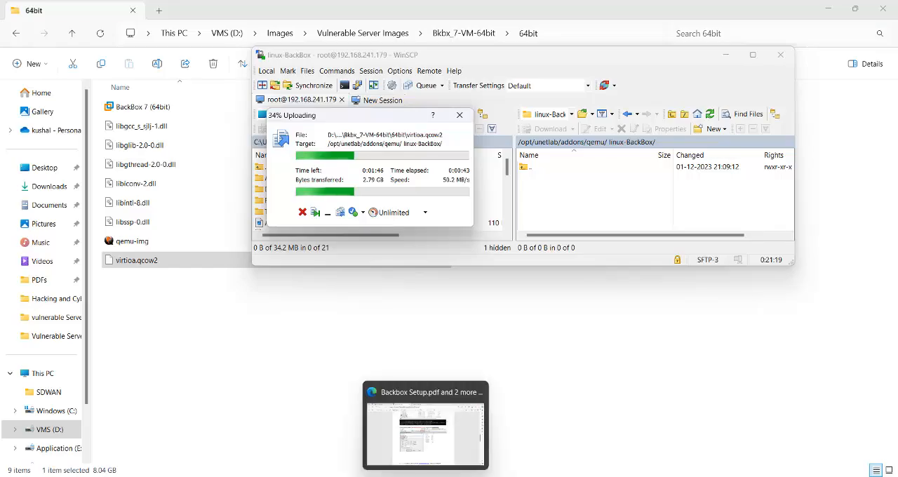
pyautogui.click(427, 442)
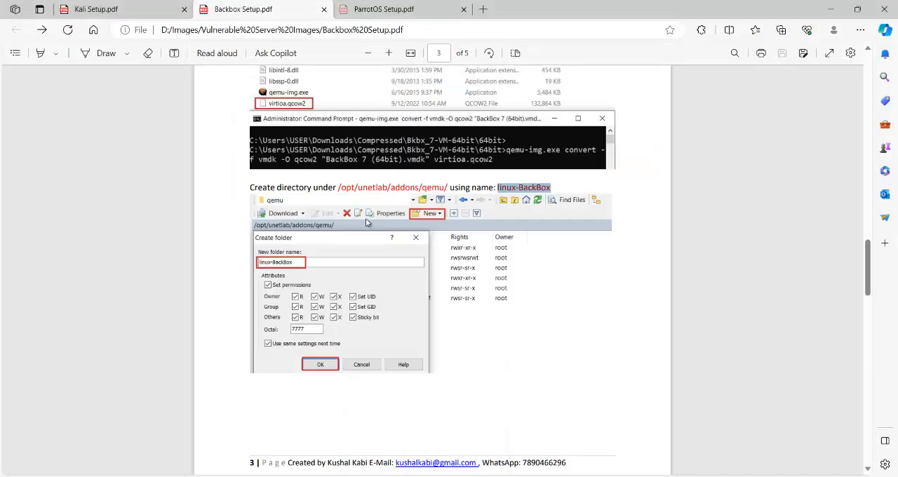
pyautogui.scroll(-7, 472, 270)
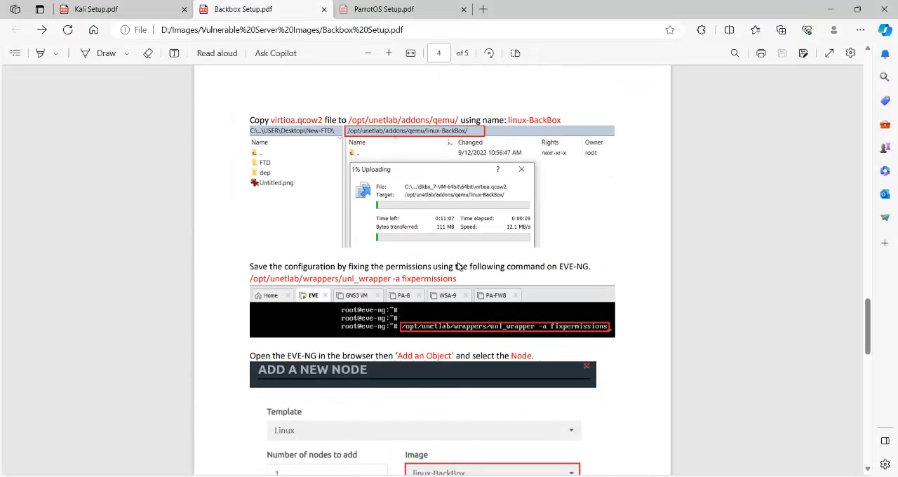
pyautogui.scroll(-10, 463, 253)
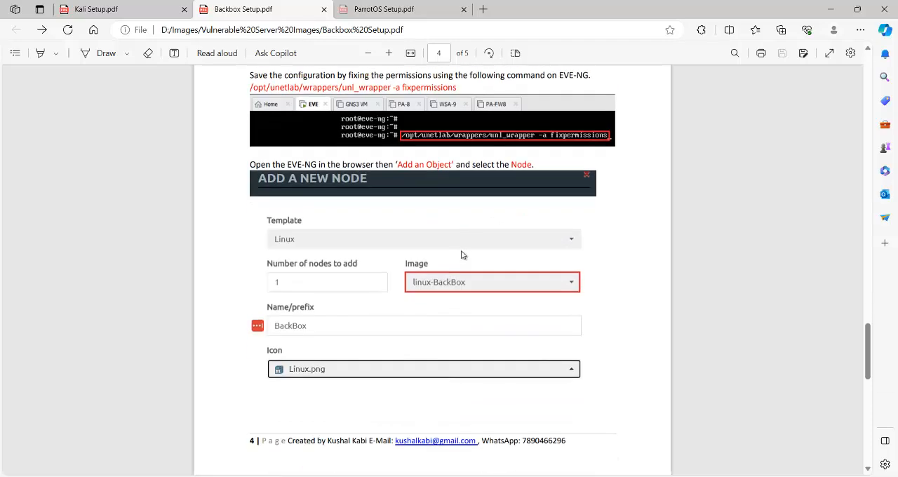
pyautogui.scroll(-7, 463, 333)
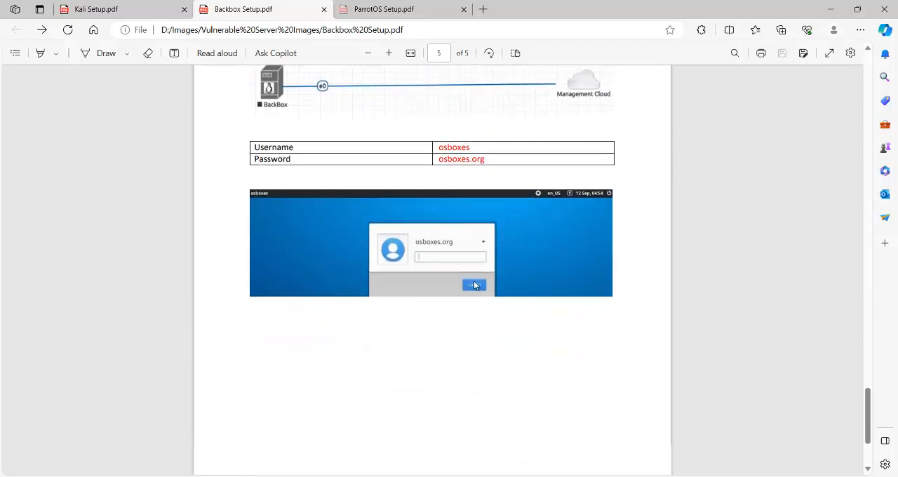
pyautogui.scroll(3, 474, 283)
pyautogui.scroll(3, 454, 304)
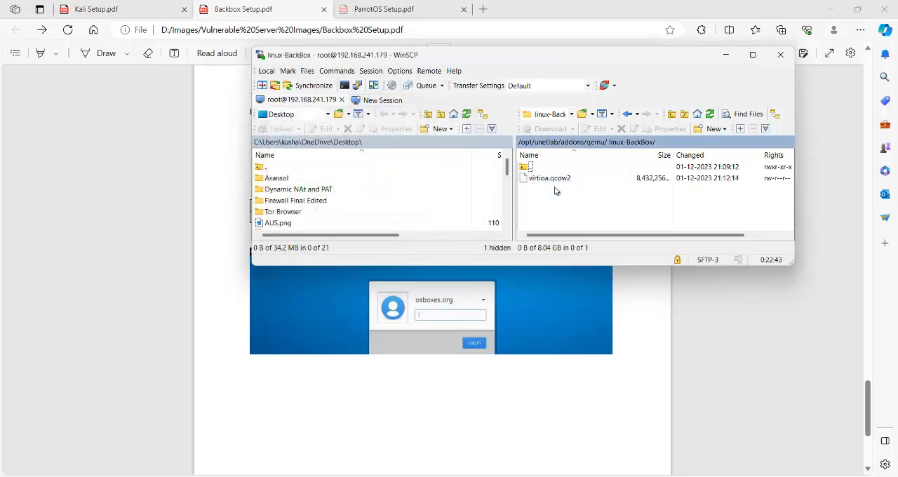
# - Minimise WinSCP, switch to the Hack & Security VM in VMware Workstation, and run /opt/unetlab/wrappers/unl_wrapper -a fixpermissions
pyautogui.click(728, 57)
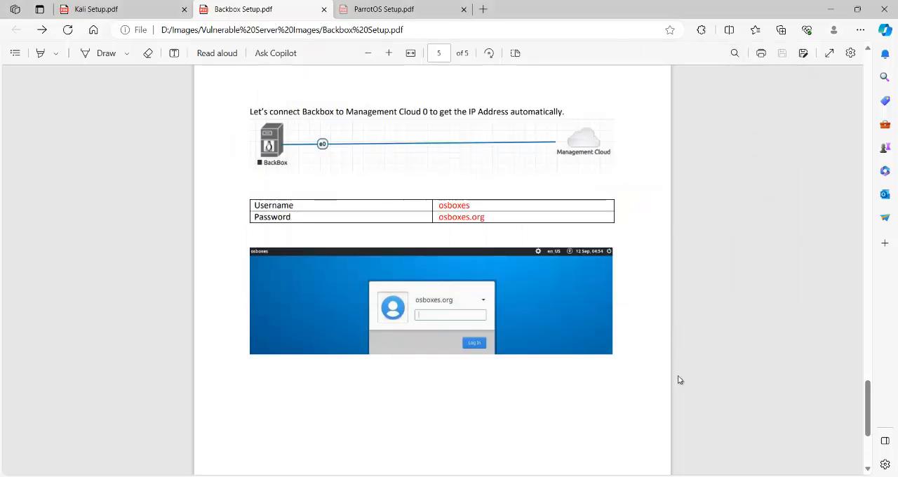
pyautogui.moveTo(633, 476)
pyautogui.click(641, 413)
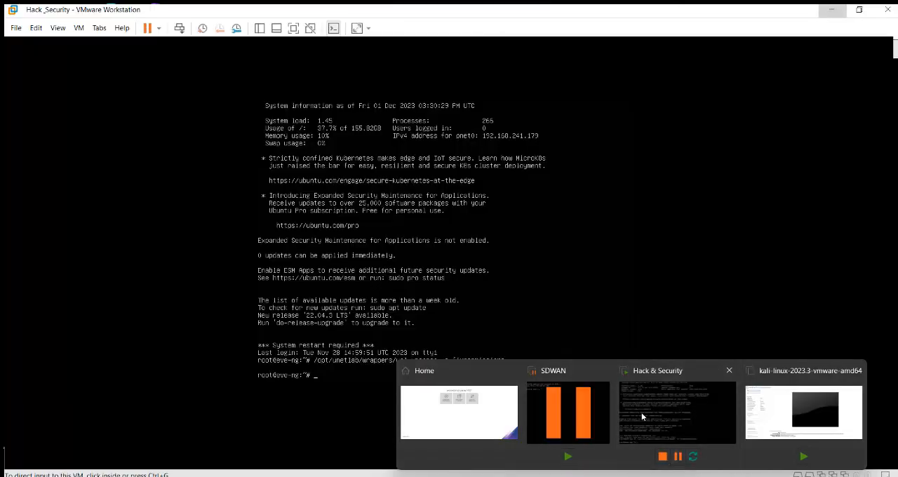
pyautogui.press('Up')
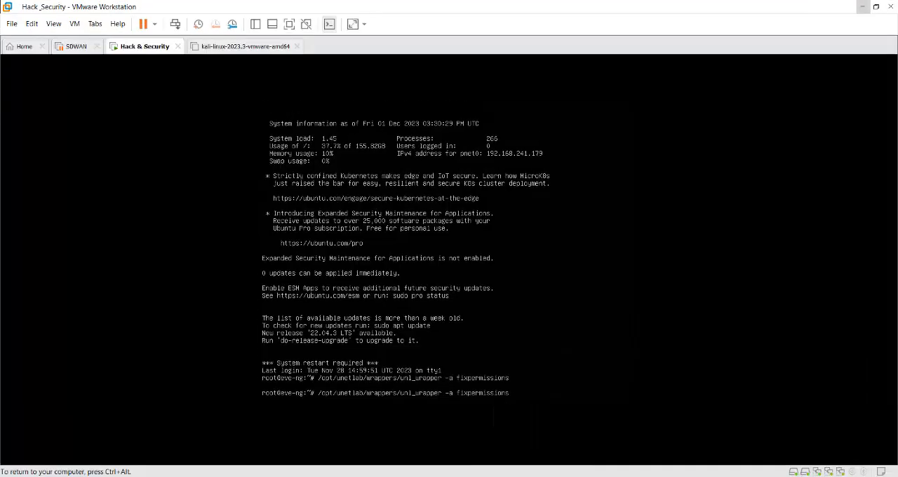
pyautogui.press('Return')
pyautogui.click(351, 400)
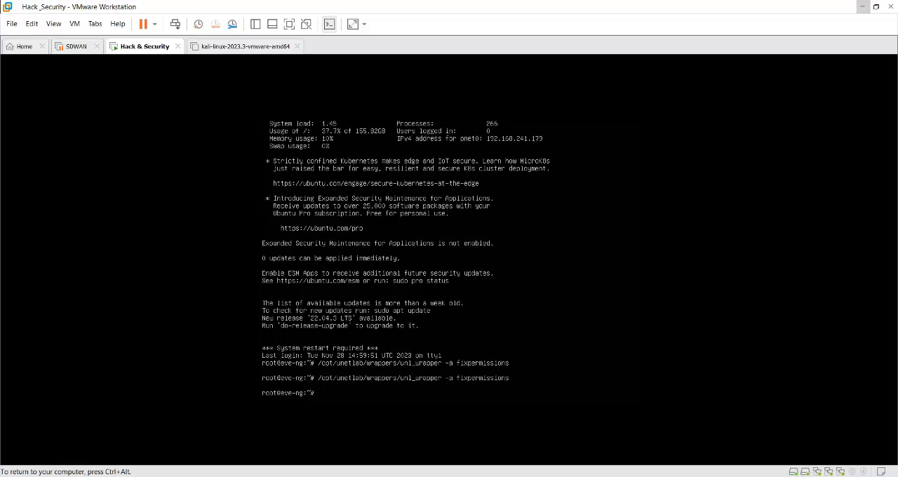
# - Switch to the EVE topology in Firefox and check a new Linux node's image options for linux-BackBox, closing the form without saving
pyautogui.hotkey('ctrl', 'alt')
pyautogui.moveTo(503, 476)
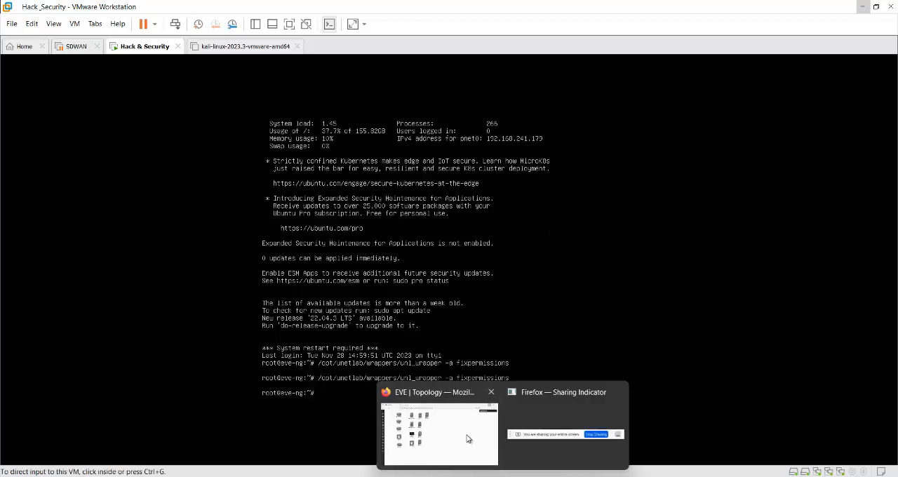
pyautogui.click(435, 414)
pyautogui.rightClick(469, 169)
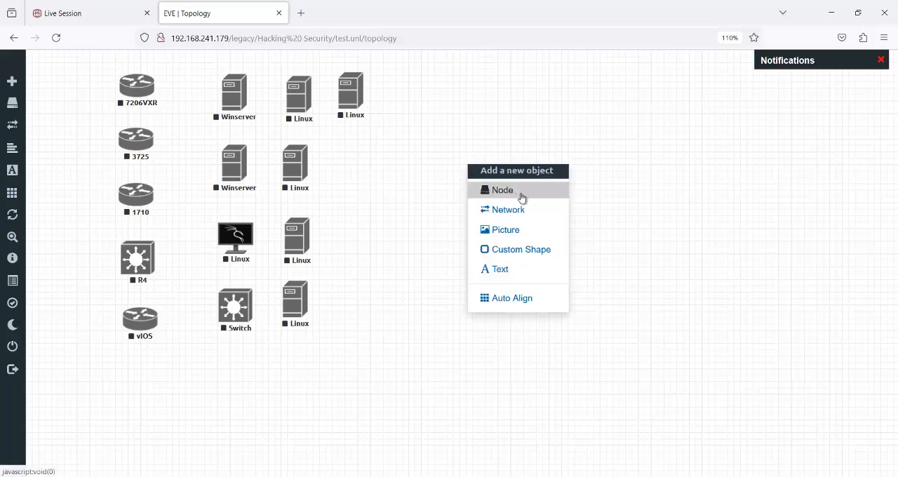
pyautogui.click(521, 196)
pyautogui.write('li')
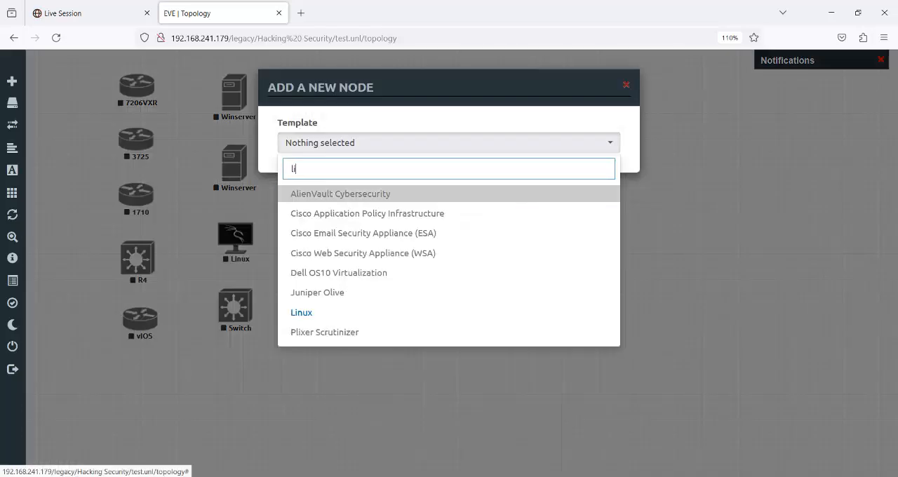
pyautogui.click(423, 313)
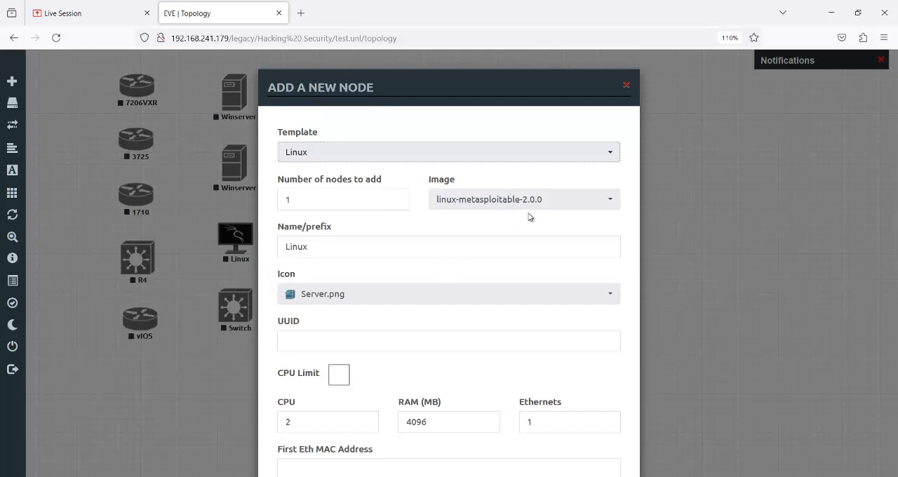
pyautogui.click(553, 205)
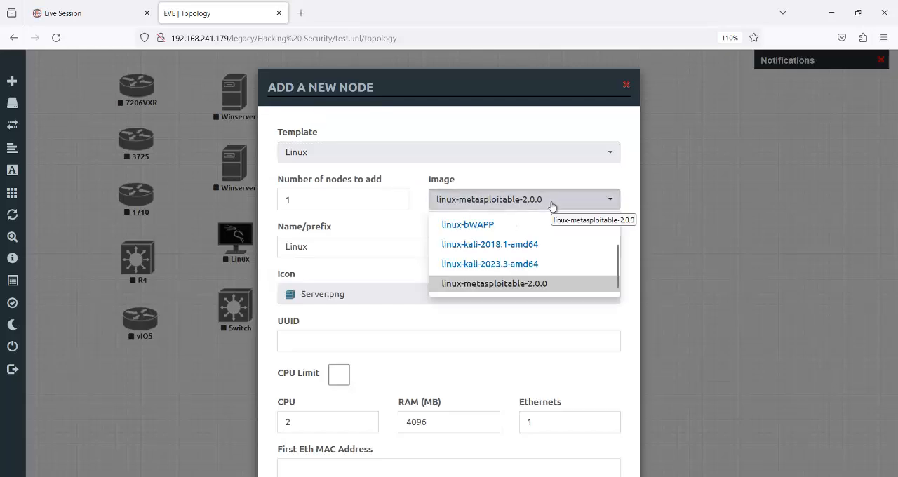
pyautogui.scroll(1, 619, 264)
pyautogui.moveTo(618, 261); pyautogui.dragTo(619, 242)
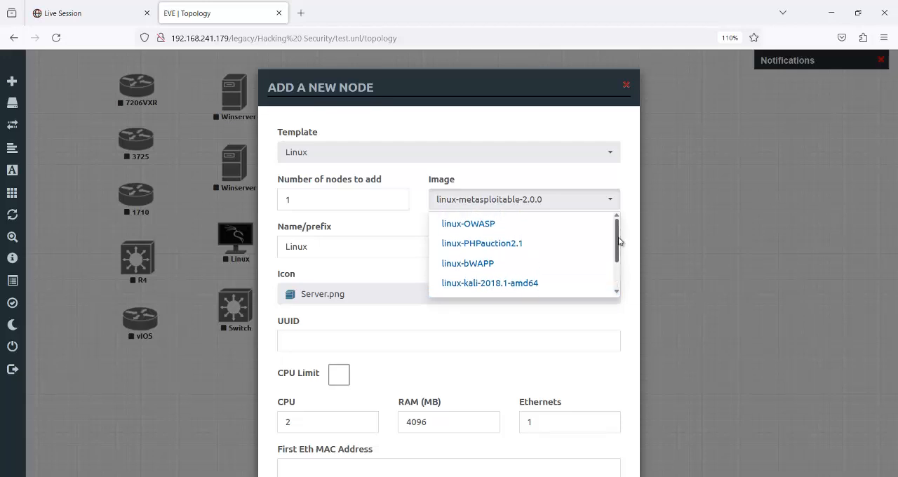
pyautogui.click(626, 85)
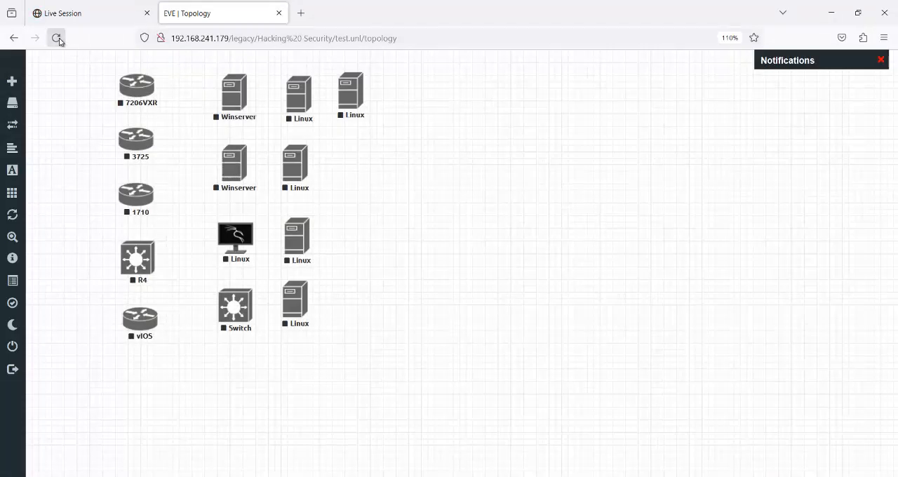
# - Reload the topology and recheck the Linux template's available images for linux-BackBox, closing the new node form without saving
pyautogui.click(56, 38)
pyautogui.rightClick(412, 168)
pyautogui.click(478, 197)
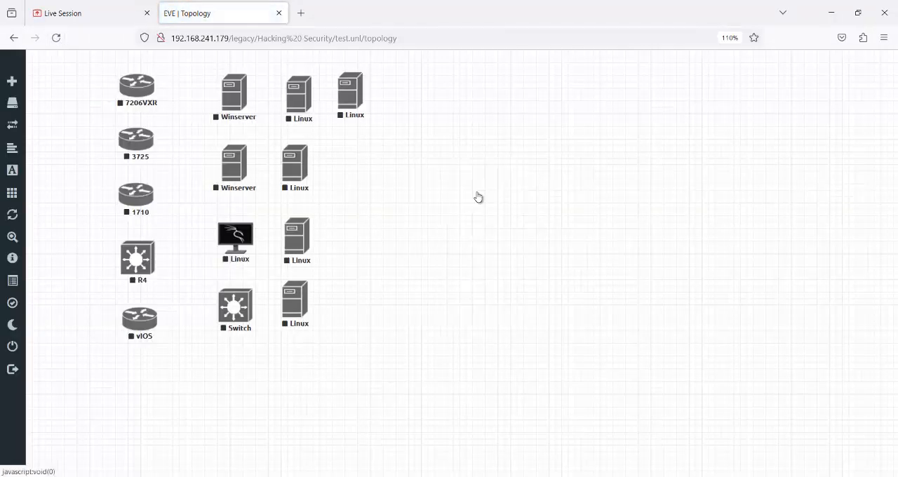
pyautogui.write('li')
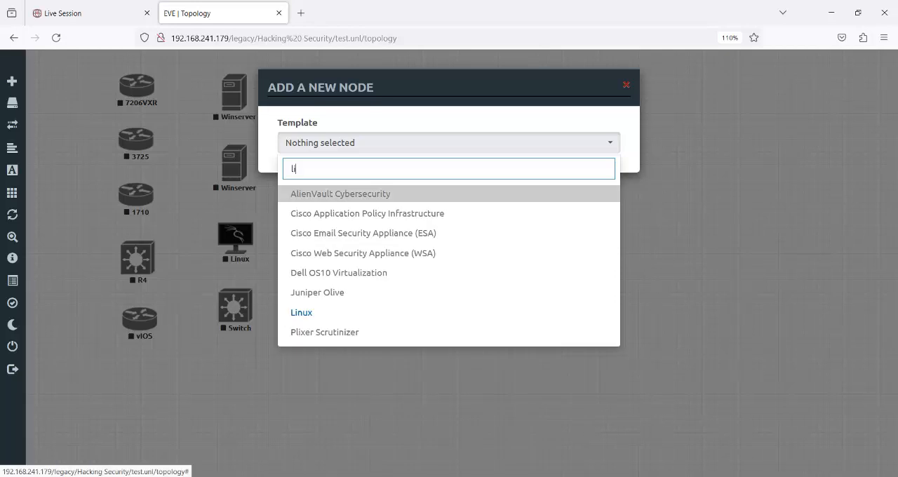
pyautogui.click(411, 314)
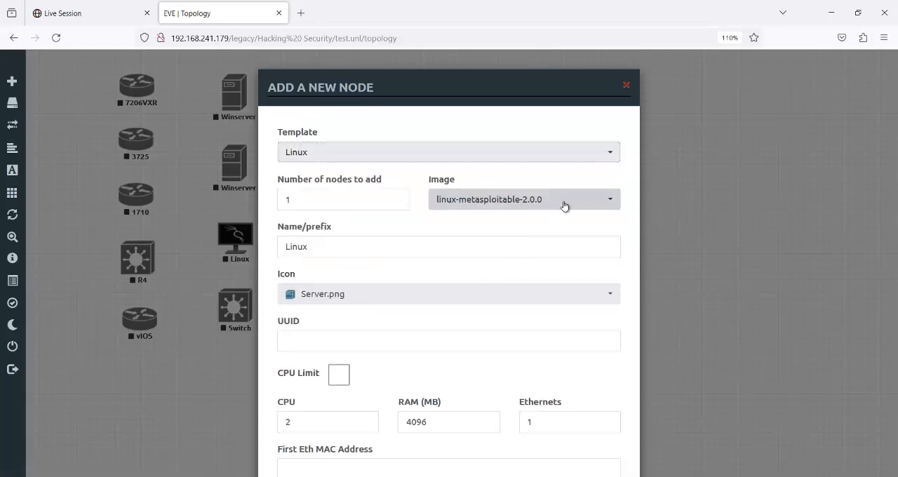
pyautogui.click(563, 204)
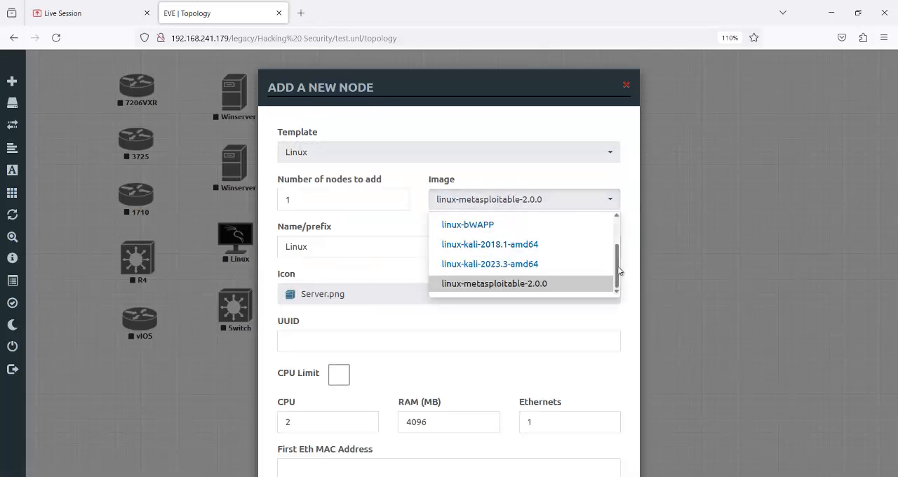
pyautogui.moveTo(615, 265); pyautogui.dragTo(619, 227)
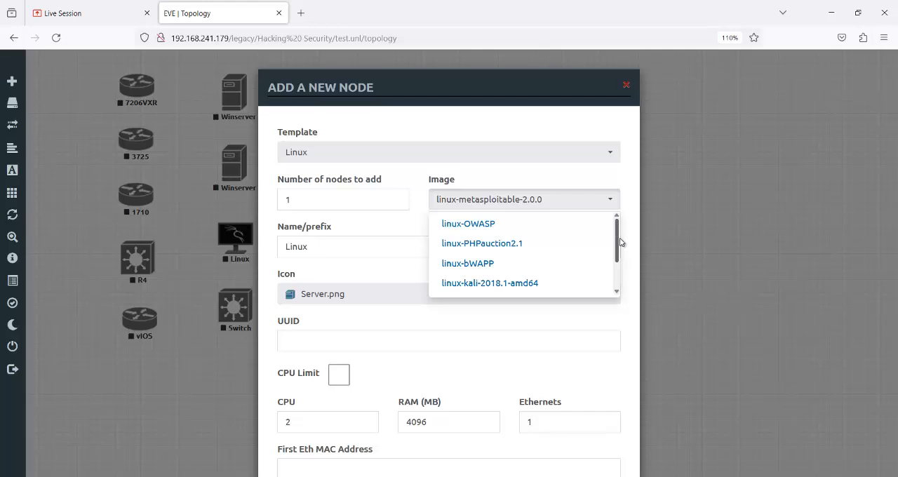
pyautogui.moveTo(620, 239); pyautogui.dragTo(616, 232)
pyautogui.moveTo(616, 236)
pyautogui.mouseDown()
pyautogui.moveTo(616, 264)
pyautogui.moveTo(616, 242)
pyautogui.mouseUp()
pyautogui.click(626, 87)
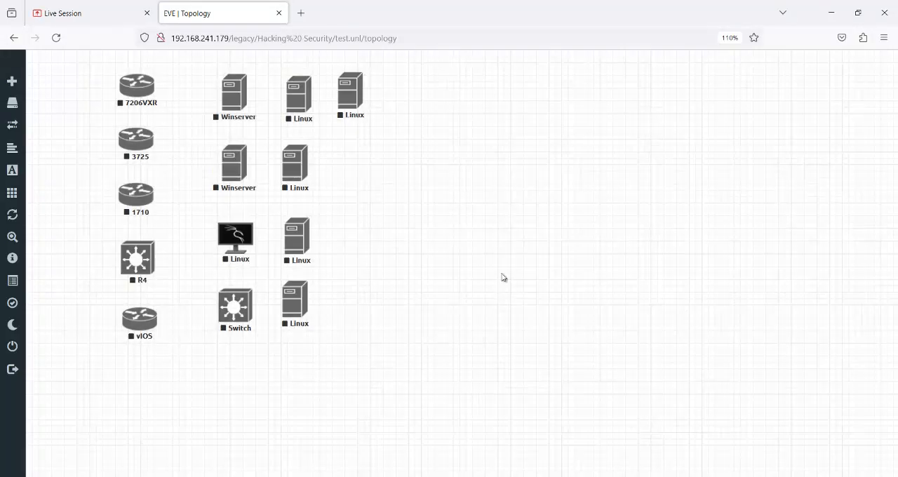
# - Switch to WinSCP and inspect the remote linux-BackBox folder's contents and its name within /opt/unetlab/addons/qemu
pyautogui.moveTo(685, 476)
pyautogui.click(700, 443)
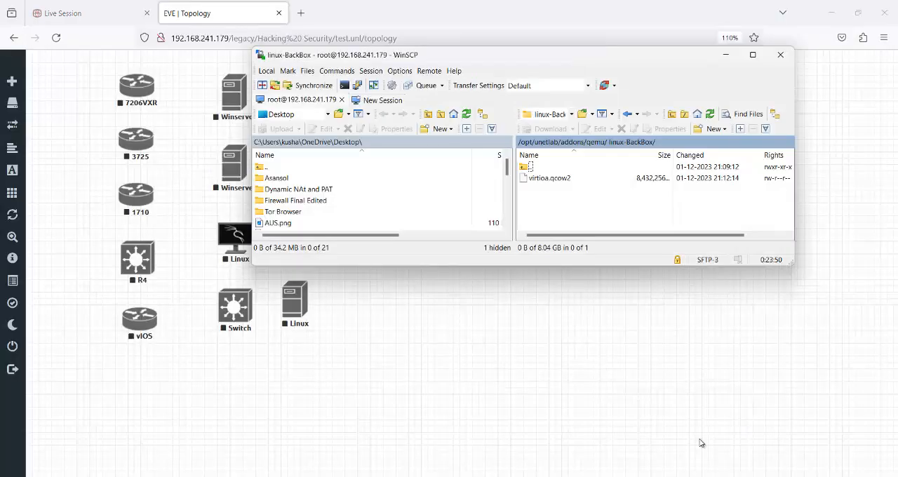
pyautogui.doubleClick(582, 167)
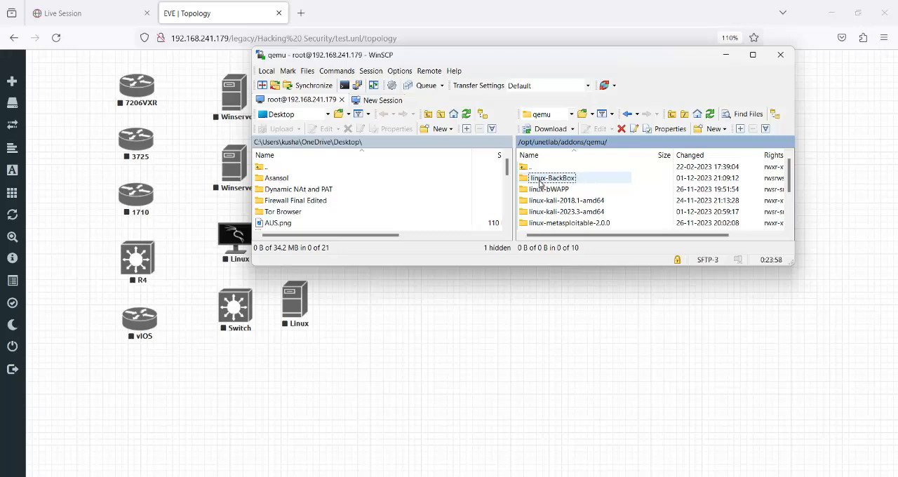
pyautogui.doubleClick(539, 179)
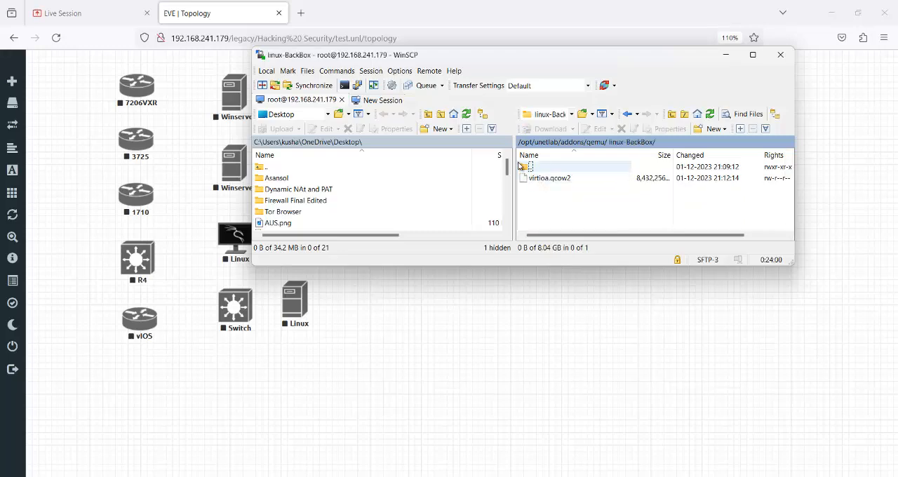
pyautogui.doubleClick(524, 170)
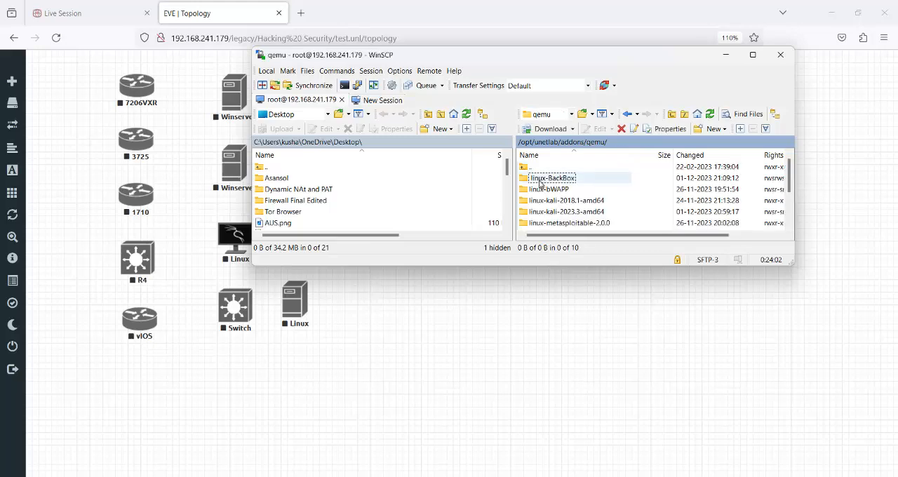
# - Rename the remote BackBox folder to linux-BackBox without the leading space, and minimise WinSCP
pyautogui.click(540, 181)
pyautogui.click(540, 181)
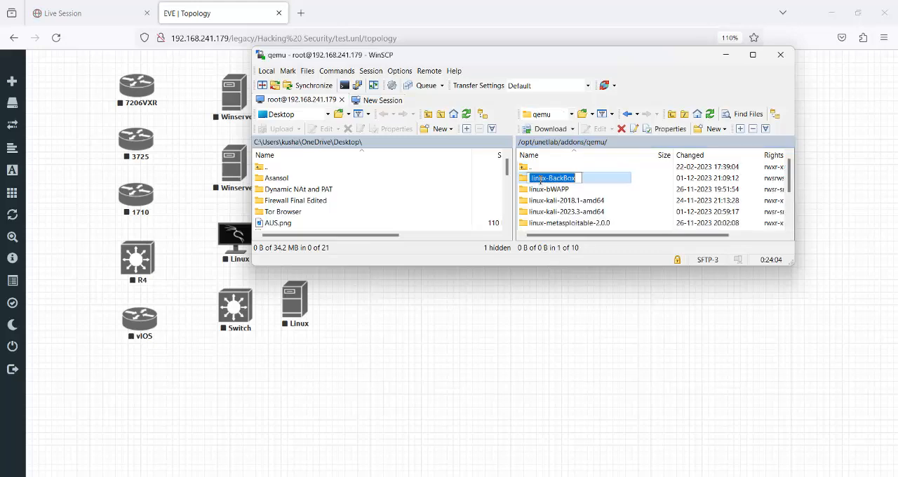
pyautogui.press('Left')
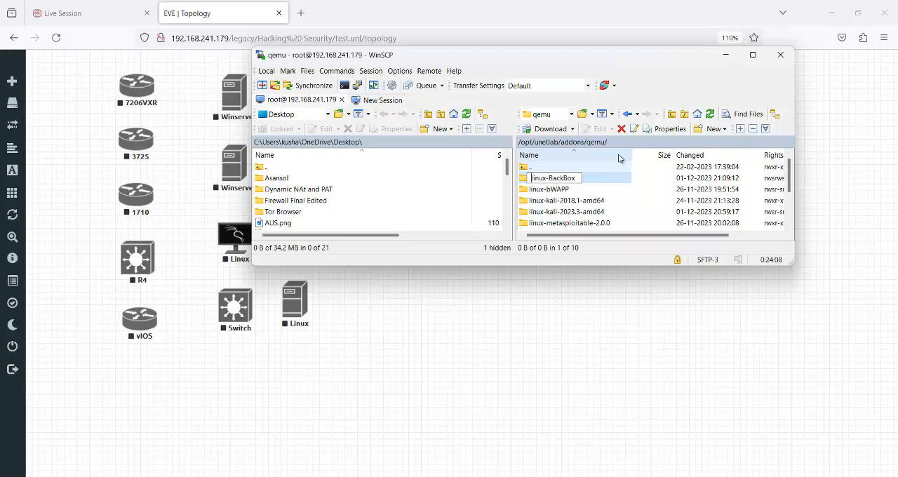
pyautogui.press('Return')
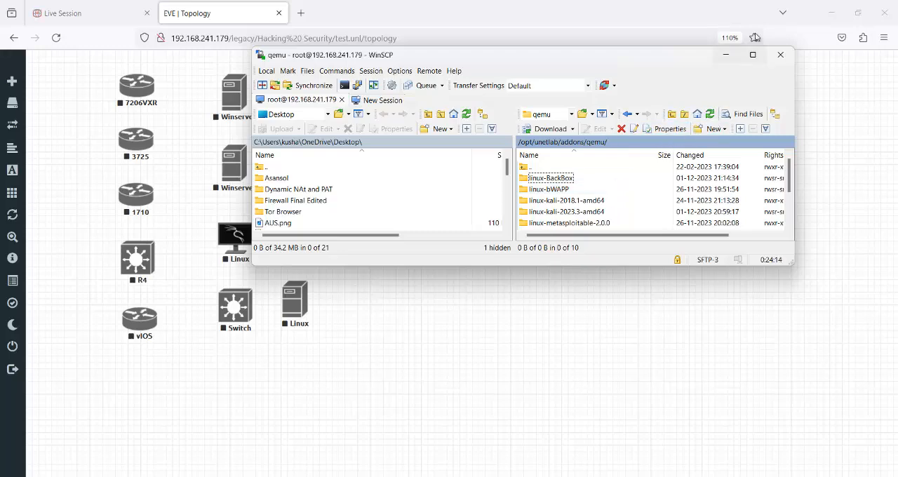
pyautogui.click(730, 55)
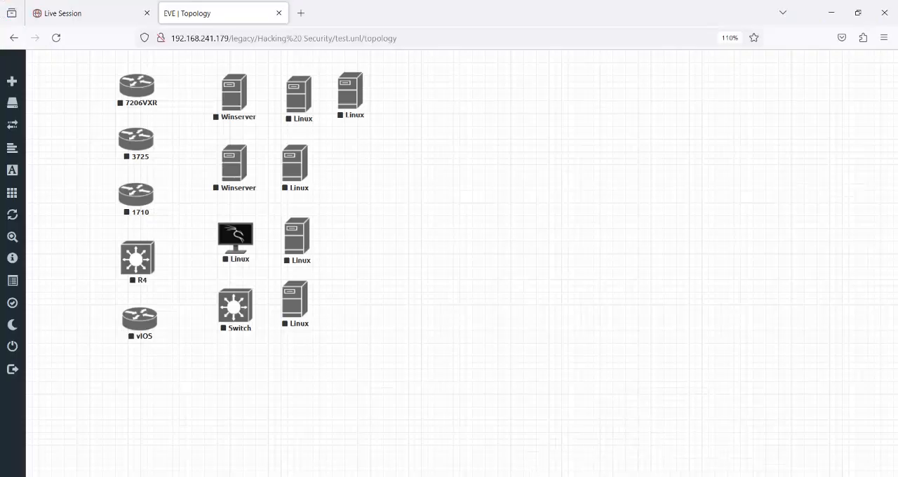
# - Switch to the Hack & Security VM in VMware Workstation and rerun /opt/unetlab/wrappers/unl_wrapper -a fixpermissions
pyautogui.click(653, 435)
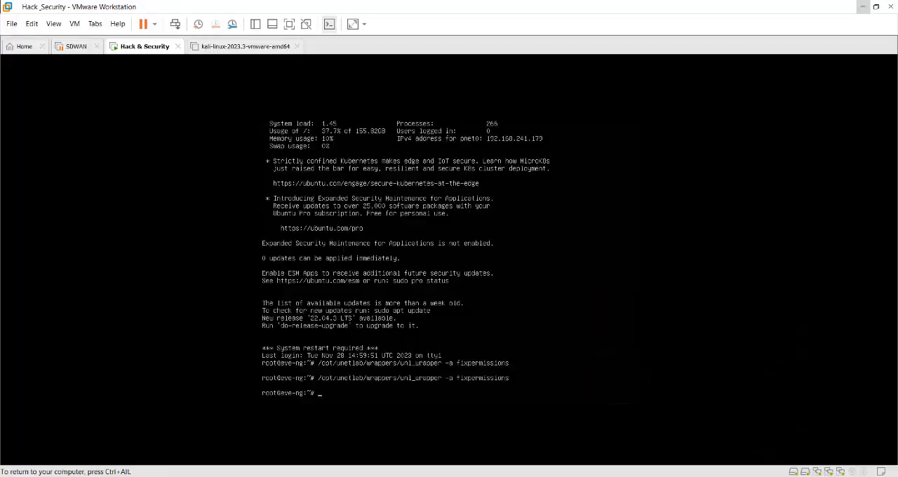
pyautogui.press('Up')
pyautogui.press('Return')
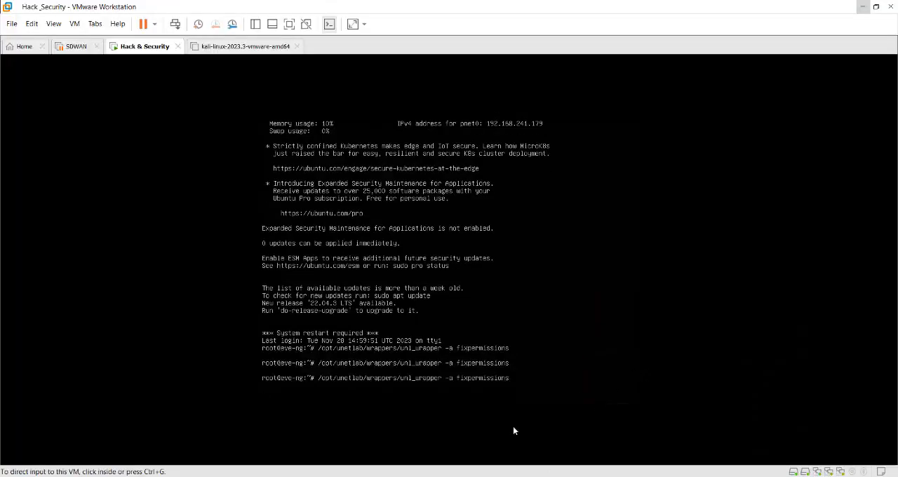
# - Return to the EVE topology in Firefox and start a new node from the Linux template on the empty canvas area
pyautogui.moveTo(503, 476)
pyautogui.click(468, 441)
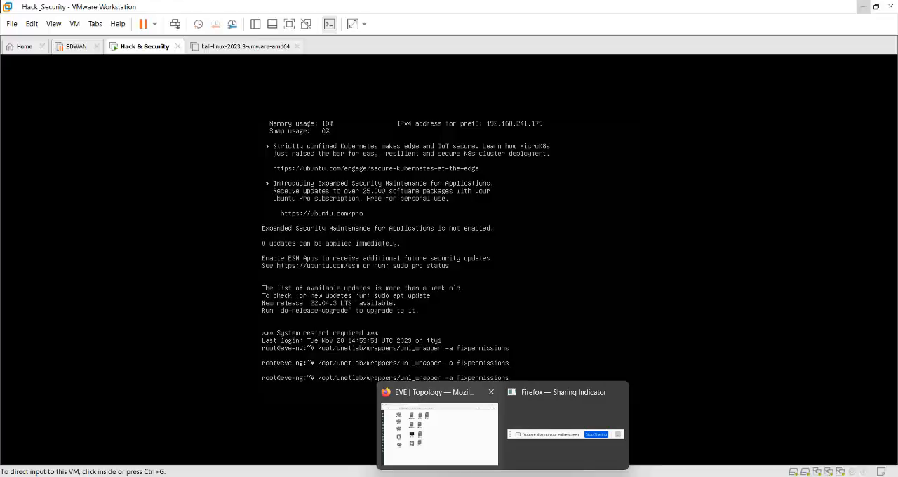
pyautogui.click(471, 456)
pyautogui.rightClick(500, 137)
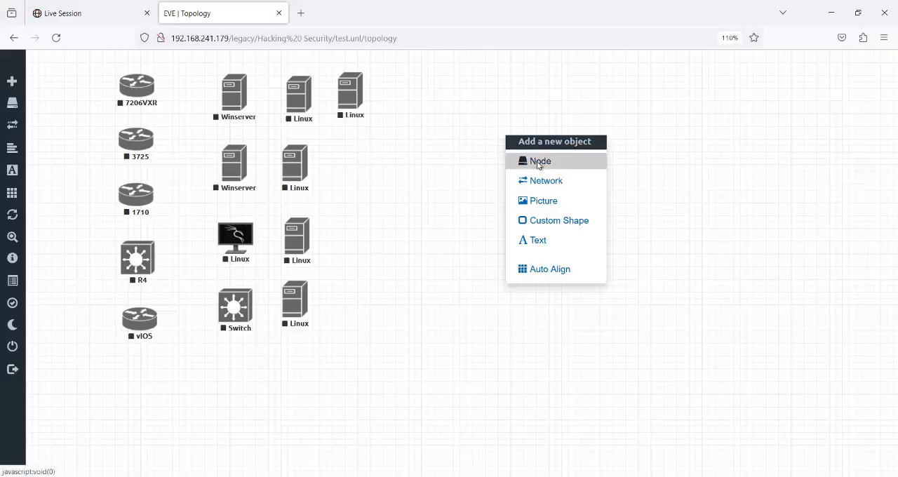
pyautogui.click(538, 163)
pyautogui.write('li')
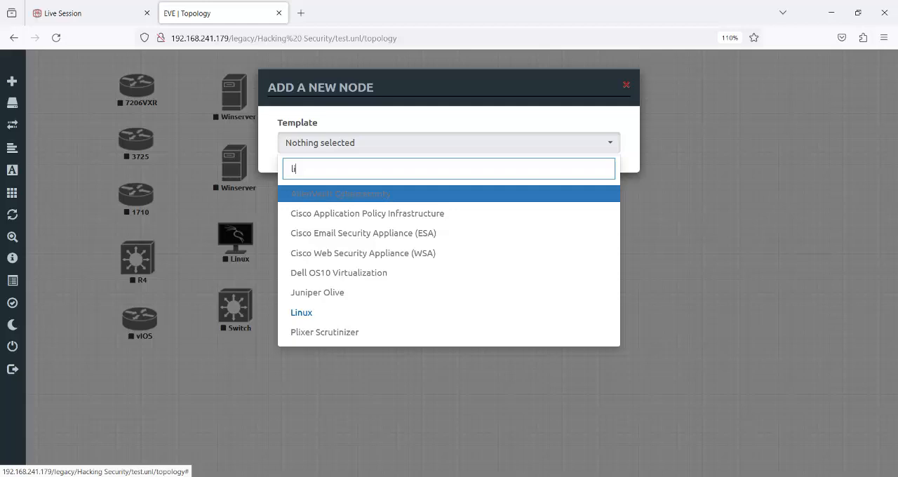
pyautogui.click(407, 315)
# - Choose the linux-BackBox image for the new node and save the node
pyautogui.click(560, 200)
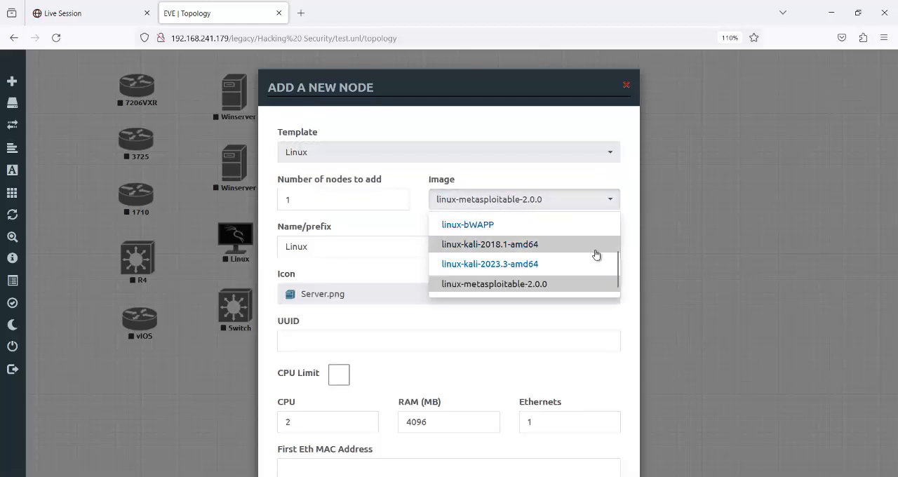
pyautogui.scroll(3, 533, 253)
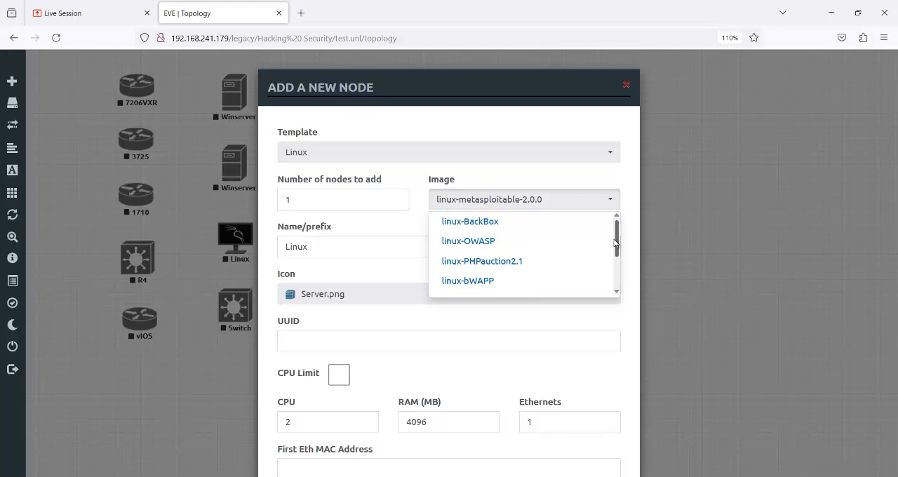
pyautogui.click(514, 228)
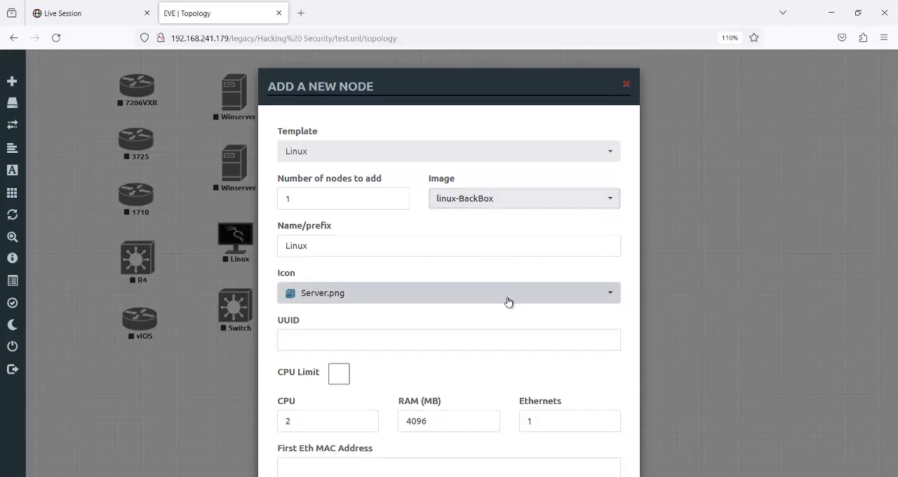
pyautogui.scroll(-5, 508, 300)
pyautogui.scroll(-1, 509, 301)
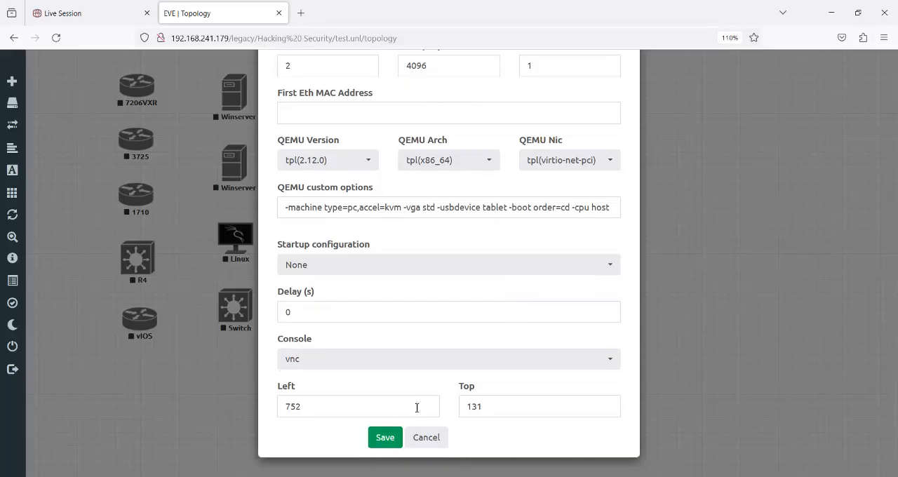
pyautogui.click(385, 438)
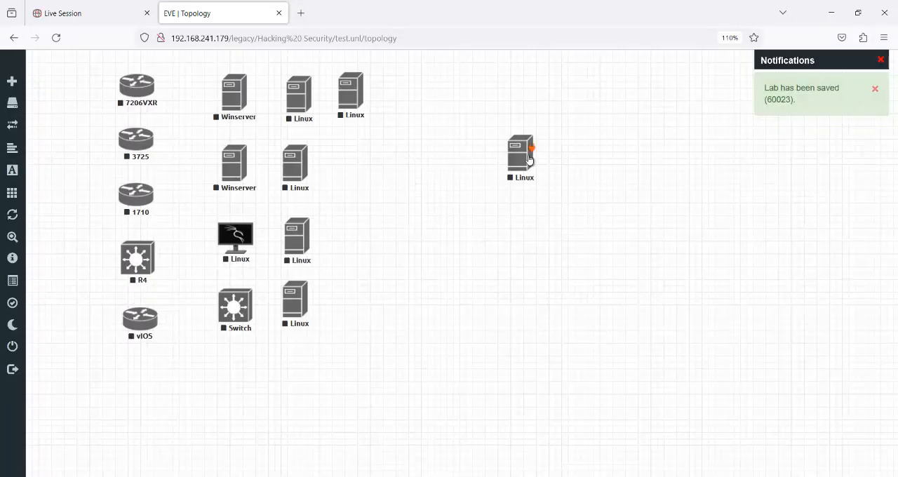
# - Move the new Linux node beneath the rightmost Linux server in the first row, start it, and reload the topology
pyautogui.moveTo(461, 166); pyautogui.dragTo(352, 160)
pyautogui.rightClick(362, 164)
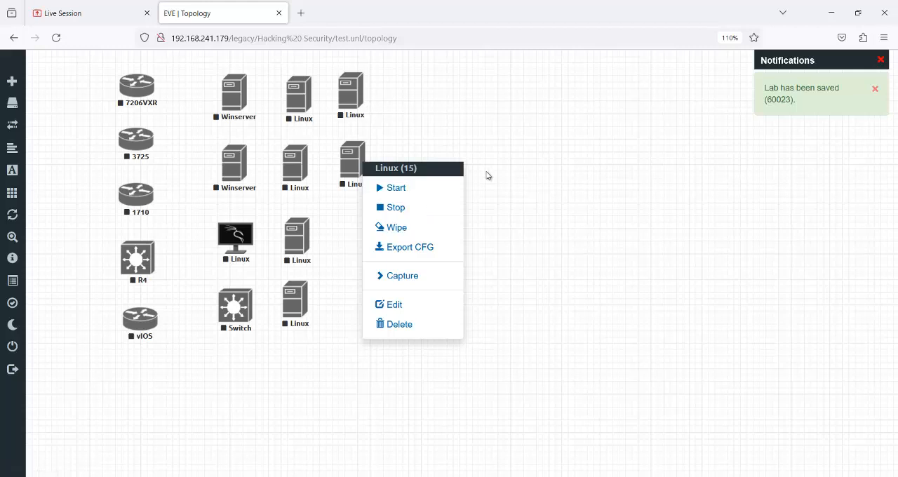
pyautogui.click(396, 189)
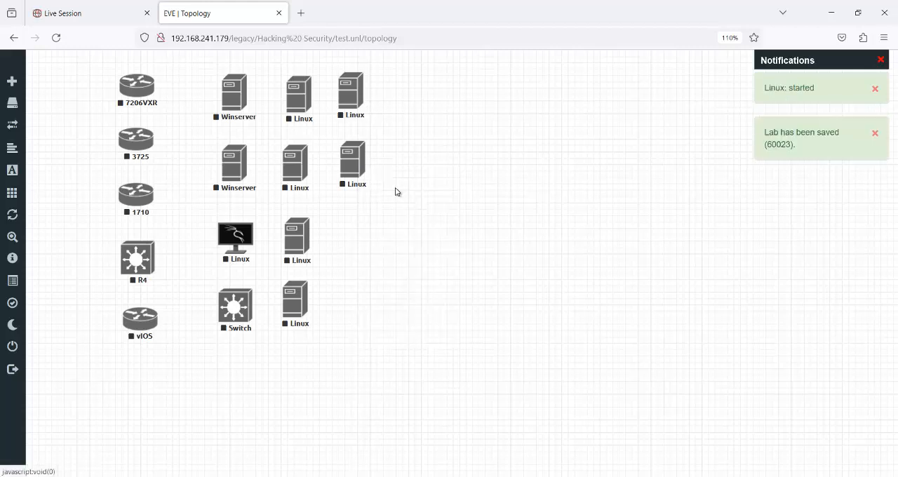
pyautogui.click(56, 38)
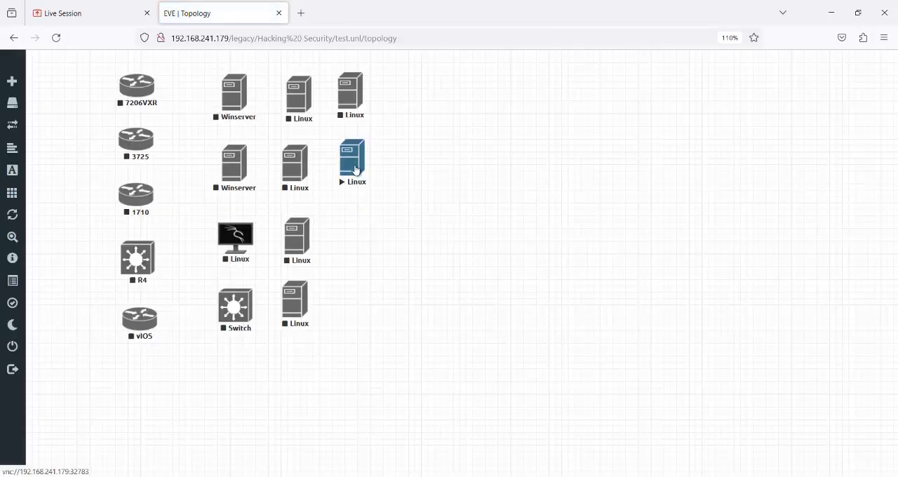
pyautogui.click(353, 166)
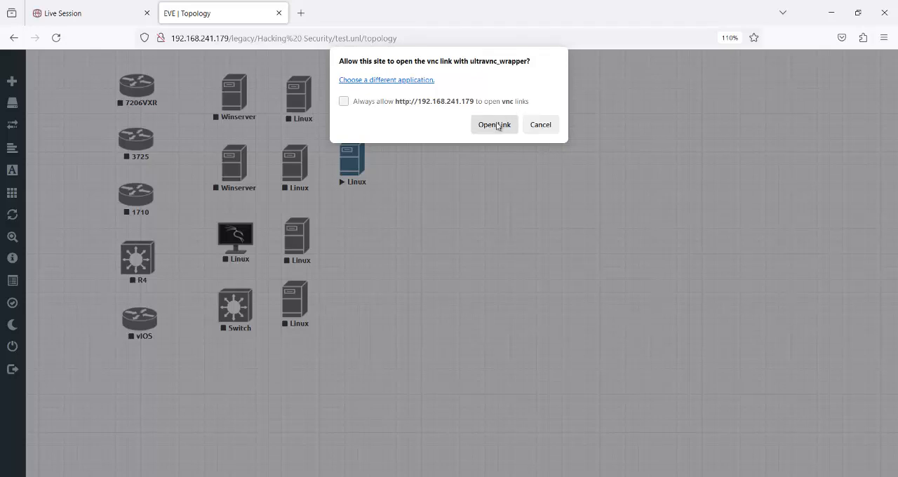
pyautogui.click(495, 125)
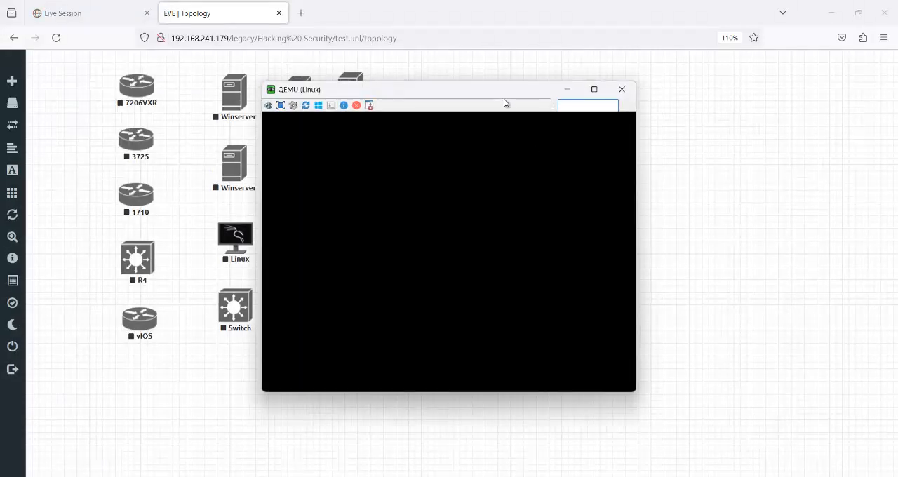
pyautogui.moveTo(500, 95); pyautogui.dragTo(646, 89)
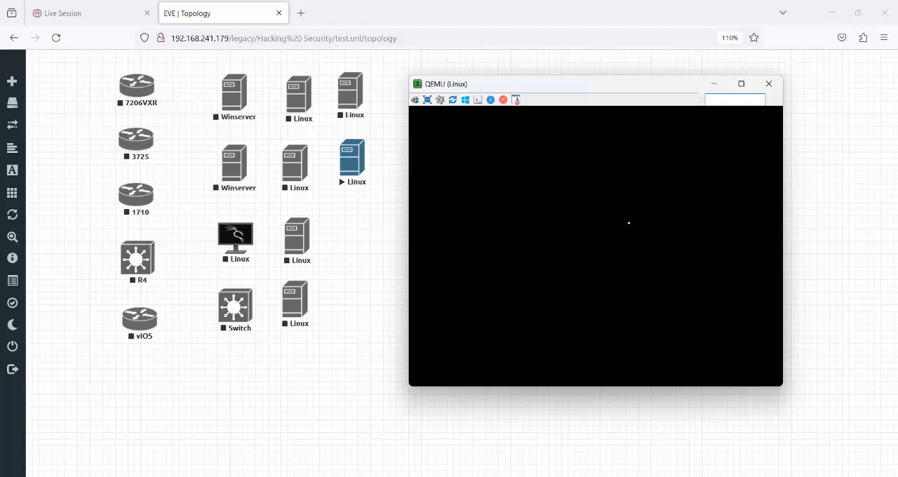
pyautogui.moveTo(649, 88); pyautogui.dragTo(621, 47)
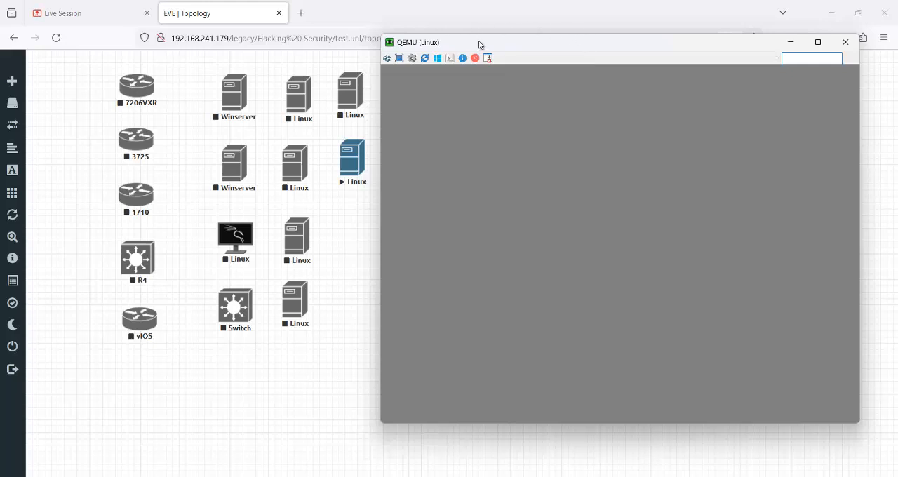
pyautogui.click(848, 44)
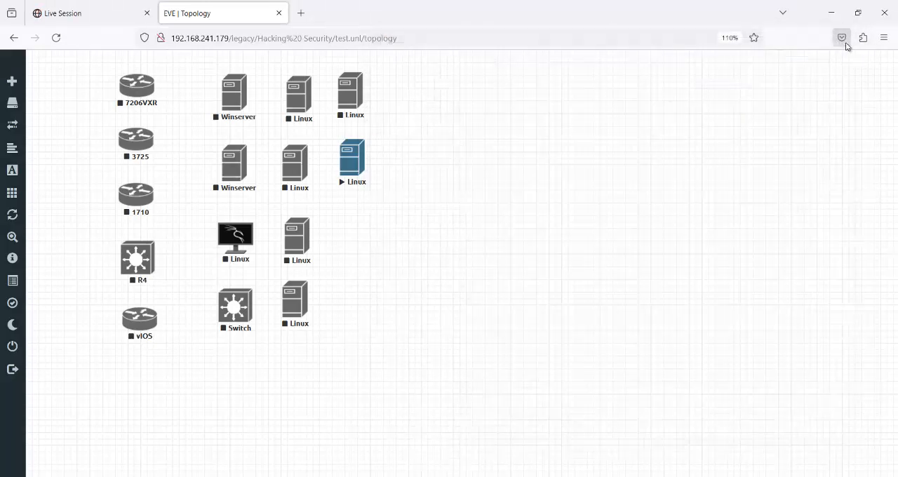
# - Open the running Linux node's VNC console through ultravnc_wrapper and place its window clear of the topology nodes
pyautogui.click(352, 168)
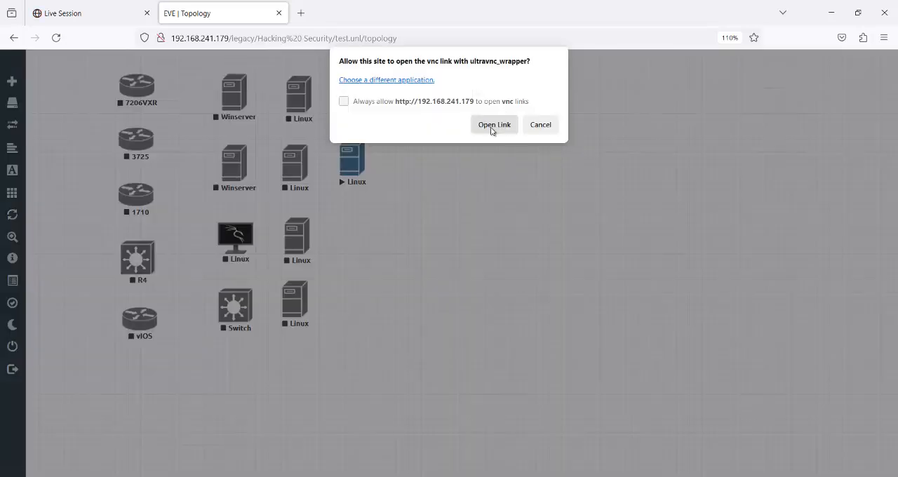
pyautogui.click(493, 126)
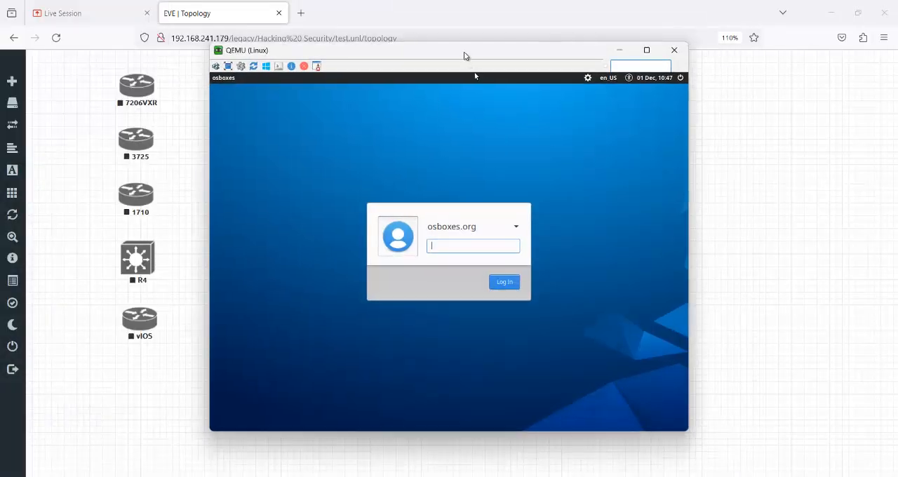
pyautogui.moveTo(468, 56); pyautogui.dragTo(655, 70)
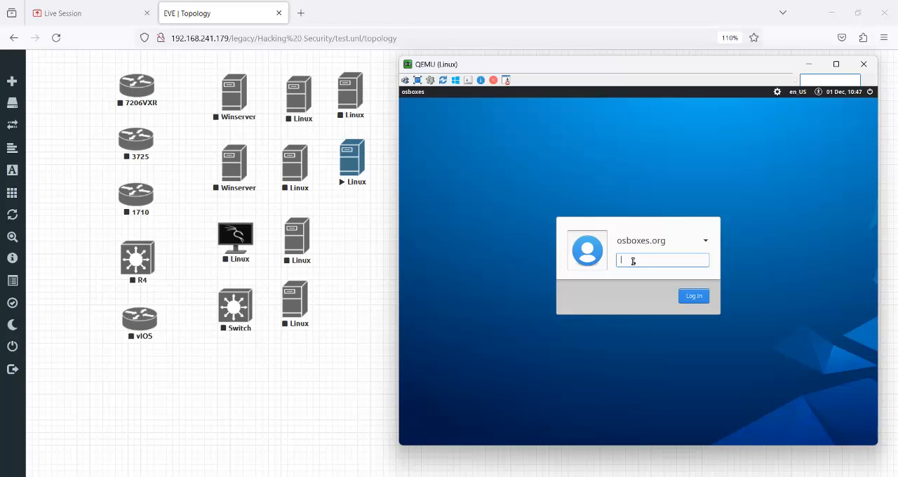
# - Log in to BackBox through the Other... account option with username osboxes and the account password, consulting the credentials in Backbox Setup.pdf
pyautogui.press('Return')
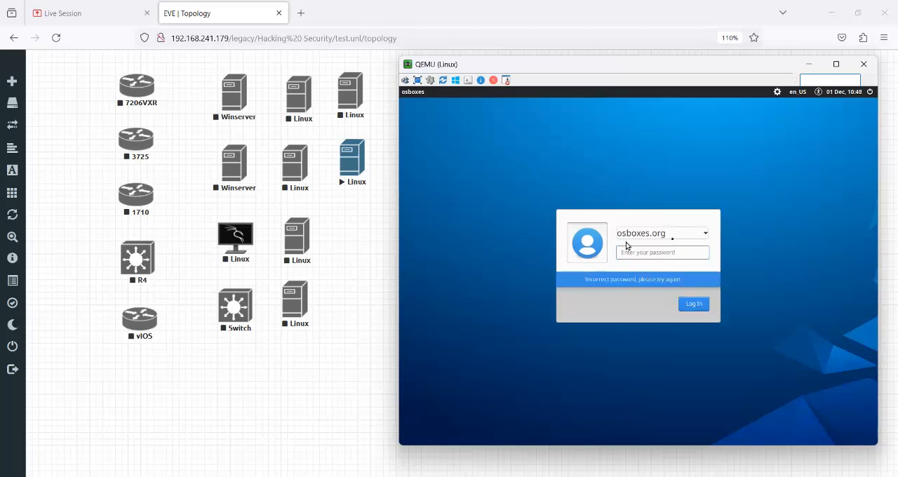
pyautogui.click(698, 238)
pyautogui.click(654, 251)
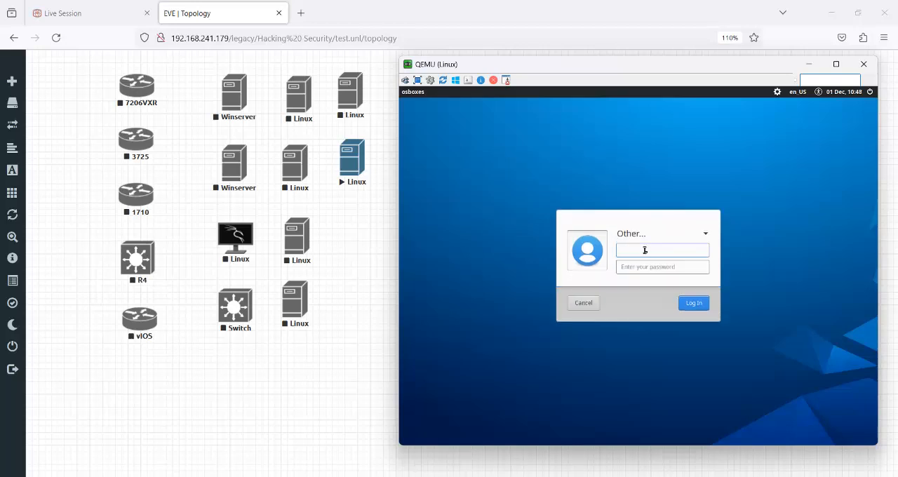
pyautogui.write('osboxes')
pyautogui.hotkey('alt', 'Tab')
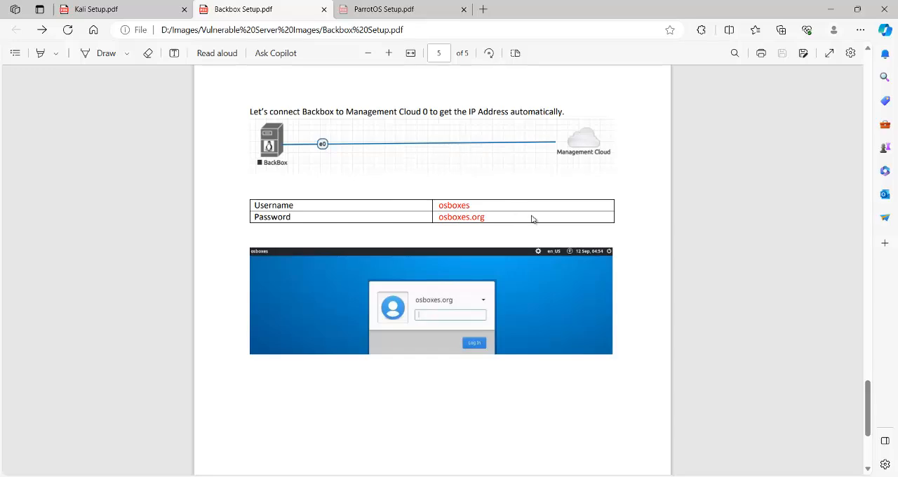
pyautogui.click(830, 9)
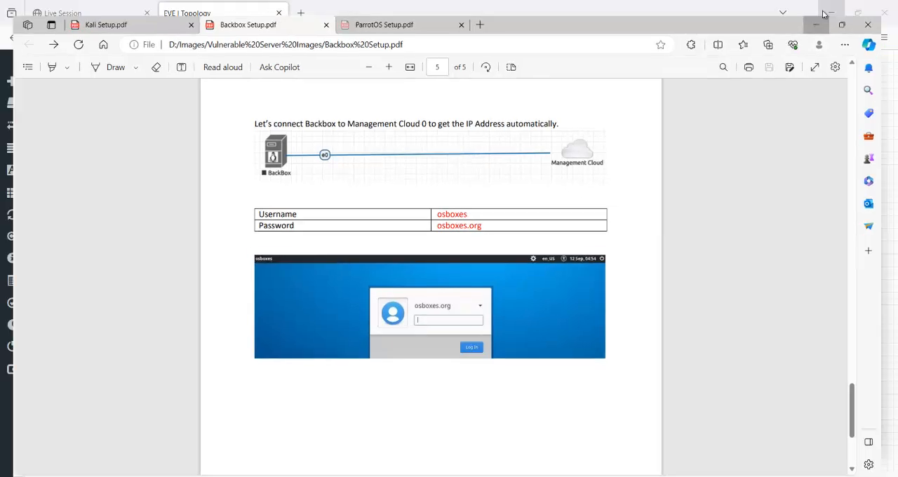
pyautogui.click(639, 269)
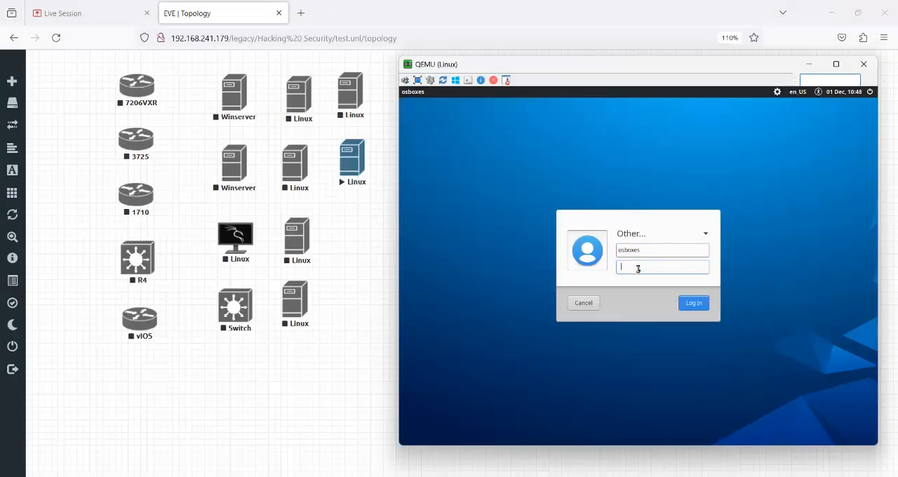
pyautogui.write('osor')
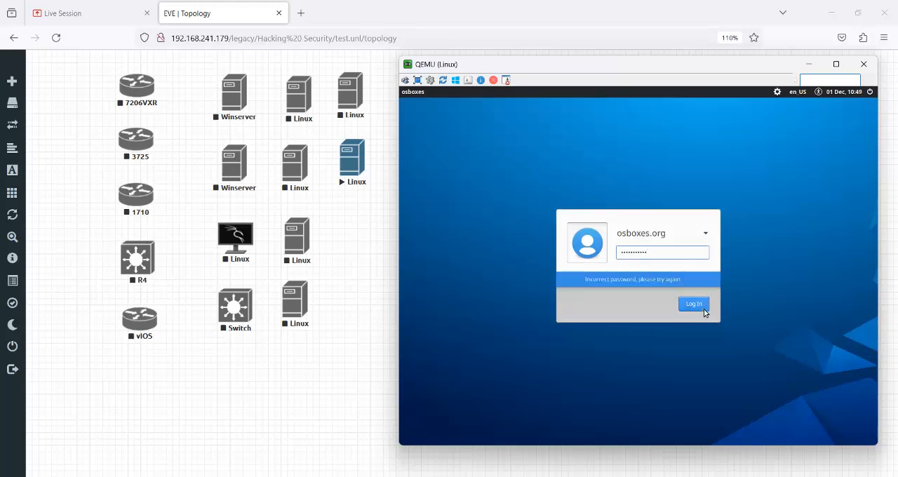
pyautogui.click(699, 308)
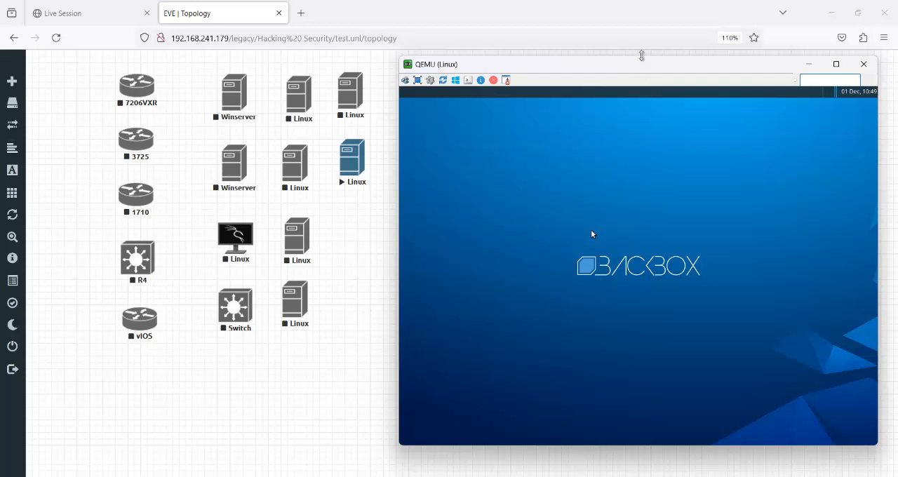
# - Reposition the console window and dismiss the Incomplete Language Support notice on the BackBox desktop
pyautogui.moveTo(636, 65); pyautogui.dragTo(574, 76)
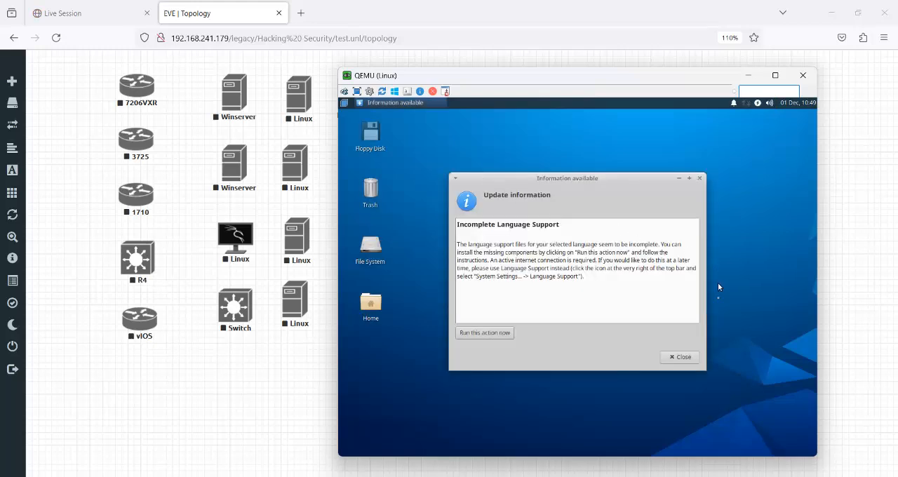
pyautogui.click(687, 359)
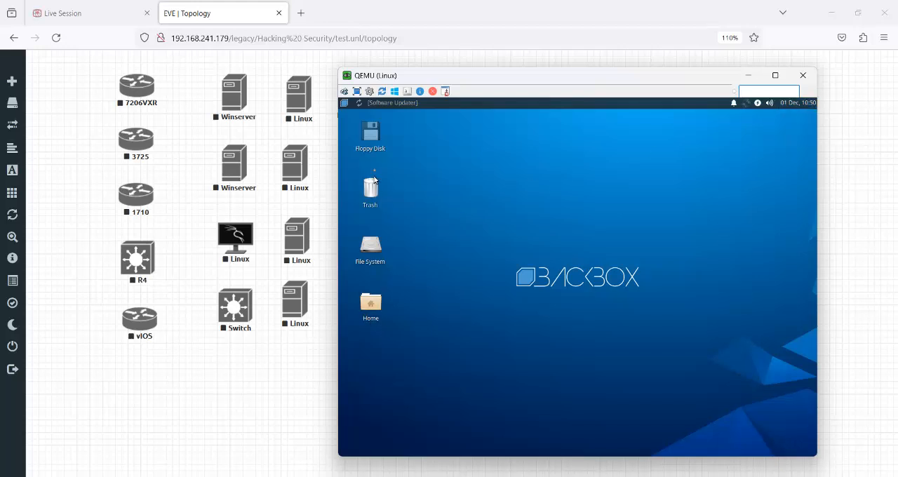
pyautogui.rightClick(453, 178)
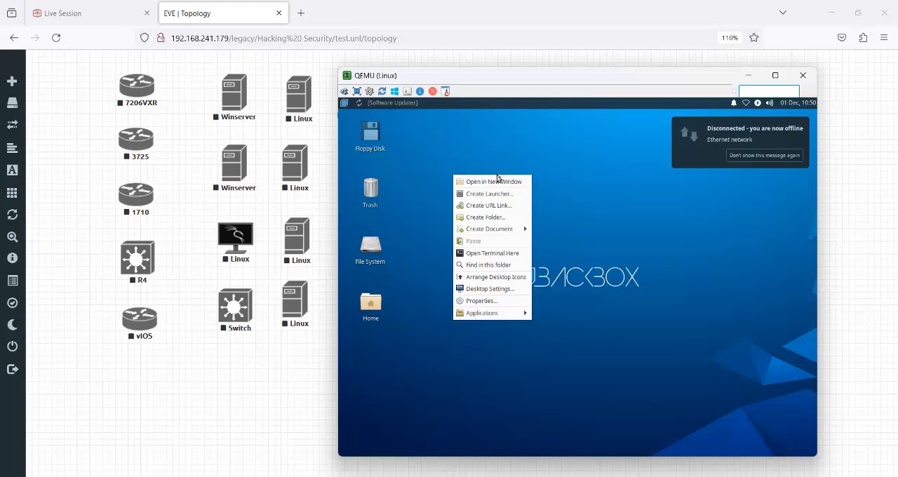
pyautogui.click(758, 104)
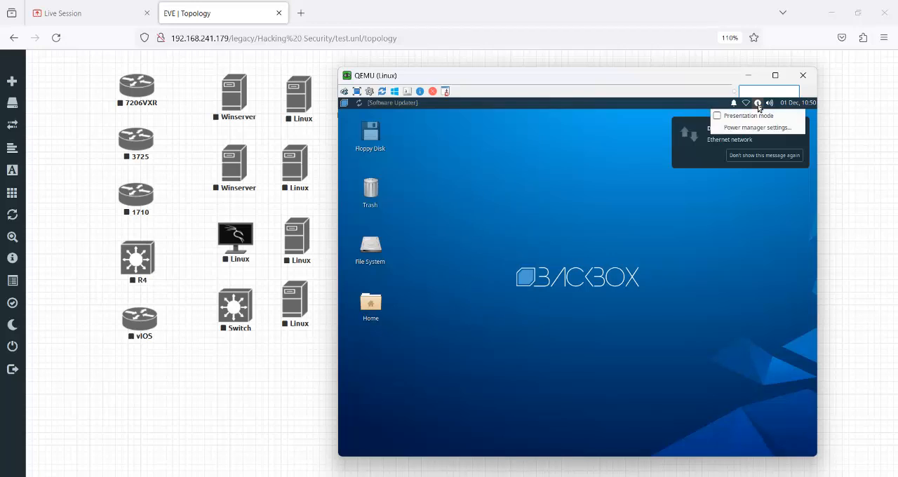
pyautogui.click(758, 104)
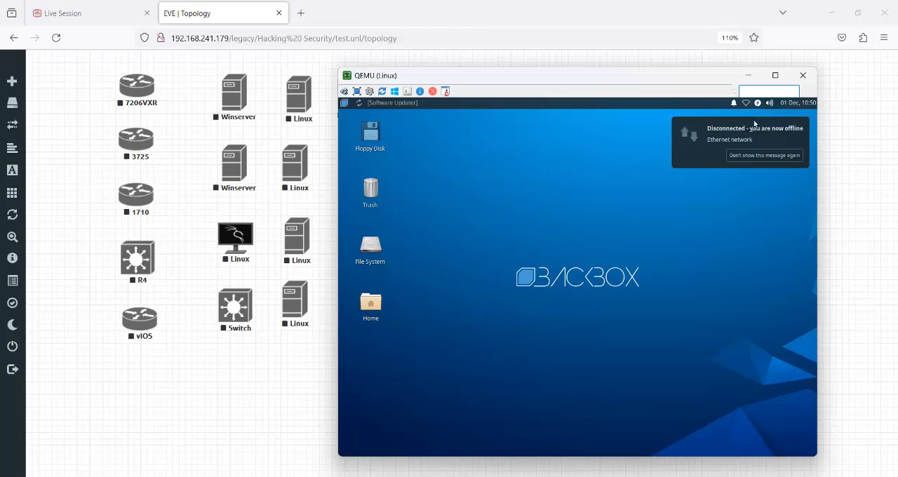
# - Open a terminal on the BackBox desktop and try to shut the system down immediately from the command line
pyautogui.rightClick(517, 172)
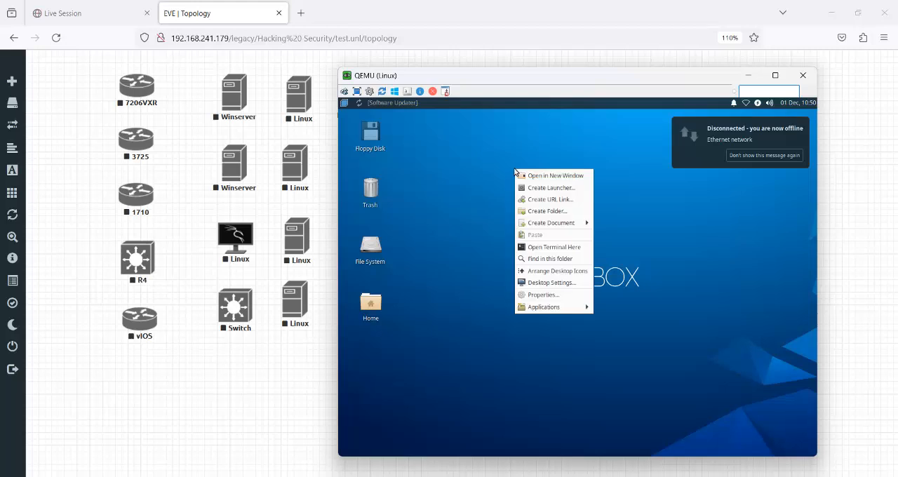
pyautogui.click(547, 247)
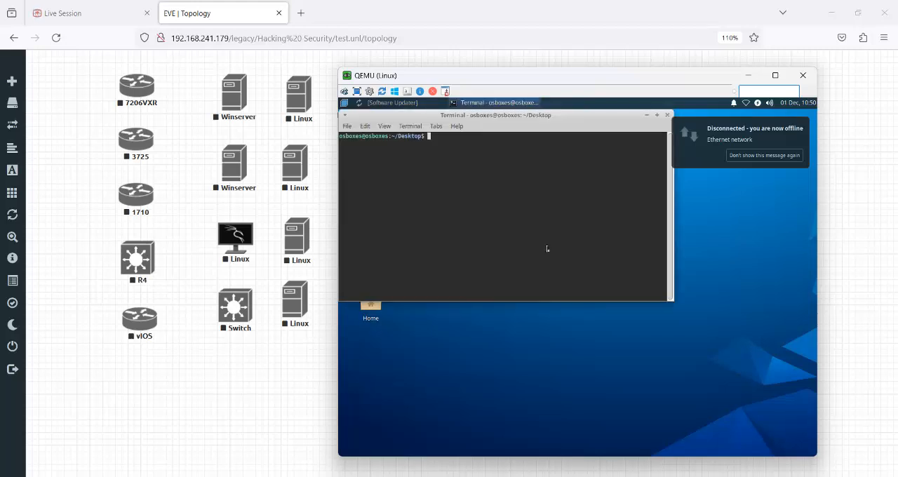
pyautogui.write('sh')
pyautogui.write('ut')
pyautogui.write('down ')
pyautogui.write('-h now')
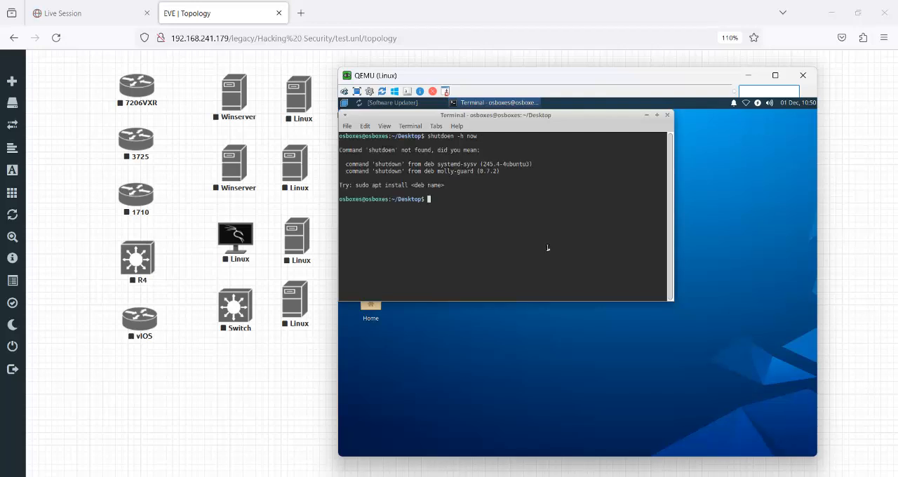
# - Correct the previous terminal command to shutdown -h now, run it, and close the disconnected VNC viewer and its message box
pyautogui.press('Up')
pyautogui.press('Left')
pyautogui.press('Left')
pyautogui.press('Left')
pyautogui.press('Left')
pyautogui.press('Left')
pyautogui.press('Left')
pyautogui.press('Left')
pyautogui.press('BackSpace')
pyautogui.write('w')
pyautogui.press('Return')
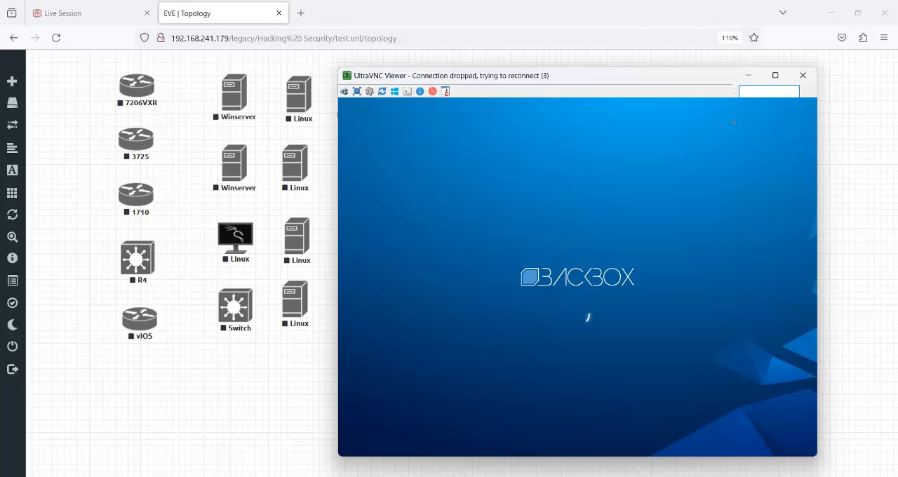
pyautogui.click(804, 75)
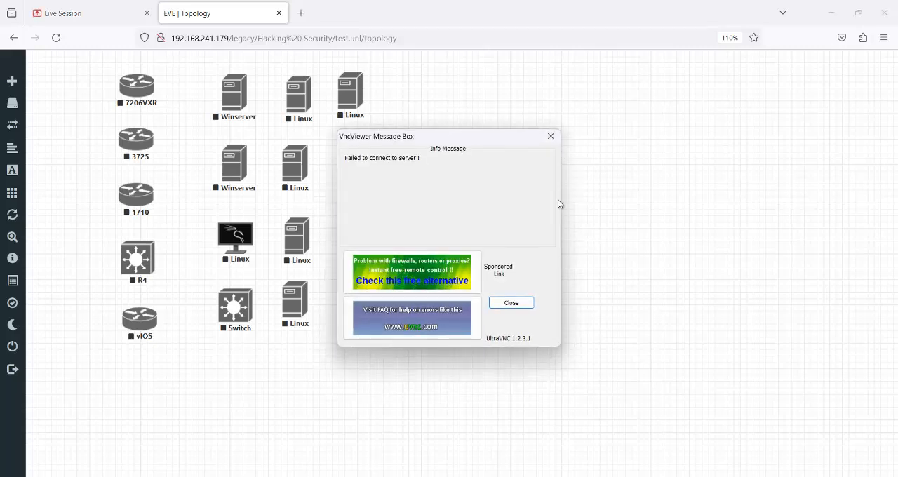
pyautogui.click(551, 136)
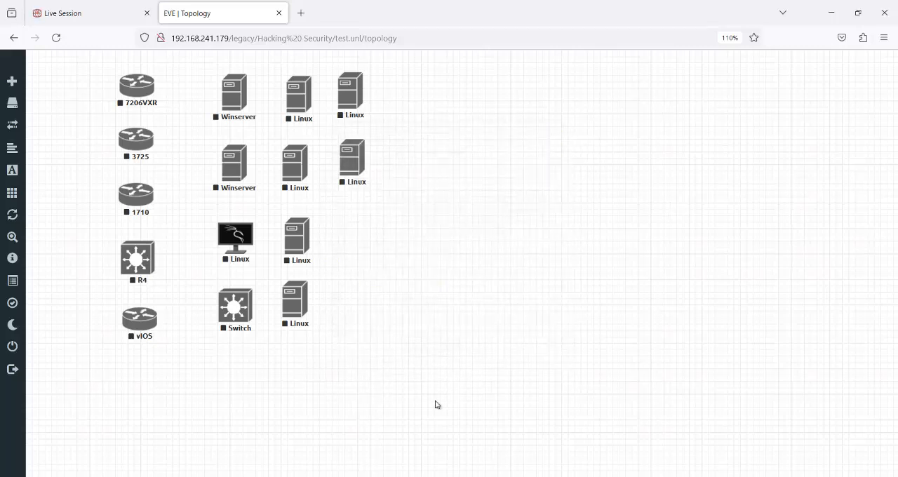
# - Switch to Edge, bring up ParrotOS Setup.pdf, and follow its parrotsec.org download link
pyautogui.click(432, 476)
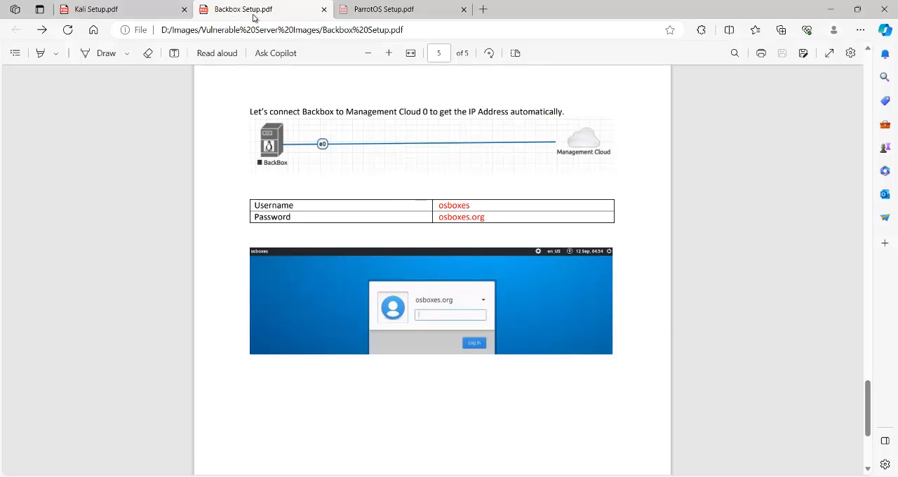
pyautogui.click(371, 10)
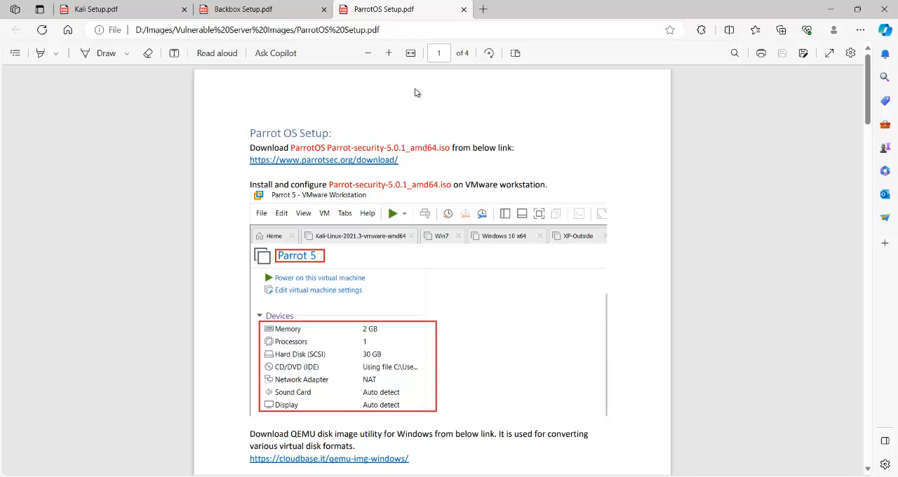
pyautogui.click(361, 163)
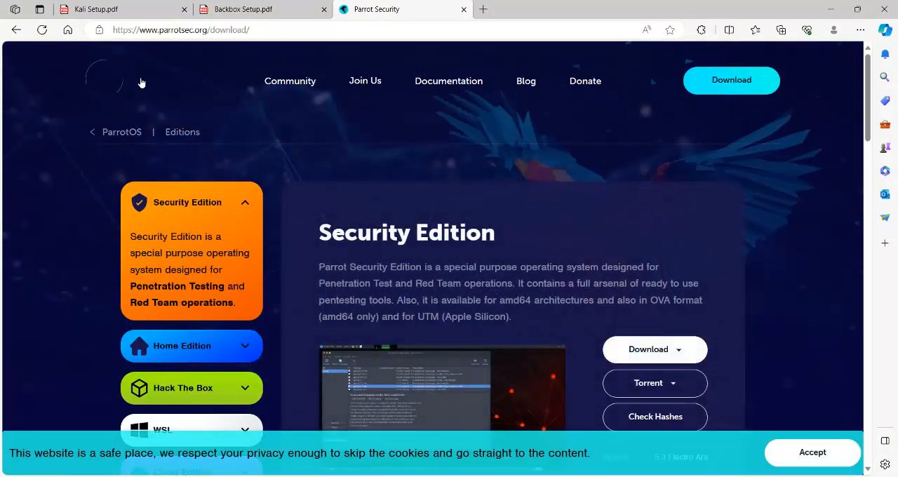
# - Examine the Parrot Security Edition page and its available download formats, and return to the setup guide
pyautogui.scroll(-2, 237, 270)
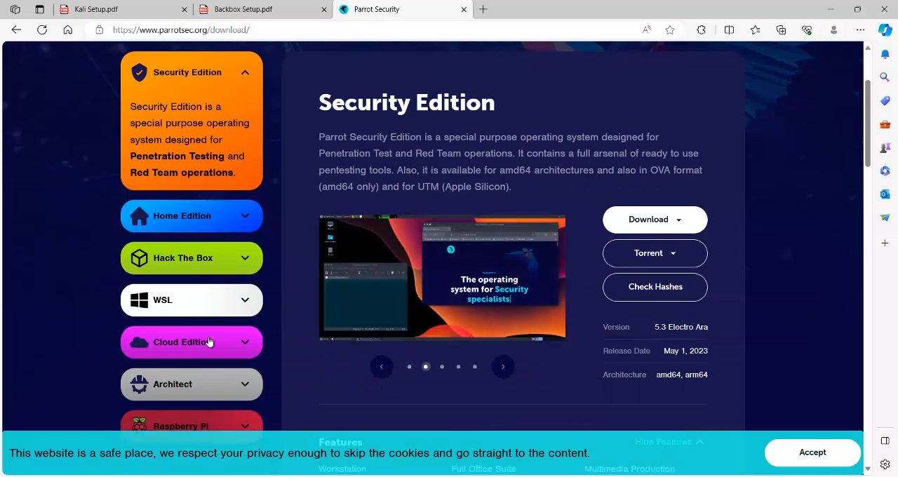
pyautogui.scroll(2, 205, 261)
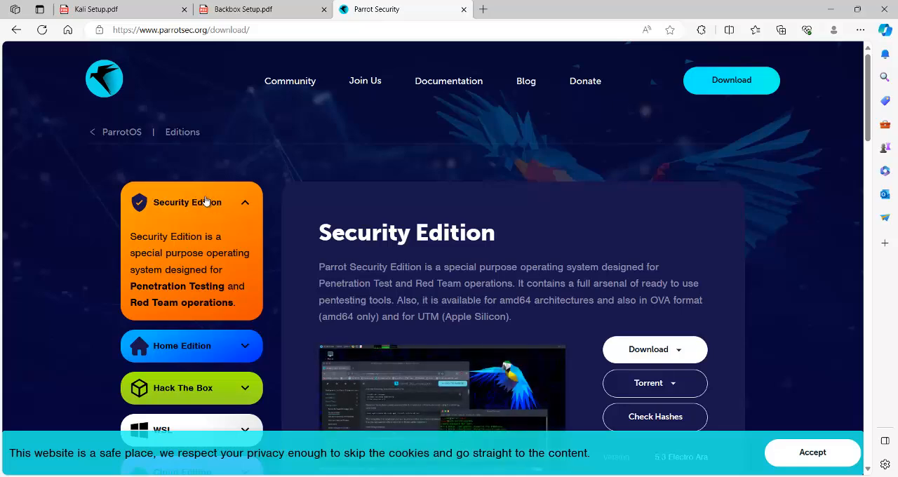
pyautogui.click(625, 349)
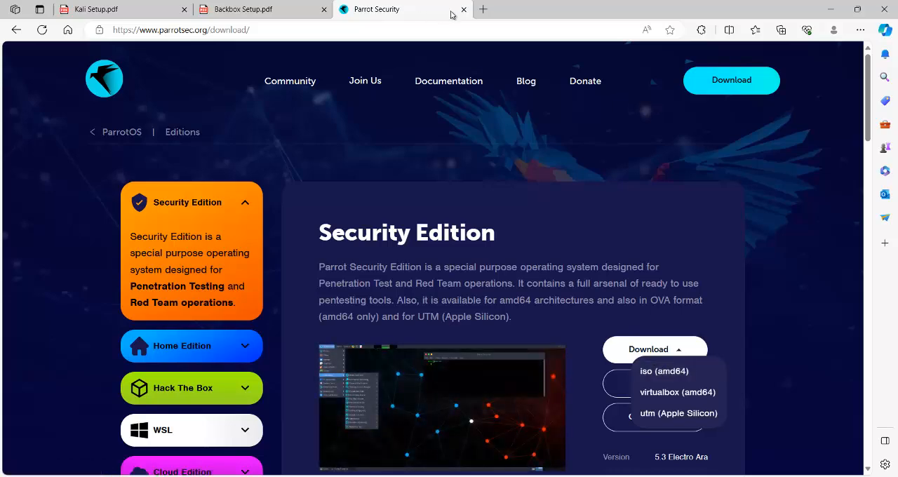
pyautogui.click(21, 32)
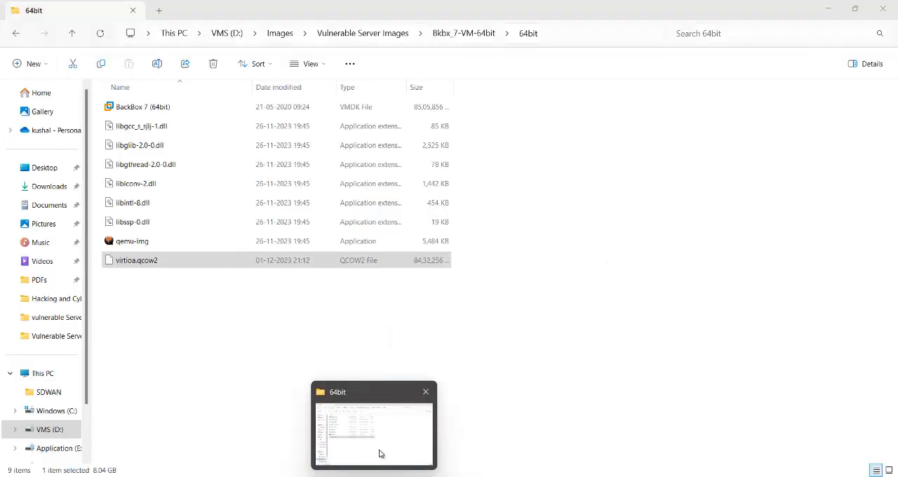
# - Switch to File Explorer and go up from the 64bit folder to Vulnerable Server Images
pyautogui.click(379, 454)
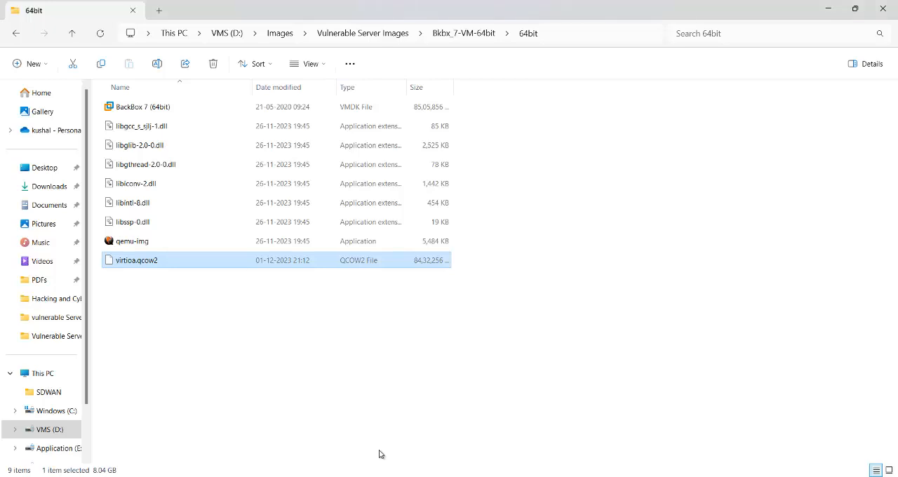
pyautogui.click(72, 34)
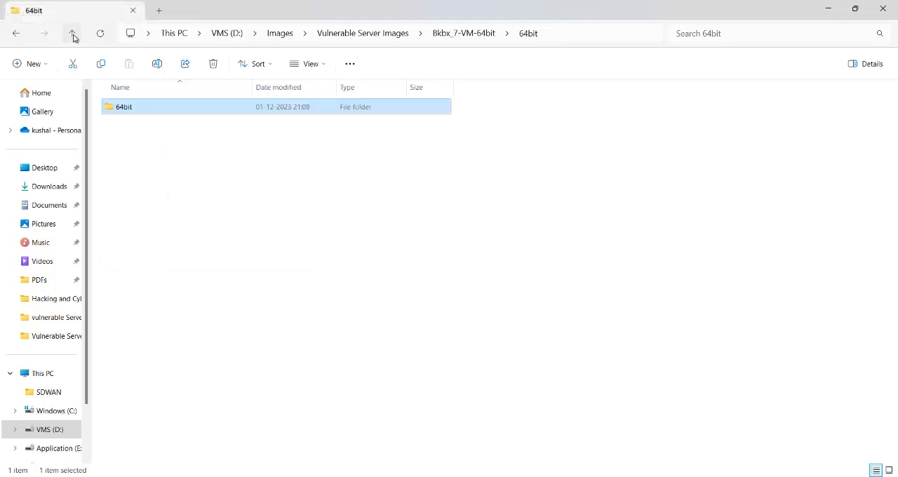
pyautogui.click(73, 34)
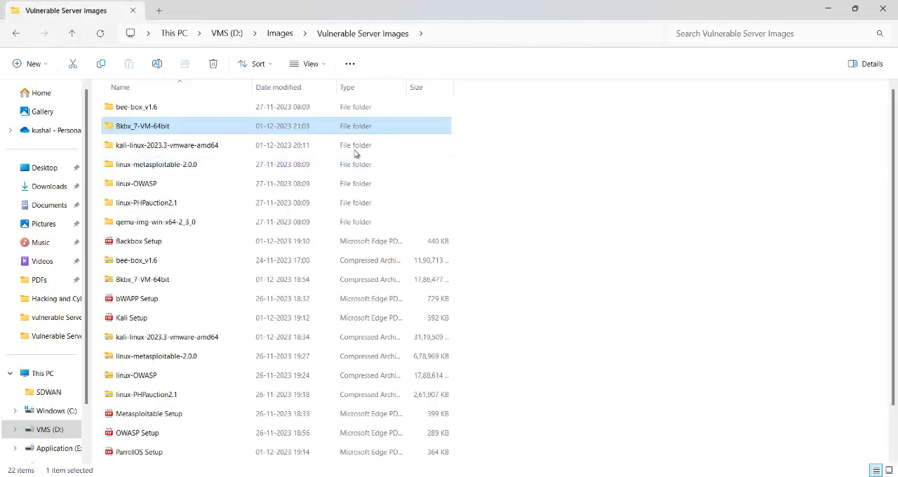
# - Go up to the VMS (D:) drive and open its Virual Machine Labs folder
pyautogui.click(73, 33)
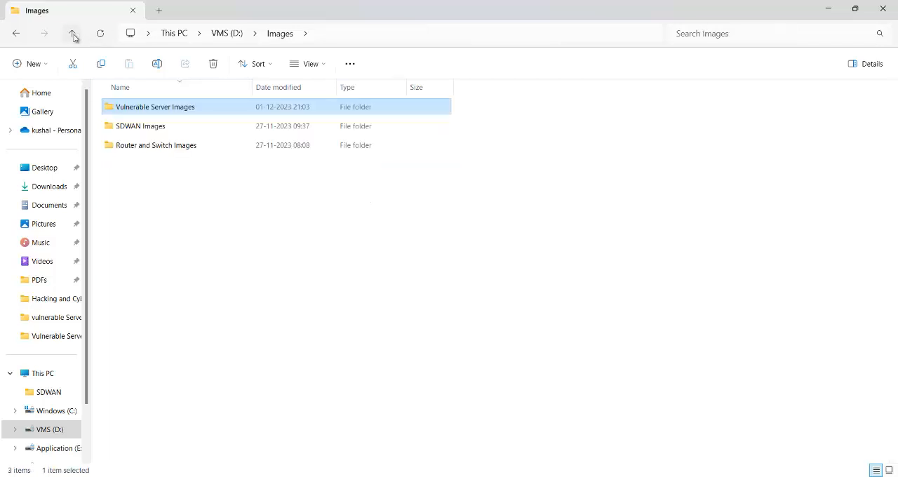
pyautogui.click(74, 33)
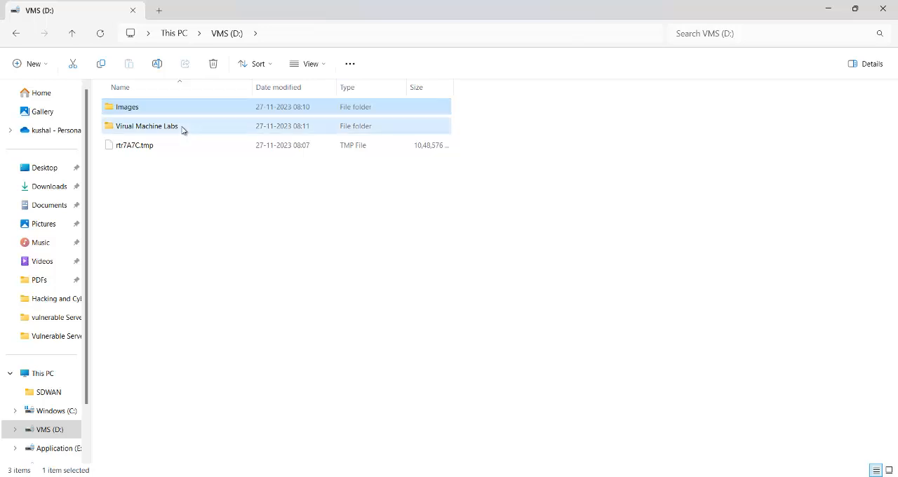
pyautogui.doubleClick(182, 128)
pyautogui.rightClick(152, 163)
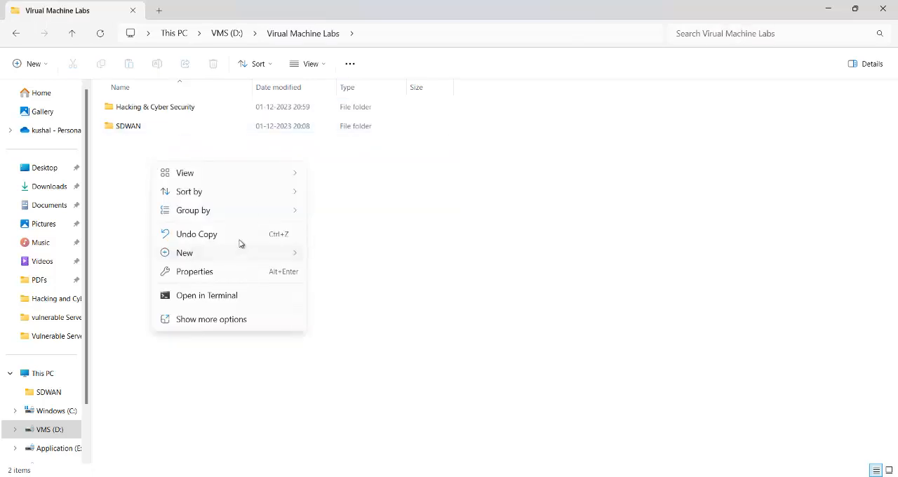
pyautogui.click(73, 33)
pyautogui.click(74, 33)
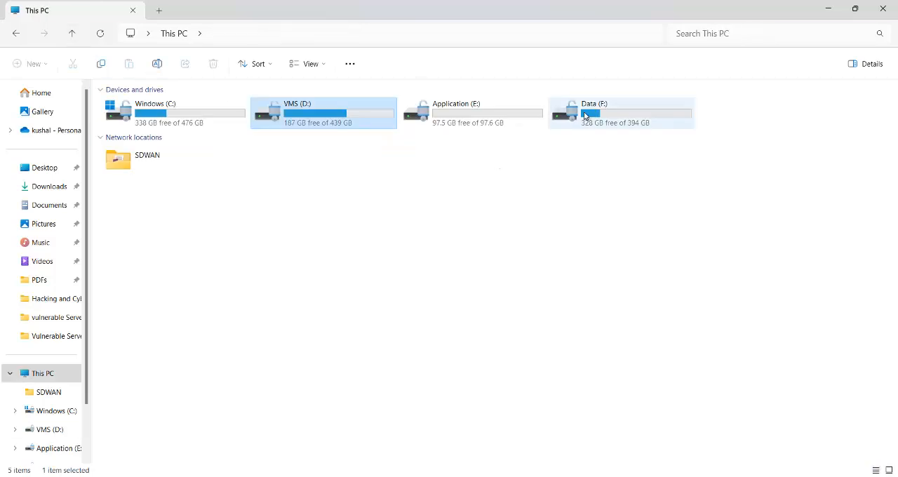
pyautogui.doubleClick(328, 119)
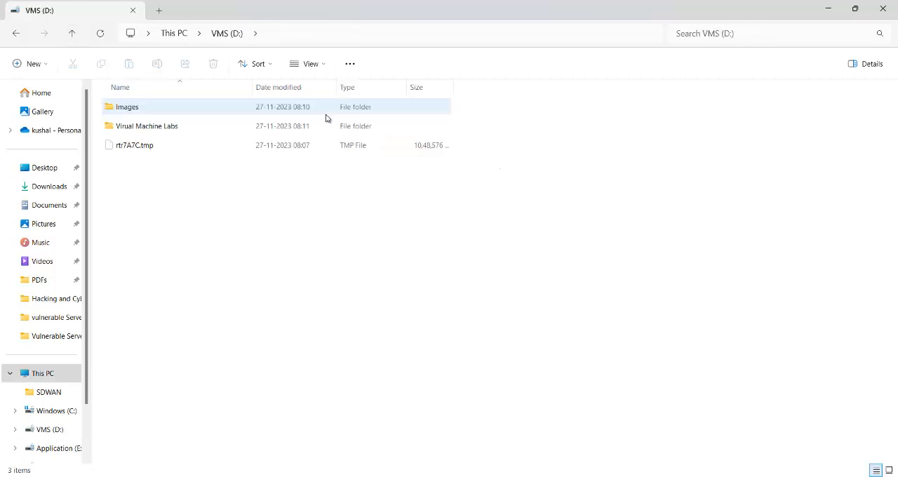
pyautogui.click(154, 126)
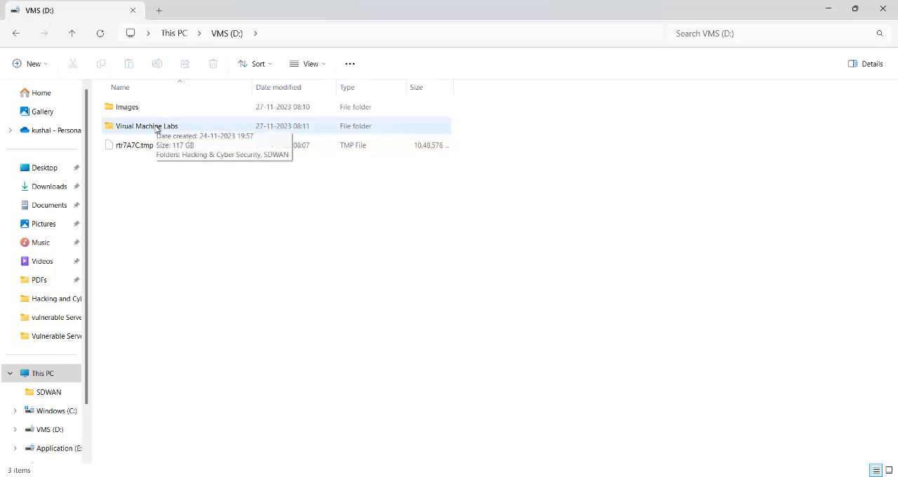
pyautogui.doubleClick(157, 127)
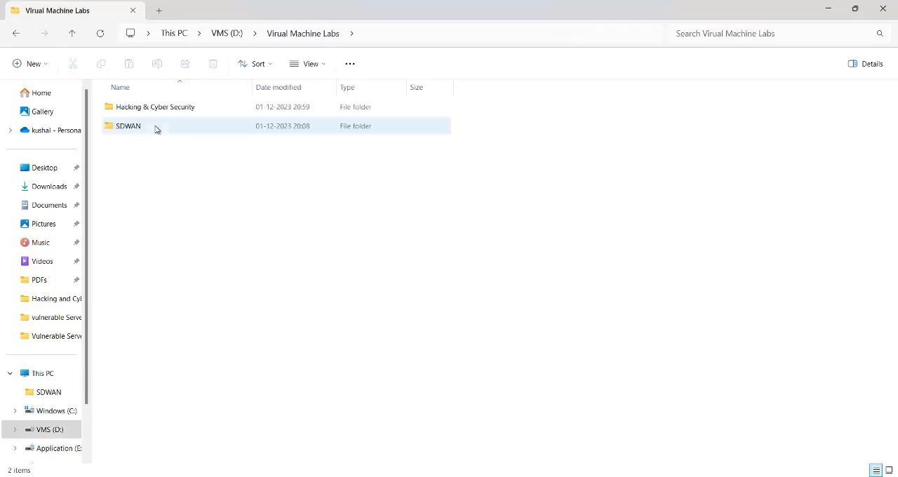
# - Create a new folder named Parrot inside Virual Machine Labs
pyautogui.rightClick(164, 183)
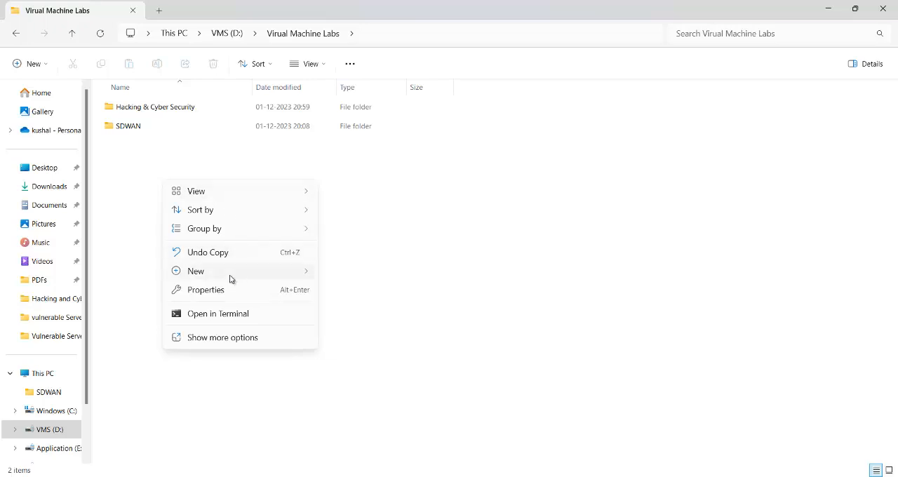
pyautogui.moveTo(230, 279)
pyautogui.click(355, 274)
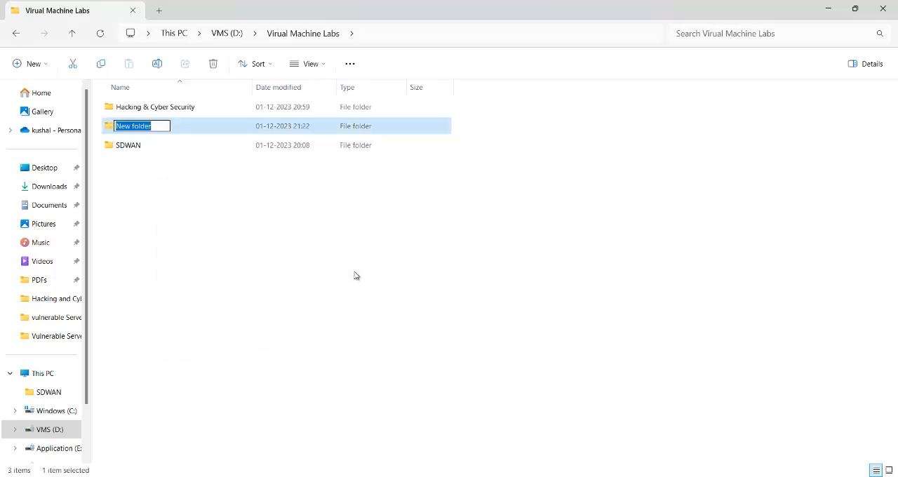
pyautogui.write('p')
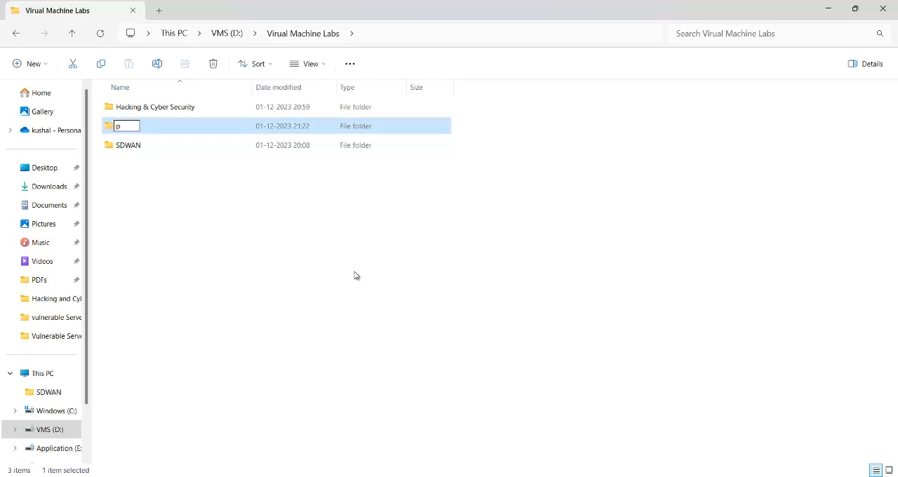
pyautogui.press('BackSpace')
pyautogui.write('Parrot')
pyautogui.press('Return')
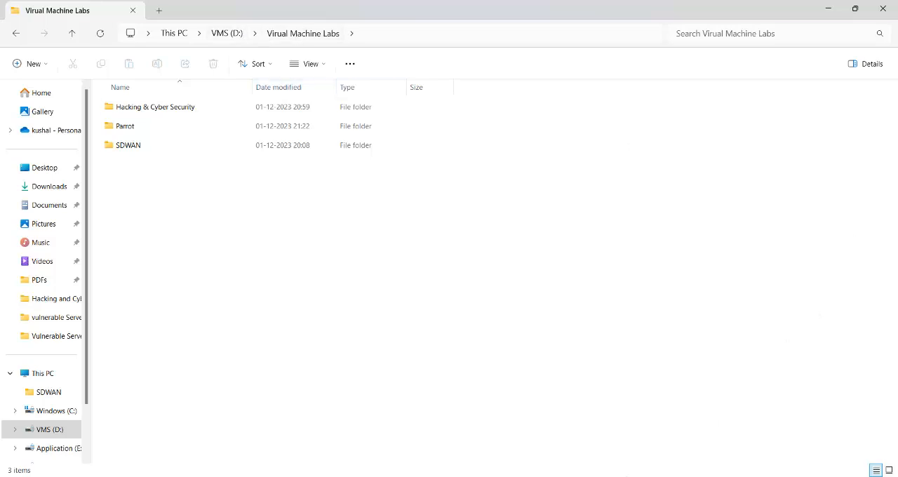
# - Switch to VMware Workstation and close the kali-linux-2023.3-vmware-amd64 virtual machine
pyautogui.click(655, 443)
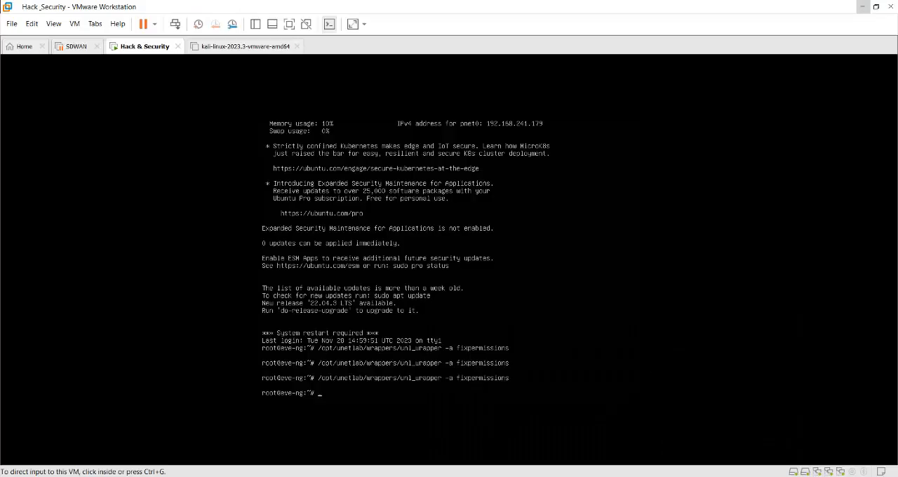
pyautogui.click(298, 48)
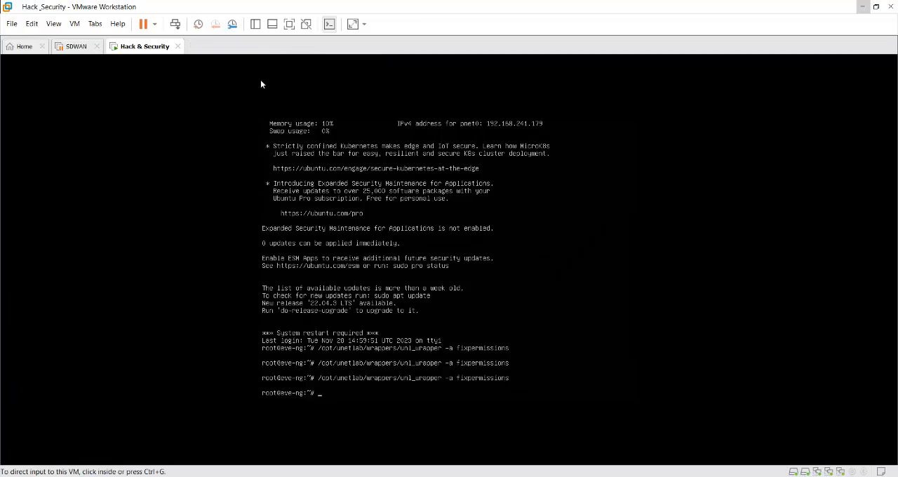
pyautogui.click(12, 25)
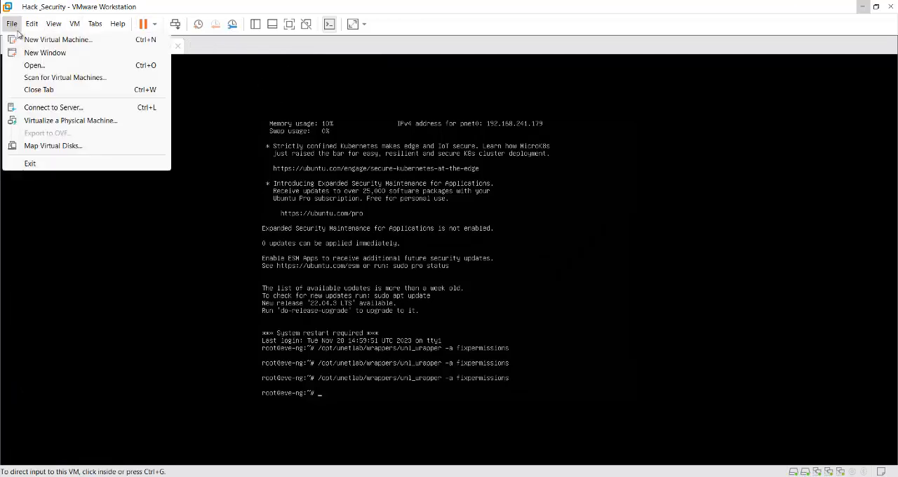
pyautogui.click(41, 43)
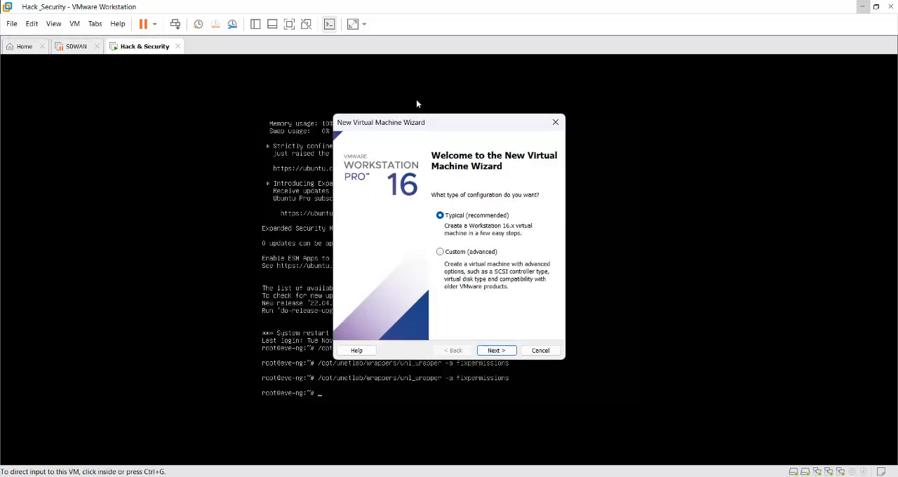
pyautogui.click(495, 351)
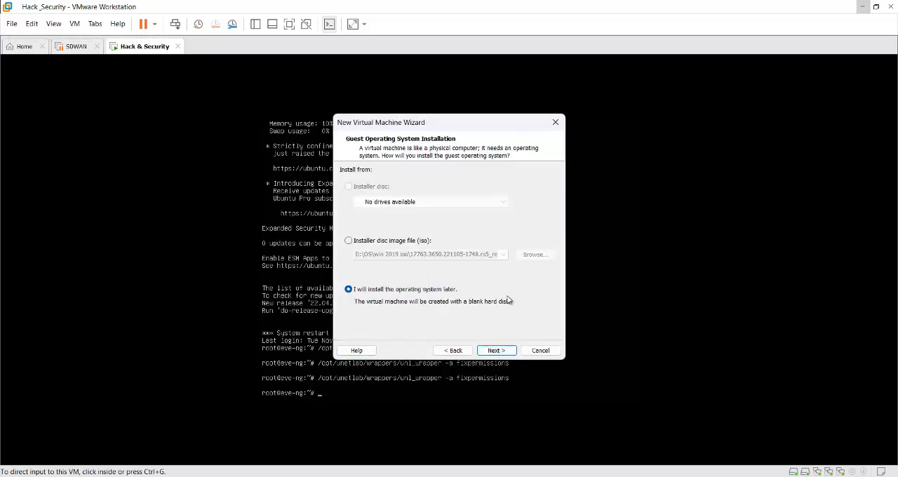
pyautogui.click(495, 351)
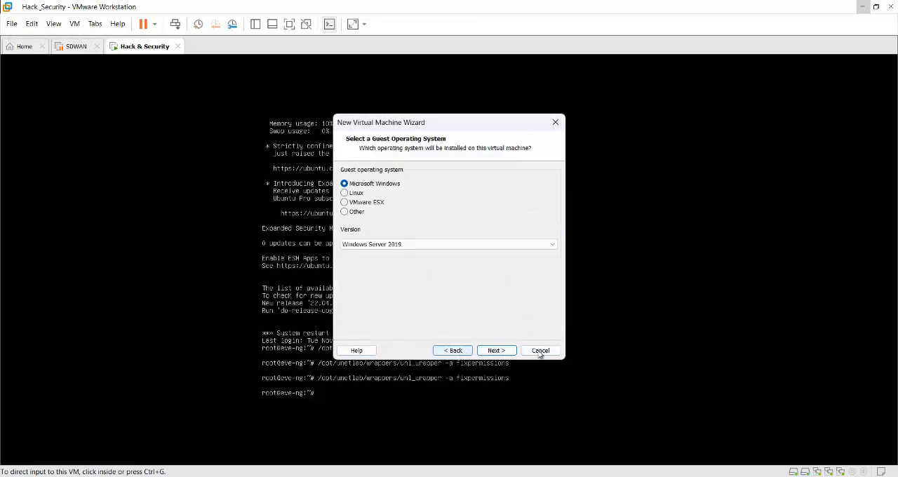
pyautogui.click(539, 350)
# - Start creating a new virtual machine from the home page using the Typical configuration
pyautogui.click(24, 47)
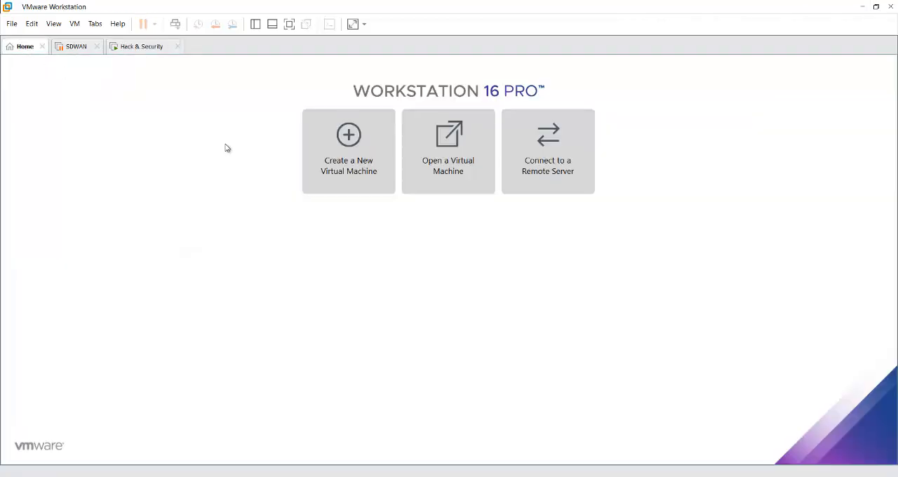
pyautogui.click(10, 25)
pyautogui.click(366, 153)
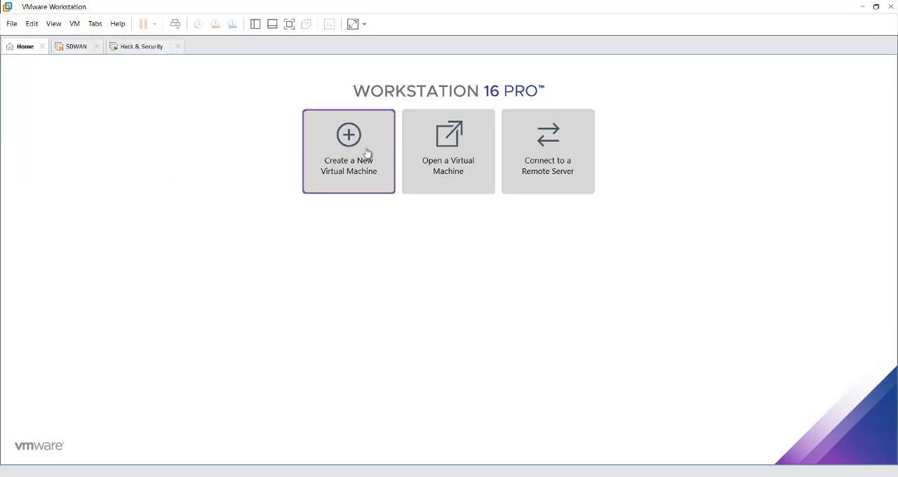
pyautogui.click(366, 153)
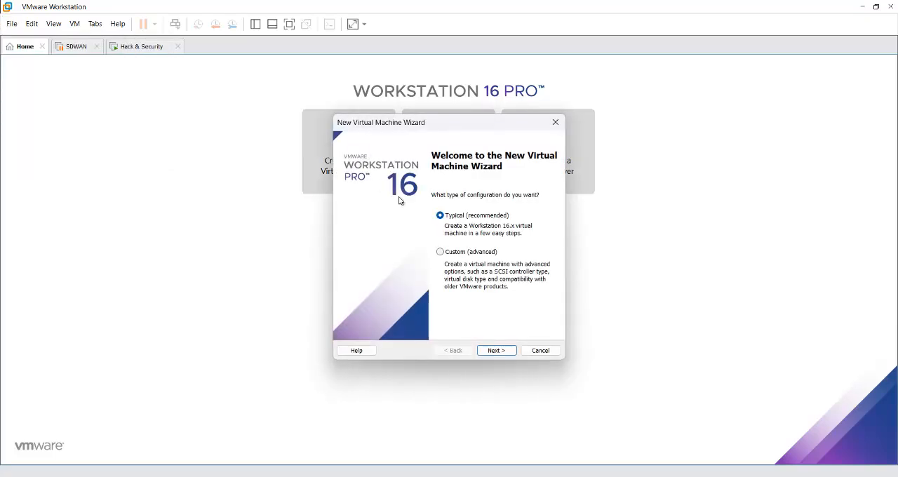
pyautogui.click(500, 353)
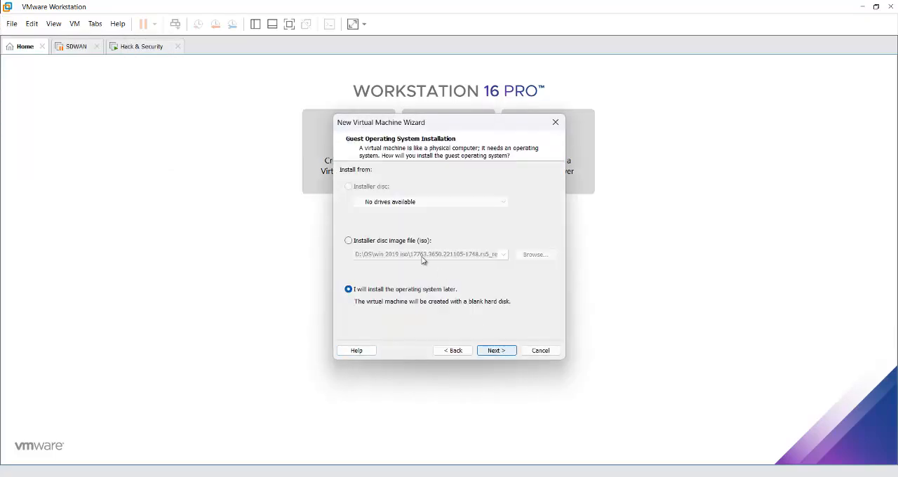
# - Set the installer disc image to Parrot-security-5.3_amd64 from Images\Vulnerable Server Images on the D: drive and accept it
pyautogui.click(349, 241)
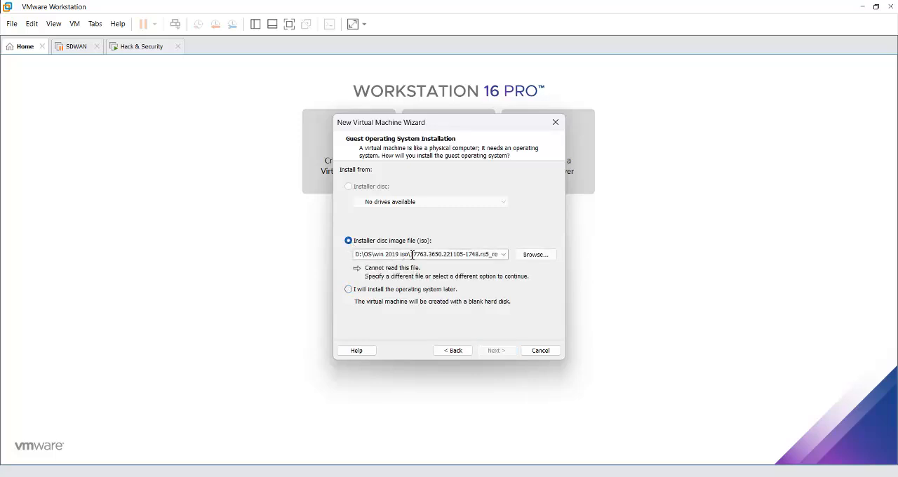
pyautogui.click(542, 256)
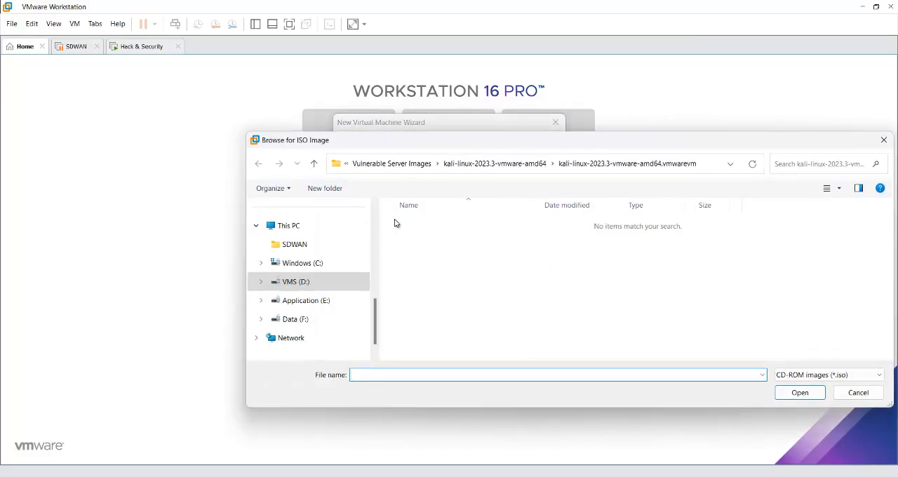
pyautogui.click(295, 281)
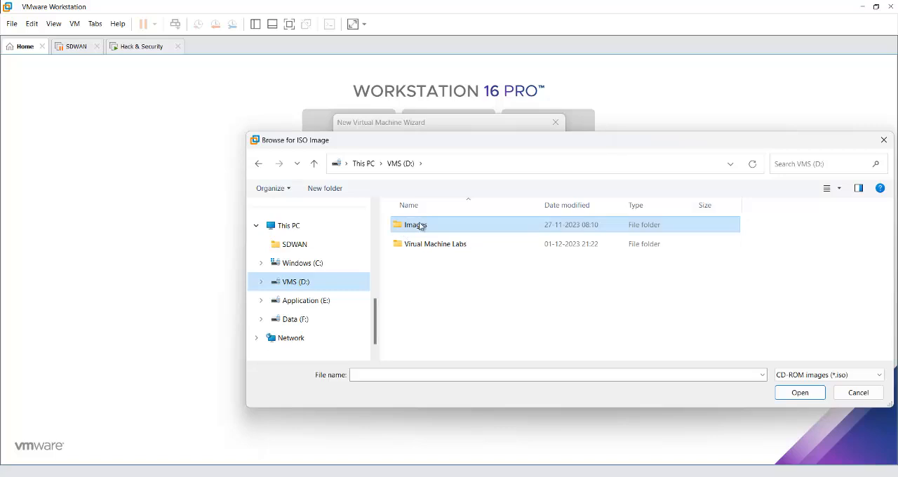
pyautogui.doubleClick(420, 226)
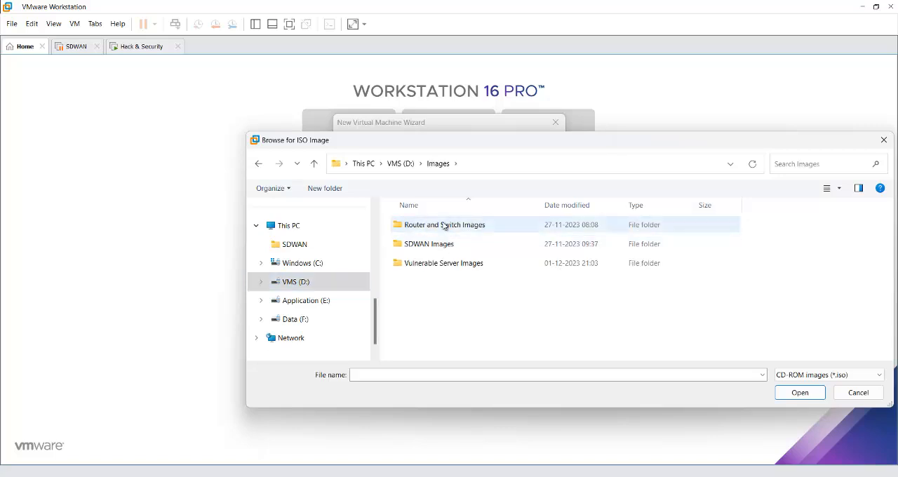
pyautogui.doubleClick(449, 263)
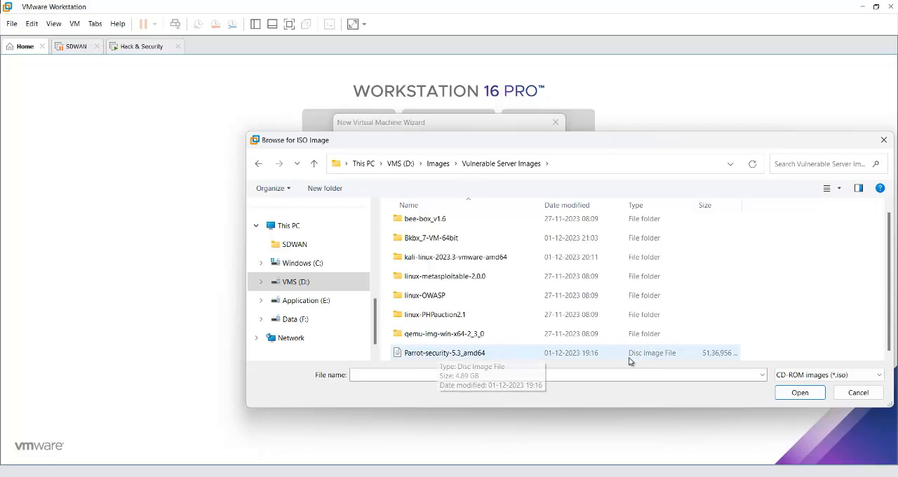
pyautogui.doubleClick(475, 355)
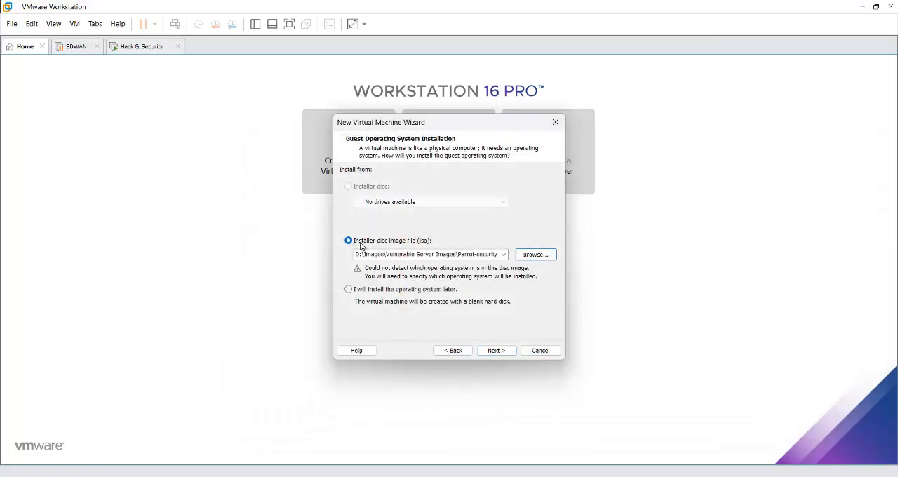
pyautogui.click(500, 352)
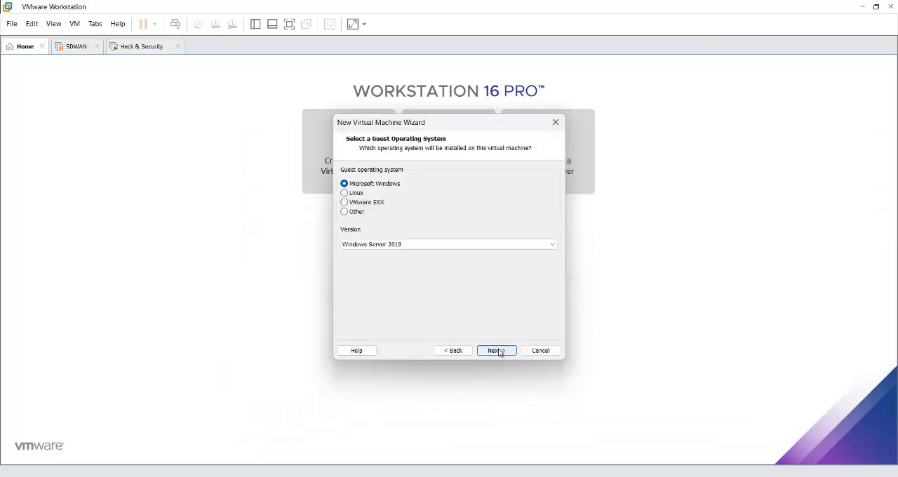
# - Set the guest operating system to Linux, version Ubuntu 64-bit, and continue to the naming page
pyautogui.click(354, 194)
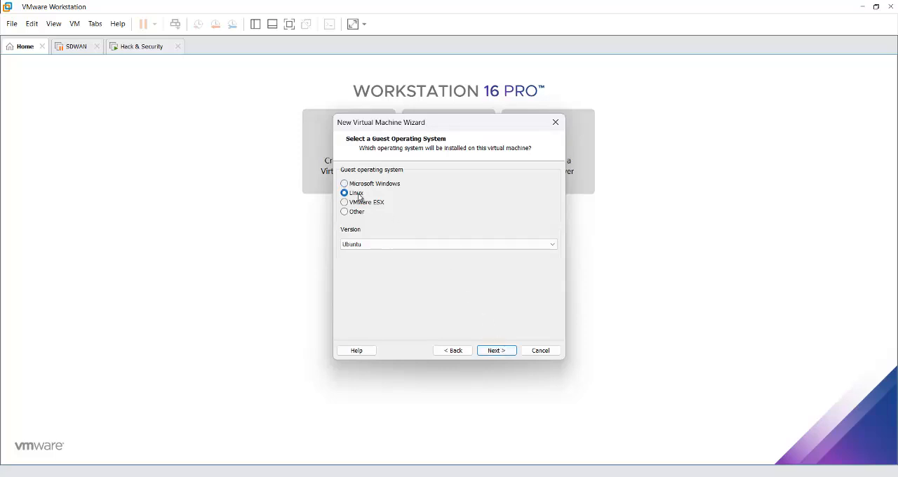
pyautogui.click(551, 245)
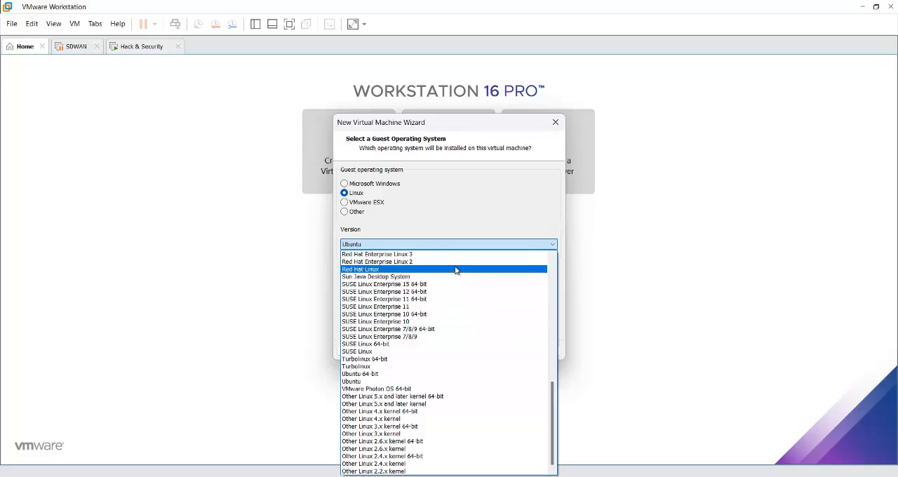
pyautogui.click(462, 376)
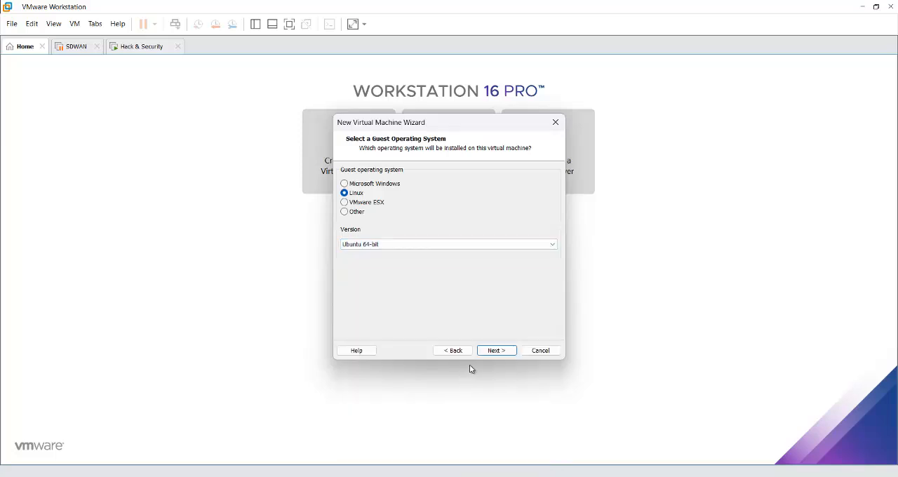
pyautogui.click(511, 354)
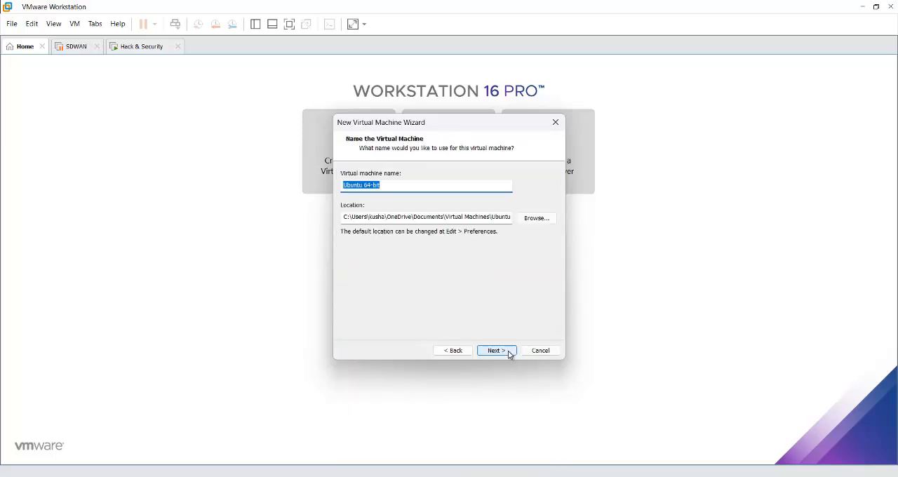
# - Name the virtual machine Parrot, set its location to D:\Virual Machine Labs\Parrot, and continue to the disk capacity page
pyautogui.write('Parrot')
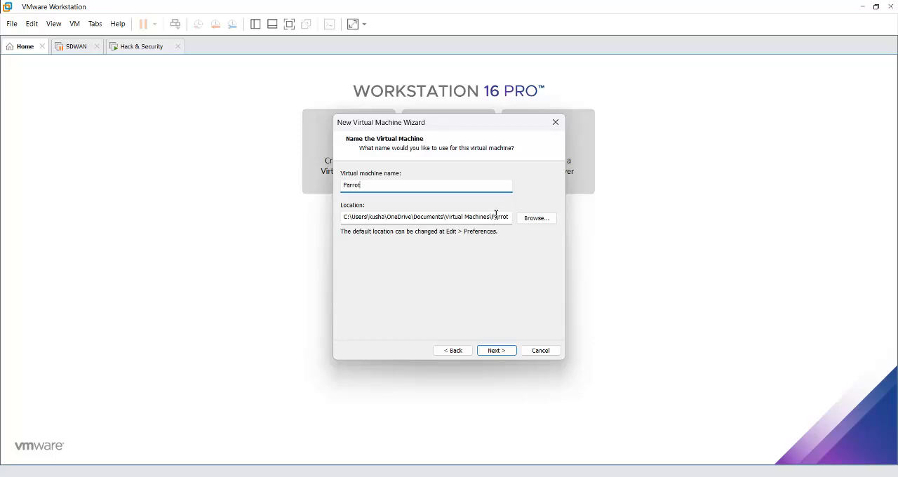
pyautogui.click(541, 220)
pyautogui.scroll(-4, 457, 252)
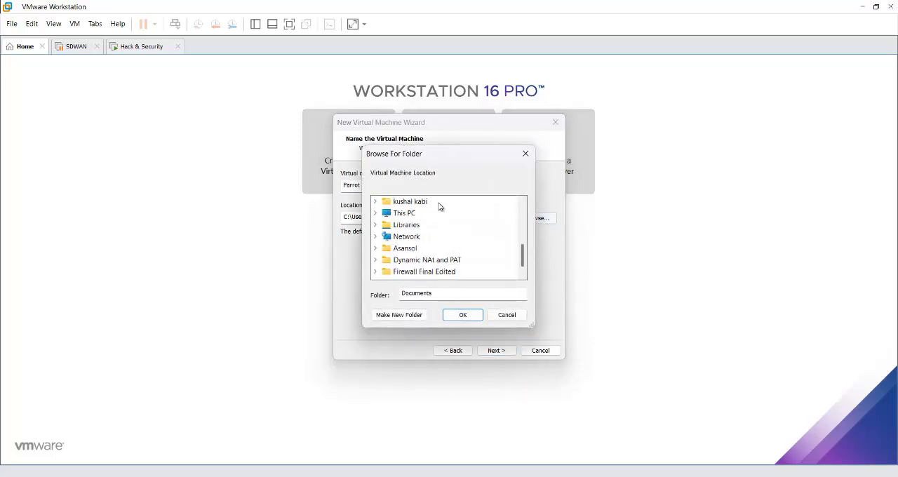
pyautogui.click(405, 212)
pyautogui.doubleClick(415, 249)
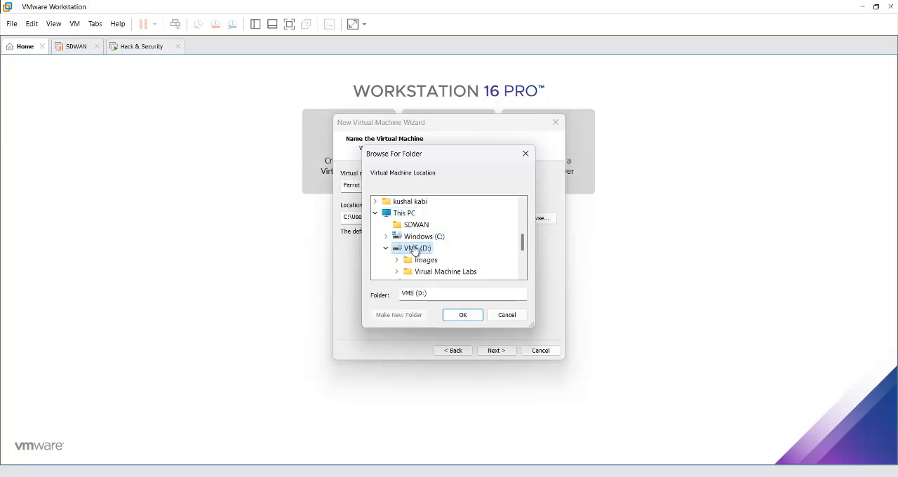
pyautogui.doubleClick(466, 240)
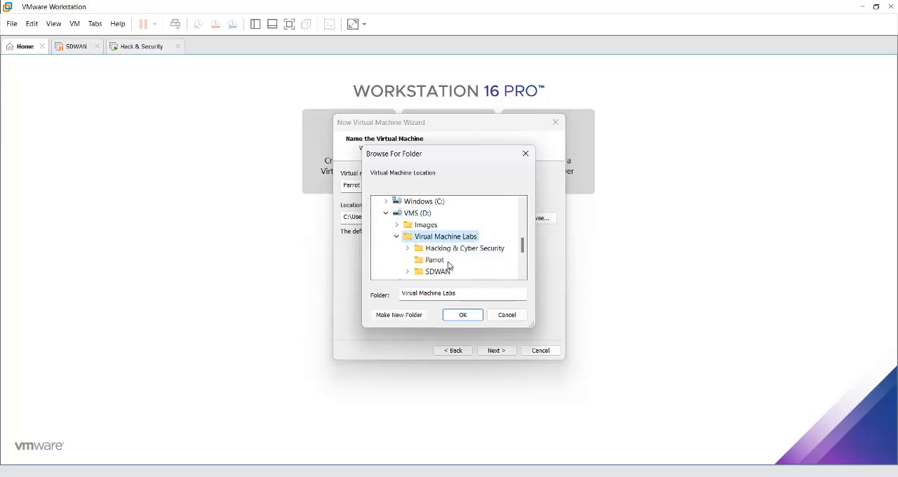
pyautogui.click(444, 261)
pyautogui.click(468, 316)
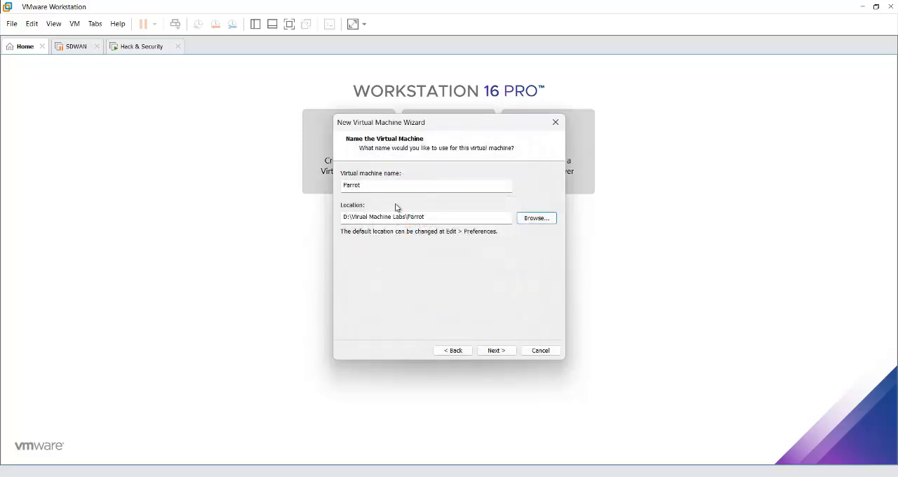
pyautogui.click(499, 351)
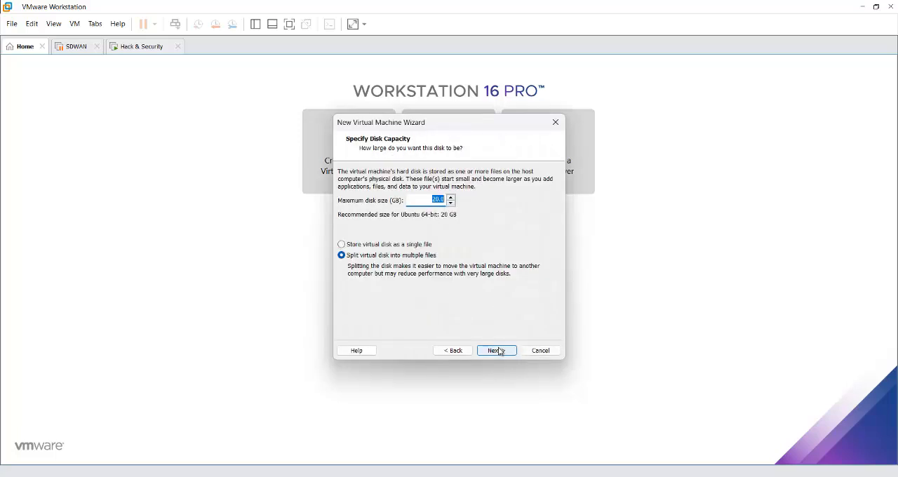
# - Store the virtual disk as a single file with a maximum size of 40 GB and finish creating the virtual machine
pyautogui.click(382, 245)
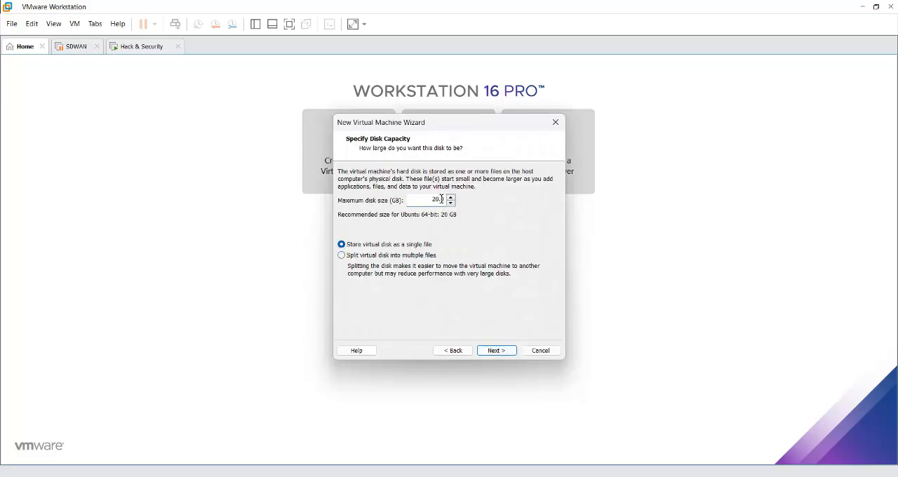
pyautogui.moveTo(438, 202); pyautogui.dragTo(426, 202)
pyautogui.click(499, 351)
pyautogui.click(500, 351)
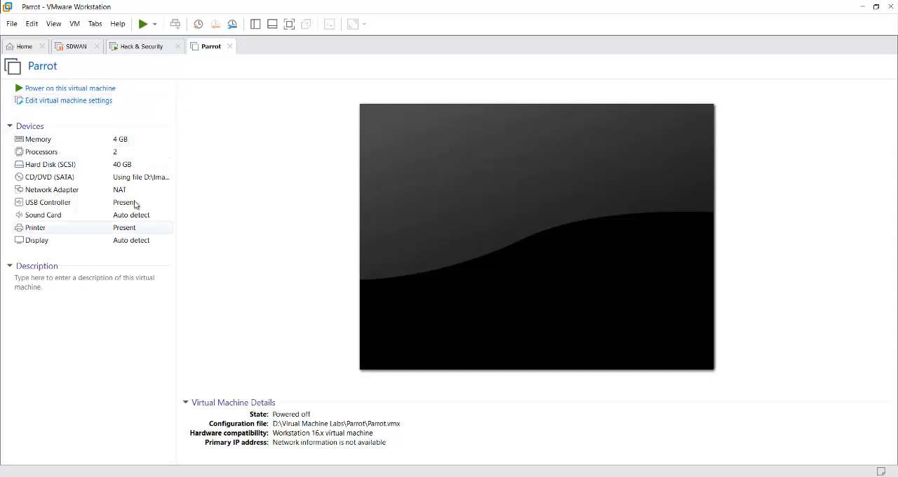
pyautogui.doubleClick(42, 228)
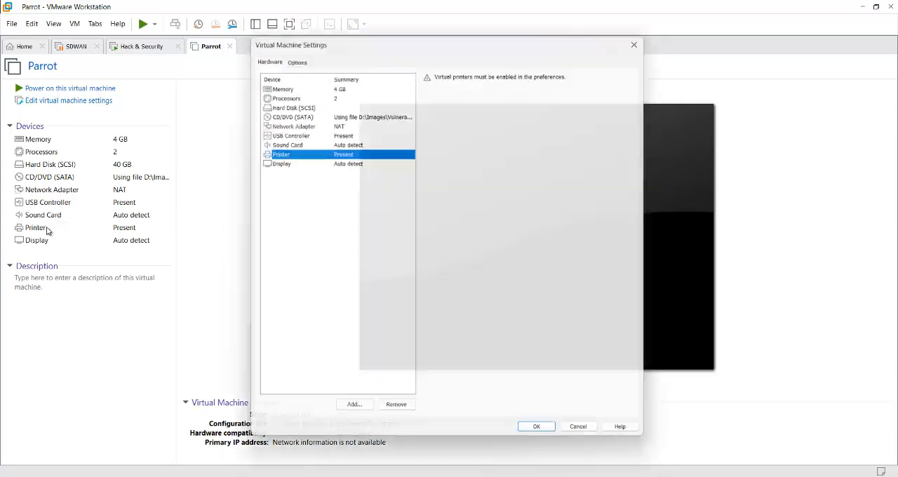
pyautogui.click(395, 414)
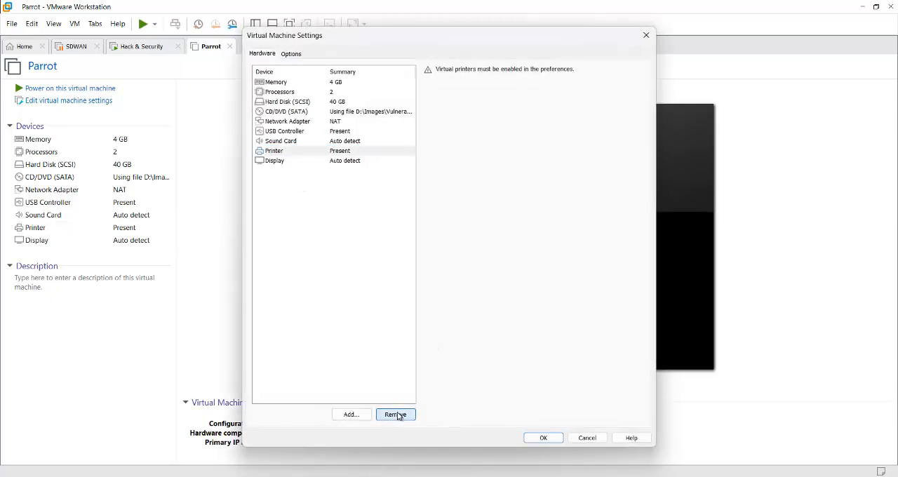
pyautogui.click(593, 438)
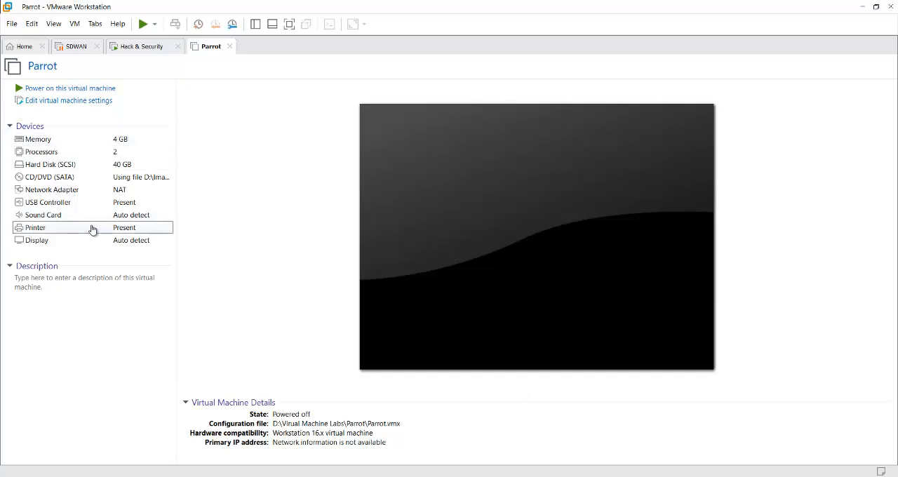
# - Remove the printer device from the Parrot virtual machine's hardware and accept the settings
pyautogui.click(63, 229)
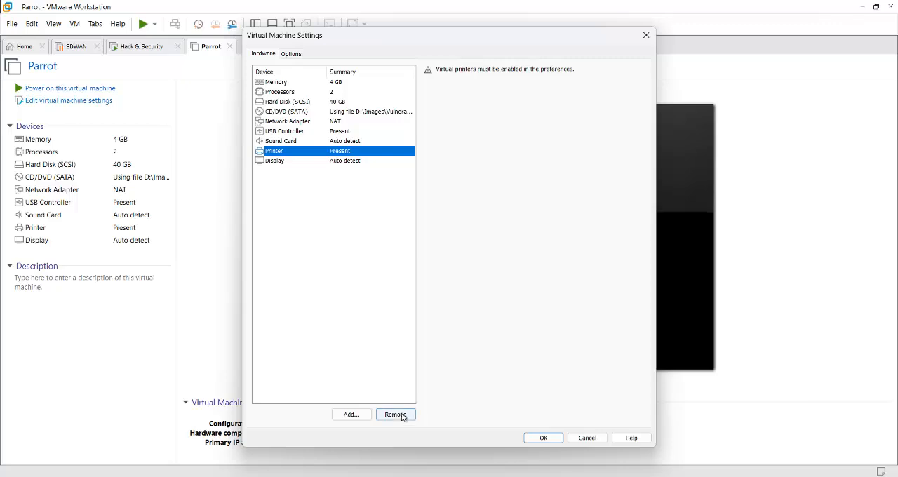
pyautogui.click(401, 415)
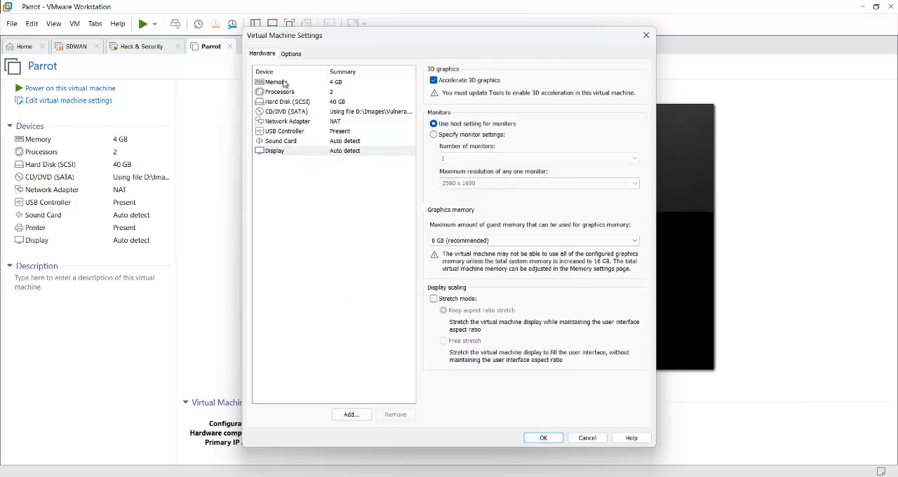
pyautogui.click(546, 439)
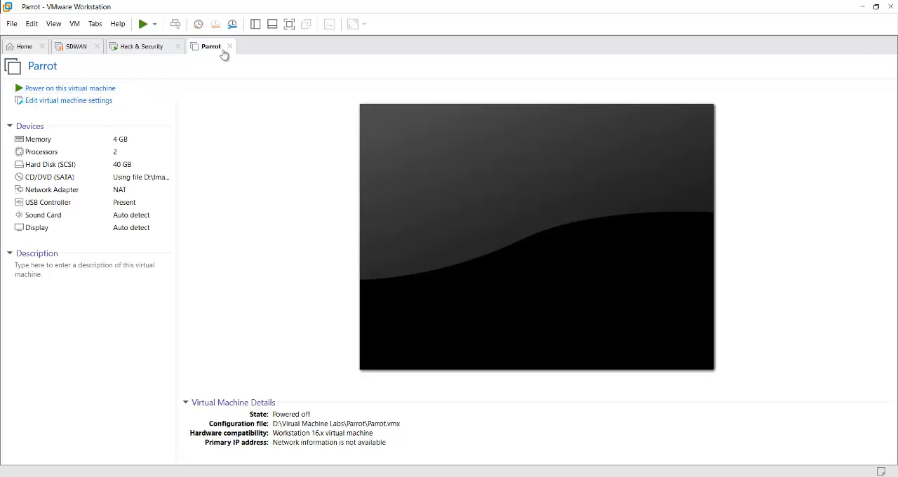
# - Power on the Parrot virtual machine and boot it with the Try / Install option
pyautogui.click(71, 91)
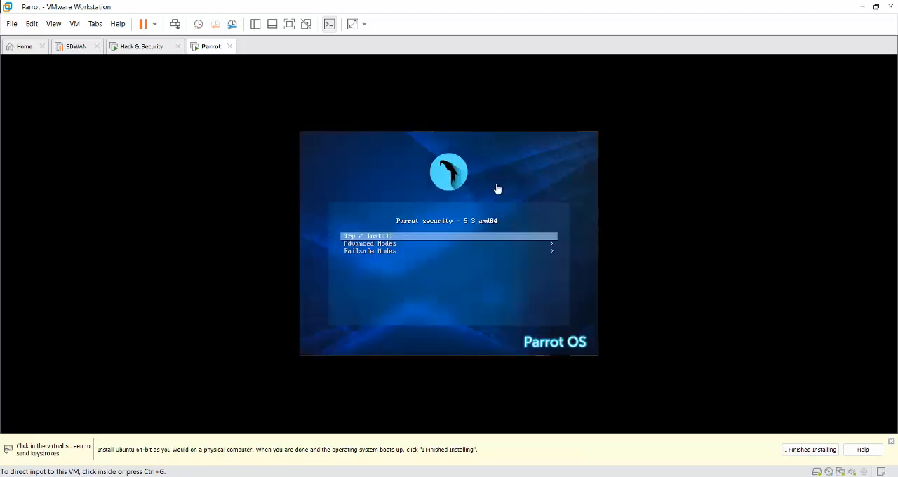
pyautogui.click(435, 255)
pyautogui.press('Down')
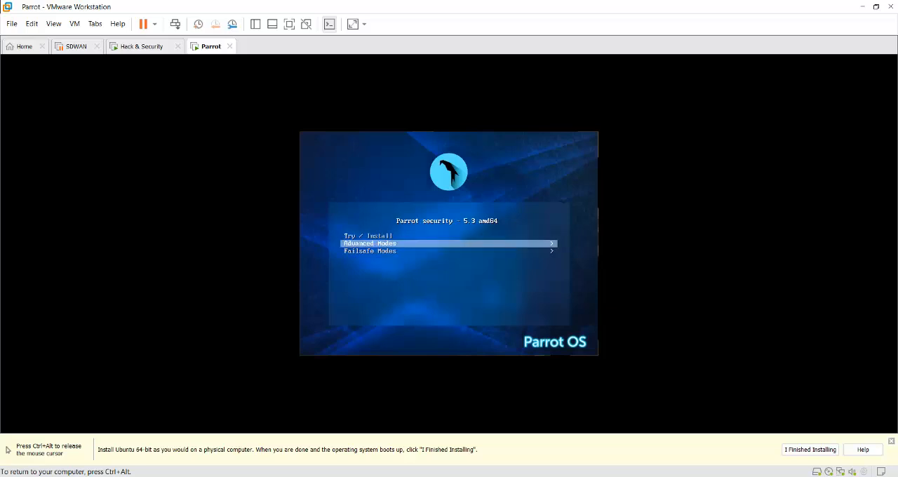
pyautogui.press('Up')
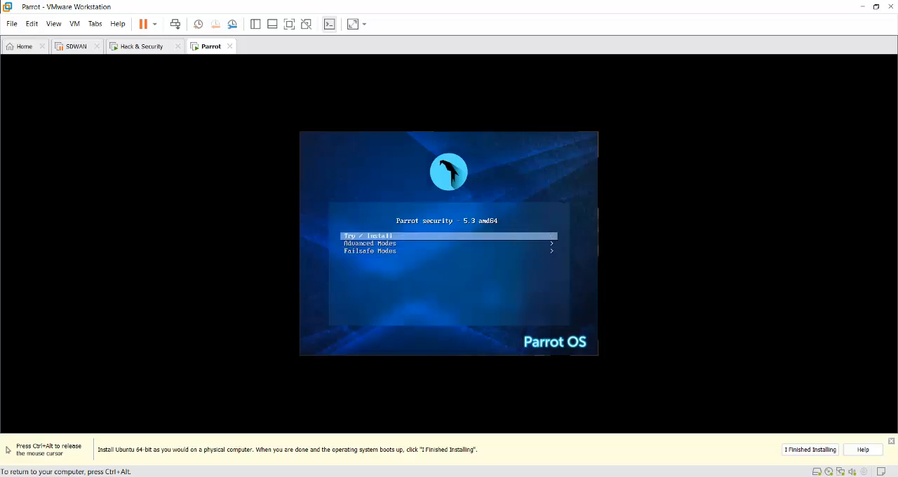
pyautogui.press('Return')
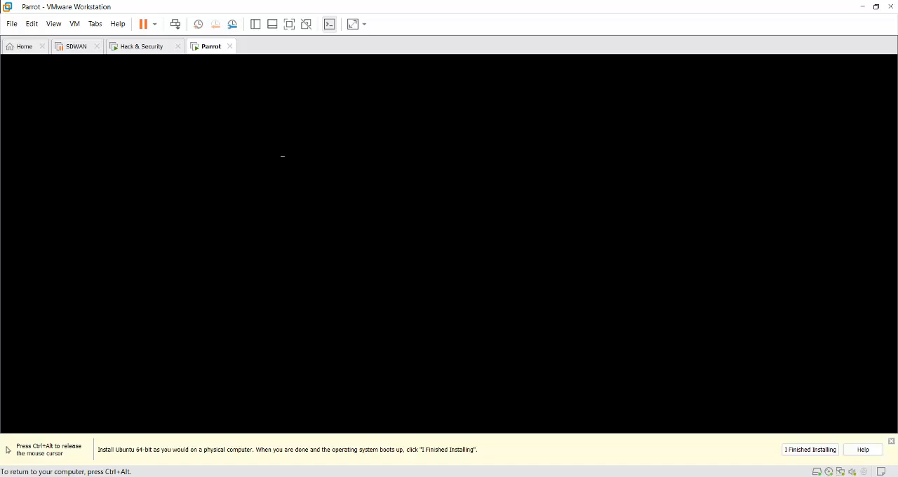
pyautogui.hotkey('ctrl', 'alt')
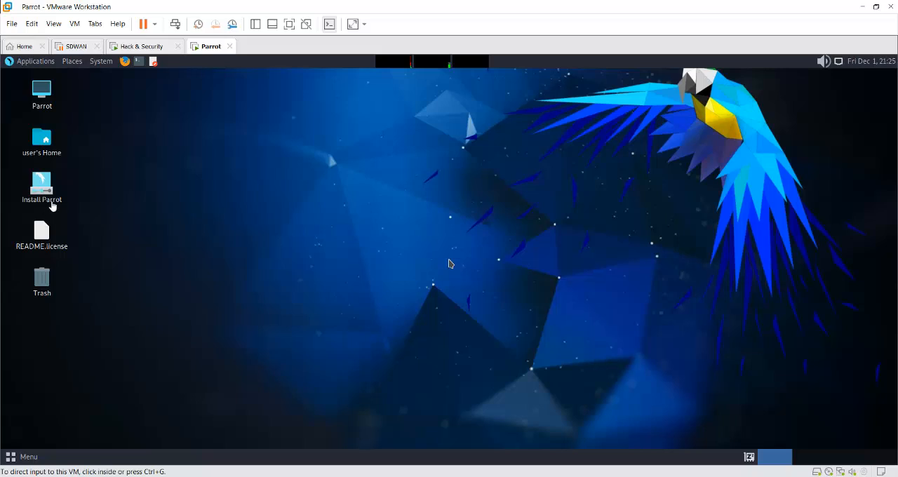
# - Launch the Parrot installer in American English and set the location to region Asia, zone Kolkata
pyautogui.click(42, 183)
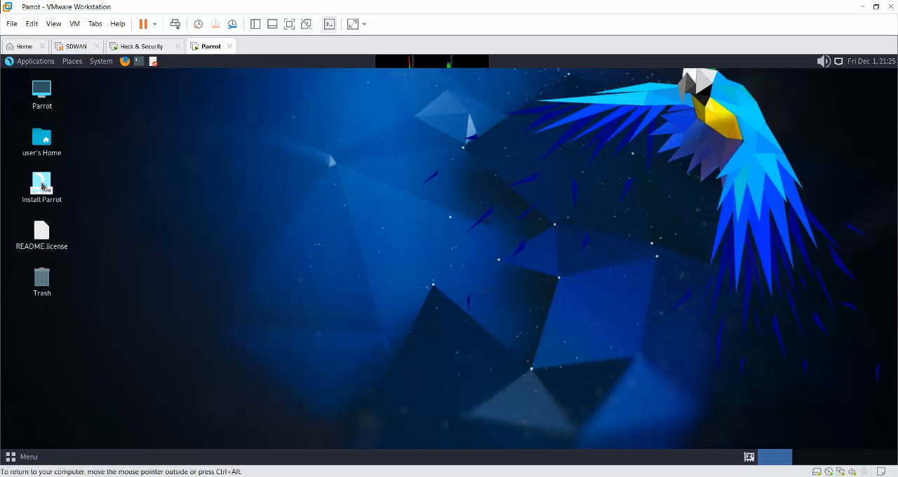
pyautogui.click(44, 188)
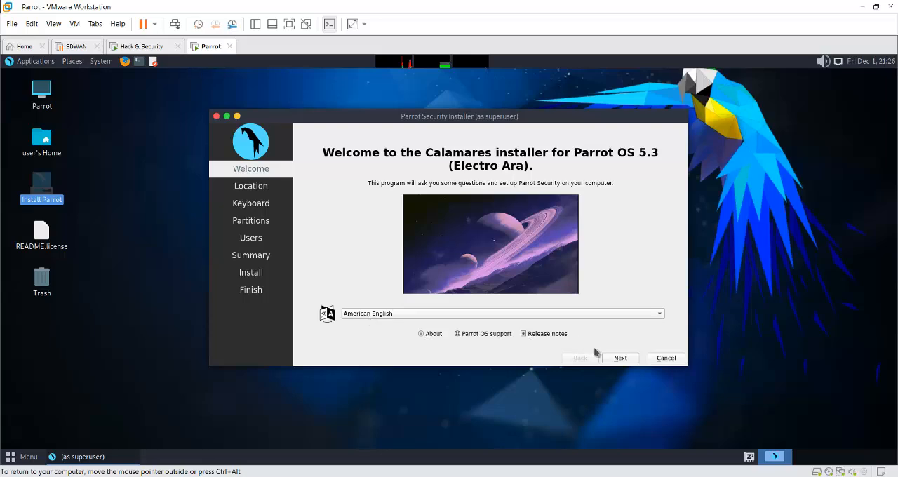
pyautogui.click(622, 360)
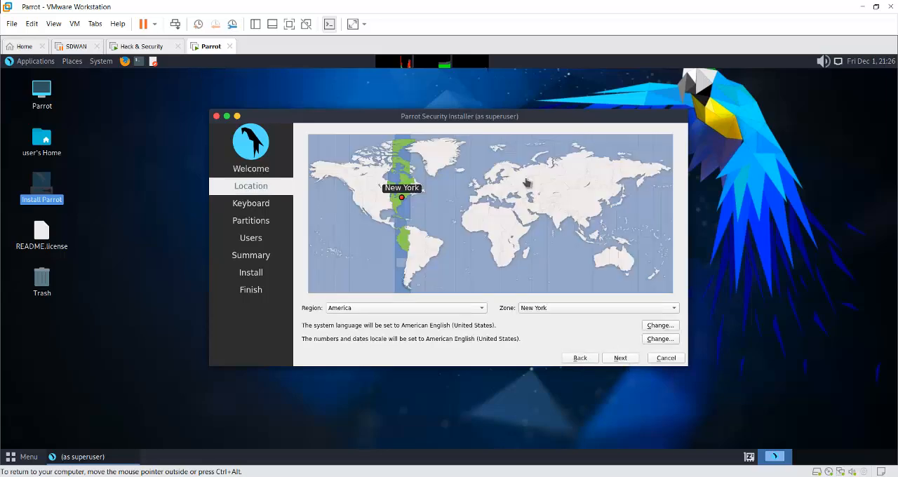
pyautogui.click(561, 216)
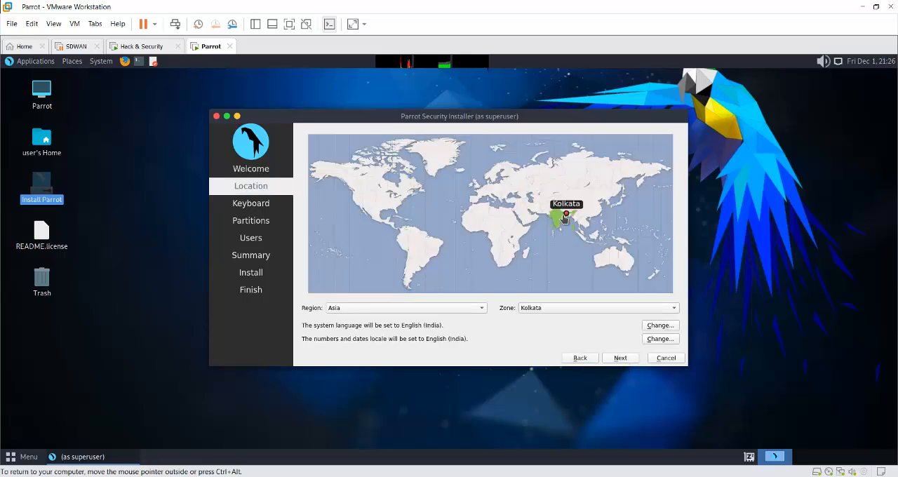
pyautogui.click(626, 362)
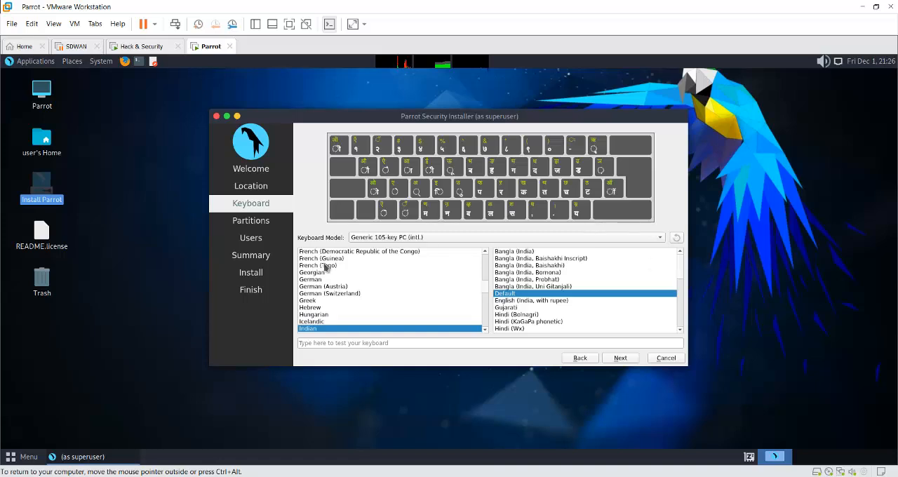
# - Set the keyboard layout to English (US) with the Default variant and continue to partitioning
pyautogui.scroll(-2, 535, 288)
pyautogui.click(534, 265)
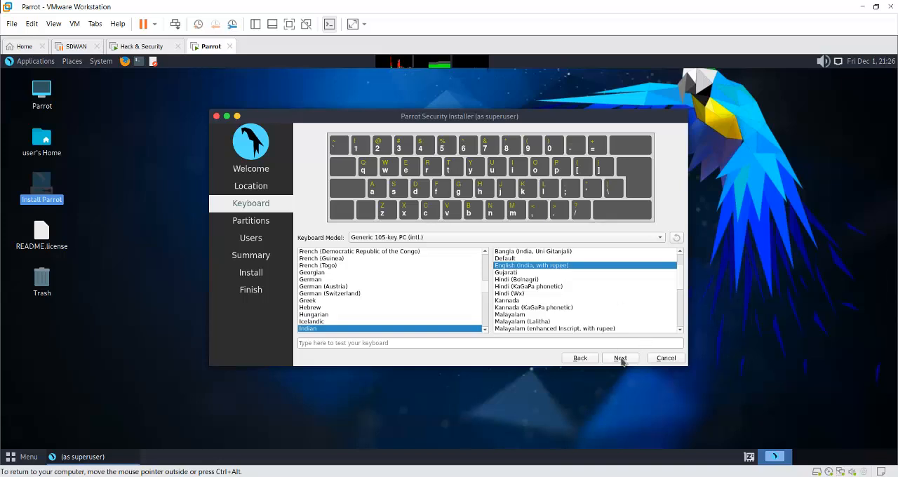
pyautogui.scroll(1, 360, 277)
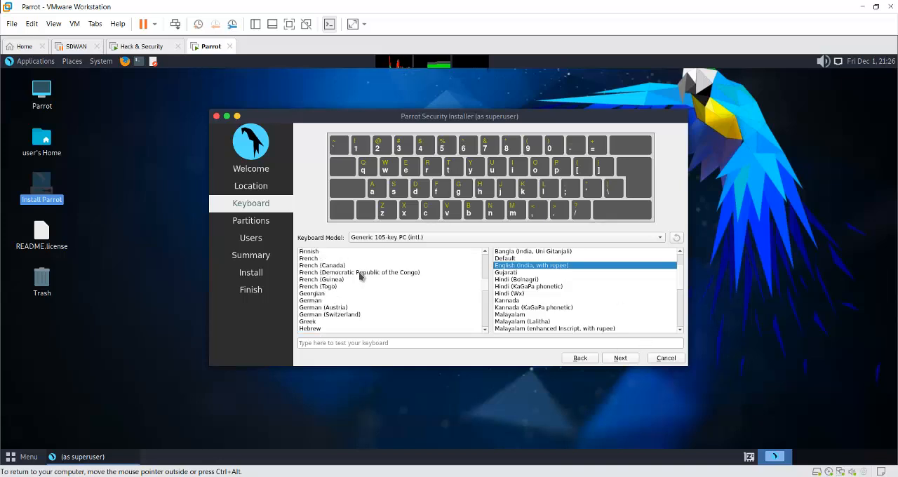
pyautogui.scroll(-15, 360, 277)
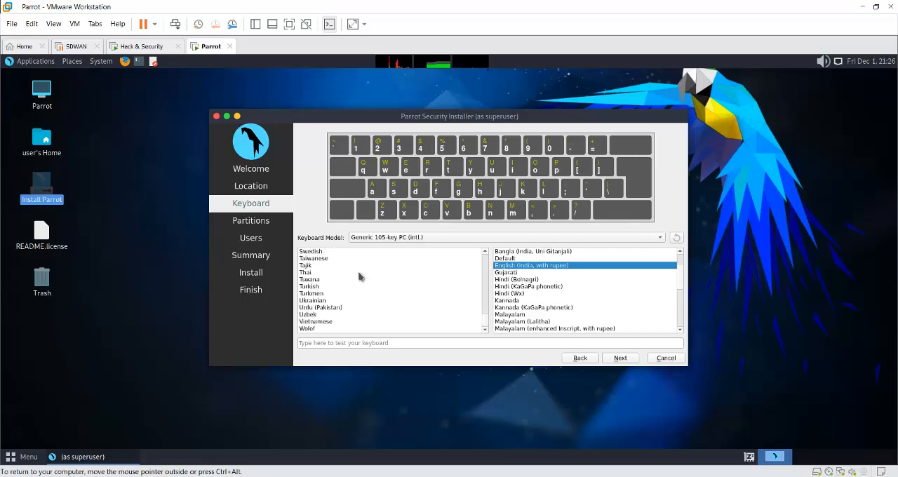
pyautogui.scroll(15, 354, 282)
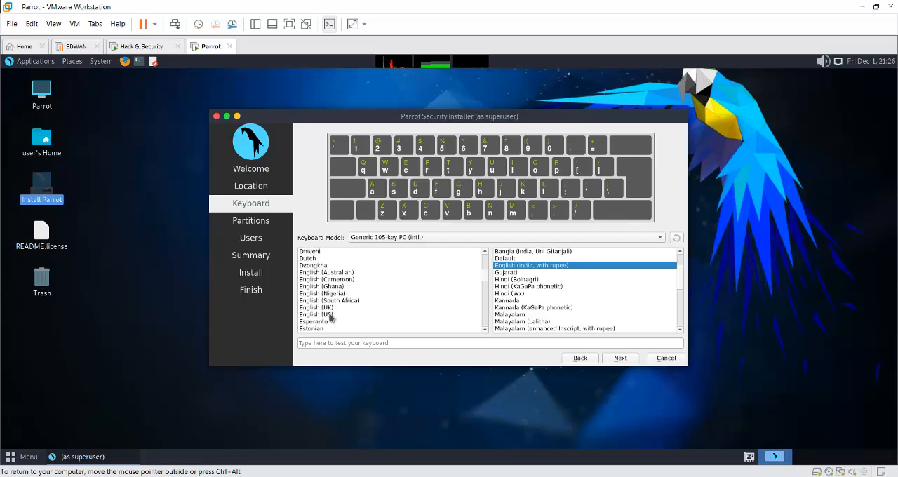
pyautogui.click(331, 315)
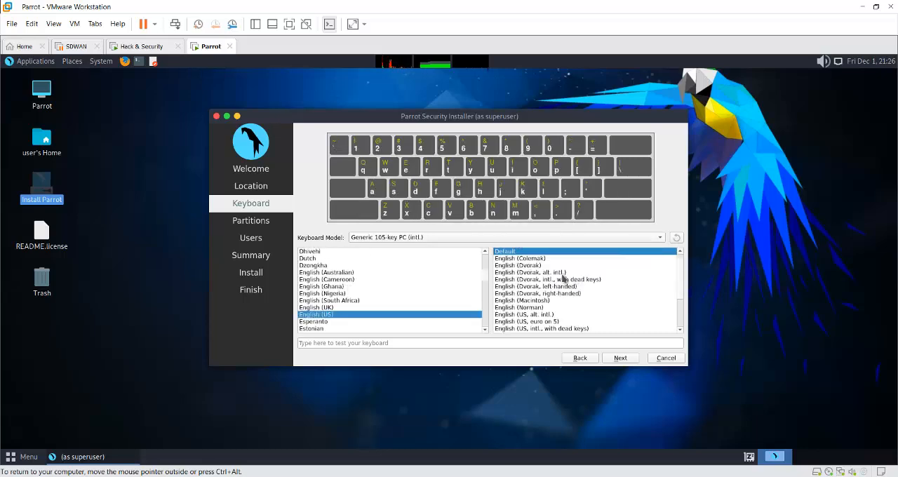
pyautogui.click(622, 359)
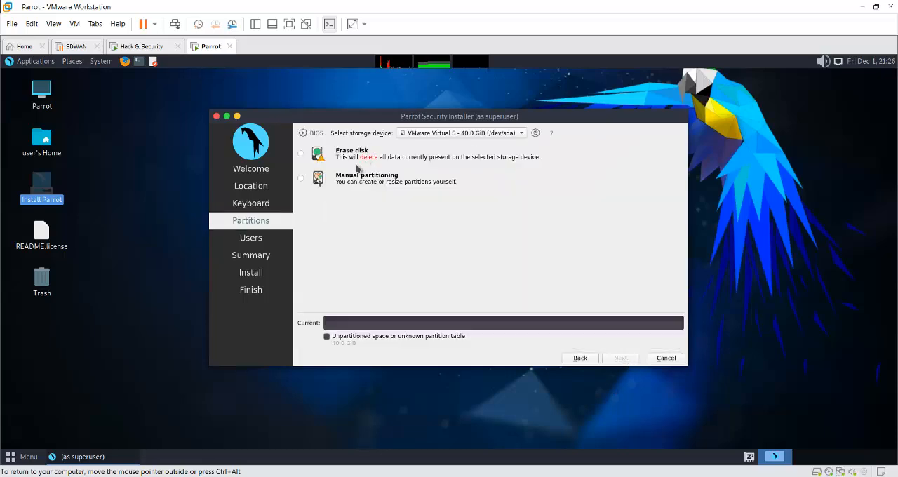
# - Choose to erase the whole VMware virtual disk for the installation and continue to the user setup
pyautogui.click(301, 153)
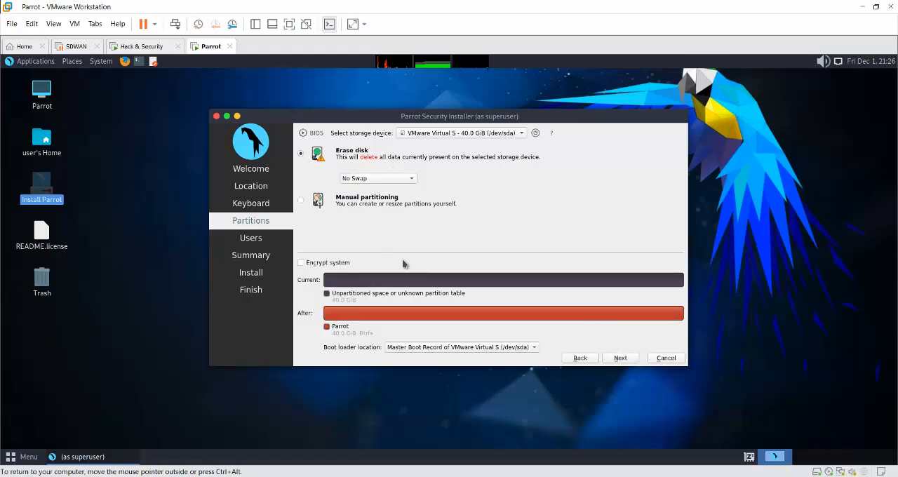
pyautogui.click(621, 358)
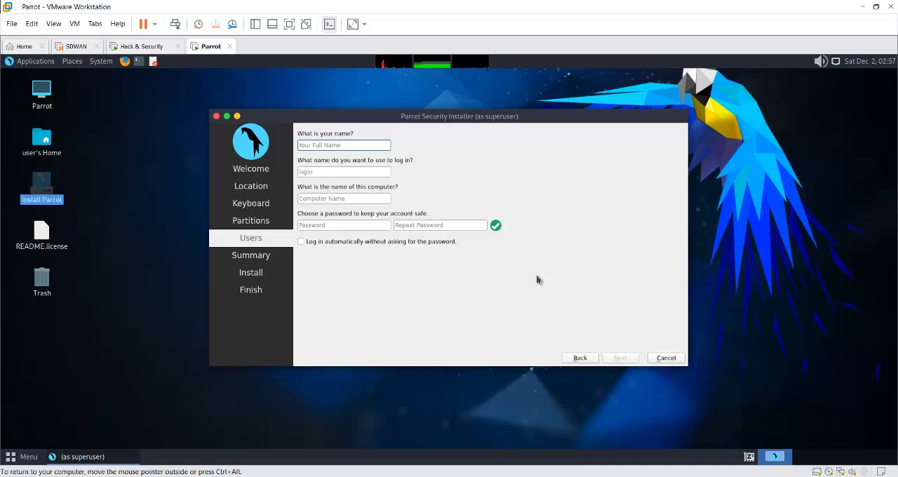
# - Set the new user's name and login name to parrot and the computer name to parrot-org
pyautogui.write('parr')
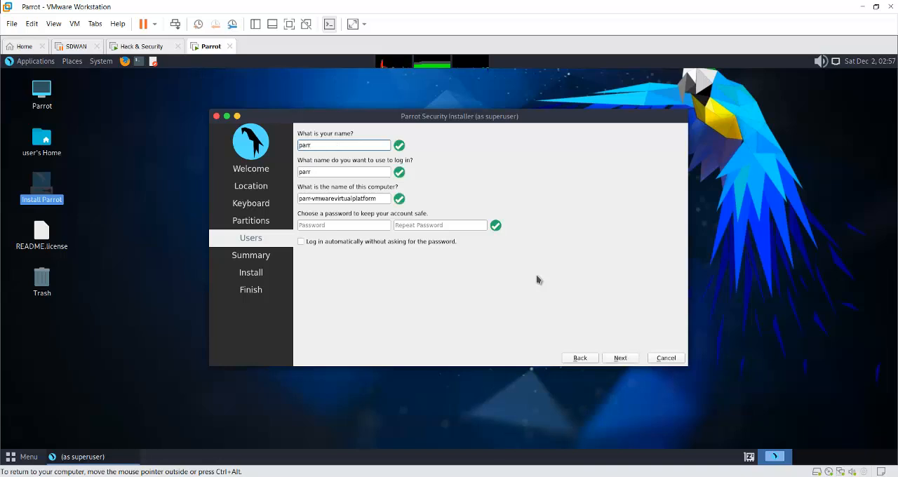
pyautogui.write('ot')
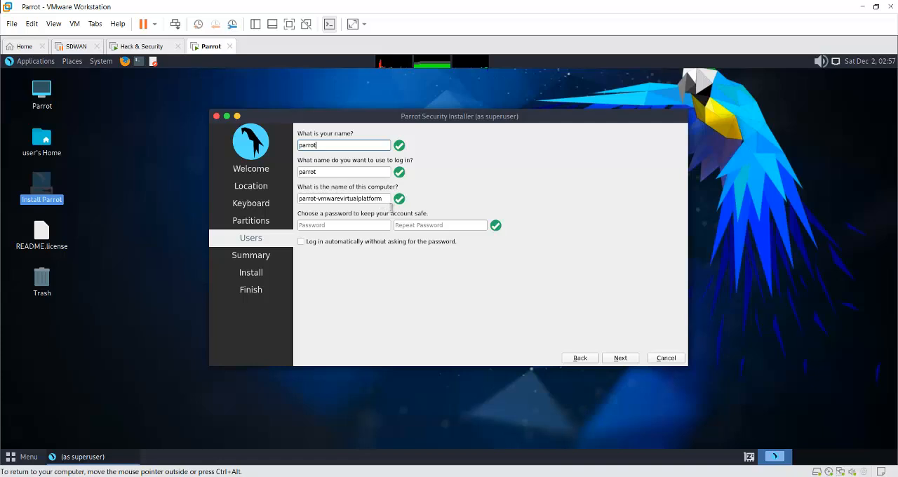
pyautogui.click(389, 202)
pyautogui.press('BackSpace')
pyautogui.press('BackSpace')
pyautogui.press('BackSpace')
pyautogui.press('BackSpace')
pyautogui.press('BackSpace')
pyautogui.press('BackSpace')
pyautogui.press('BackSpace')
pyautogui.press('BackSpace')
pyautogui.press('BackSpace')
pyautogui.press('BackSpace')
pyautogui.press('BackSpace')
pyautogui.press('BackSpace')
pyautogui.press('BackSpace')
pyautogui.press('BackSpace')
pyautogui.press('BackSpace')
pyautogui.press('BackSpace')
pyautogui.press('BackSpace')
pyautogui.press('BackSpace')
pyautogui.press('BackSpace')
pyautogui.press('BackSpace')
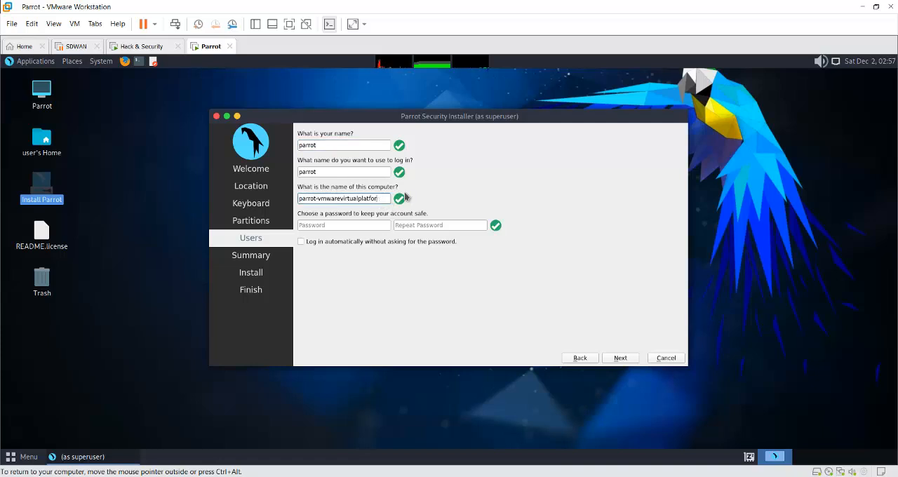
pyautogui.press('BackSpace')
pyautogui.write('.')
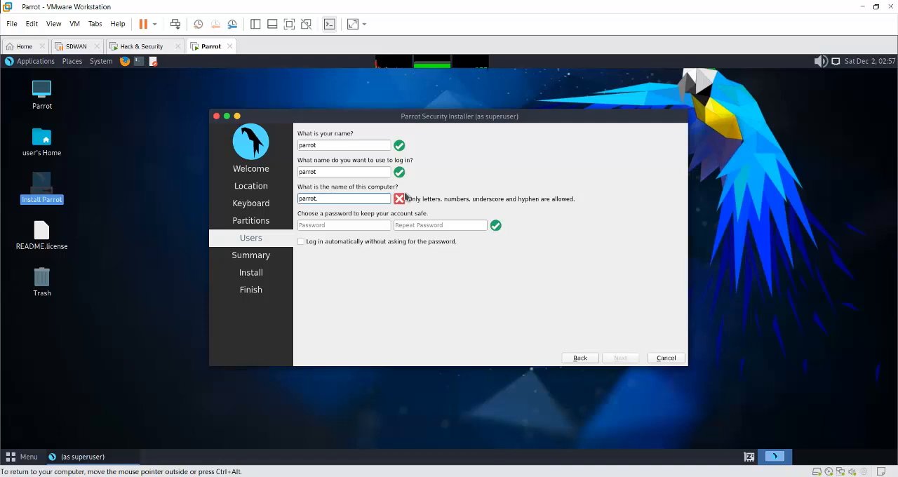
pyautogui.write('org')
pyautogui.press('BackSpace')
pyautogui.press('BackSpace')
pyautogui.press('BackSpace')
pyautogui.press('BackSpace')
pyautogui.write('-')
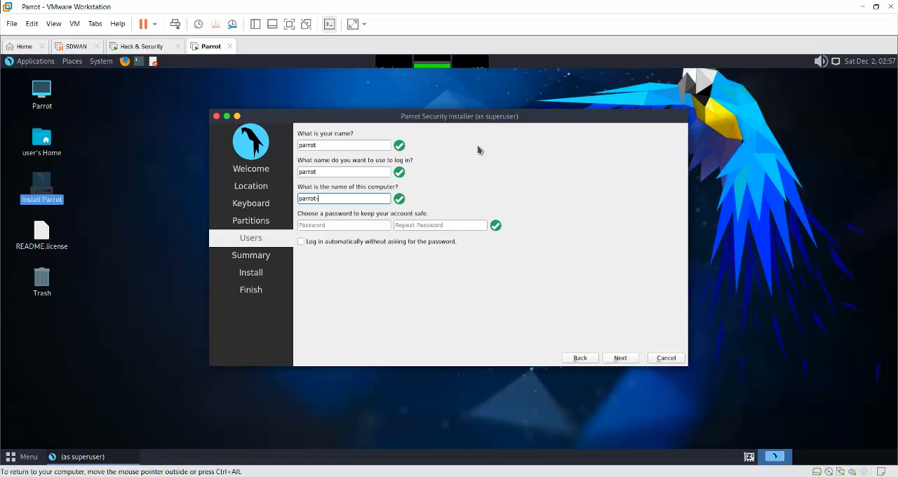
pyautogui.write('org')
# - Enter the account password for the new user and repeat it for confirmation
pyautogui.click(364, 225)
pyautogui.write('pa')
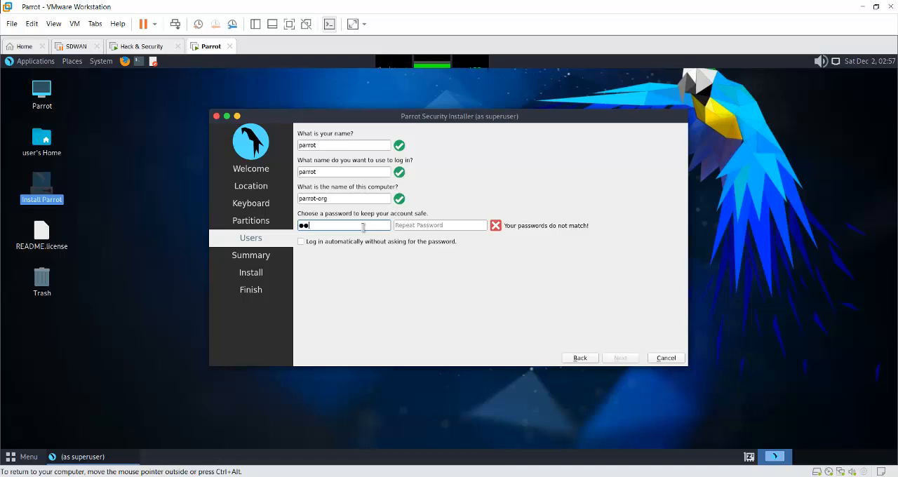
pyautogui.write('rrot')
pyautogui.click(433, 227)
pyautogui.write('parr')
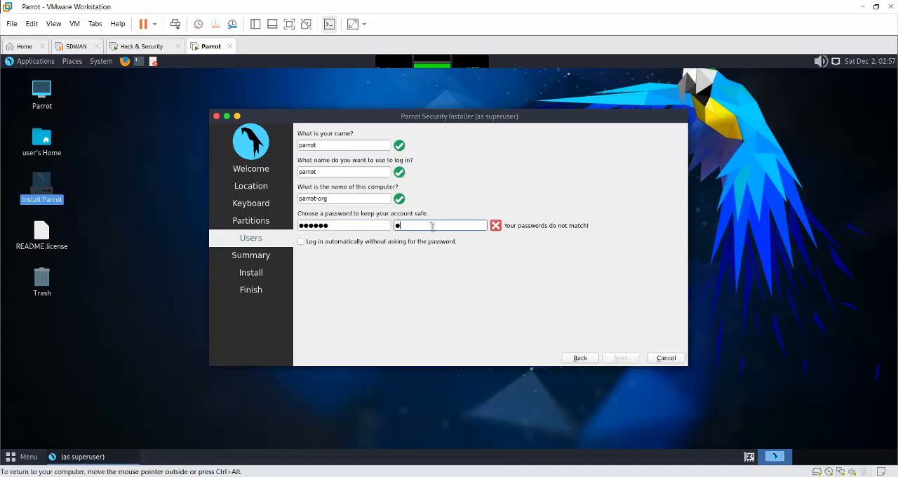
pyautogui.write('ot')
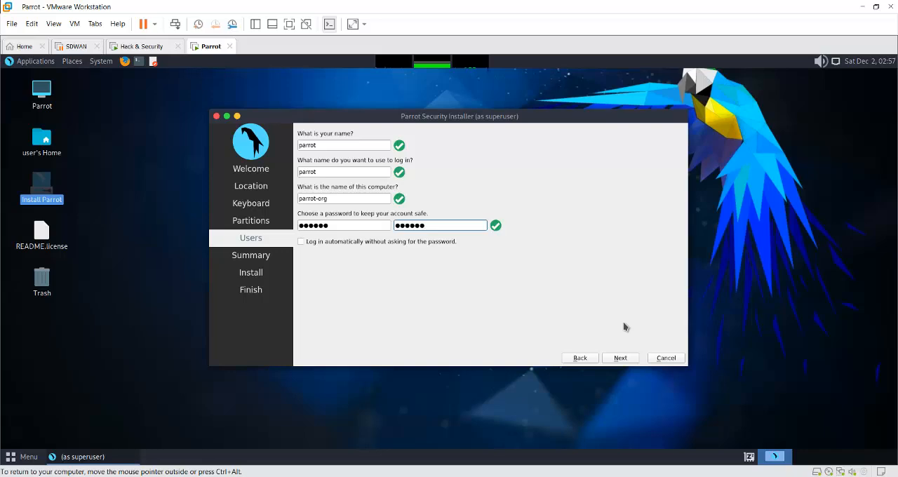
# - Continue to the installation summary and start installing Parrot 5.3, accepting the disk changes
pyautogui.click(621, 359)
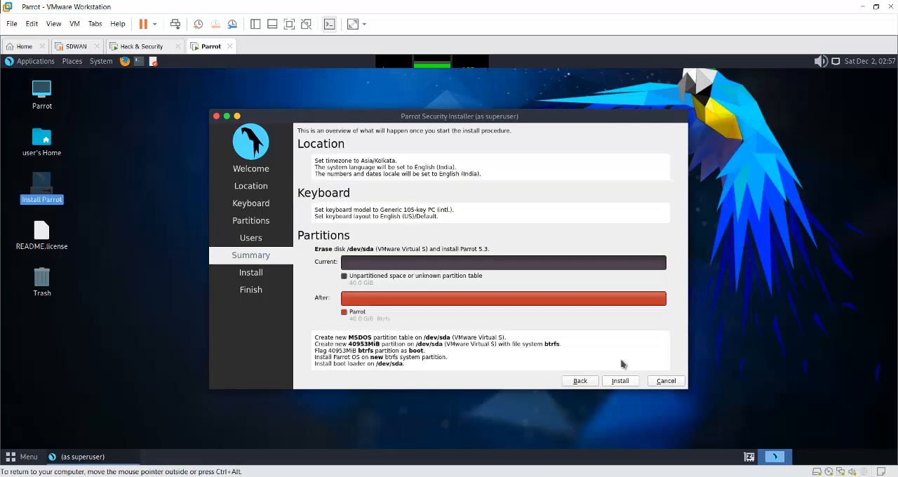
pyautogui.click(620, 381)
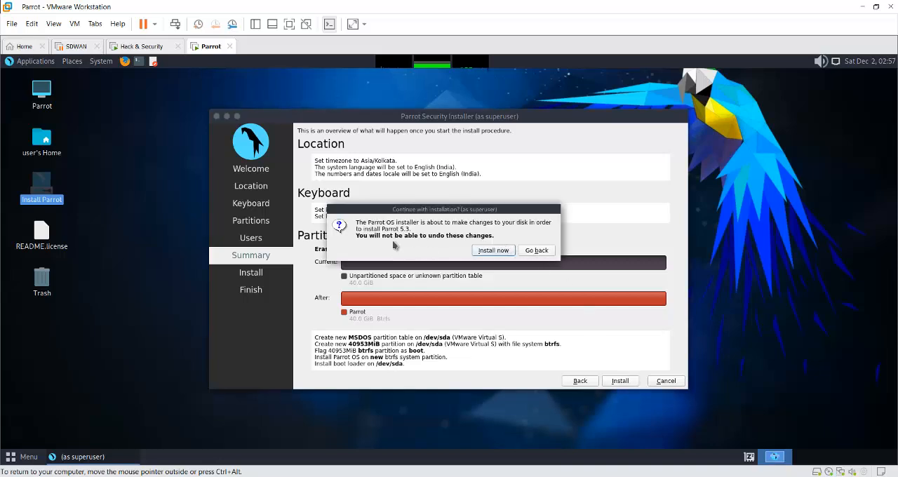
pyautogui.click(500, 249)
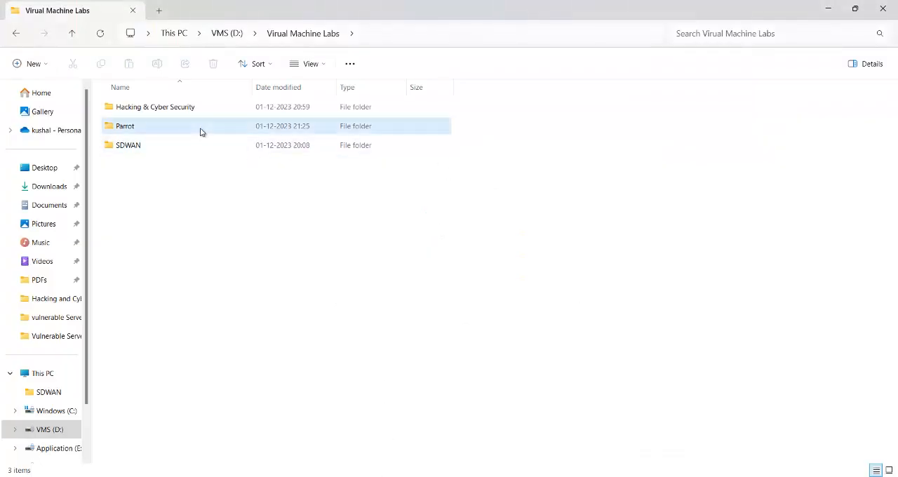
# - Examine the virtual machine files in the Parrot folder under Virual Machine Labs
pyautogui.doubleClick(200, 129)
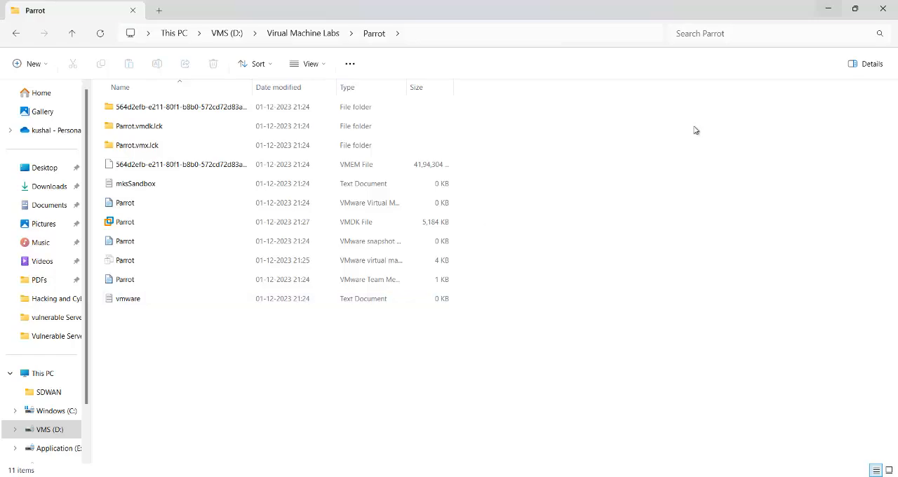
pyautogui.click(829, 9)
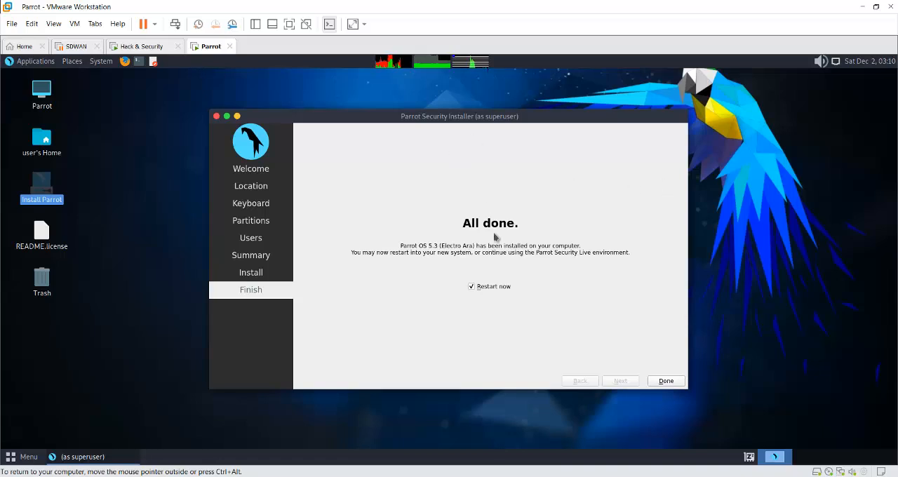
# - Finish the installer with an immediate restart and log in to Parrot with the account password
pyautogui.click(669, 383)
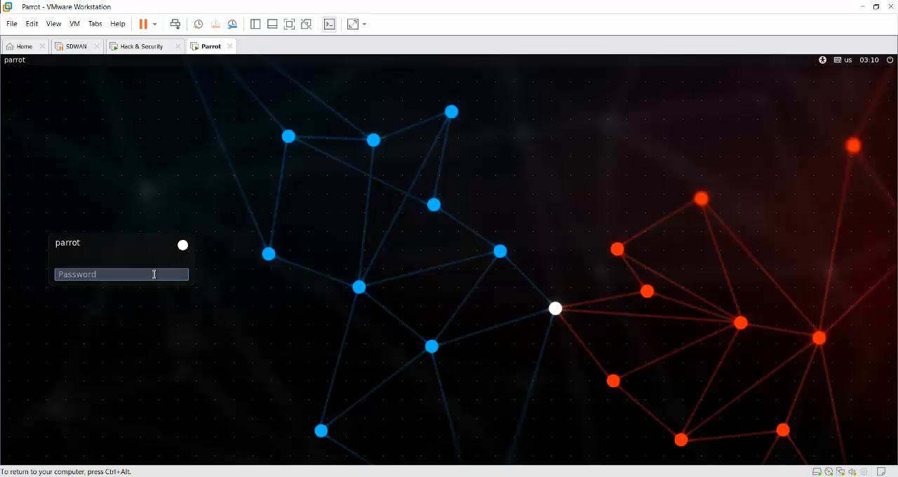
pyautogui.write('pa')
pyautogui.press('Return')
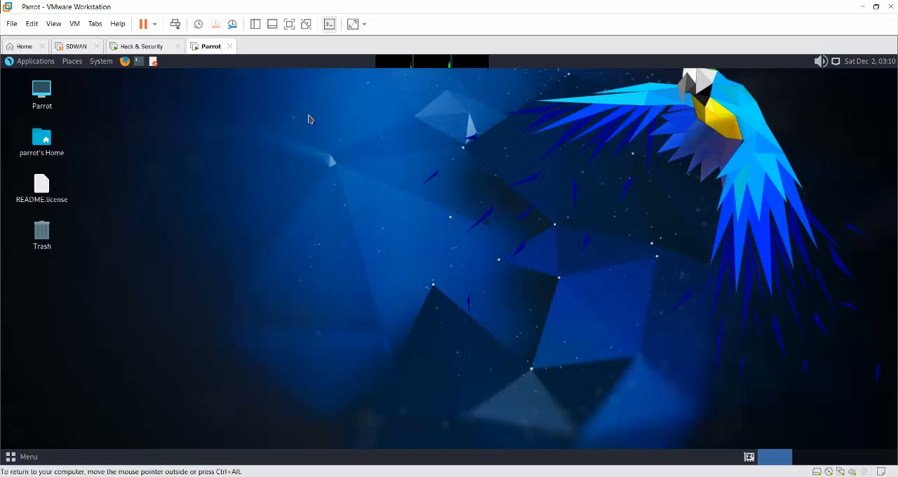
# - Open a terminal from the Parrot desktop and shut the system down with shutdown -h now
pyautogui.rightClick(309, 119)
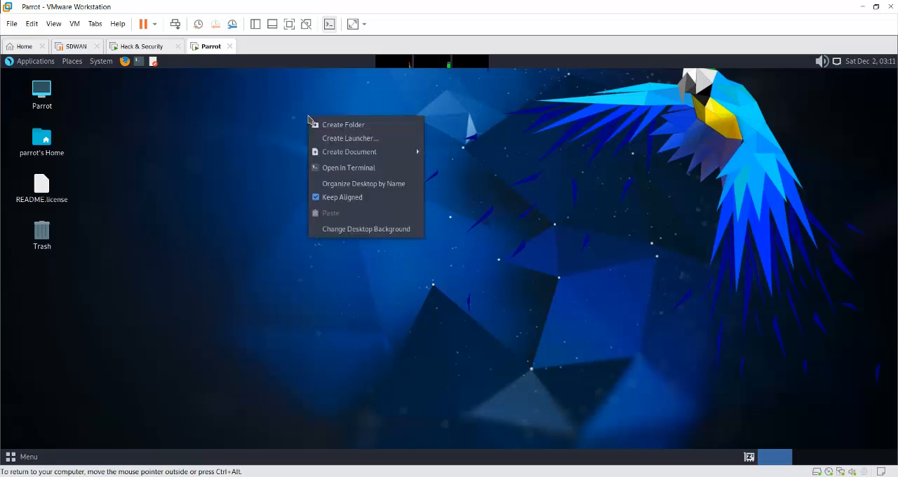
pyautogui.click(342, 168)
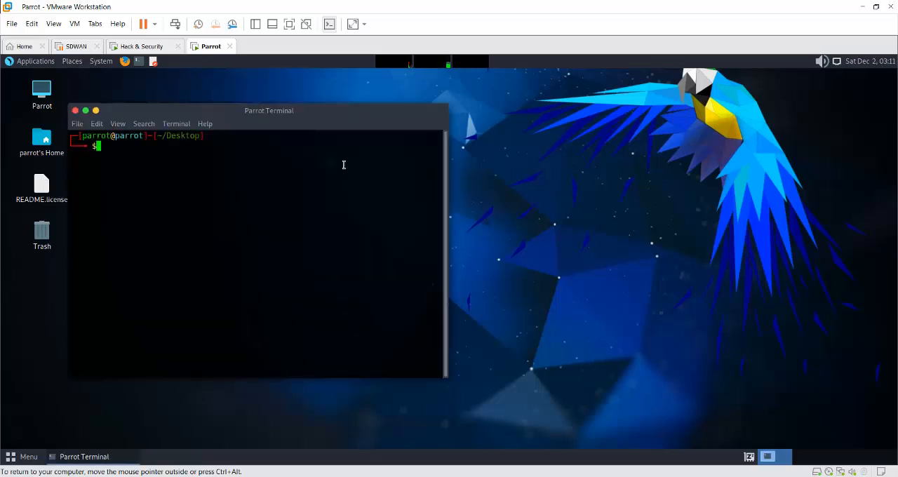
pyautogui.write('shutdown -h n')
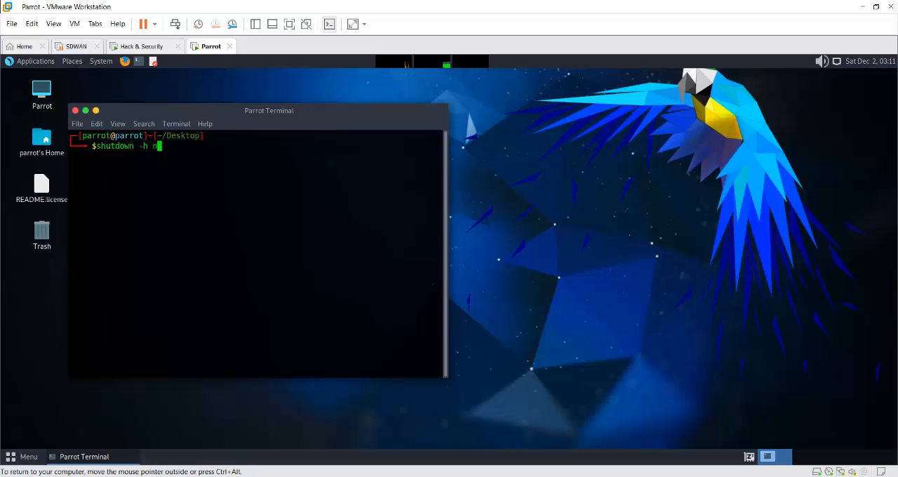
pyautogui.write('ow')
pyautogui.press('Return')
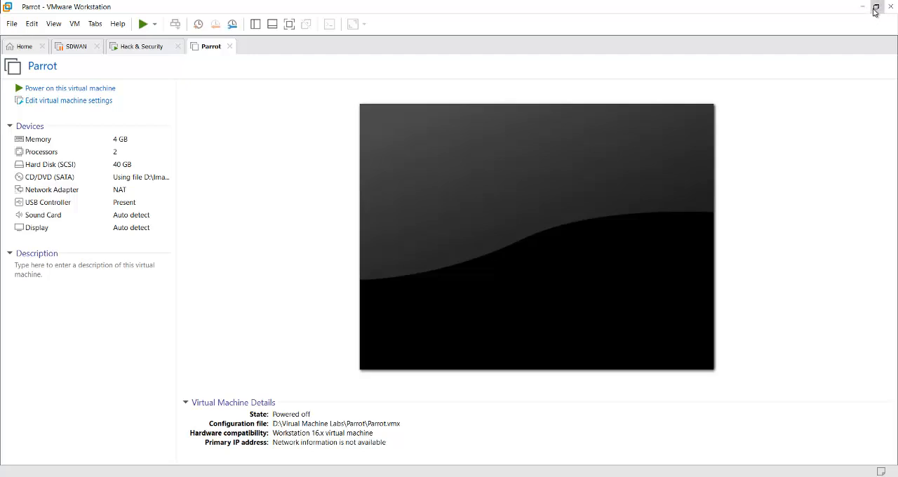
# - Switch to File Explorer and copy all files from qemu-img-win-x64-2_3_0 in D:\Images\Vulnerable Server Images
pyautogui.moveTo(386, 472)
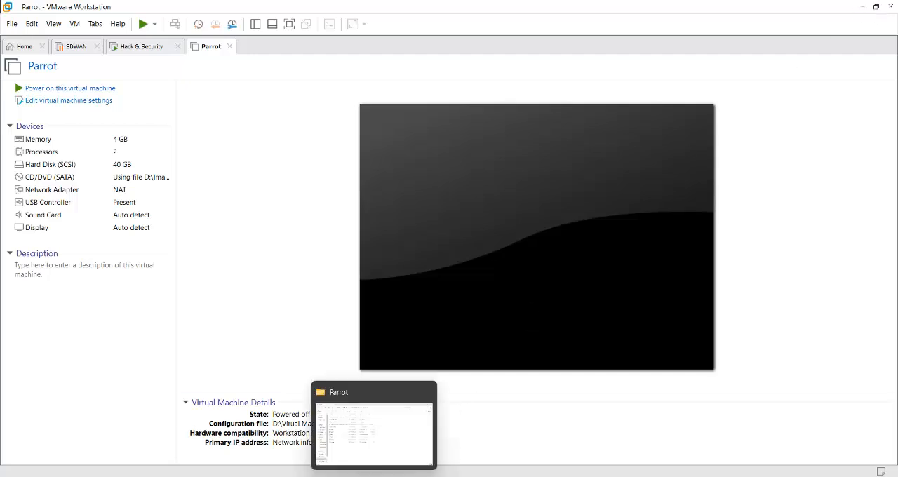
pyautogui.click(383, 443)
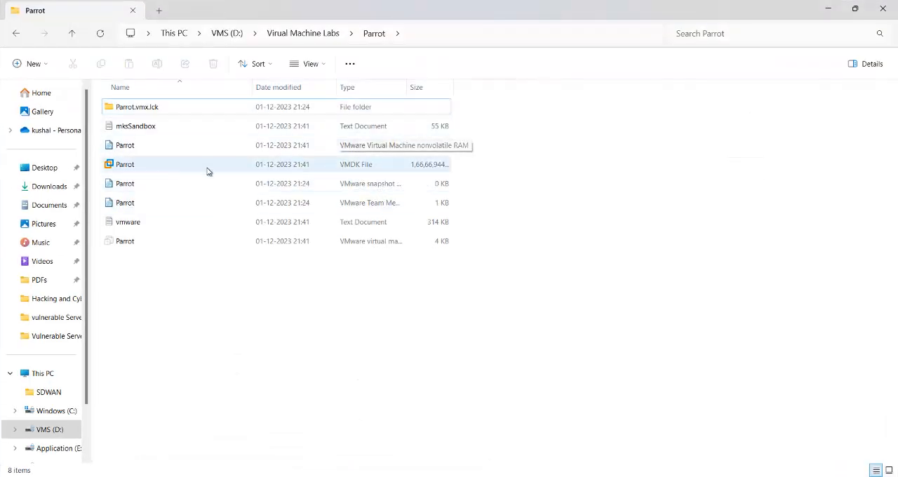
pyautogui.moveTo(234, 165)
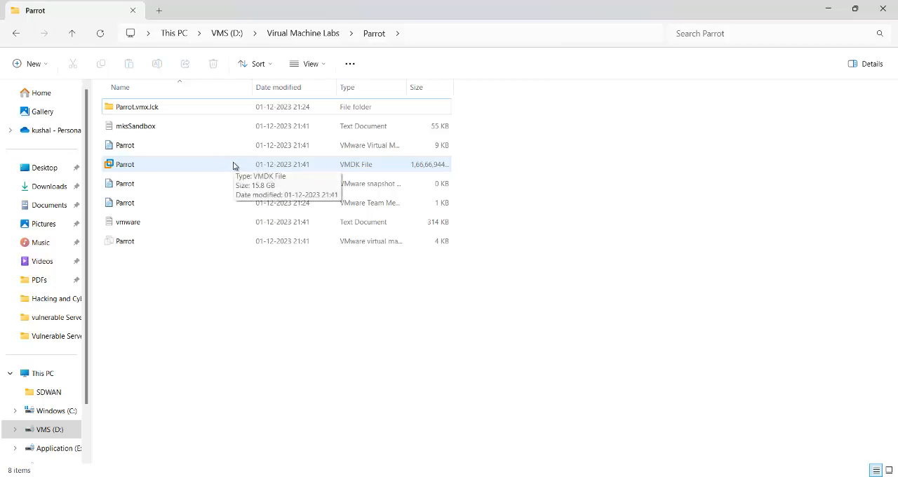
pyautogui.click(72, 34)
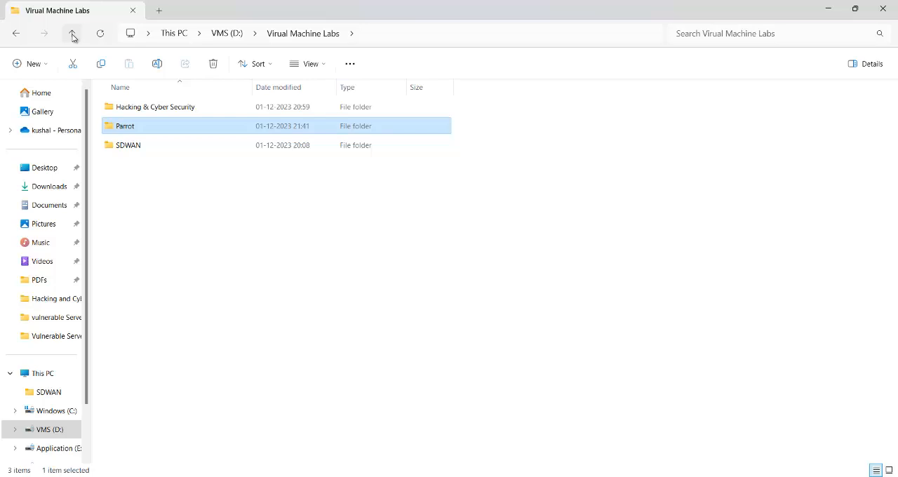
pyautogui.click(73, 34)
pyautogui.doubleClick(126, 107)
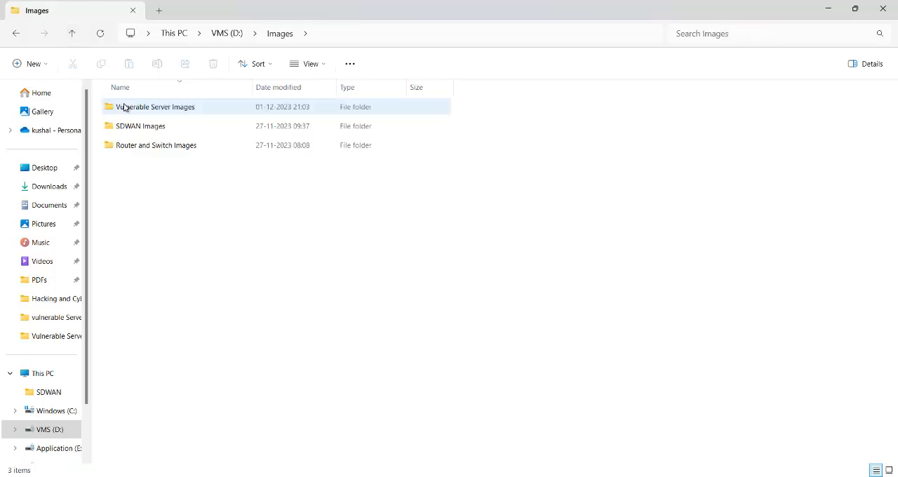
pyautogui.doubleClick(164, 109)
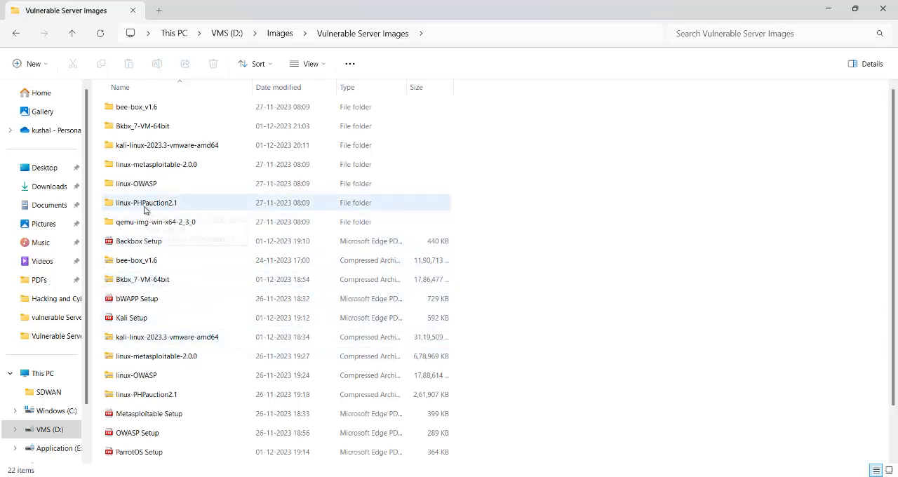
pyautogui.scroll(-1, 181, 398)
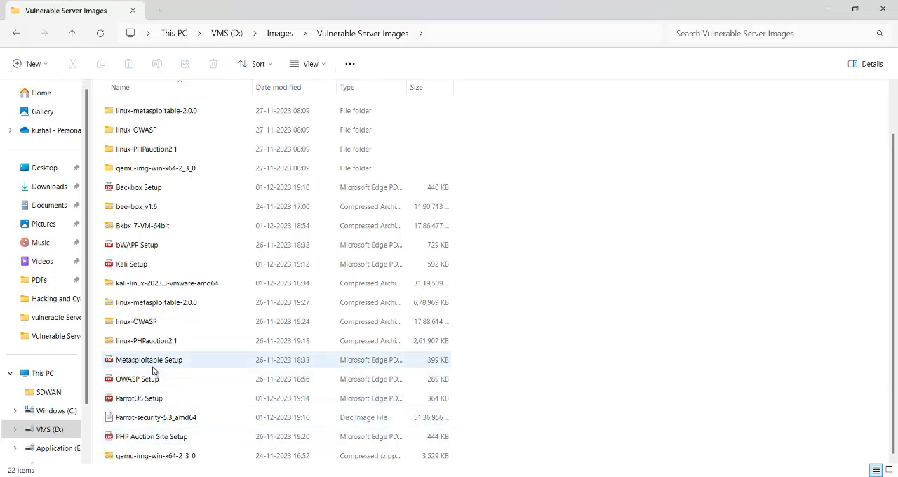
pyautogui.doubleClick(148, 168)
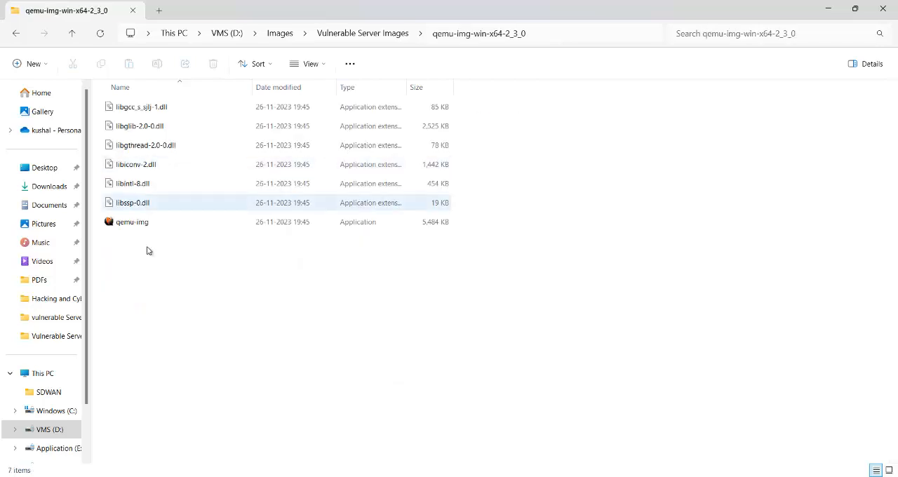
pyautogui.moveTo(147, 251); pyautogui.dragTo(170, 107)
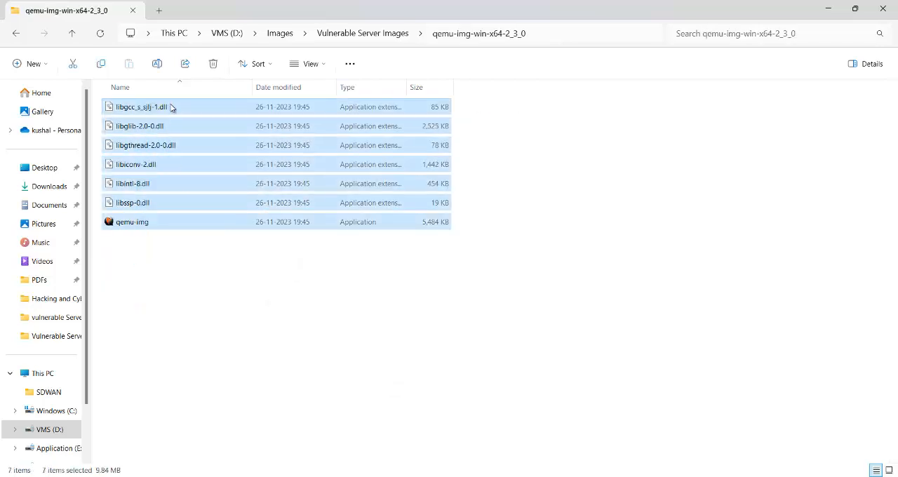
pyautogui.hotkey('ctrl', 'c')
# - Paste the copied qemu-img files into the D:\Virual Machine Labs\Parrot folder
pyautogui.click(71, 36)
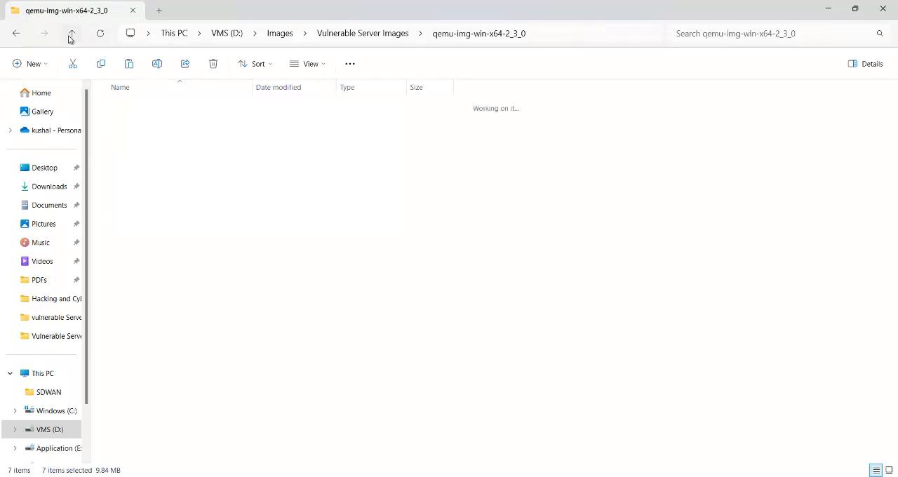
pyautogui.click(71, 36)
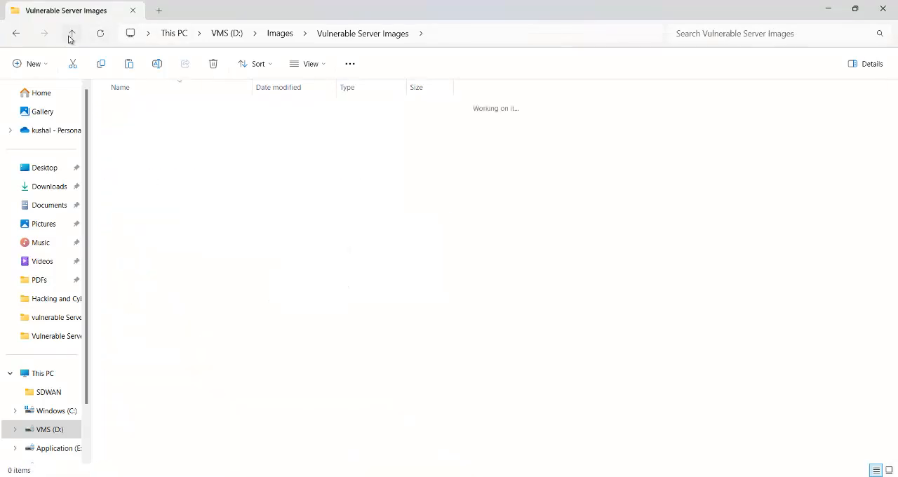
pyautogui.click(71, 36)
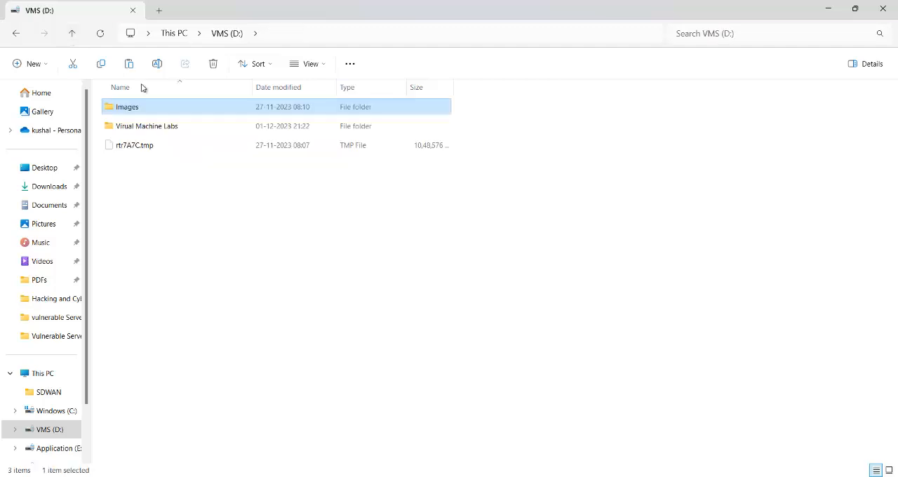
pyautogui.doubleClick(171, 127)
pyautogui.doubleClick(167, 127)
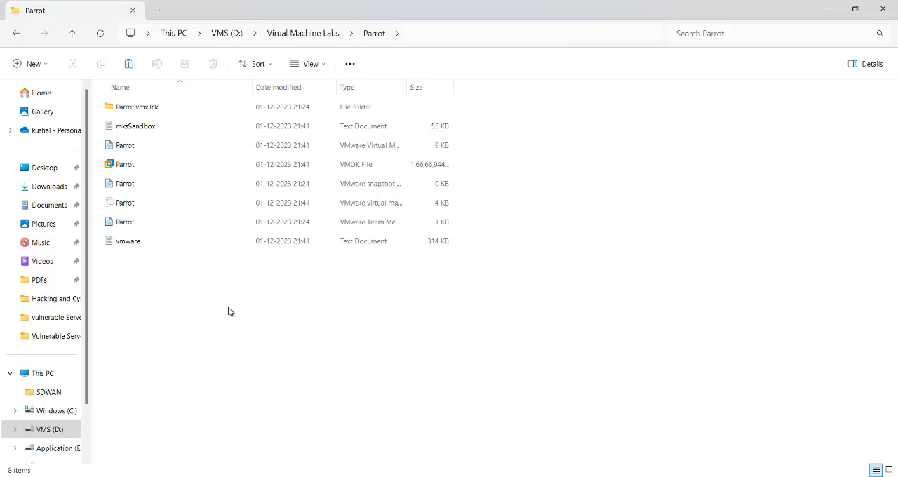
pyautogui.hotkey('ctrl', 'v')
pyautogui.click(554, 233)
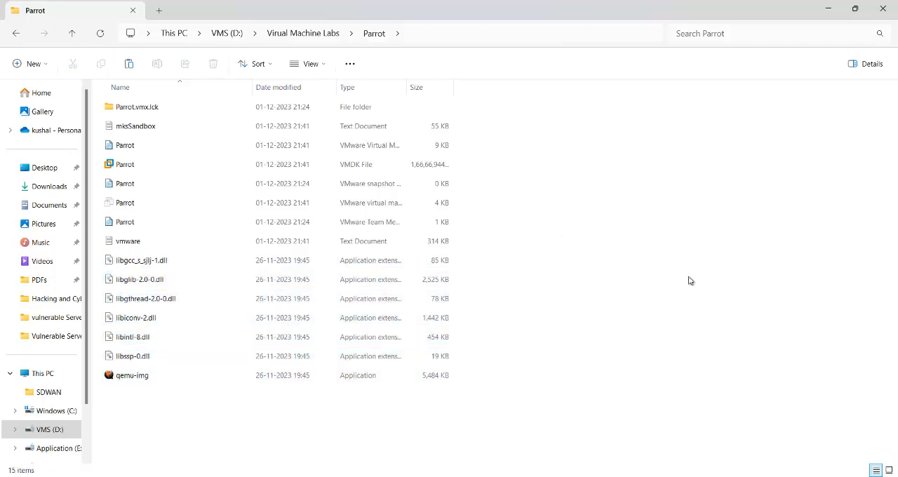
# - Copy the path of the D:\Virual Machine Labs\Parrot folder
pyautogui.click(426, 39)
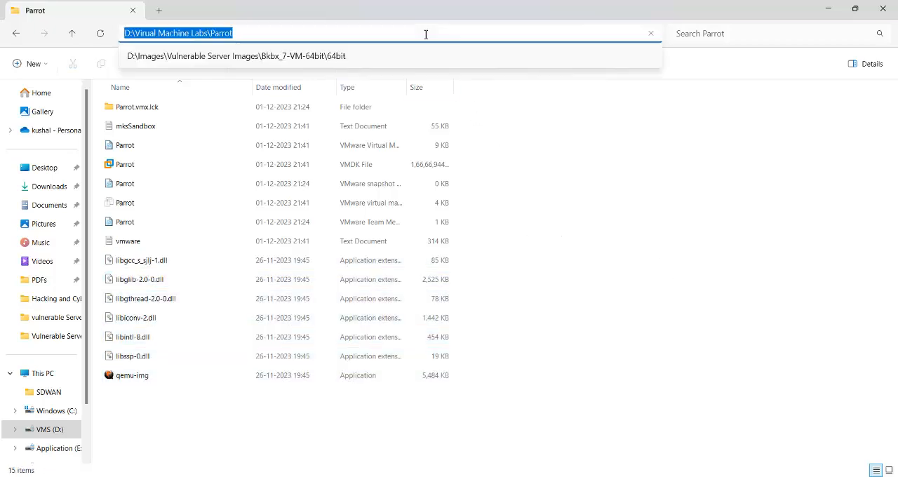
pyautogui.rightClick(355, 39)
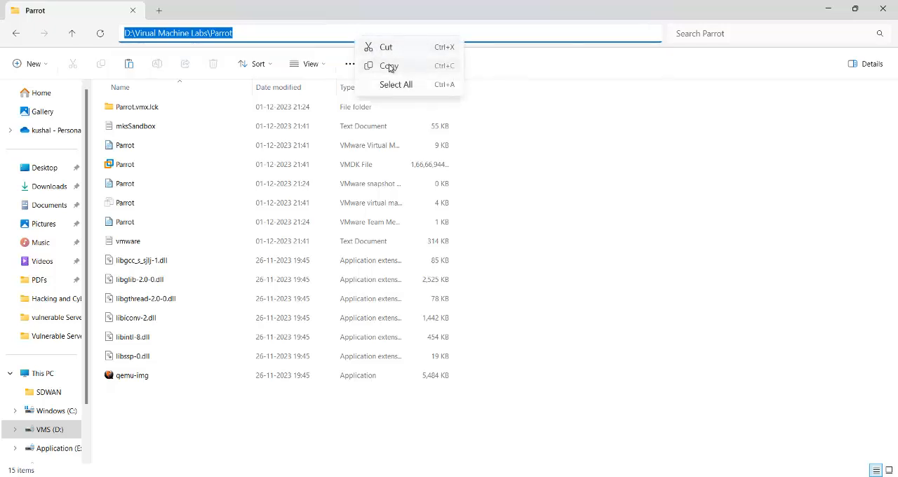
pyautogui.click(386, 65)
# - Switch to the administrator Command Prompt, return to the root of drive D with cd\ and clear the screen with cls
pyautogui.moveTo(657, 476)
pyautogui.click(654, 456)
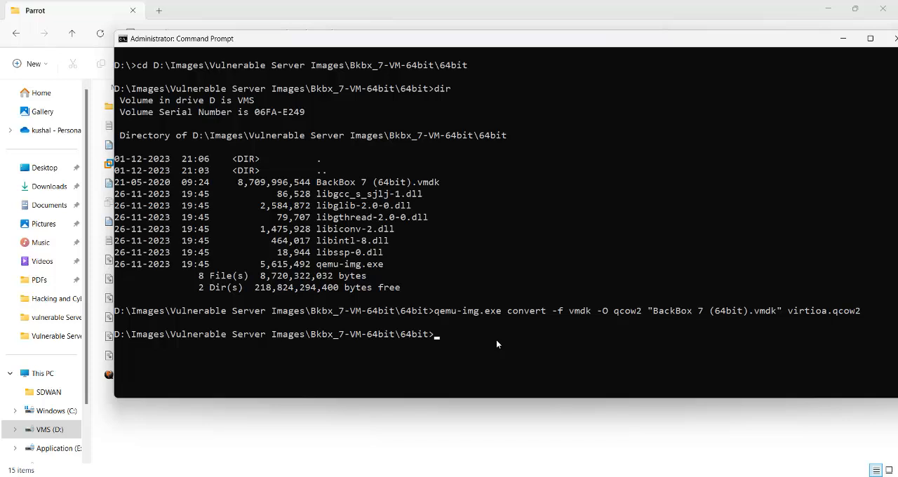
pyautogui.write('cd\\')
pyautogui.press('Return')
pyautogui.write('cld')
pyautogui.press('Return')
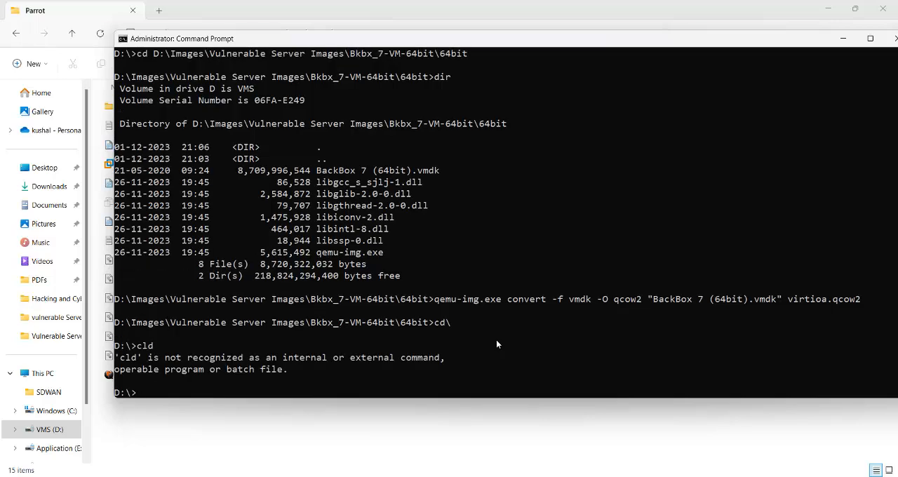
pyautogui.write('cls')
pyautogui.press('Return')
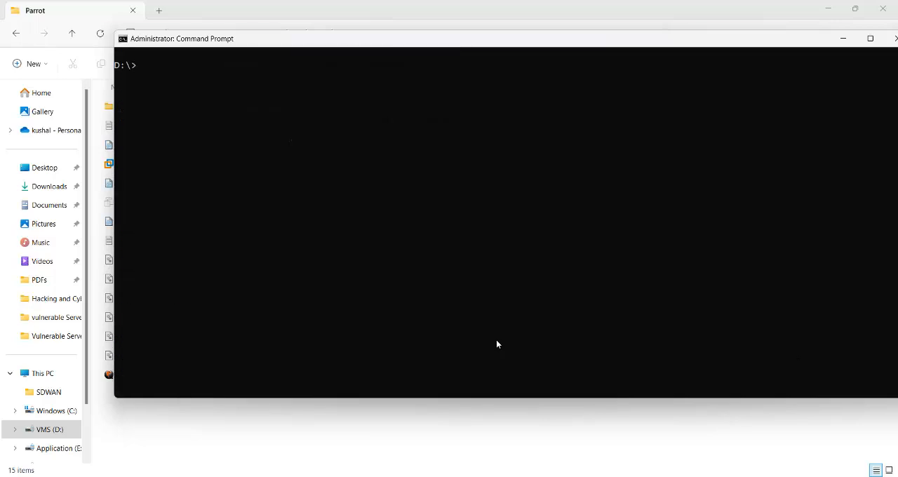
# - Change to the directory D:\Virual Machine Labs\Parrot using the copied path and list its files with dir
pyautogui.write('cd')
pyautogui.hotkey('ctrl', 'v')
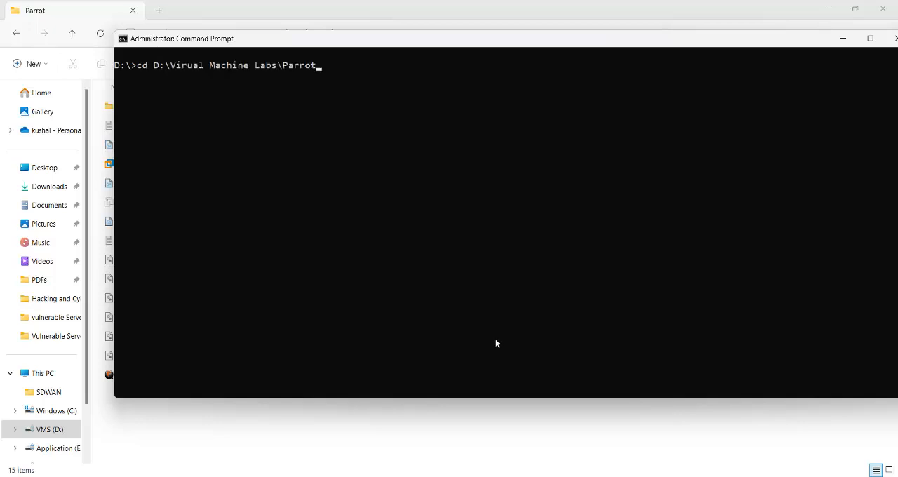
pyautogui.press('Return')
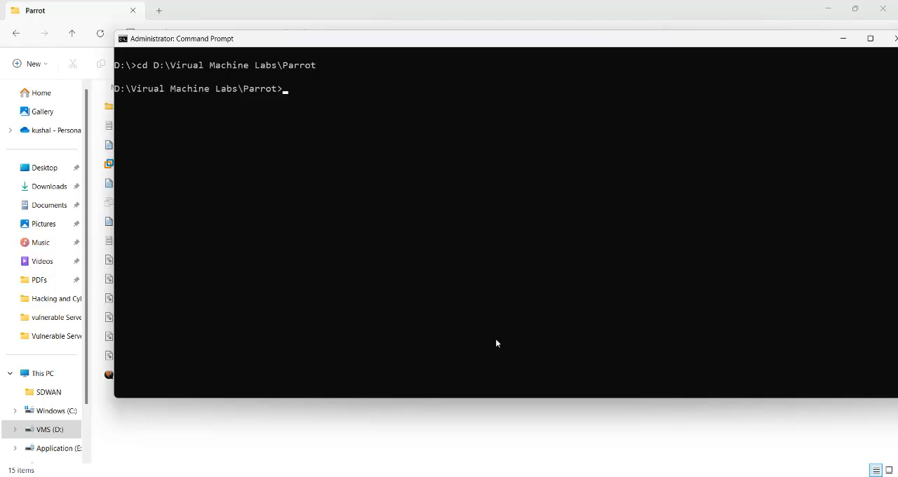
pyautogui.write('dir')
pyautogui.press('Return')
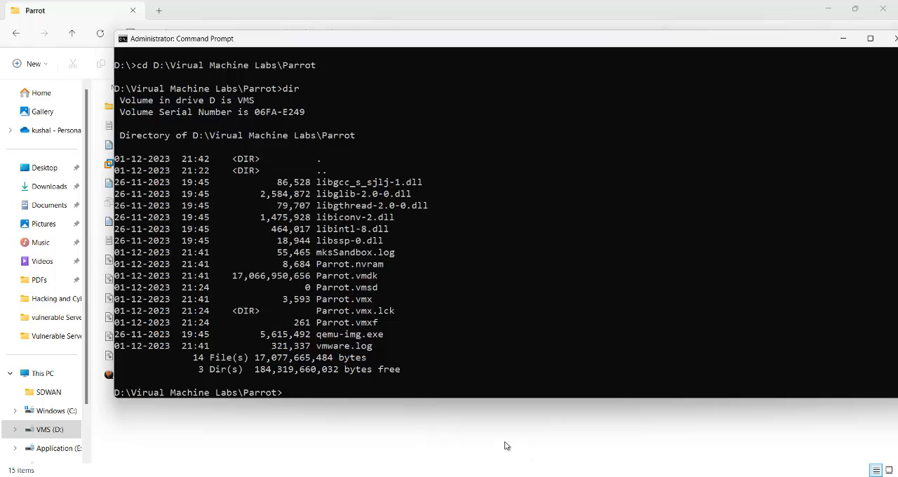
# - Switch to ParrotOS Setup.pdf in Edge and copy the qemu-img.exe command that converts vmdk to qcow2
pyautogui.moveTo(462, 476)
pyautogui.click(425, 431)
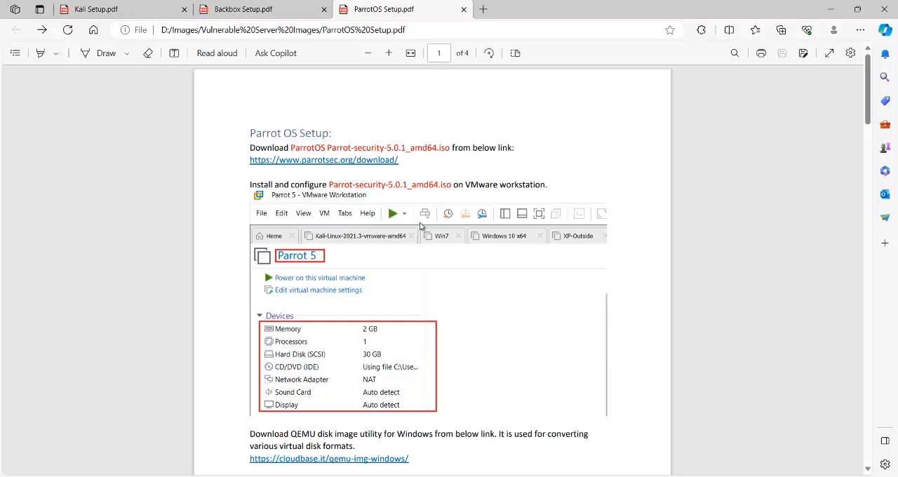
pyautogui.scroll(-15, 421, 225)
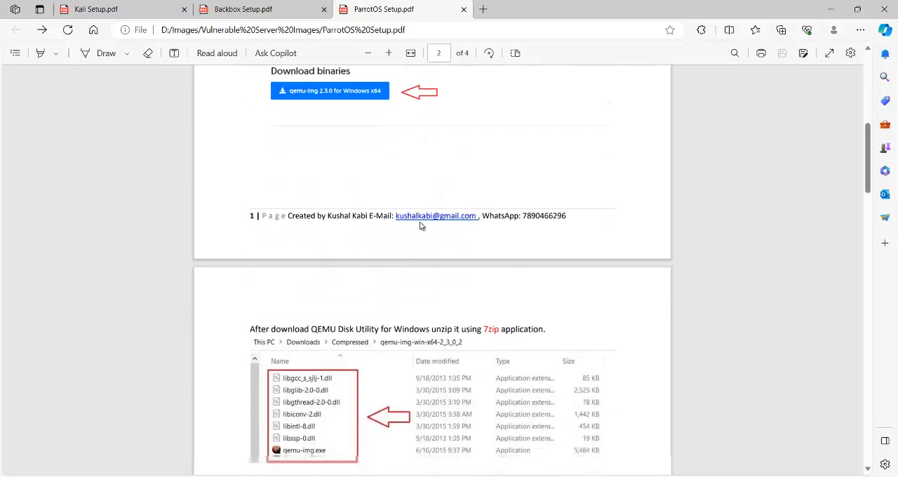
pyautogui.scroll(-6, 420, 226)
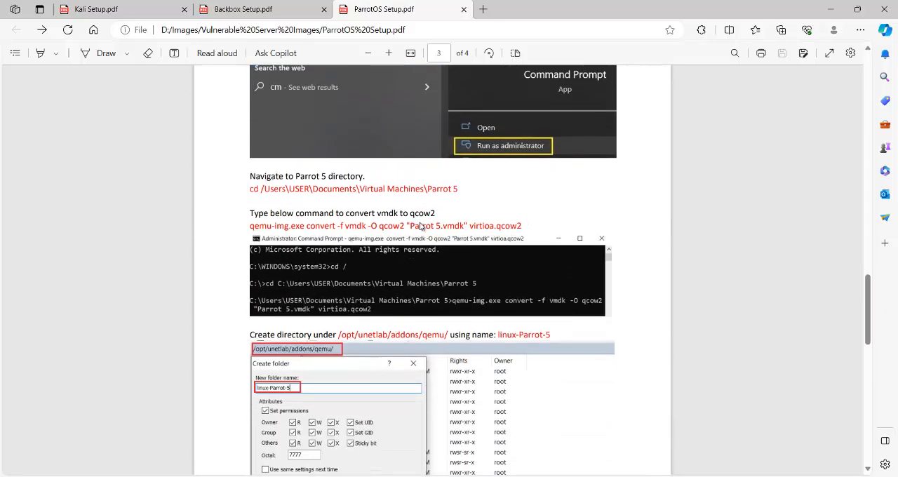
pyautogui.moveTo(252, 224); pyautogui.dragTo(524, 224)
pyautogui.click(540, 120)
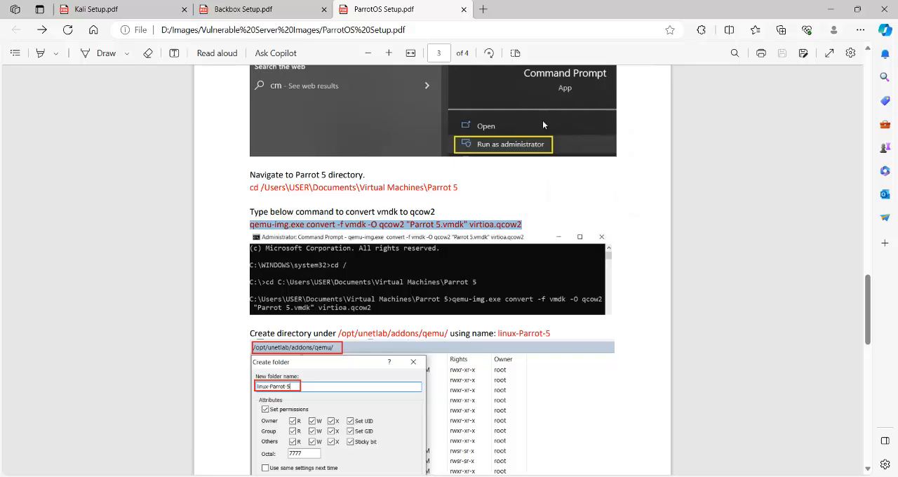
# - Paste the conversion command into the Command Prompt and change the source file name to "Parrot.vmdk"
pyautogui.click(660, 476)
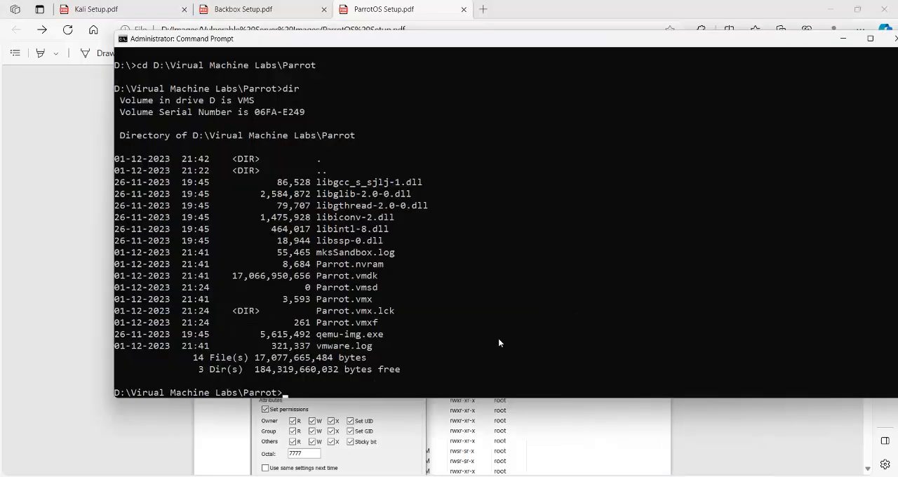
pyautogui.hotkey('ctrl', 'v')
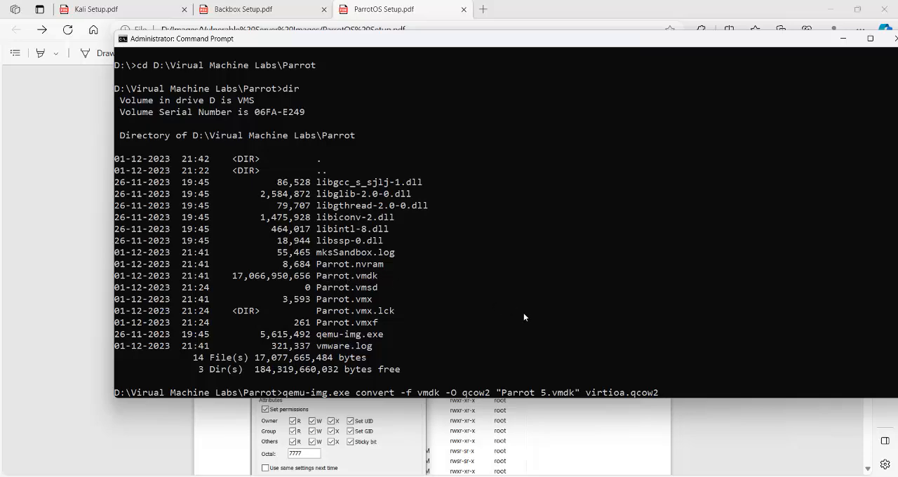
pyautogui.press('Left')
pyautogui.press('Left')
pyautogui.press('Left')
pyautogui.press('Left')
pyautogui.press('Left')
pyautogui.press('Left')
pyautogui.press('Left')
pyautogui.press('Left')
pyautogui.press('Left')
pyautogui.press('Left')
pyautogui.press('Left')
pyautogui.press('Left')
pyautogui.press('Left')
pyautogui.press('Left')
pyautogui.press('Left')
pyautogui.press('Left')
pyautogui.press('Left')
pyautogui.press('Left')
pyautogui.press('Left')
pyautogui.press('Left')
pyautogui.press('BackSpace')
pyautogui.press('BackSpace')
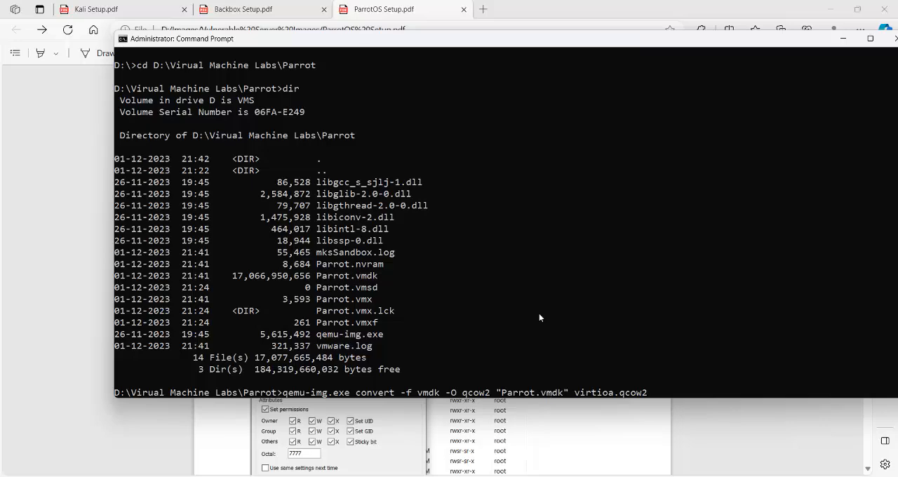
# - Remove the quotes around Parrot.vmdk and run qemu-img.exe convert -f vmdk -O qcow2 Parrot.vmdk virtioa.qcow2
pyautogui.press('Left')
pyautogui.press('Left')
pyautogui.press('Left')
pyautogui.press('Left')
pyautogui.press('Left')
pyautogui.press('Left')
pyautogui.press('BackSpace')
pyautogui.press('Right')
pyautogui.press('Right')
pyautogui.press('Right')
pyautogui.press('Right')
pyautogui.press('Right')
pyautogui.press('Right')
pyautogui.press('Right')
pyautogui.press('Right')
pyautogui.press('Right')
pyautogui.press('Right')
pyautogui.press('Right')
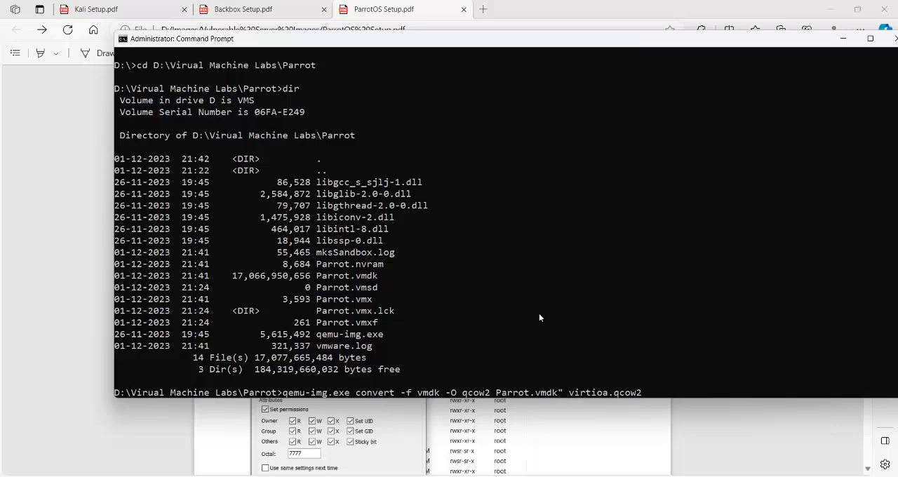
pyautogui.press('Right')
pyautogui.press('BackSpace')
pyautogui.press('Return')
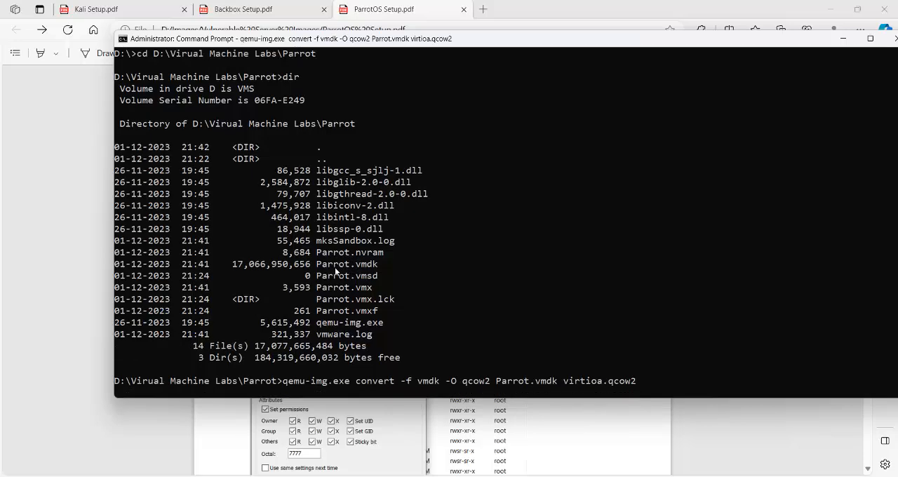
# - Check virtioa.qcow2 in the Parrot folder in File Explorer, moving the Command Prompt window clear of its row
pyautogui.moveTo(370, 476)
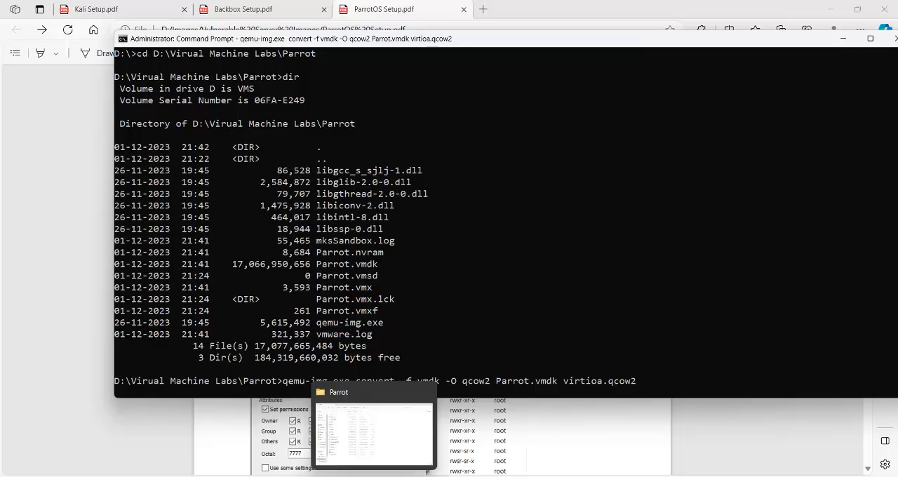
pyautogui.click(390, 433)
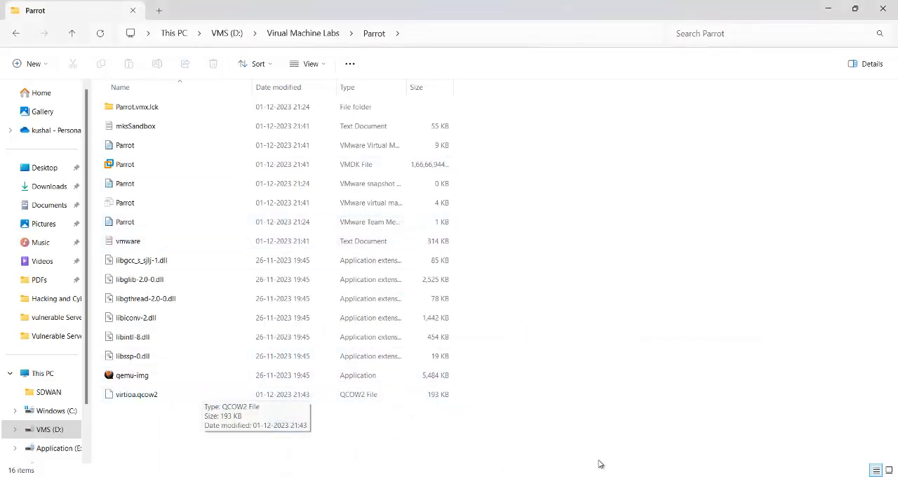
pyautogui.moveTo(657, 476)
pyautogui.click(655, 447)
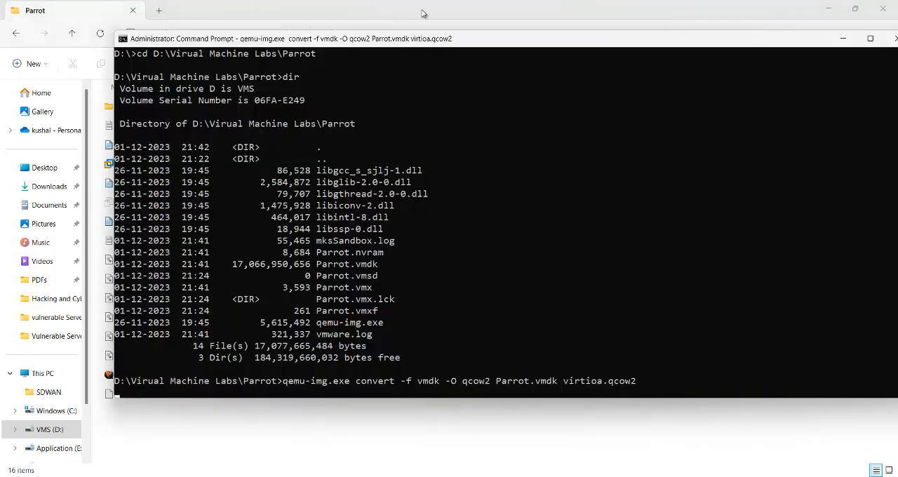
pyautogui.moveTo(426, 43); pyautogui.dragTo(559, 42)
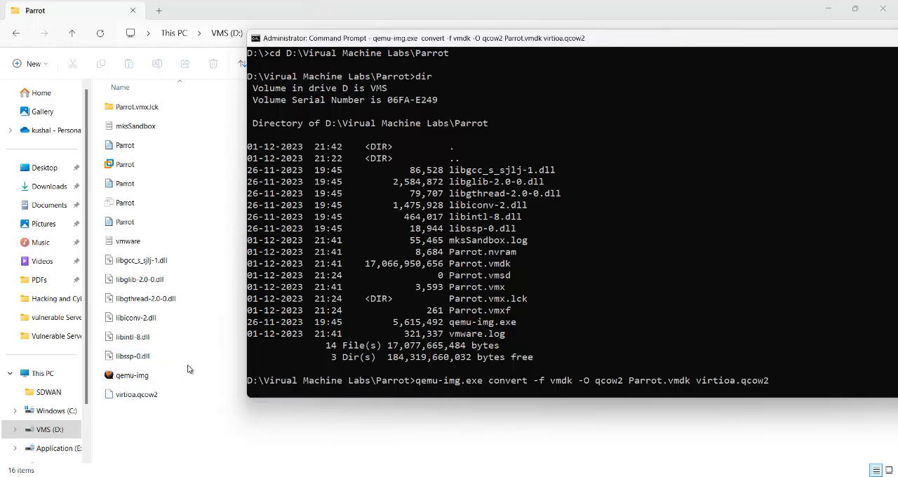
pyautogui.moveTo(394, 43); pyautogui.dragTo(415, 20)
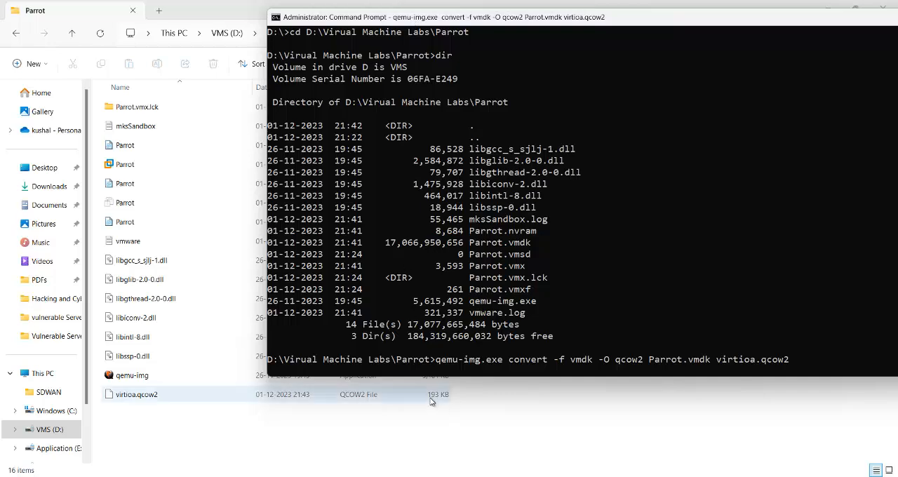
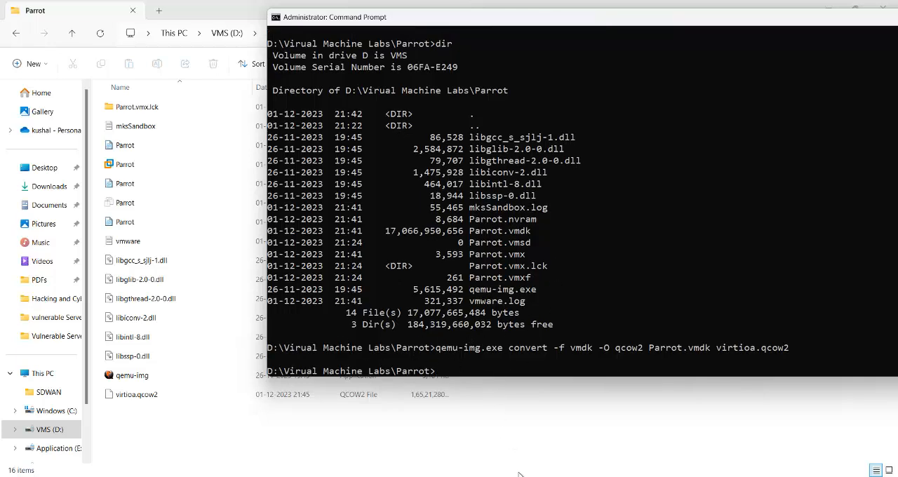
# - Switch to ParrotOS Setup.pdf in Edge and copy the directory name linux-Parrot-5 from the create-directory instruction
pyautogui.click(489, 475)
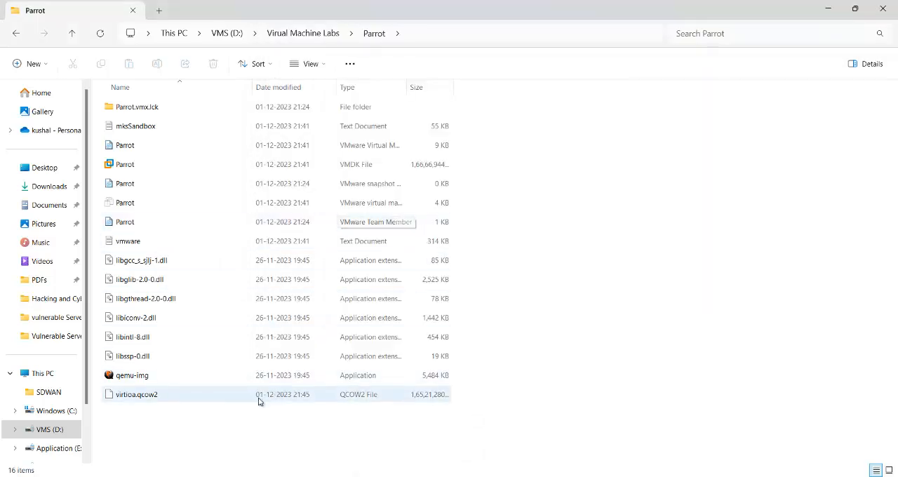
pyautogui.moveTo(683, 476)
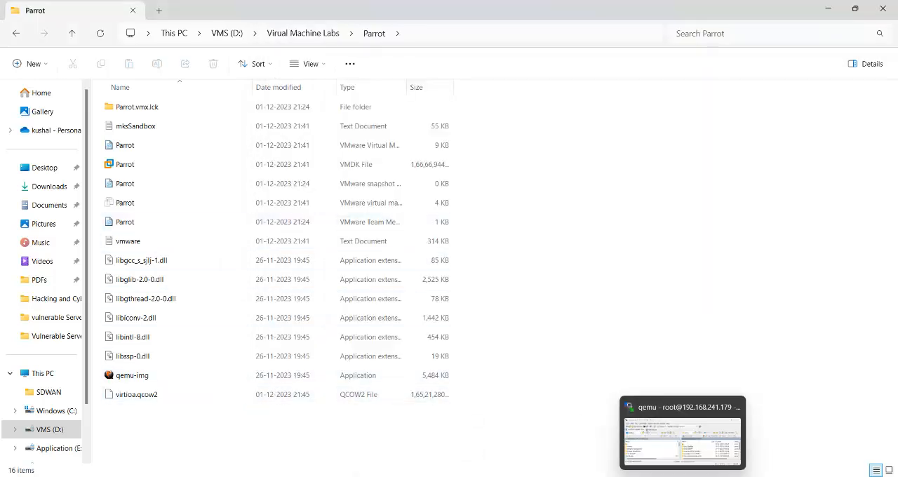
pyautogui.moveTo(431, 475)
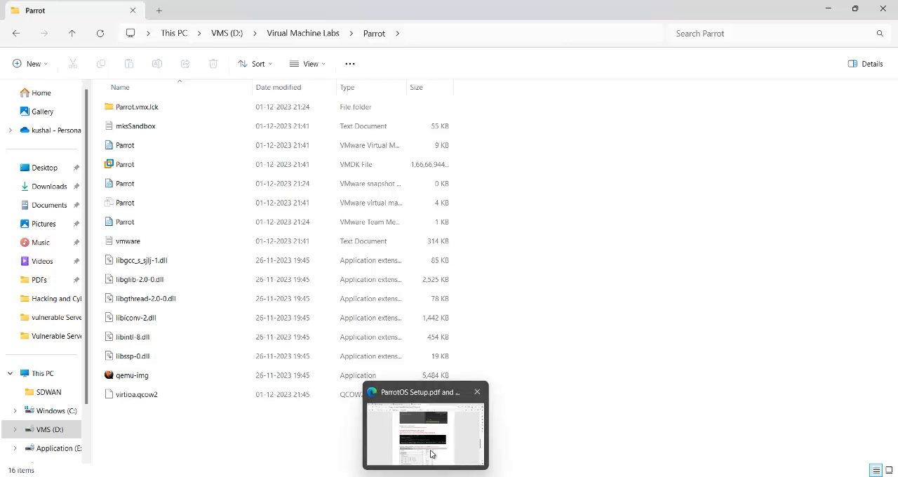
pyautogui.click(431, 453)
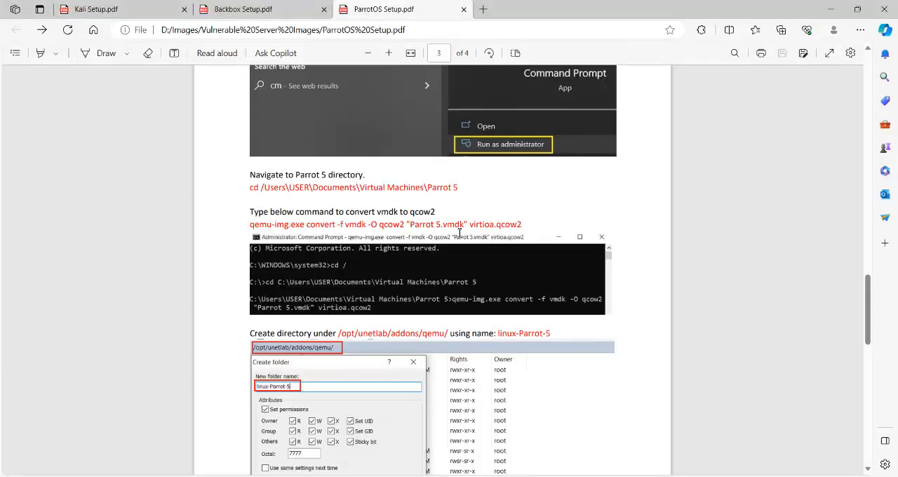
pyautogui.scroll(-4, 460, 232)
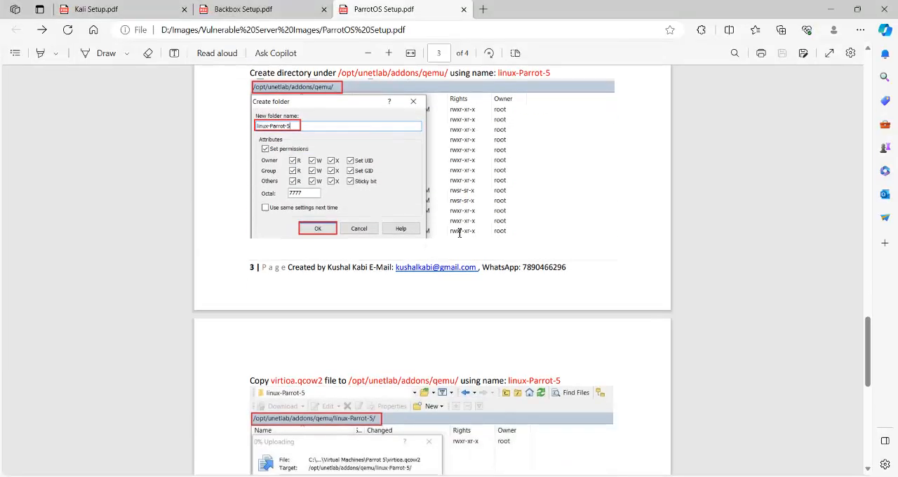
pyautogui.scroll(2, 460, 233)
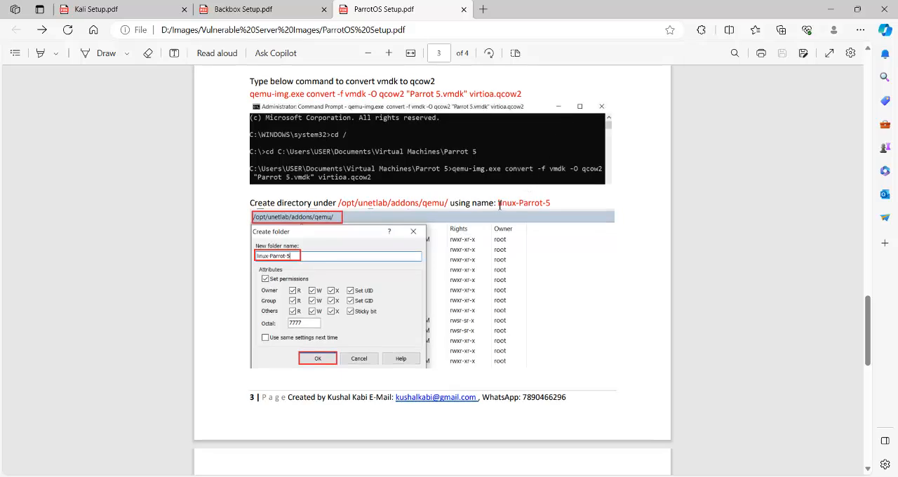
pyautogui.moveTo(499, 203); pyautogui.dragTo(545, 202)
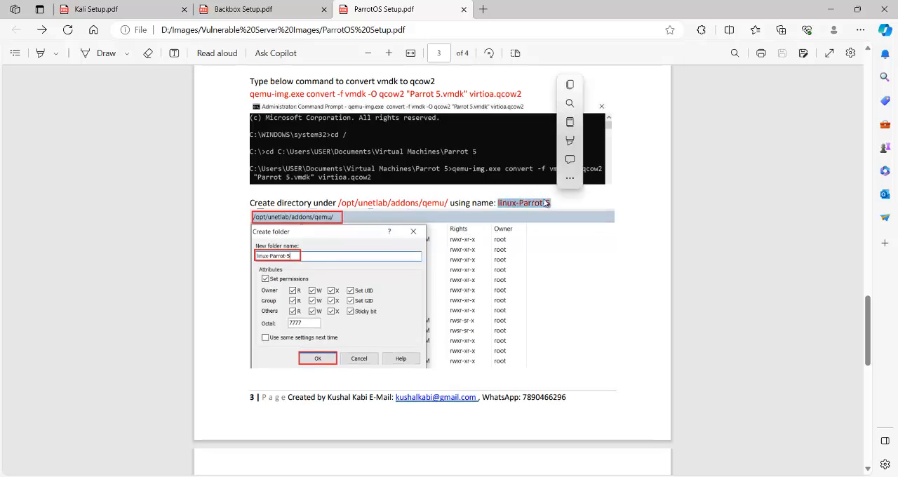
pyautogui.click(570, 84)
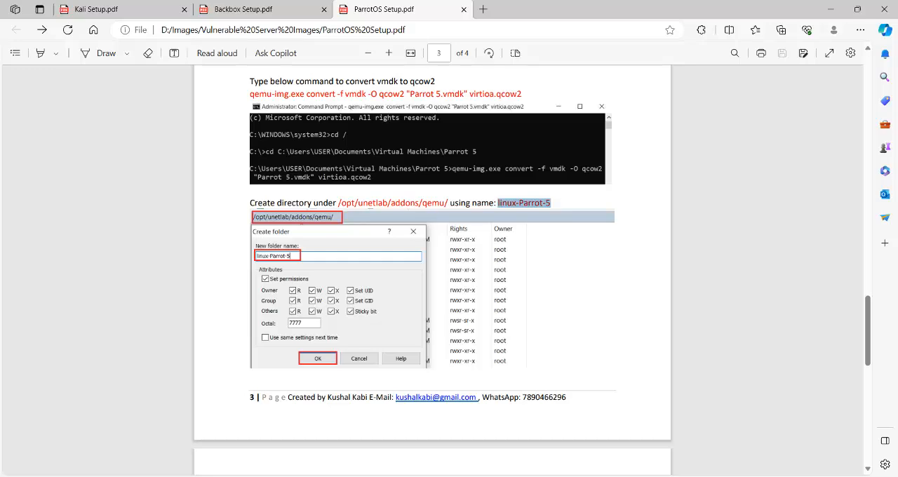
# - In WinSCP, create the folder linux-Parrot-5 under /opt/unetlab/addons/qemu/ with its permissions set to octal 7777
pyautogui.moveTo(682, 476)
pyautogui.click(704, 450)
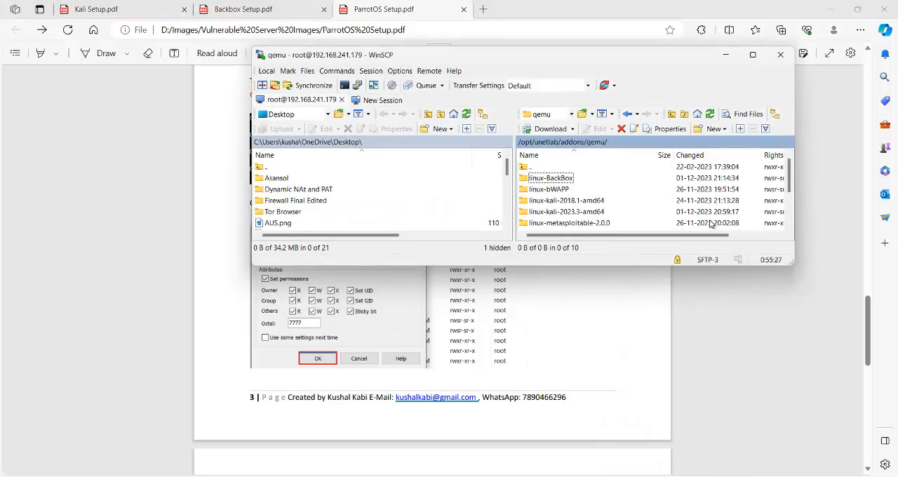
pyautogui.click(723, 131)
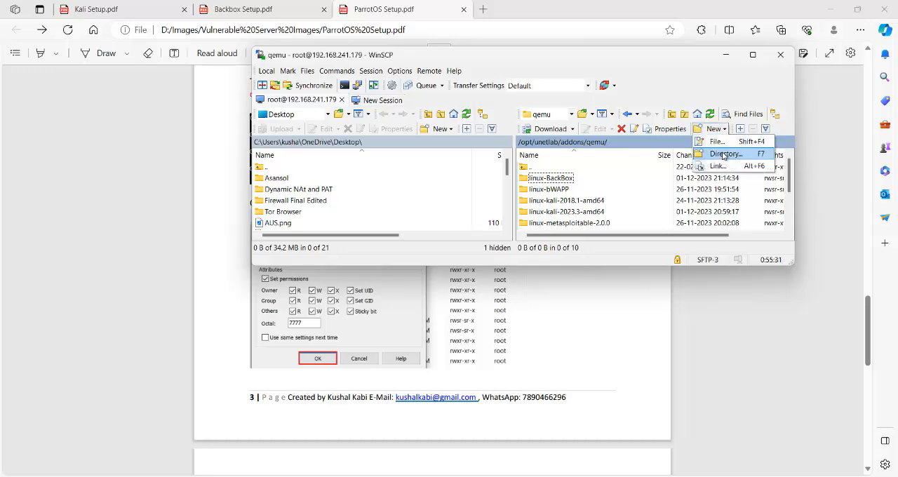
pyautogui.click(722, 153)
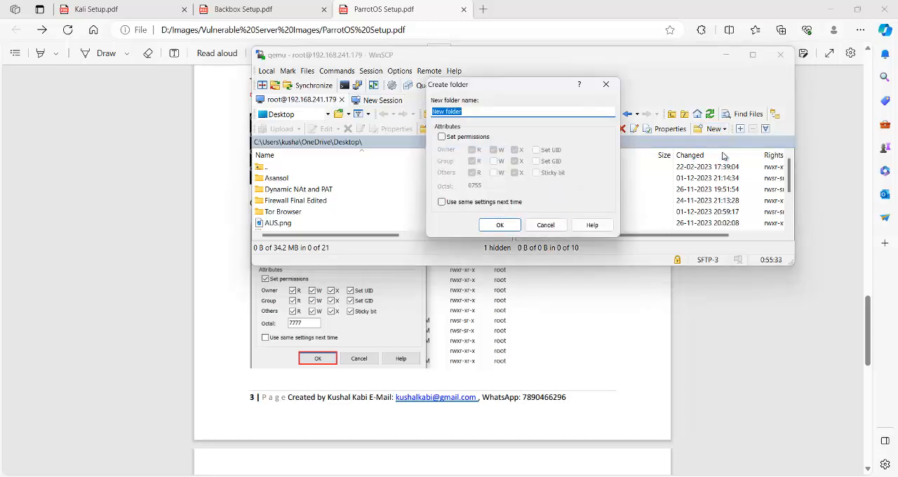
pyautogui.hotkey('ctrl', 'v')
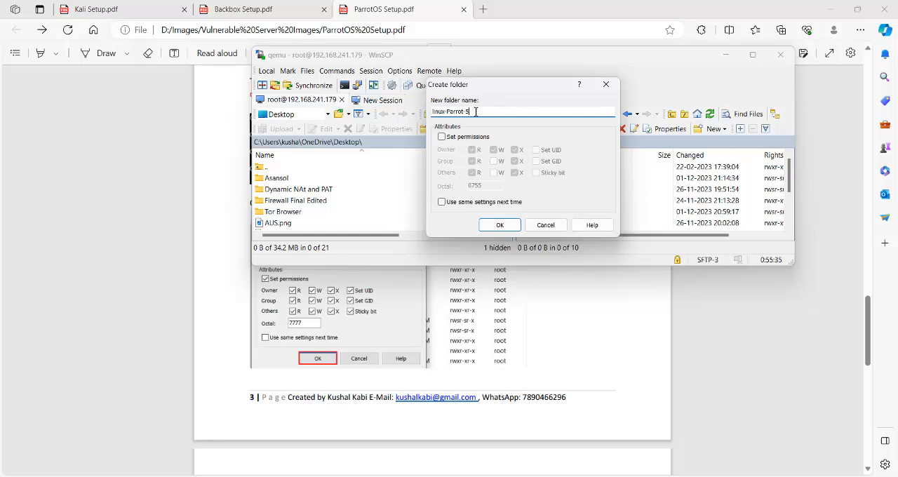
pyautogui.click(442, 137)
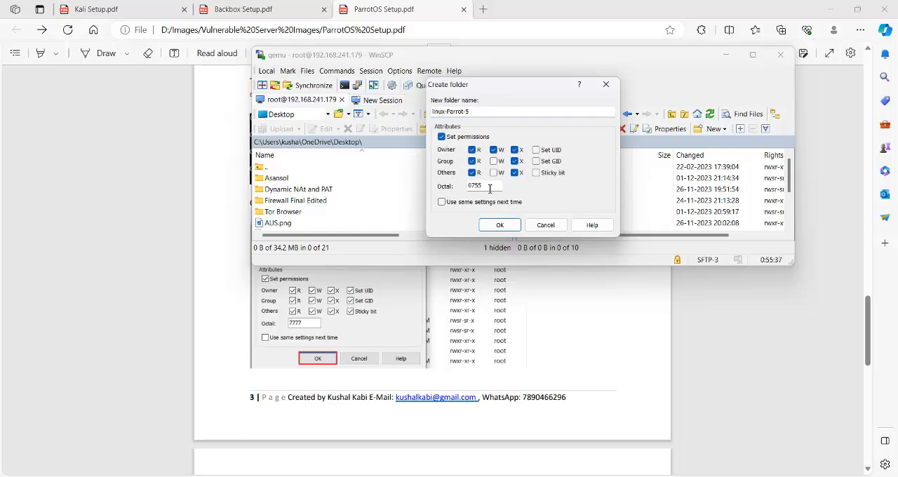
pyautogui.moveTo(490, 189); pyautogui.dragTo(434, 191)
pyautogui.write('7777')
pyautogui.click(501, 225)
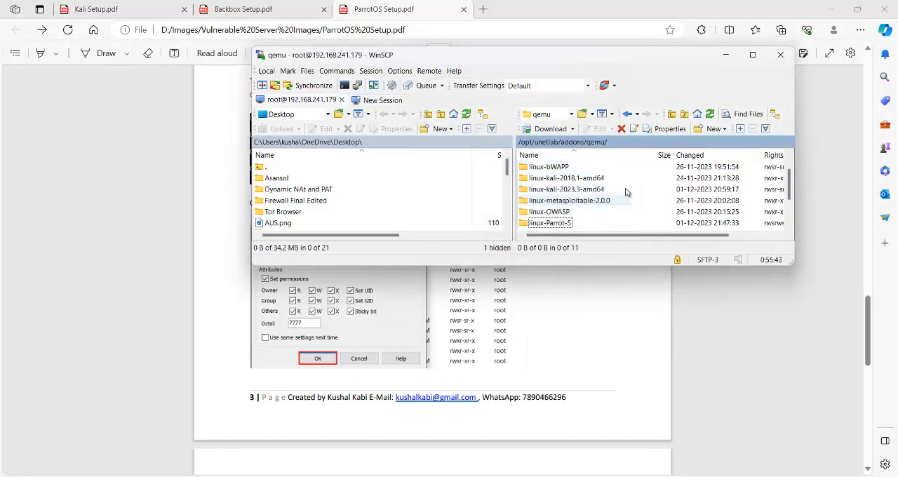
# - Open the remote linux-Parrot-5 folder and upload virtioa.qcow2 into it from the local Parrot folder in File Explorer
pyautogui.doubleClick(566, 225)
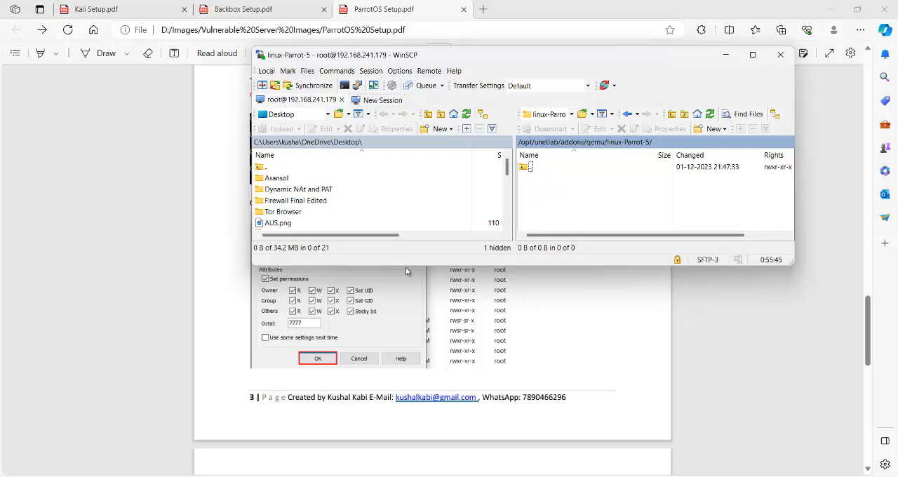
pyautogui.moveTo(374, 476)
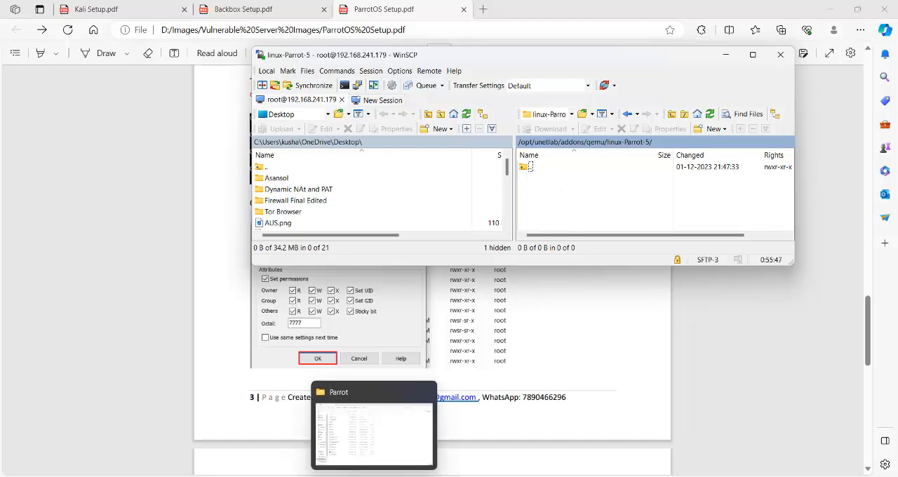
pyautogui.click(374, 425)
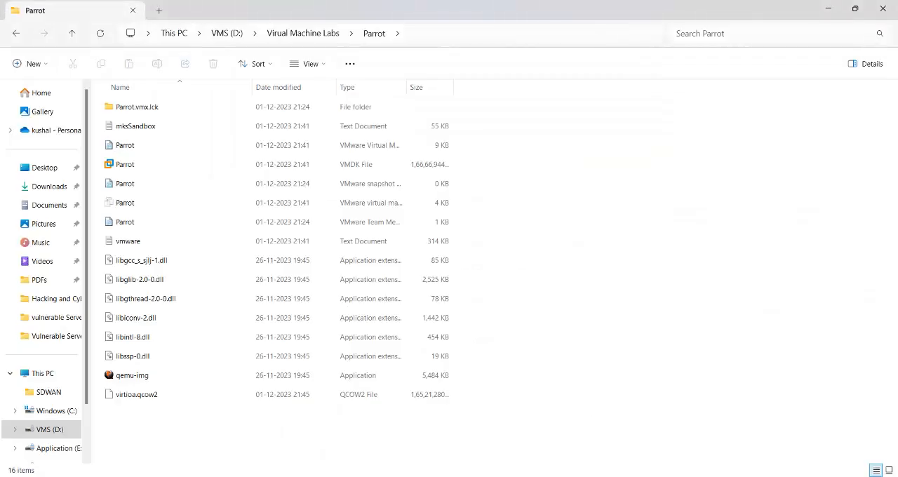
pyautogui.hotkey('alt', 'Tab')
pyautogui.moveTo(155, 396); pyautogui.dragTo(549, 195)
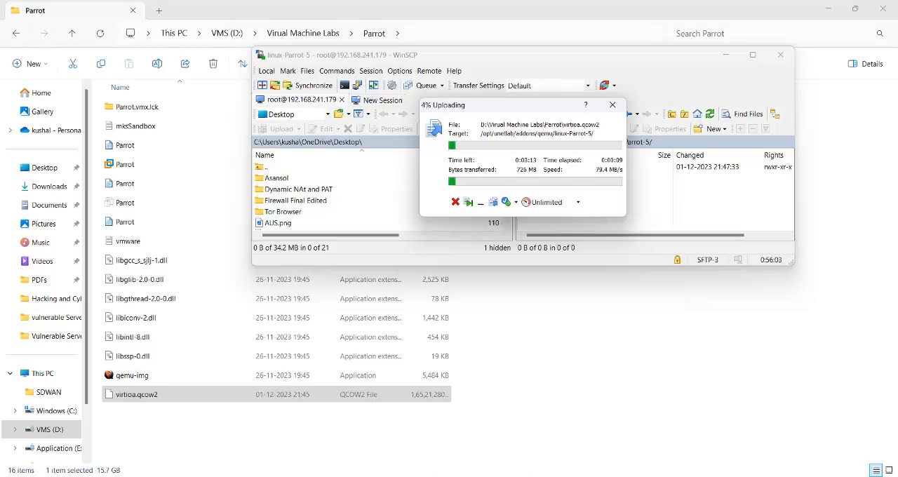
# - Switch to the EVE topology in Firefox and view the template list for a new node, closing it without adding one
pyautogui.moveTo(502, 476)
pyautogui.click(468, 435)
pyautogui.moveTo(503, 472)
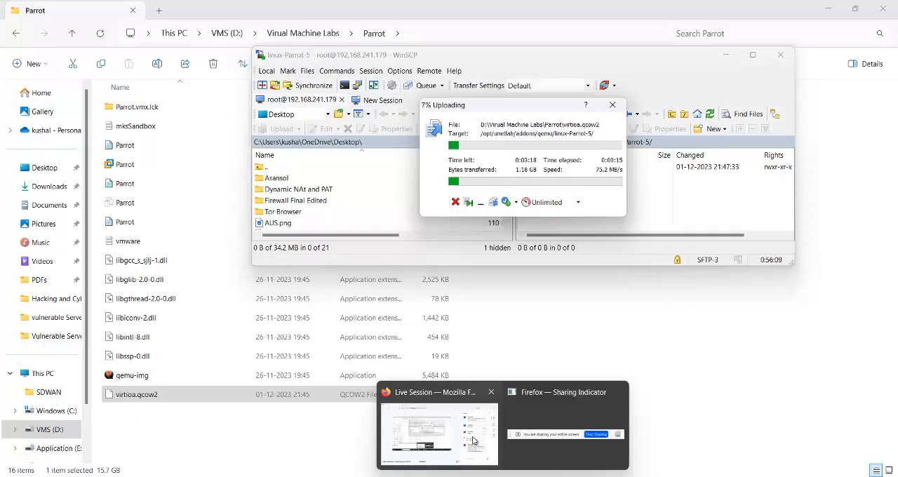
pyautogui.click(449, 436)
pyautogui.click(211, 13)
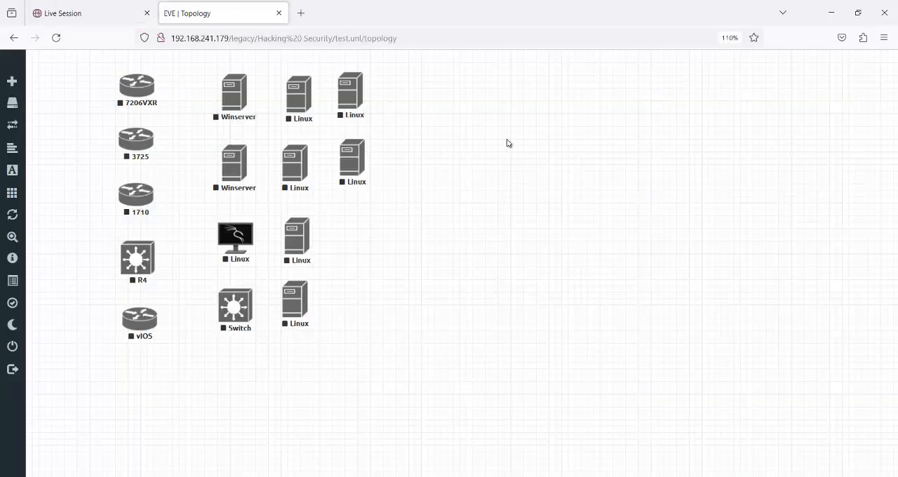
pyautogui.rightClick(526, 120)
pyautogui.click(566, 147)
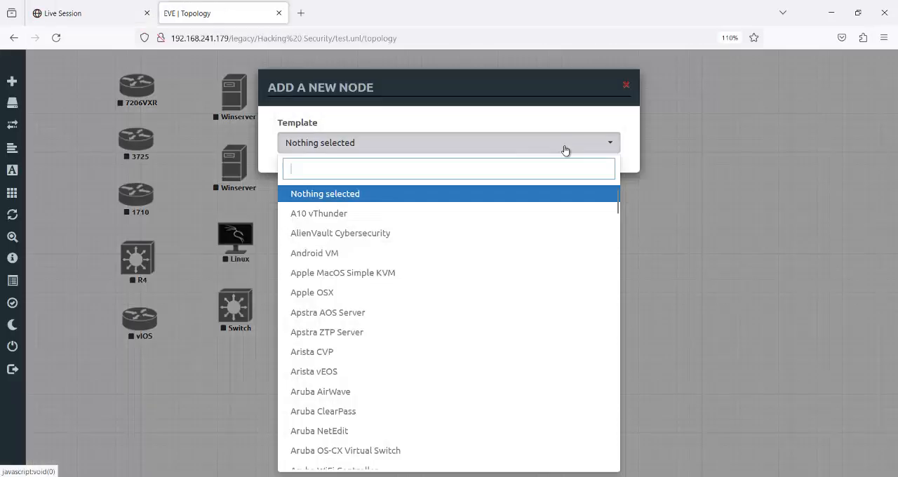
pyautogui.click(627, 86)
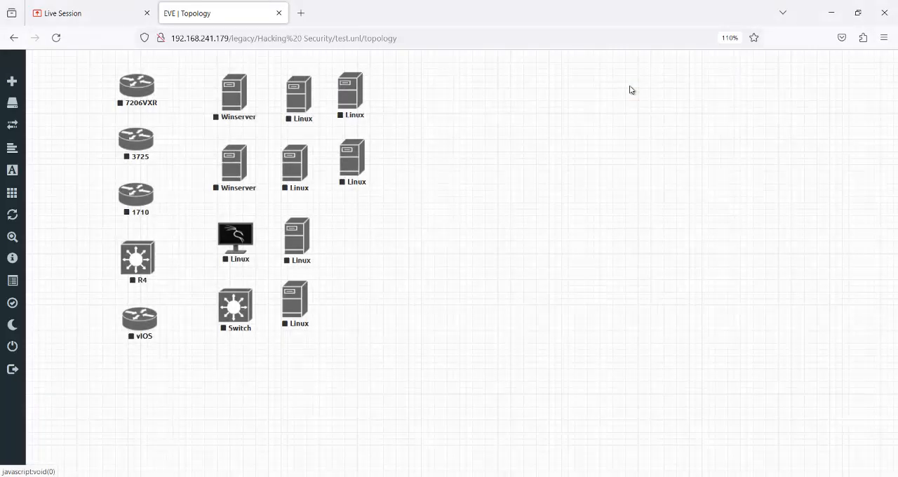
# - Point out the router nodes and the two Winserver nodes in the topology by selecting them, and clear the selection
pyautogui.moveTo(116, 100); pyautogui.dragTo(180, 330)
pyautogui.moveTo(199, 78); pyautogui.dragTo(262, 192)
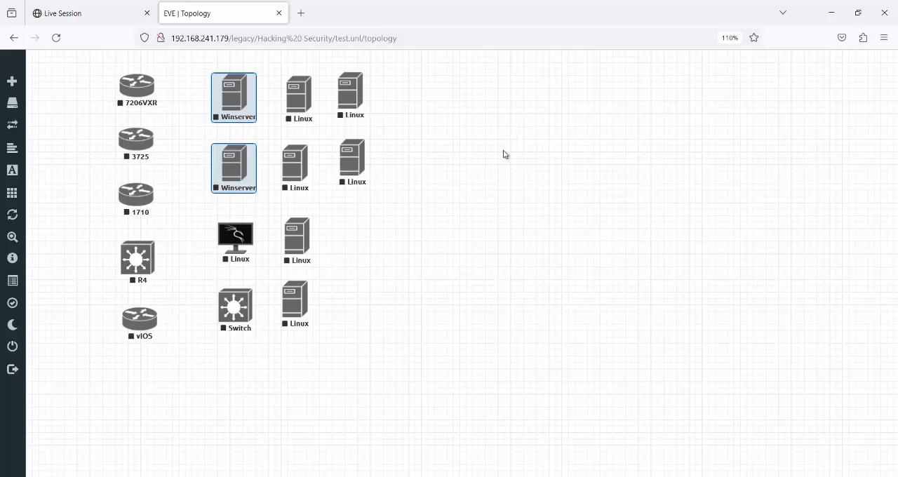
pyautogui.click(568, 130)
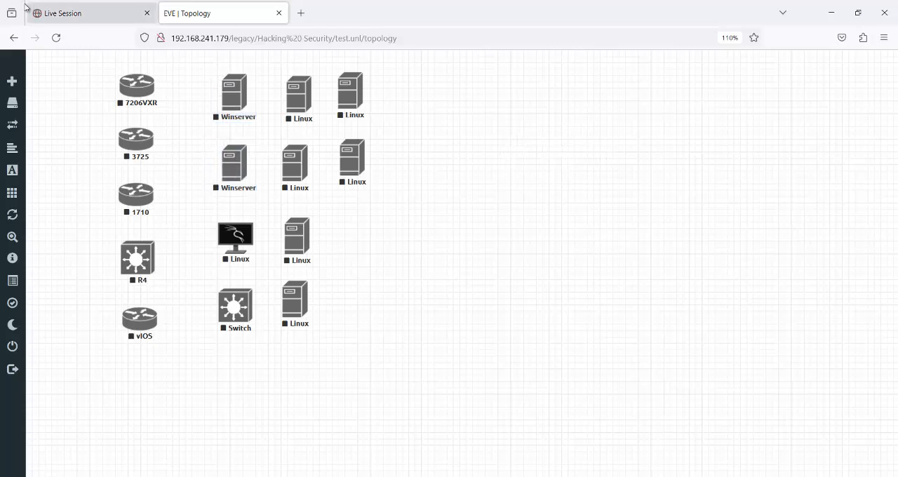
# - Reload the topology and check which images the Windows Server template offers for a new node, without adding the node
pyautogui.click(56, 37)
pyautogui.rightClick(517, 134)
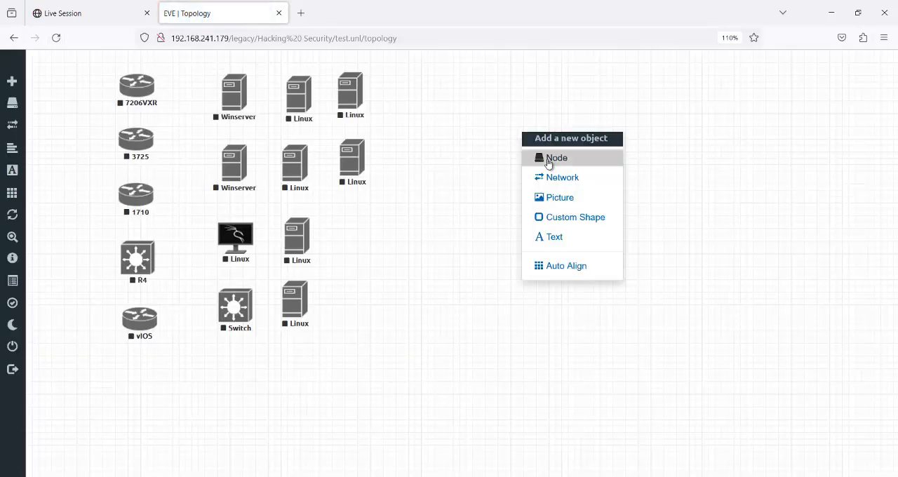
pyautogui.click(551, 158)
pyautogui.write('win')
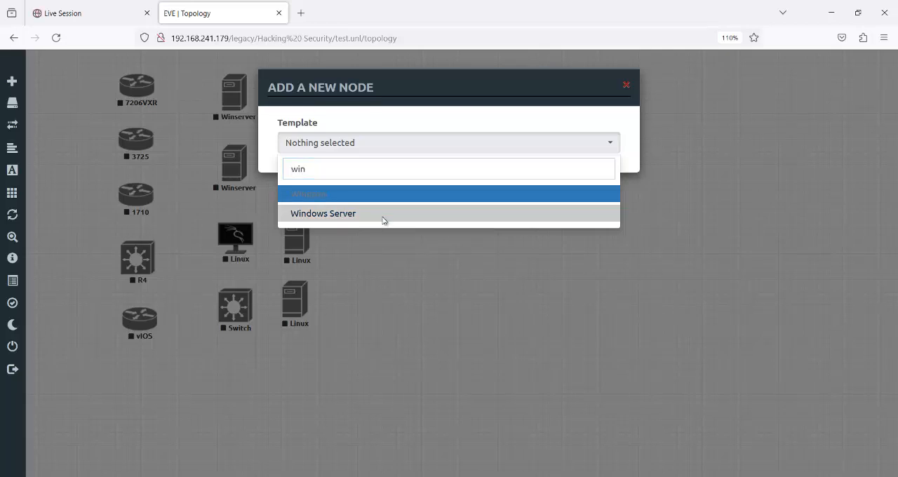
pyautogui.click(383, 215)
pyautogui.click(588, 201)
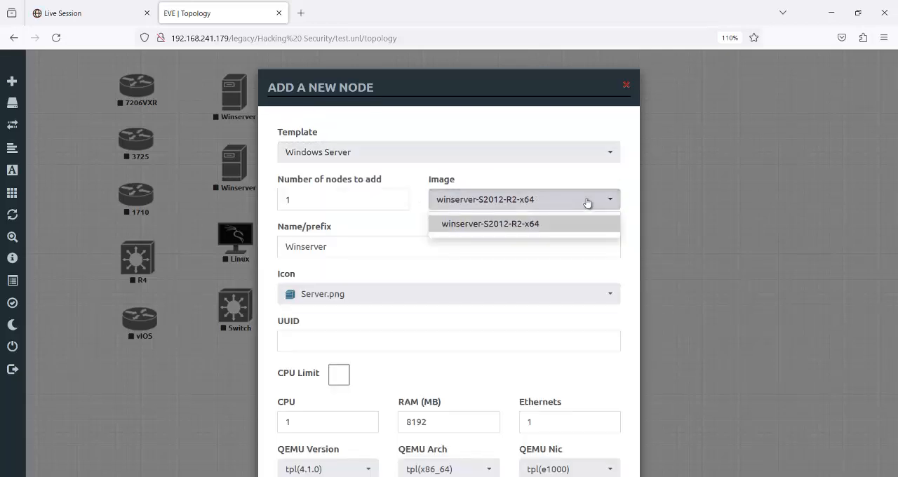
pyautogui.click(587, 201)
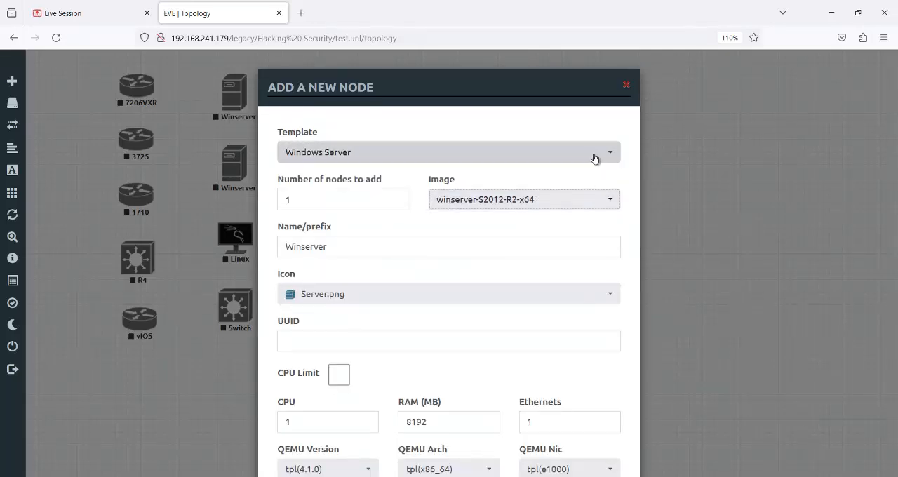
pyautogui.click(626, 87)
# - Search the new-node templates for "wi" to check the Windows entries, and close the dialog without adding a node
pyautogui.rightClick(517, 112)
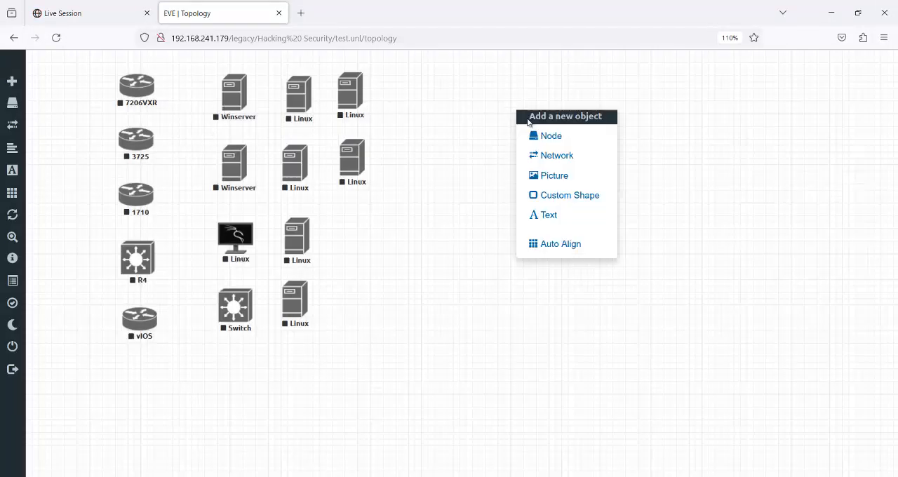
pyautogui.click(555, 139)
pyautogui.click(555, 144)
pyautogui.write('w')
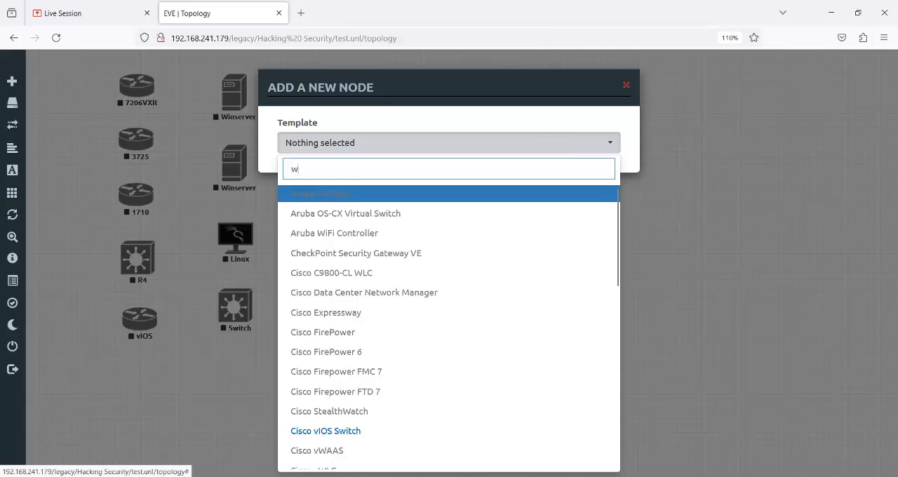
pyautogui.write('i')
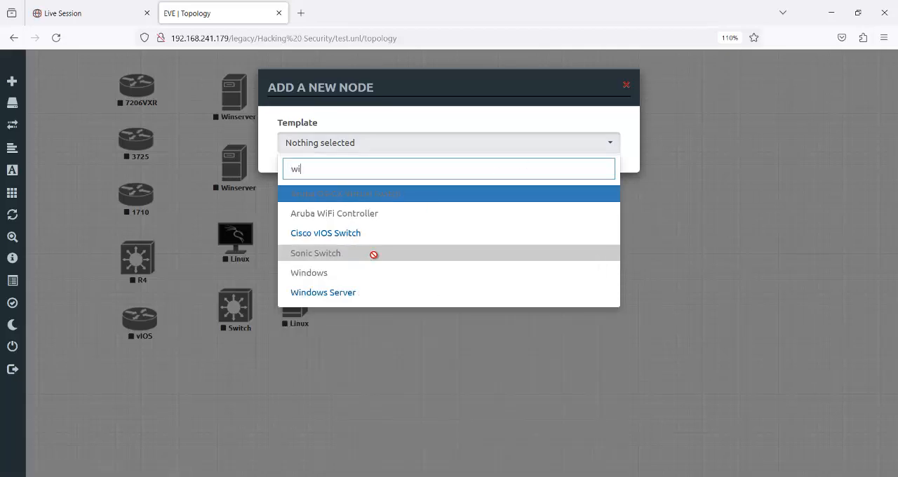
pyautogui.click(692, 215)
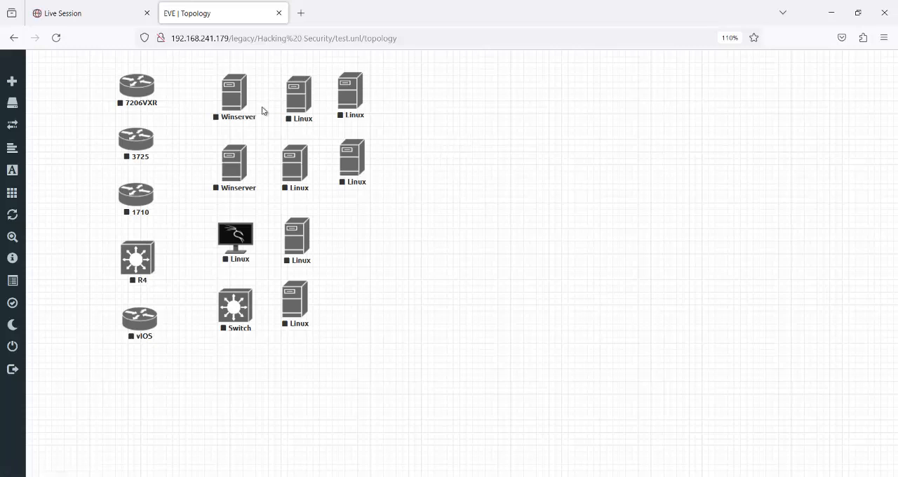
# - Review the node settings of the upper and lower Winserver nodes, closing each dialog without changes
pyautogui.rightClick(229, 107)
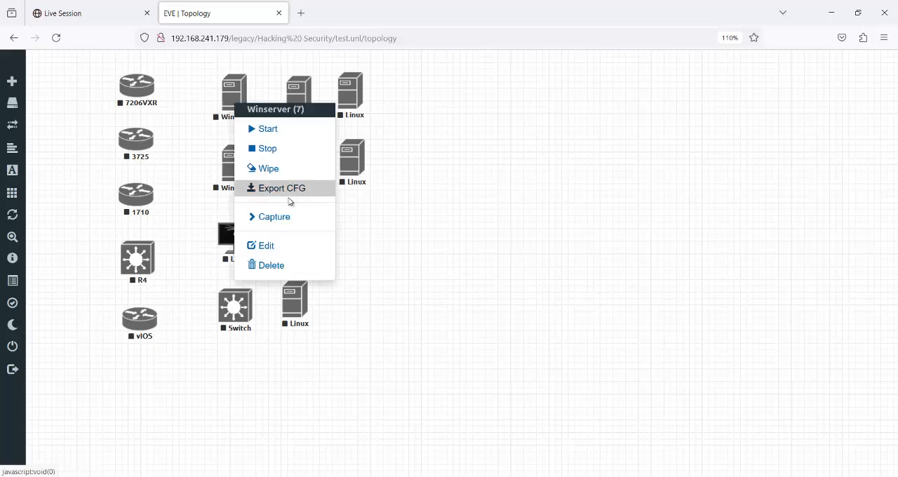
pyautogui.click(267, 245)
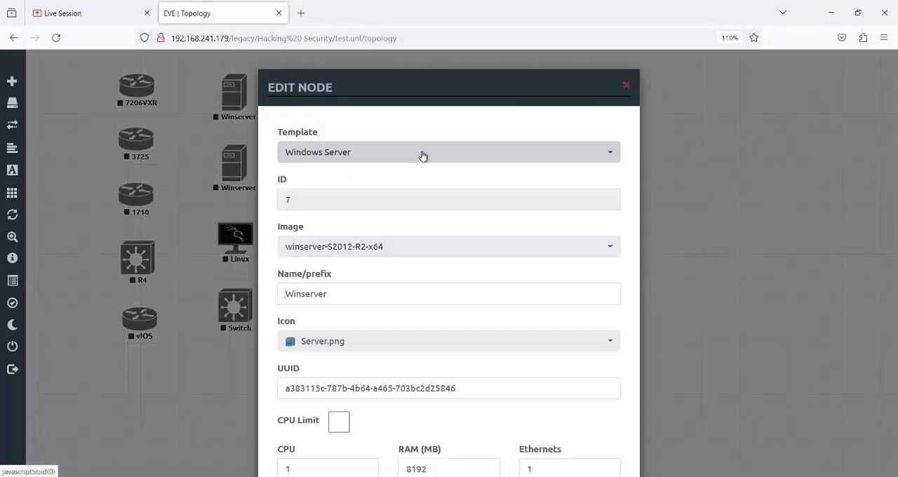
pyautogui.click(627, 86)
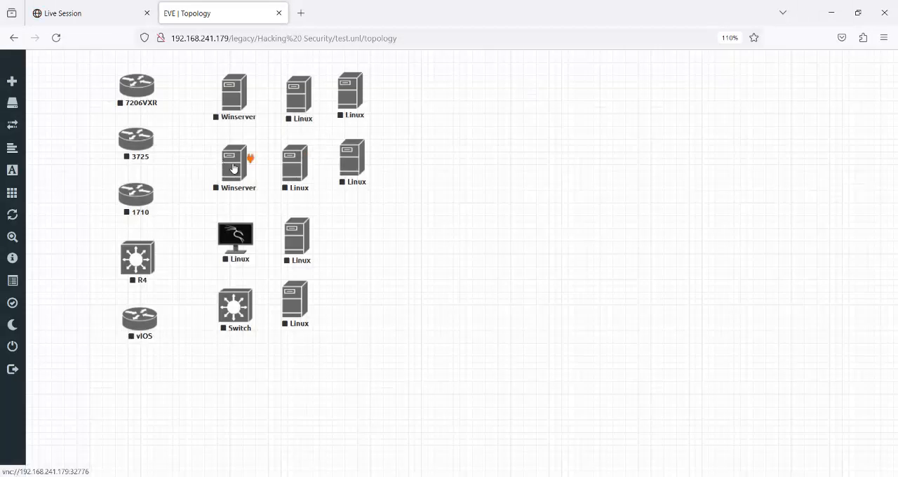
pyautogui.rightClick(237, 167)
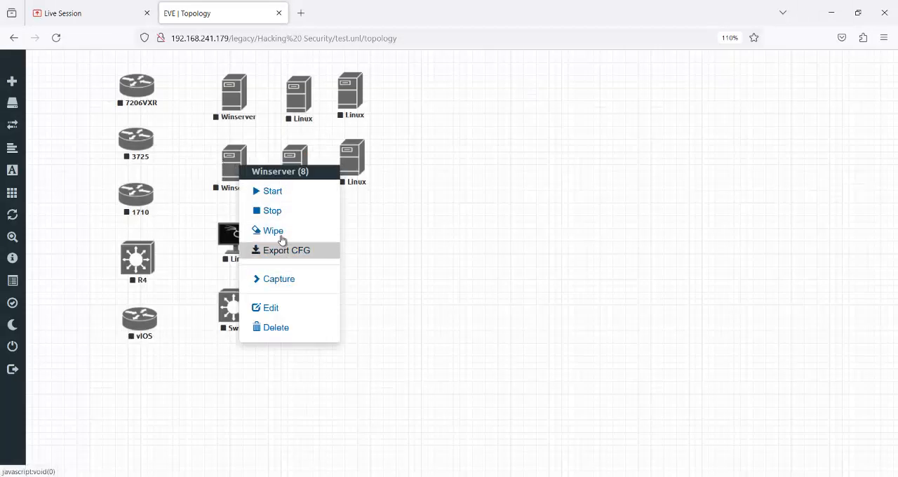
pyautogui.click(274, 308)
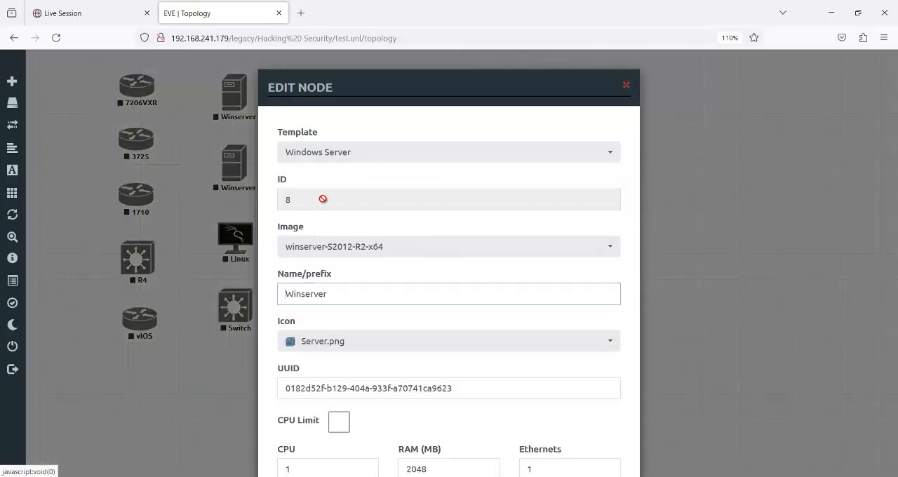
pyautogui.click(626, 85)
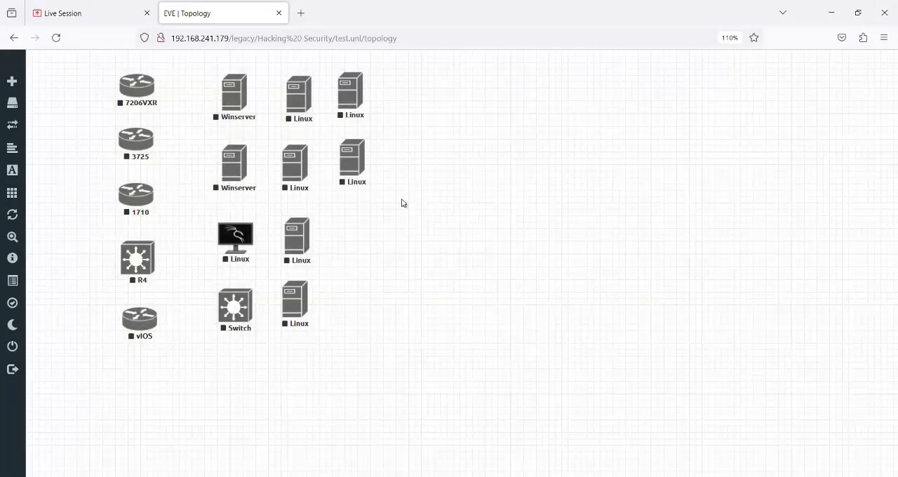
# - Bring up WinSCP to check the upload progress of virtioa.qcow2, and return to the EVE topology in Firefox
pyautogui.moveTo(684, 476)
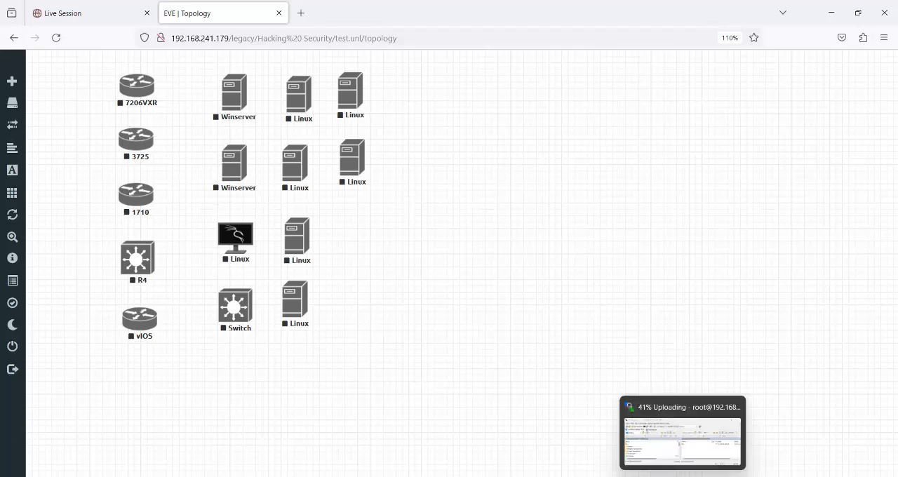
pyautogui.click(688, 441)
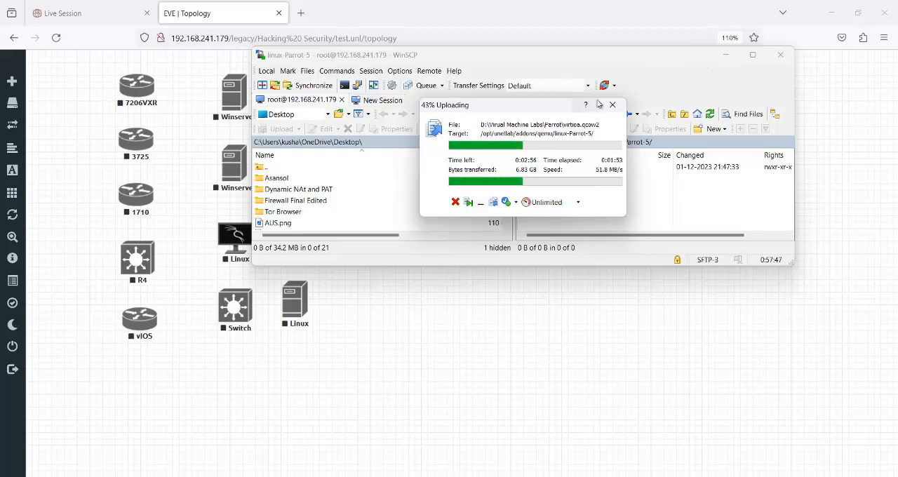
pyautogui.click(561, 336)
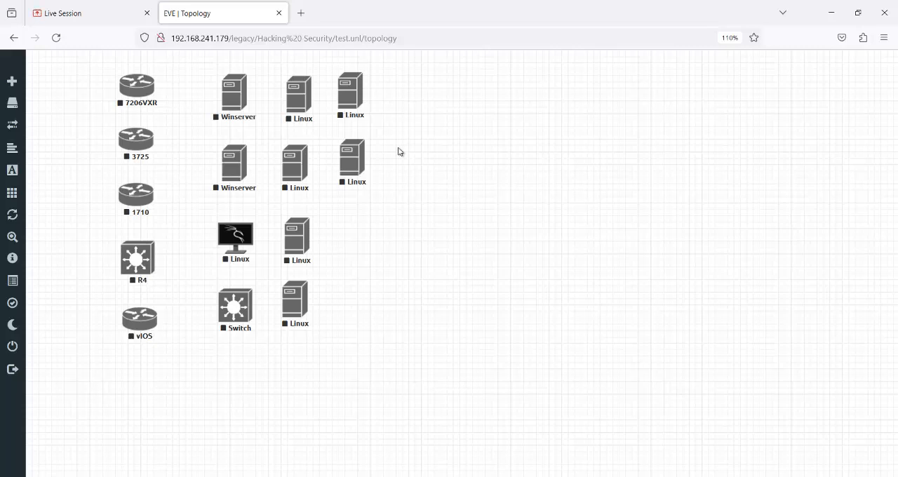
# - Review which images Linux nodes 10 and 11 use in their node settings, closing each dialog without changes
pyautogui.rightClick(306, 100)
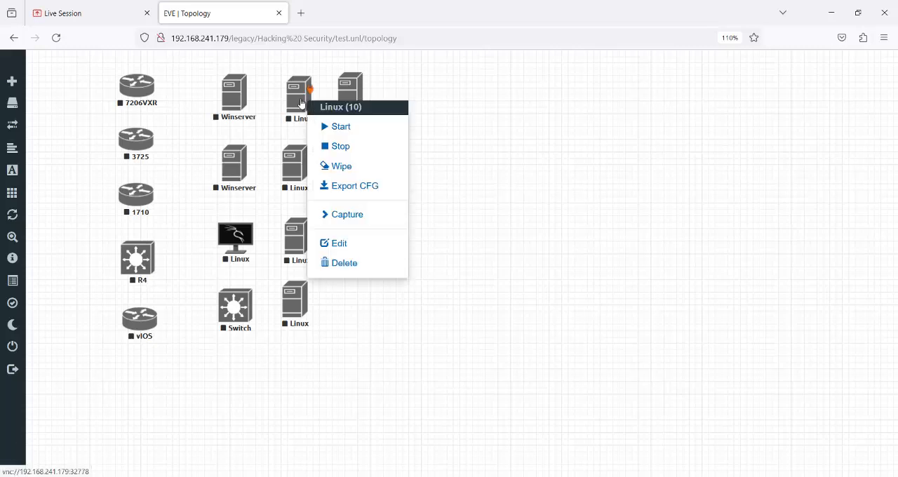
pyautogui.click(361, 245)
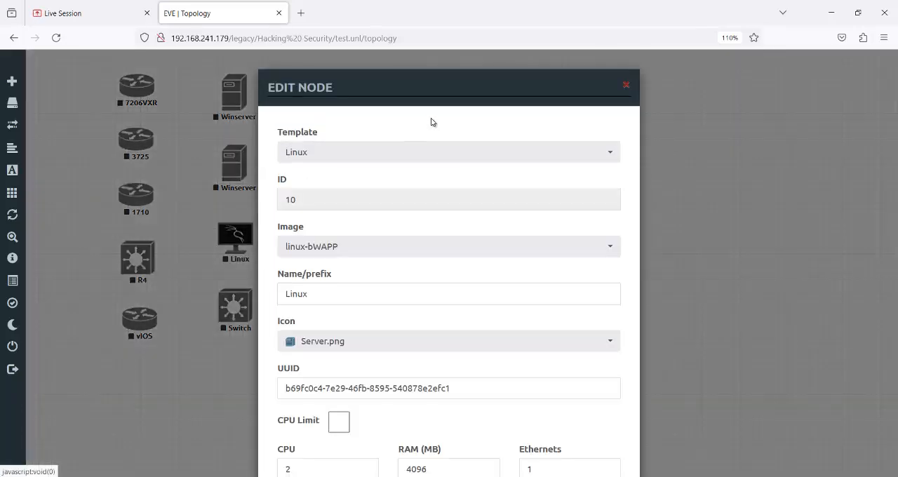
pyautogui.click(626, 86)
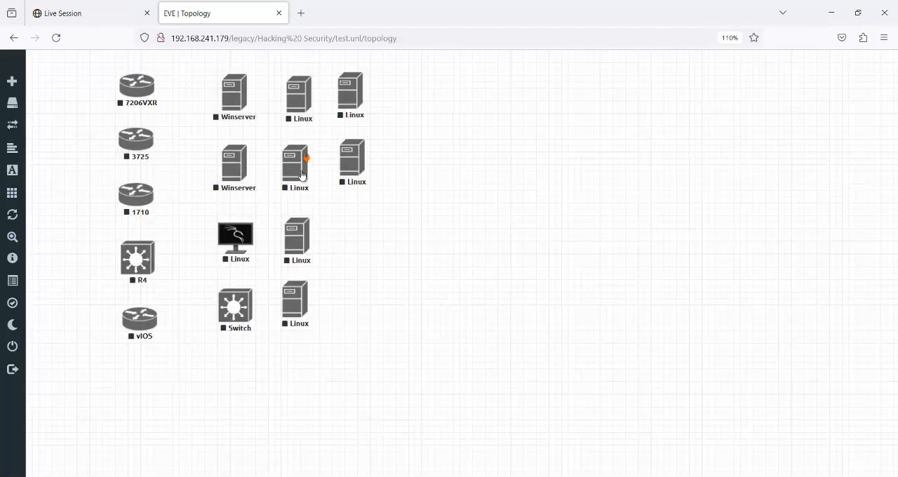
pyautogui.rightClick(298, 175)
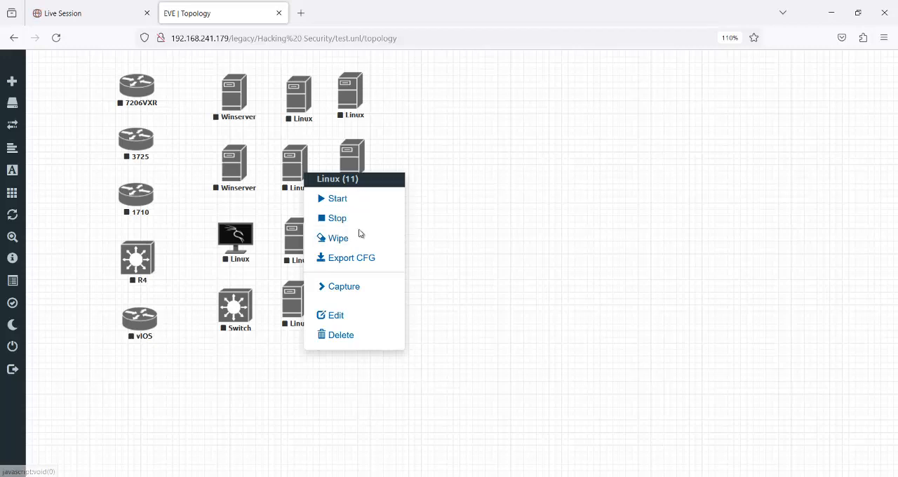
pyautogui.click(348, 315)
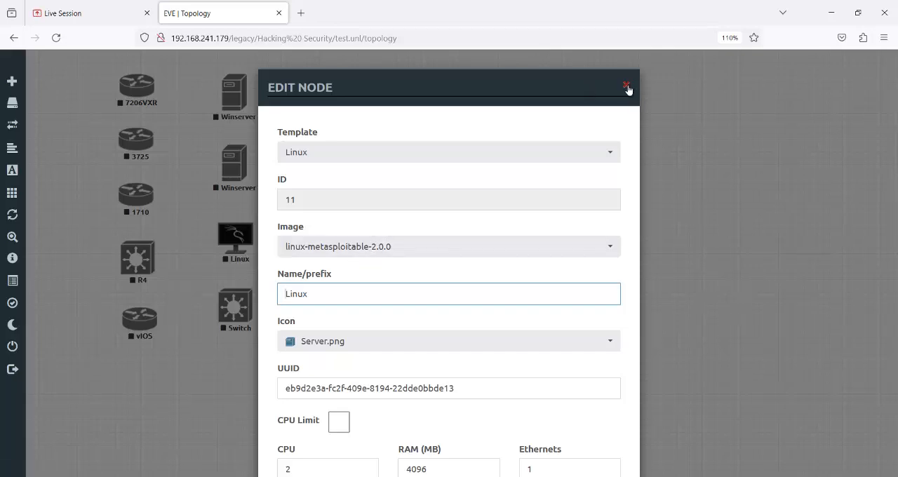
pyautogui.click(628, 85)
# - Review which images Linux nodes 12 and 13 use in their node settings, checking node 13 twice and changing nothing
pyautogui.rightClick(295, 240)
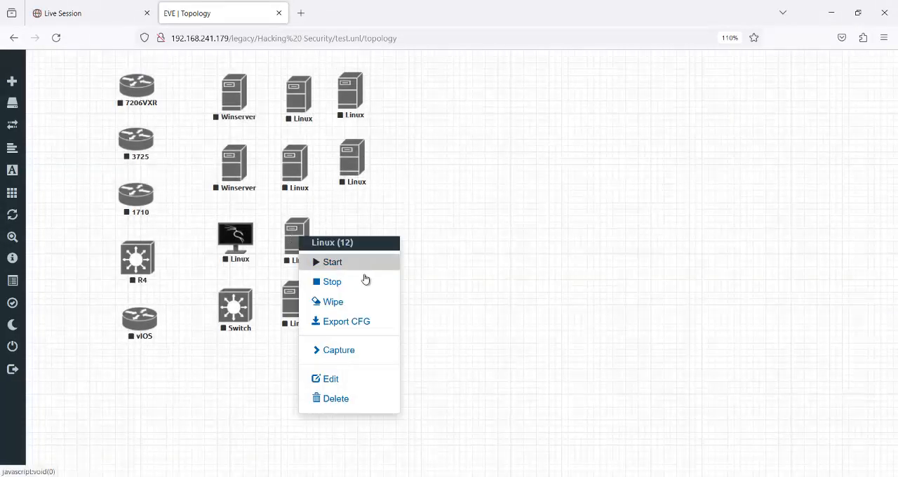
pyautogui.click(347, 384)
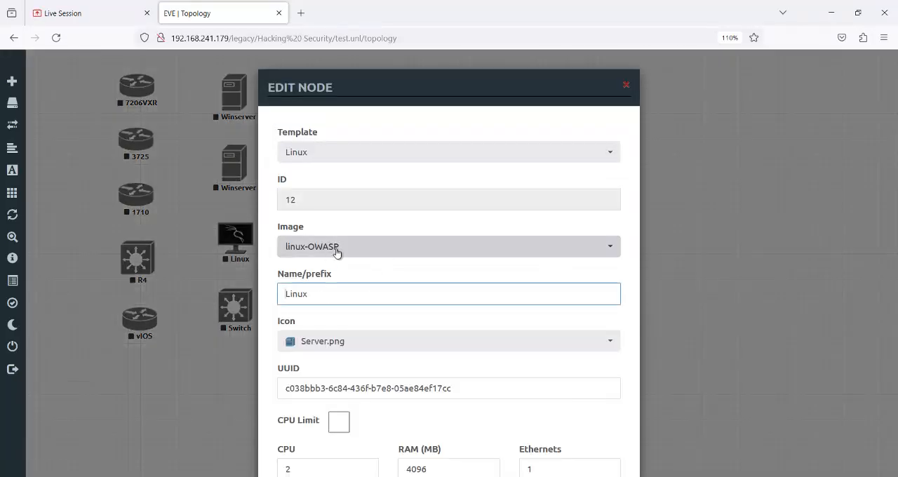
pyautogui.click(626, 90)
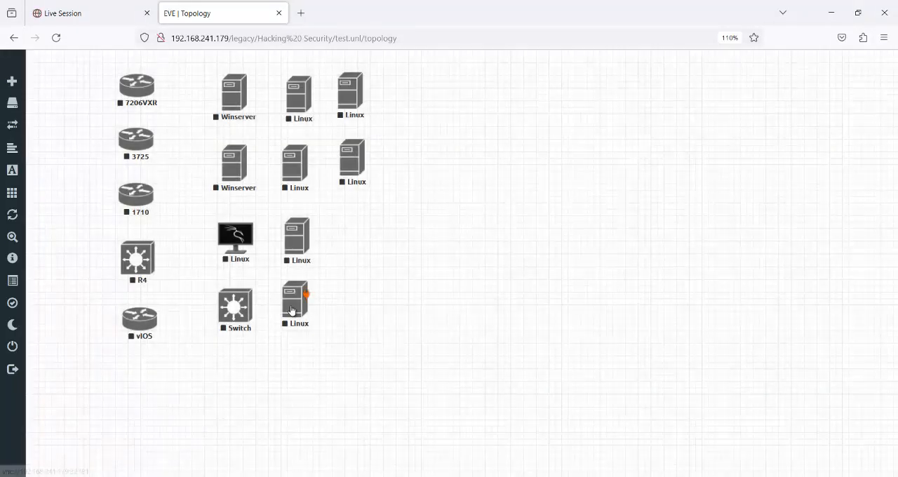
pyautogui.rightClick(292, 308)
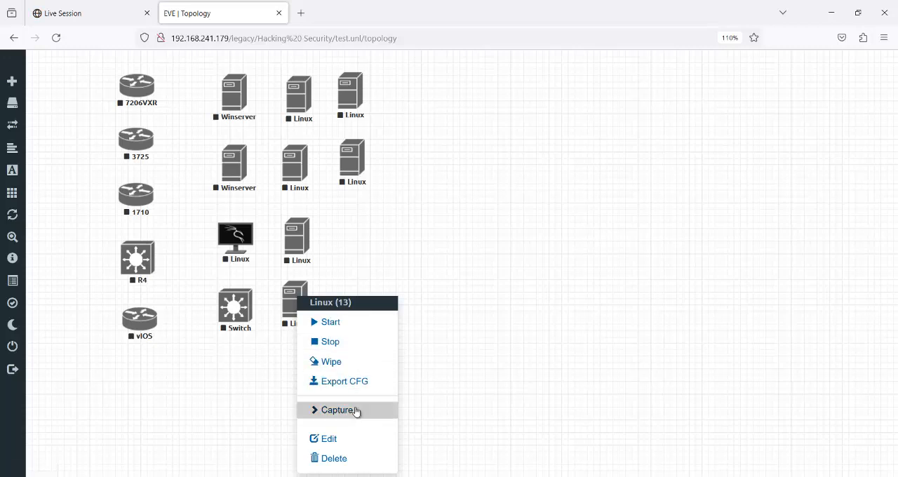
pyautogui.click(351, 441)
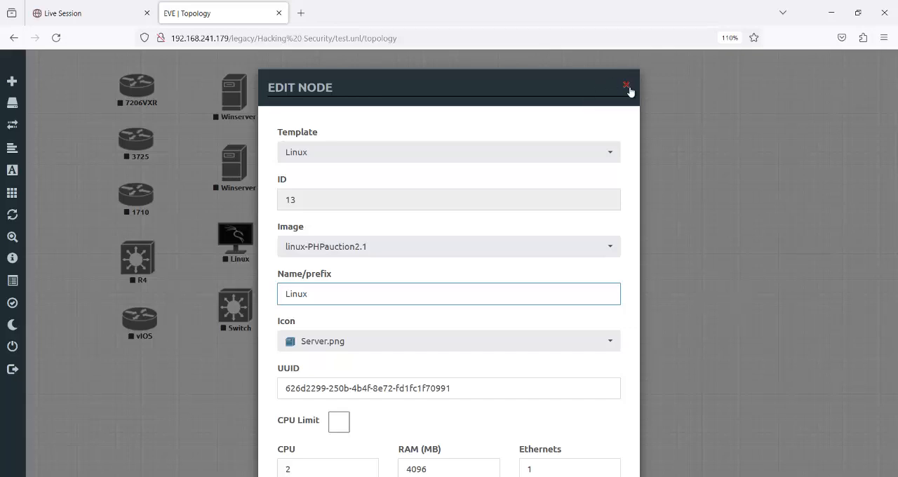
pyautogui.click(627, 86)
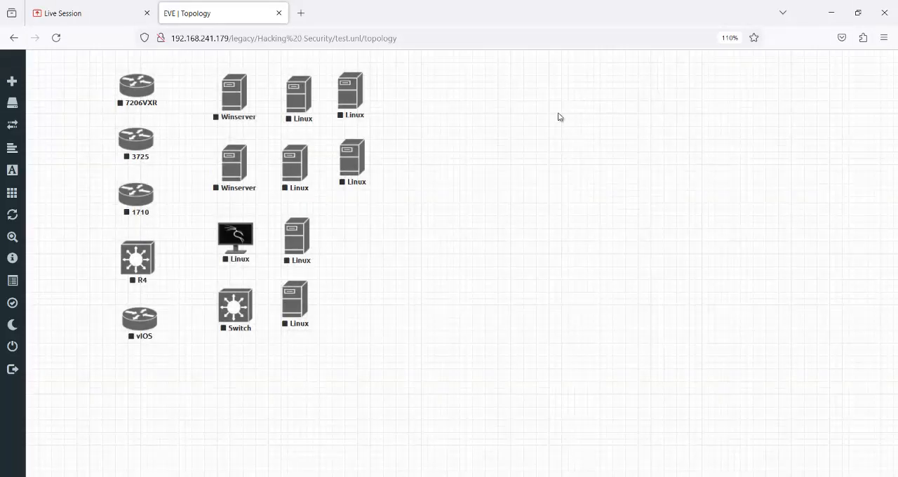
pyautogui.rightClick(291, 307)
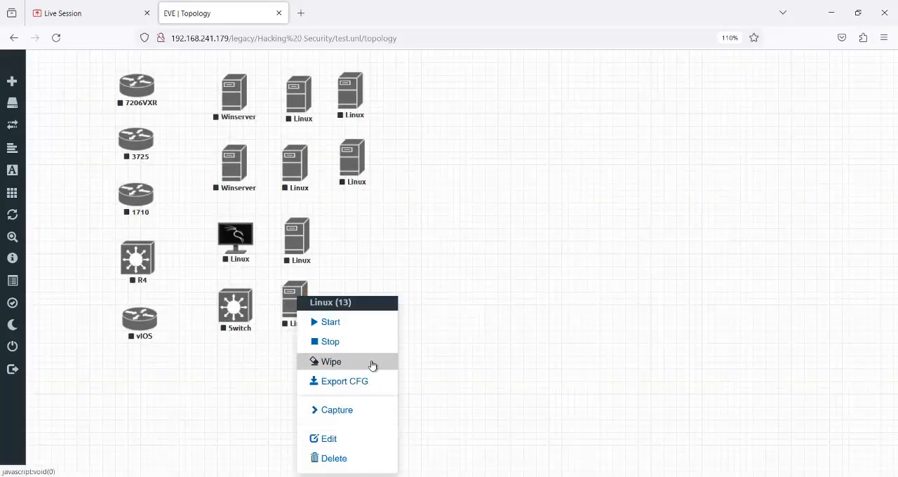
pyautogui.click(342, 440)
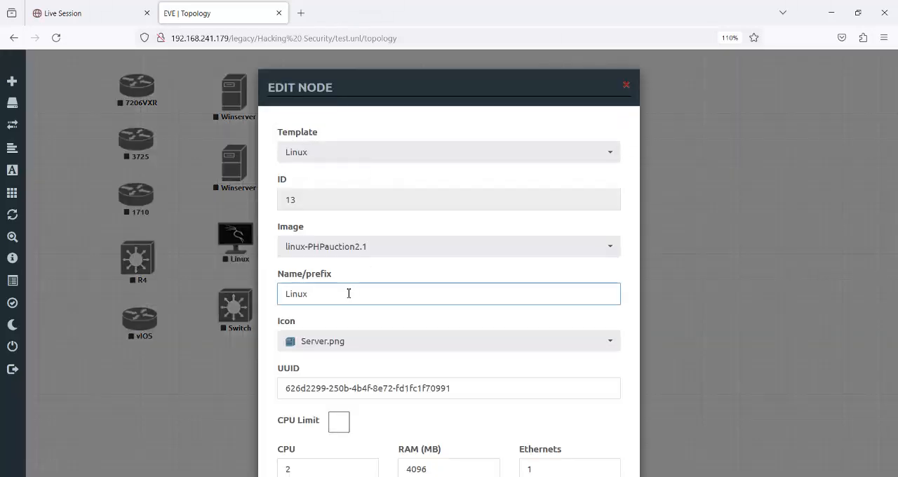
pyautogui.click(627, 85)
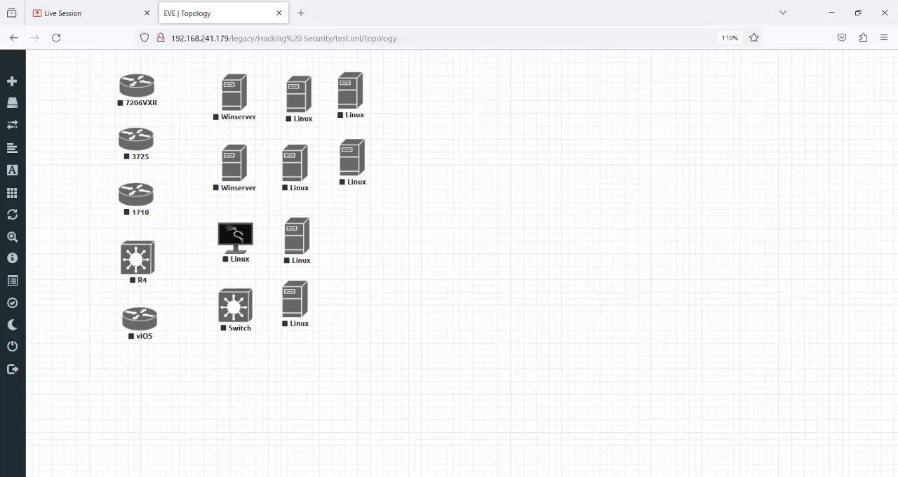
# - Switch to WinSCP, move the upload progress window aside, and close WinSCP once virtioa.qcow2 is in linux-Parrot-5
pyautogui.click(690, 442)
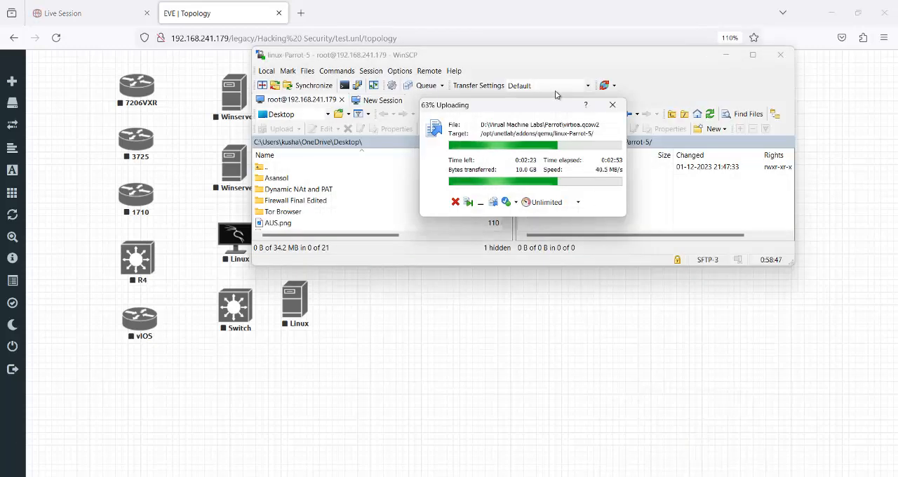
pyautogui.moveTo(526, 105); pyautogui.dragTo(414, 87)
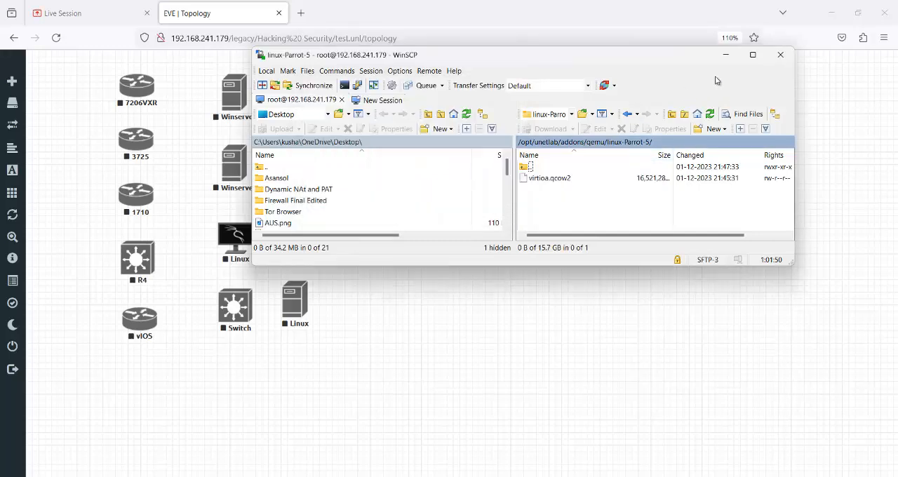
pyautogui.click(780, 54)
# - Switch to the Hack & Security VM in VMware Workstation and run /opt/unetlab/wrappers/unl_wrapper -a fixpermissions in its console
pyautogui.click(667, 421)
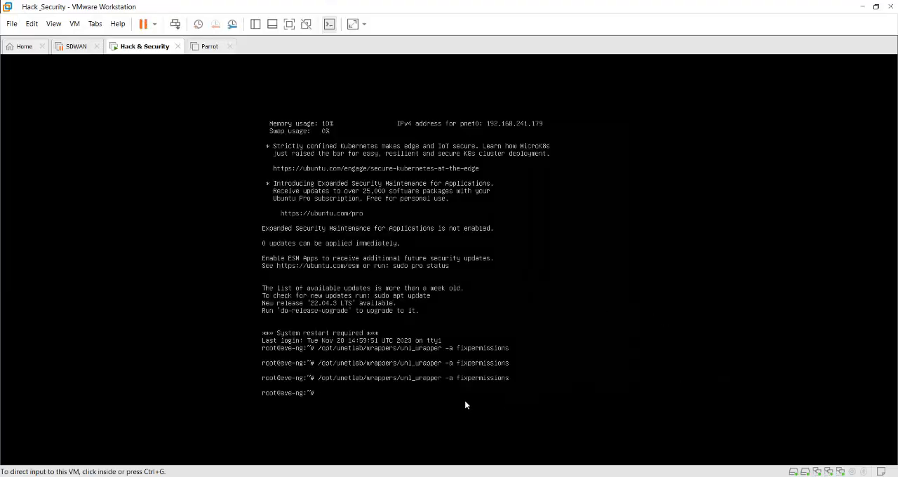
pyautogui.click(344, 279)
pyautogui.press('Up')
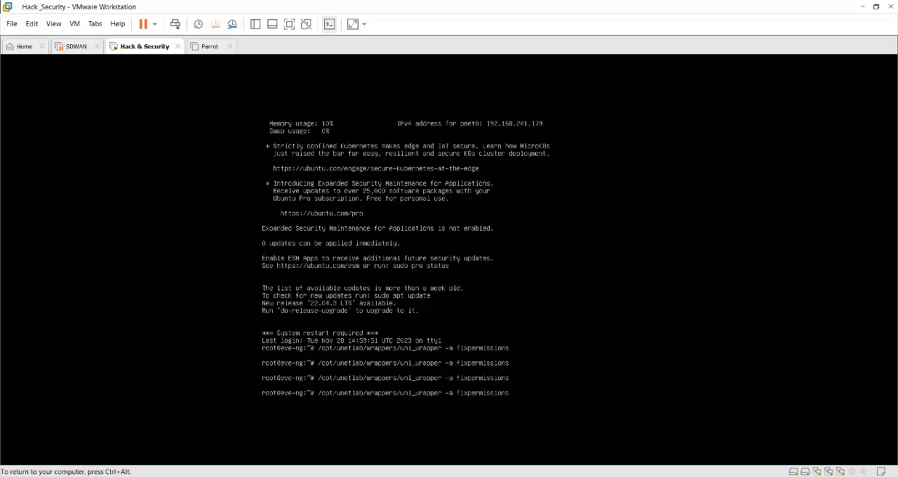
pyautogui.press('Return')
pyautogui.hotkey('ctrl', 'alt')
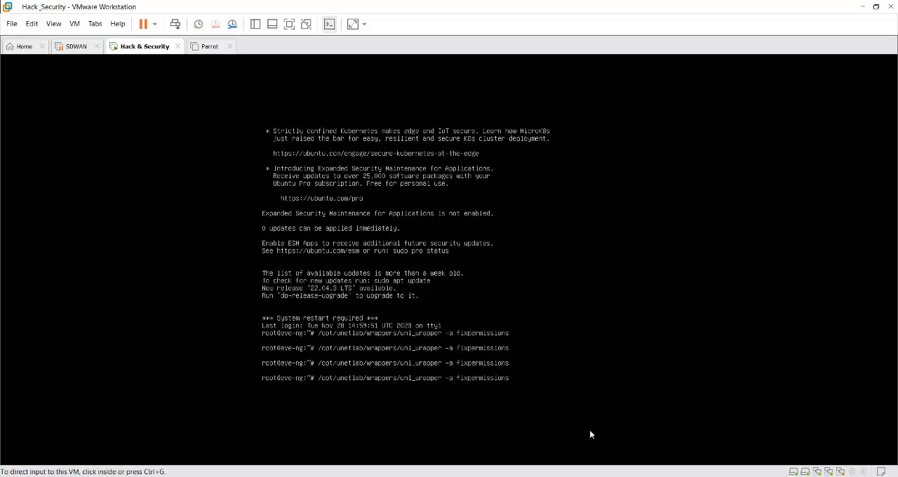
pyautogui.click(554, 425)
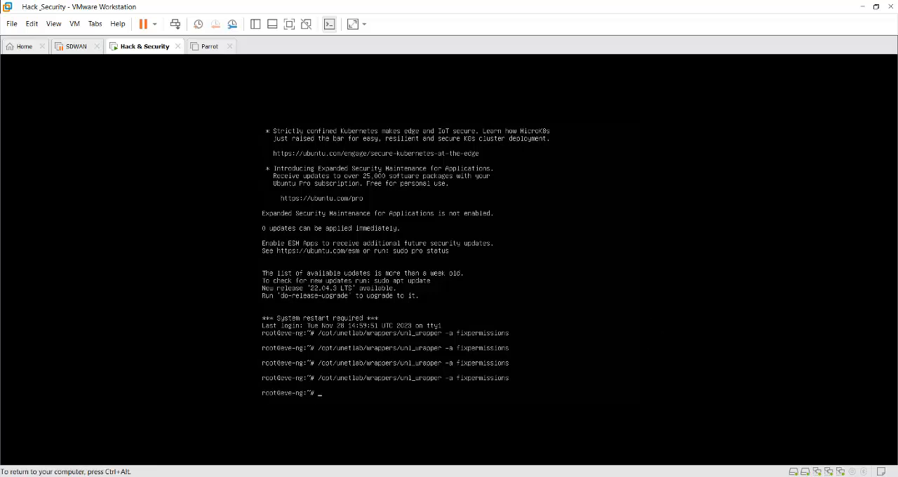
pyautogui.hotkey('ctrl', 'alt')
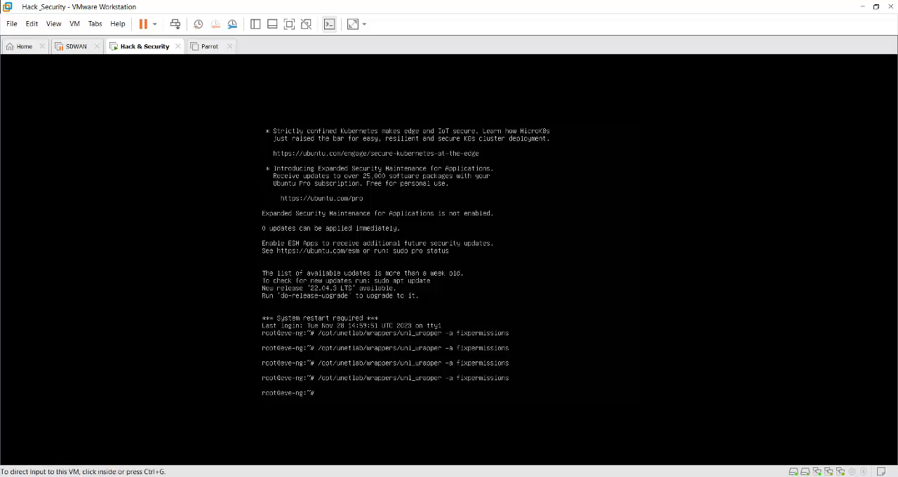
# - Switch to the EVE-NG topology in the browser and begin adding a new node based on the Linux template
pyautogui.click(467, 437)
pyautogui.rightClick(485, 191)
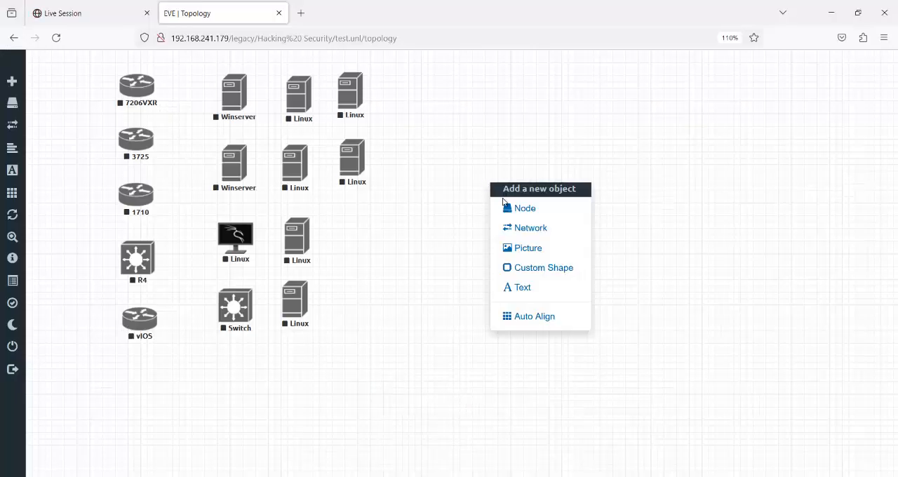
pyautogui.click(520, 209)
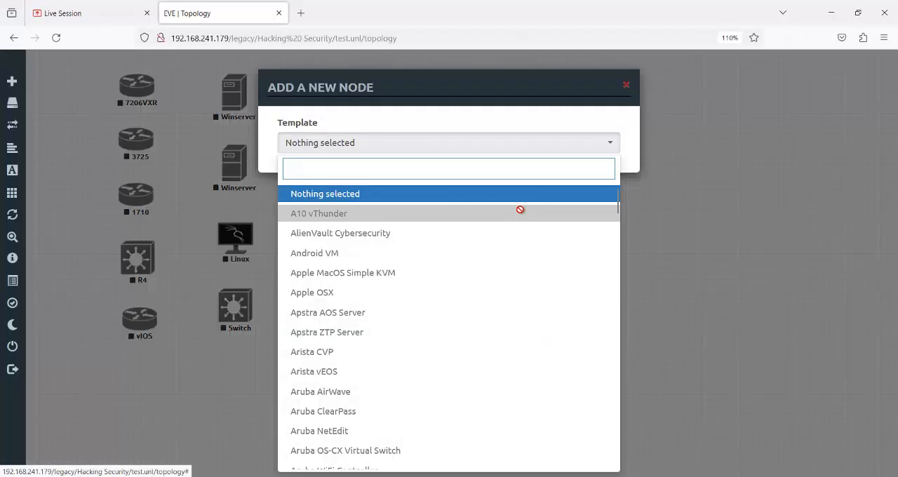
pyautogui.write('l')
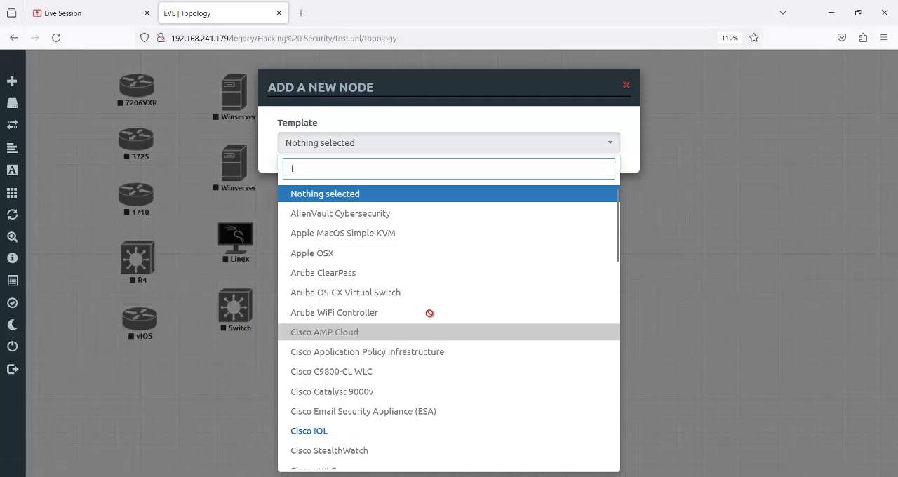
pyautogui.write('i')
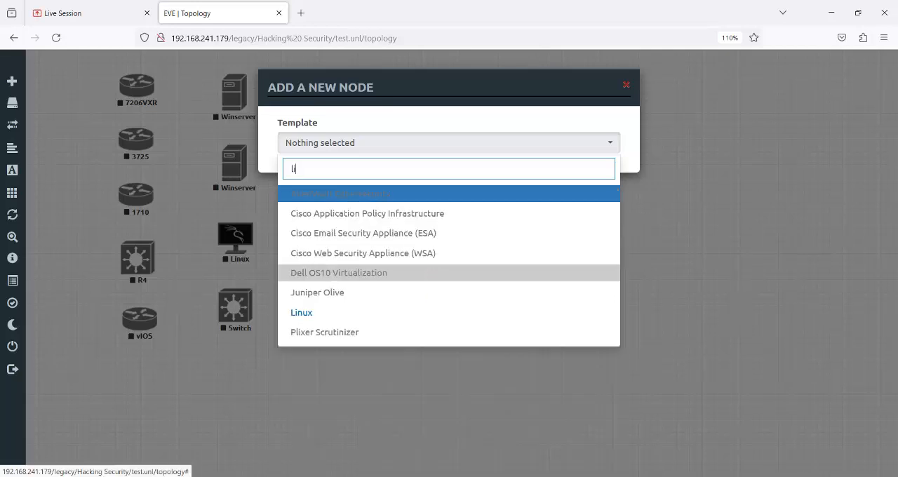
pyautogui.click(374, 316)
# - Choose the linux-Parrot-5 image for the new Linux node and save it with the other settings at their defaults
pyautogui.click(530, 202)
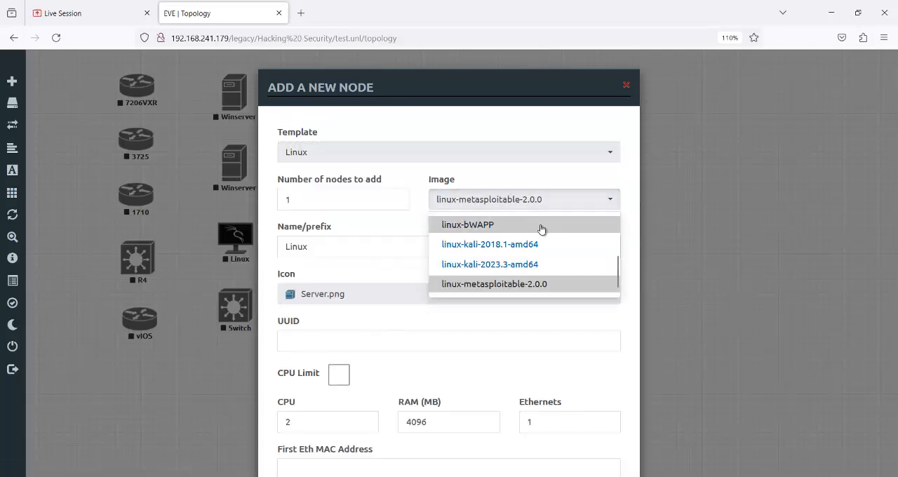
pyautogui.moveTo(617, 274); pyautogui.dragTo(613, 230)
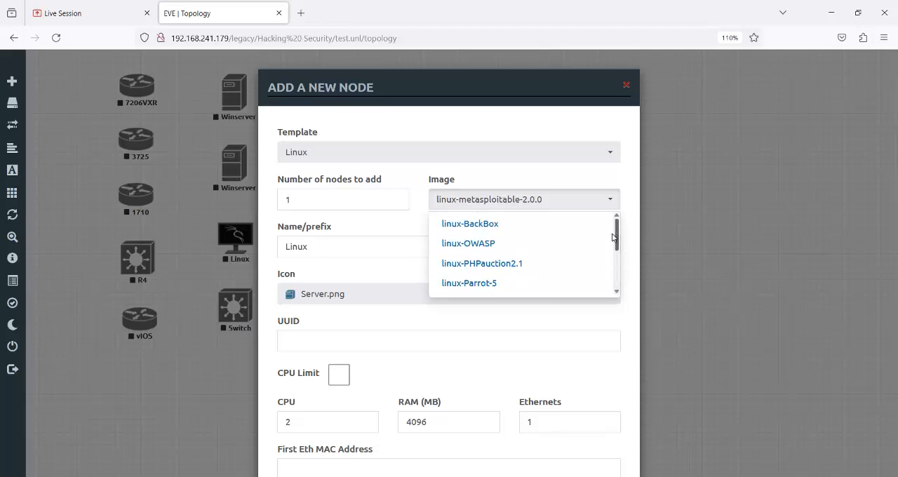
pyautogui.click(500, 284)
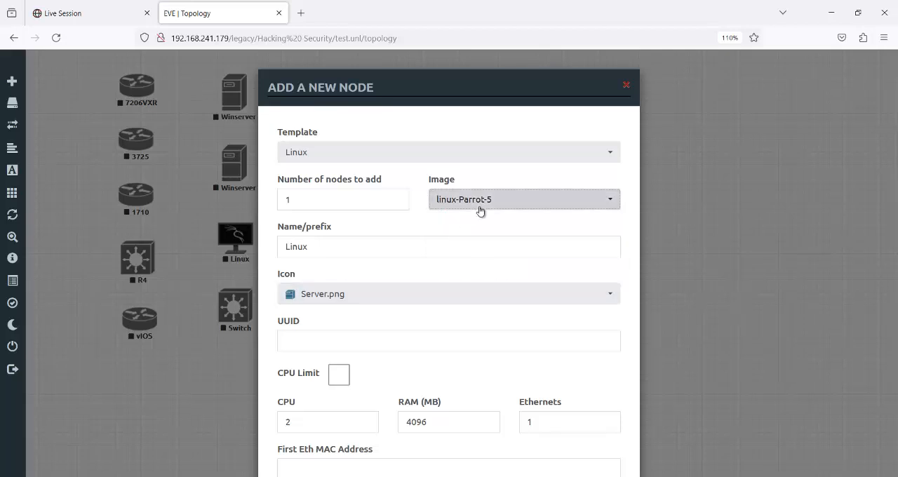
pyautogui.scroll(-5, 476, 286)
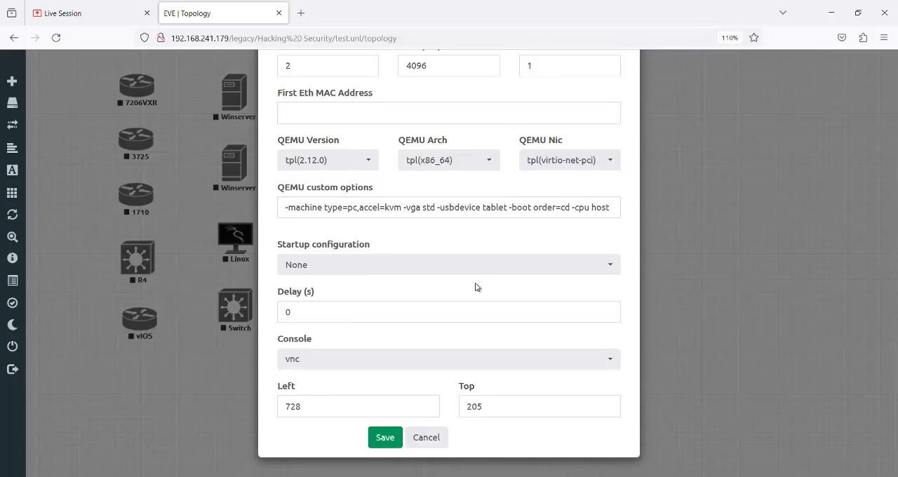
pyautogui.click(393, 439)
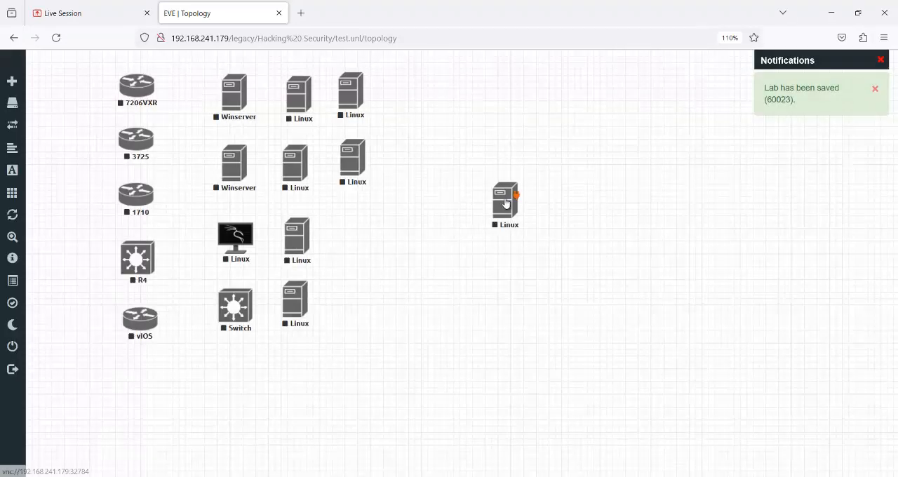
# - Place the new Linux node beneath the two Linux nodes in the last column and start it
pyautogui.moveTo(505, 203); pyautogui.dragTo(352, 230)
pyautogui.rightClick(351, 230)
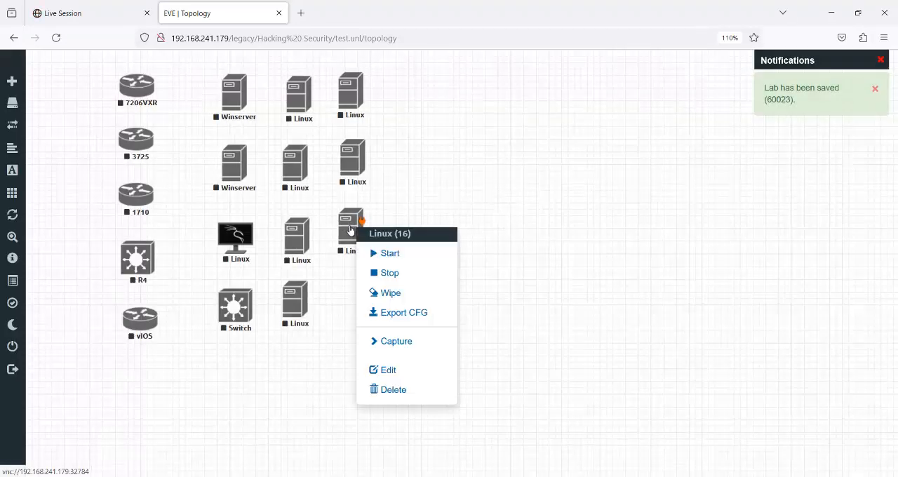
pyautogui.click(382, 253)
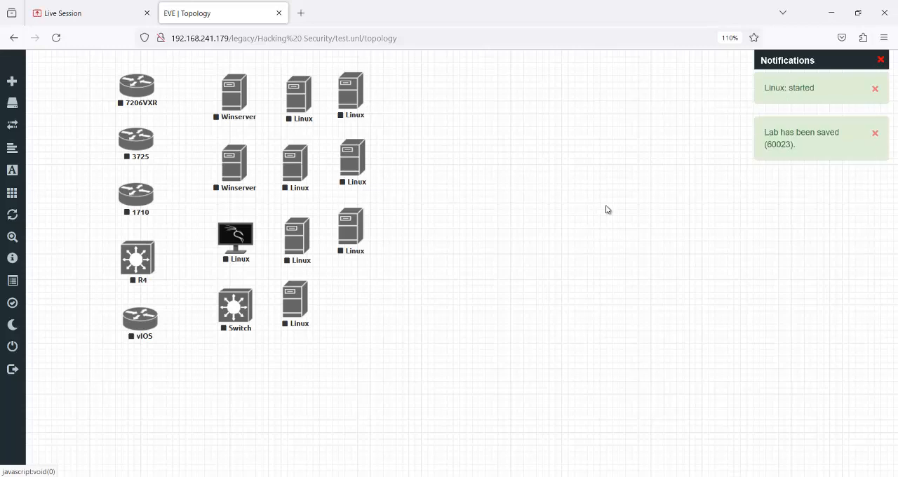
pyautogui.rightClick(492, 205)
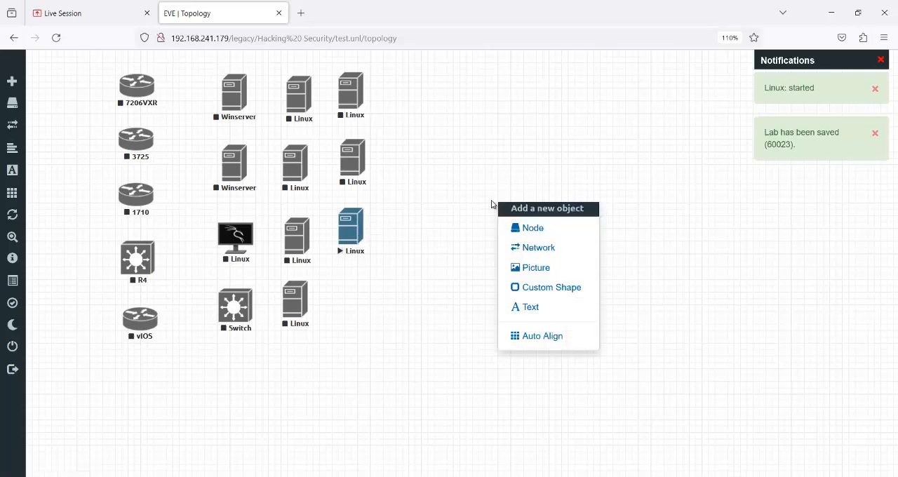
# - Open the running Linux node's VNC console, allowing the vnc link, and move the viewer window clear of the topology nodes
pyautogui.click(364, 245)
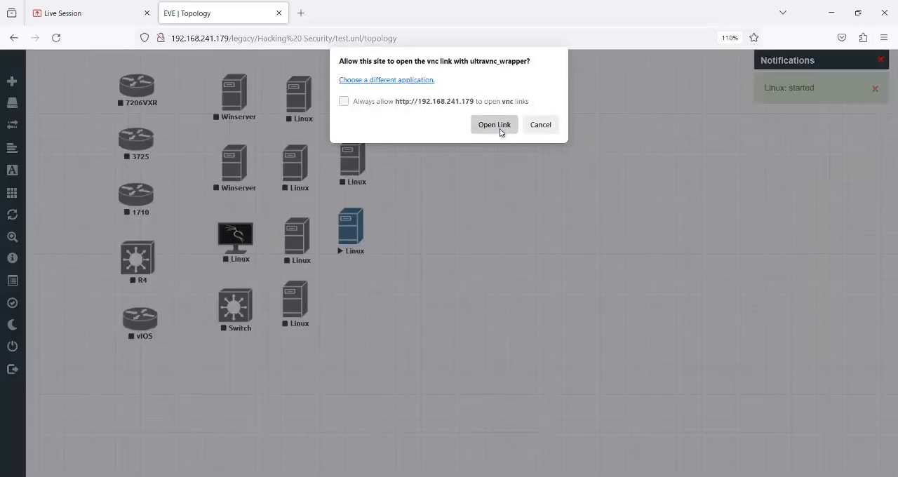
pyautogui.click(494, 124)
pyautogui.moveTo(459, 92); pyautogui.dragTo(640, 73)
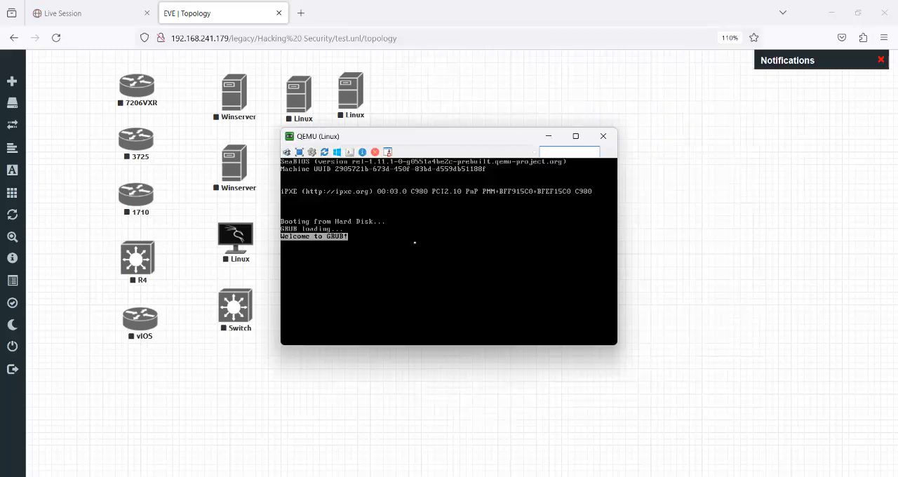
pyautogui.moveTo(428, 136); pyautogui.dragTo(557, 79)
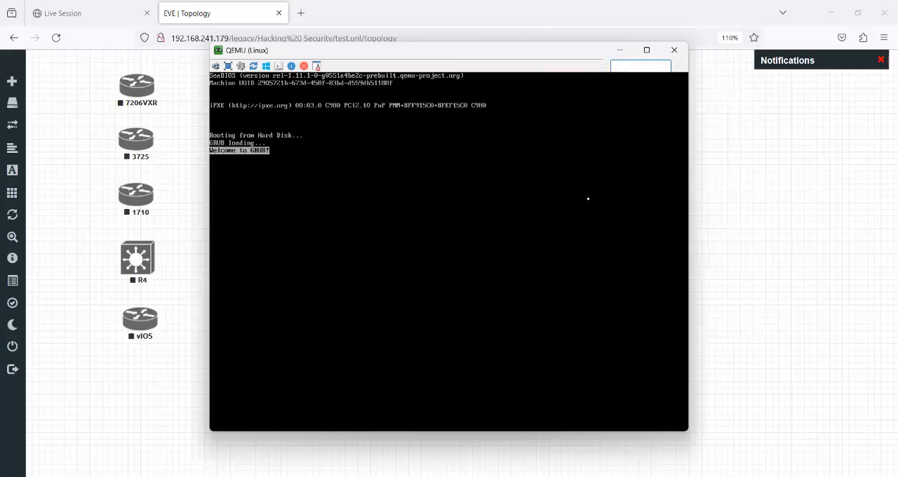
pyautogui.moveTo(509, 56); pyautogui.dragTo(696, 65)
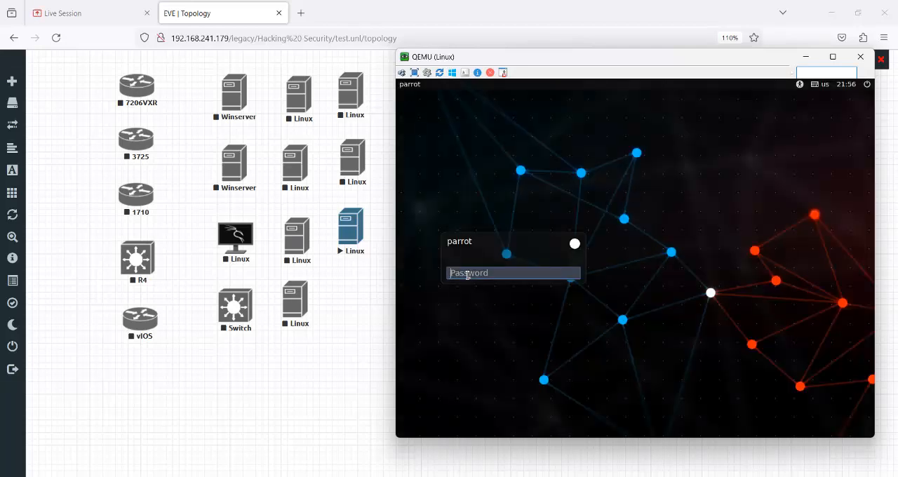
# - Shut down Parrot from its login screen, then close the UltraVNC viewer and its message box
pyautogui.click(868, 85)
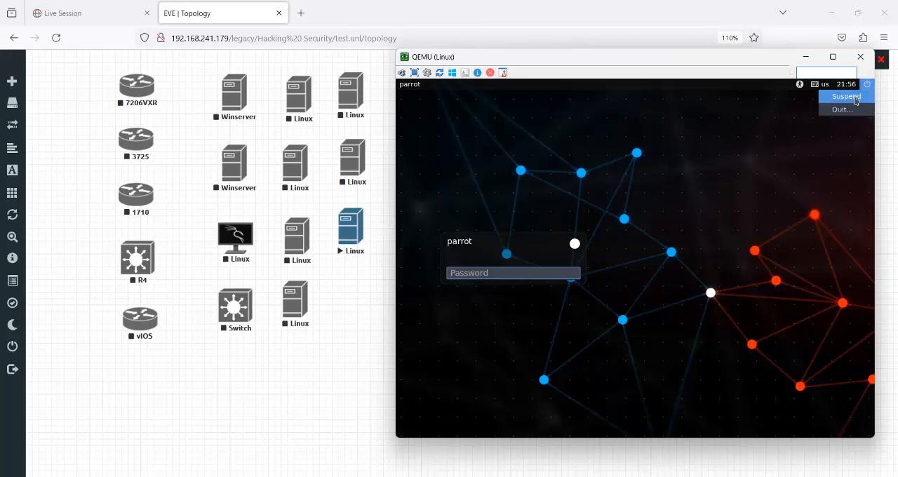
pyautogui.click(847, 111)
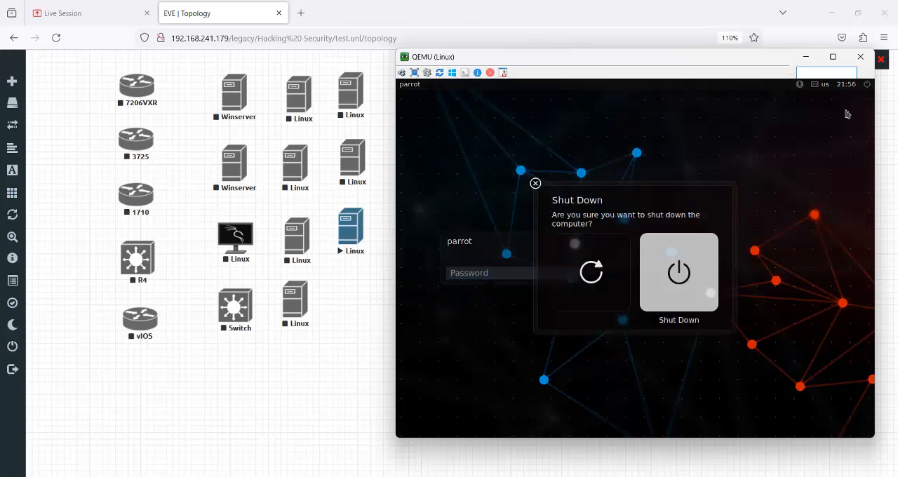
pyautogui.click(680, 274)
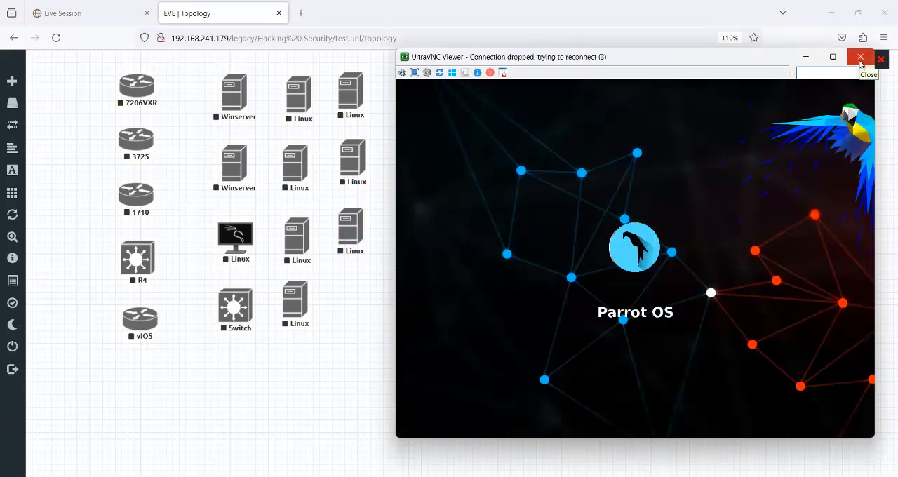
pyautogui.click(860, 57)
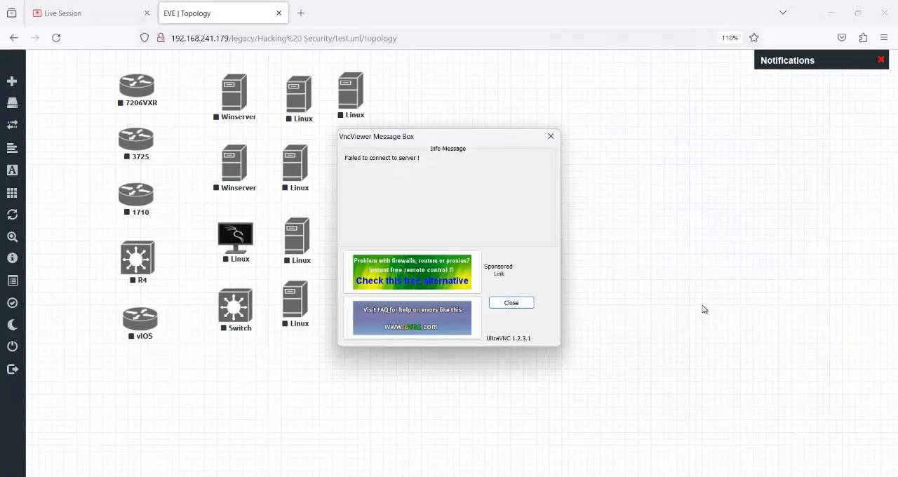
pyautogui.click(550, 136)
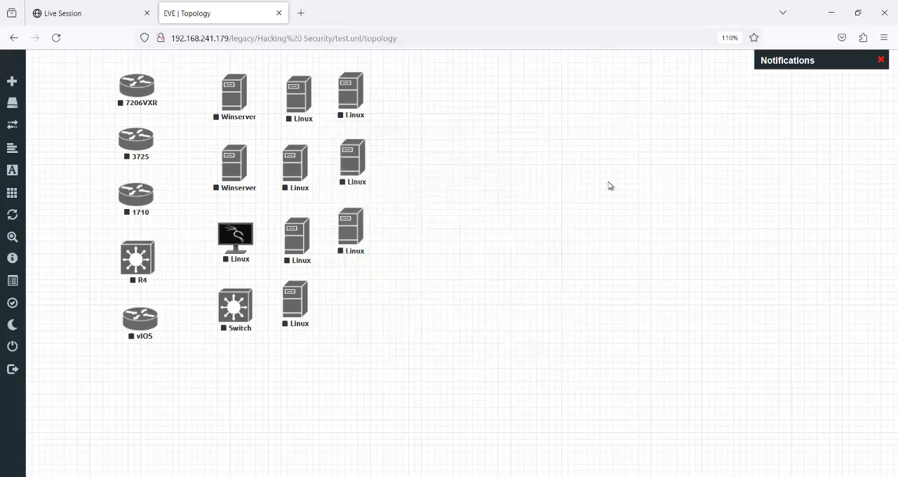